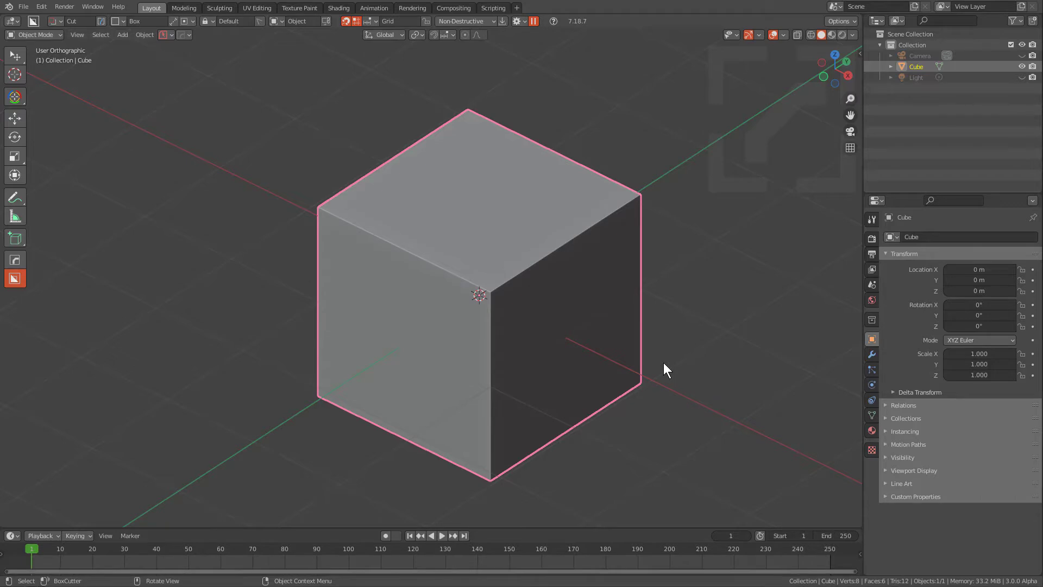
Flatten the default cube into a thin plate by scaling it along Z to about 0.143
middle_click_drag(686, 390, 670, 386)
key("s")
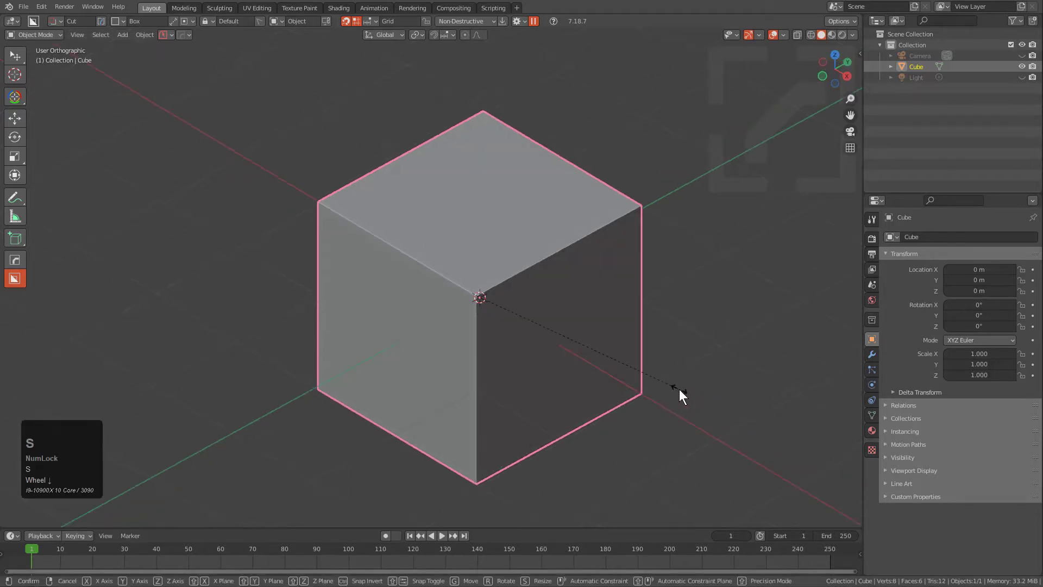
key("z")
left_click(511, 296)
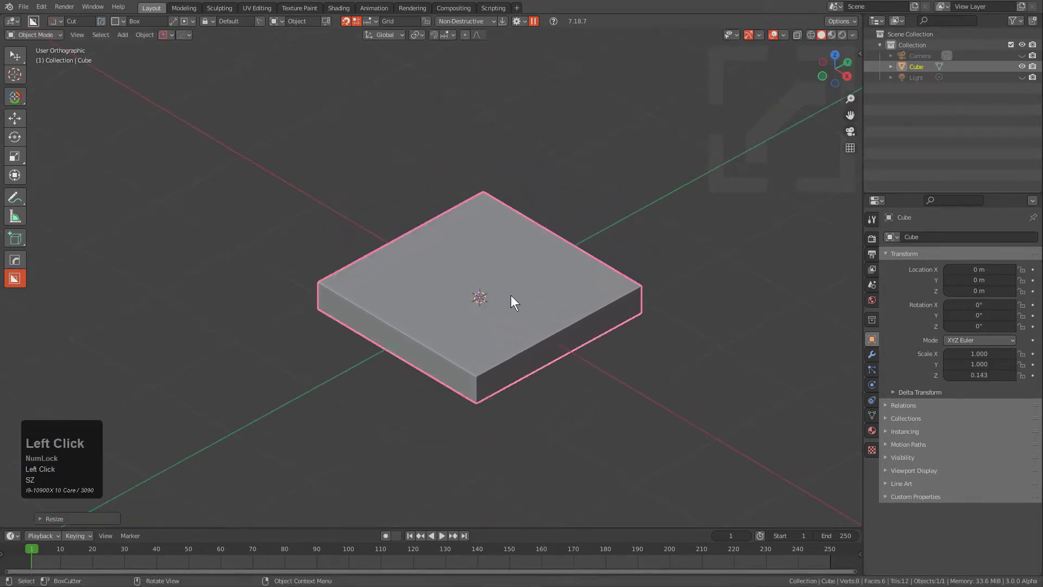
Set the BoxCutter snapping to Dots and its cutting shape to Custom
left_click(355, 21)
left_click(123, 22)
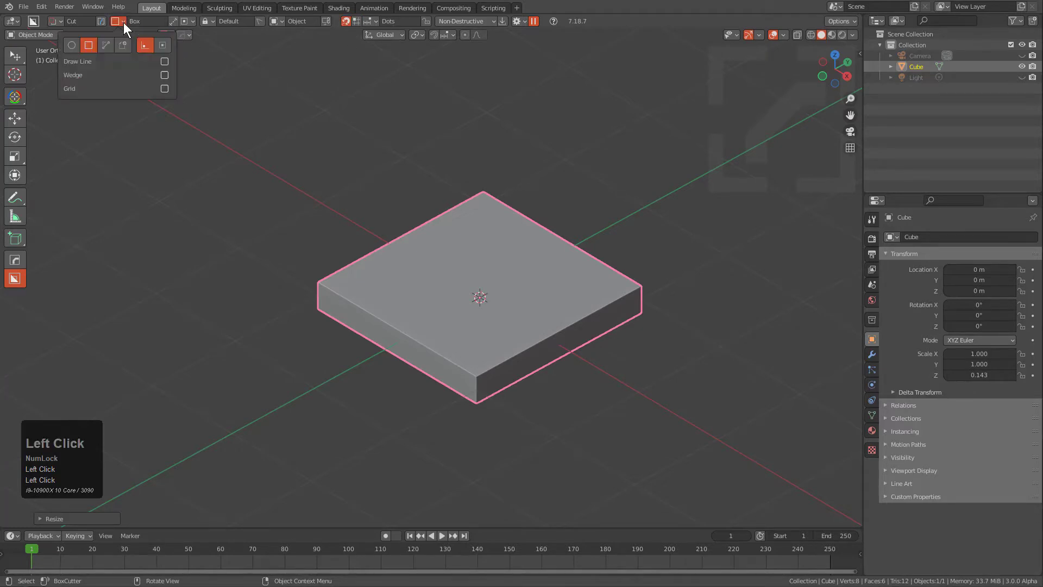
left_click(123, 45)
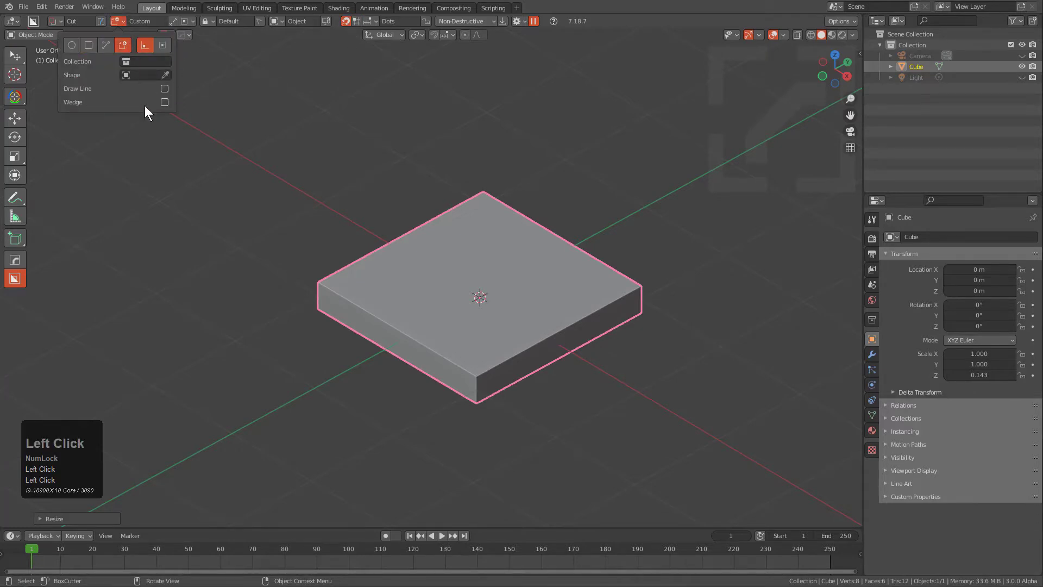
Cut the custom logo shape from the centre of the plate's top face out over the whole plate, rotated 180 degrees within its bounds
middle_click_drag(380, 241, 471, 284)
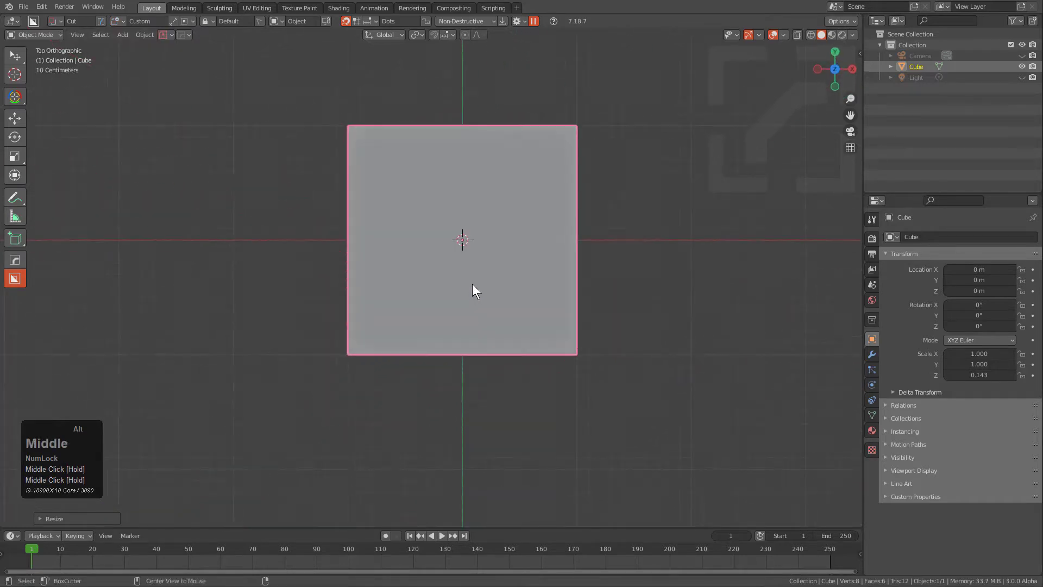
left_click_drag(462, 241, 579, 308)
middle_click_drag(502, 287, 525, 331)
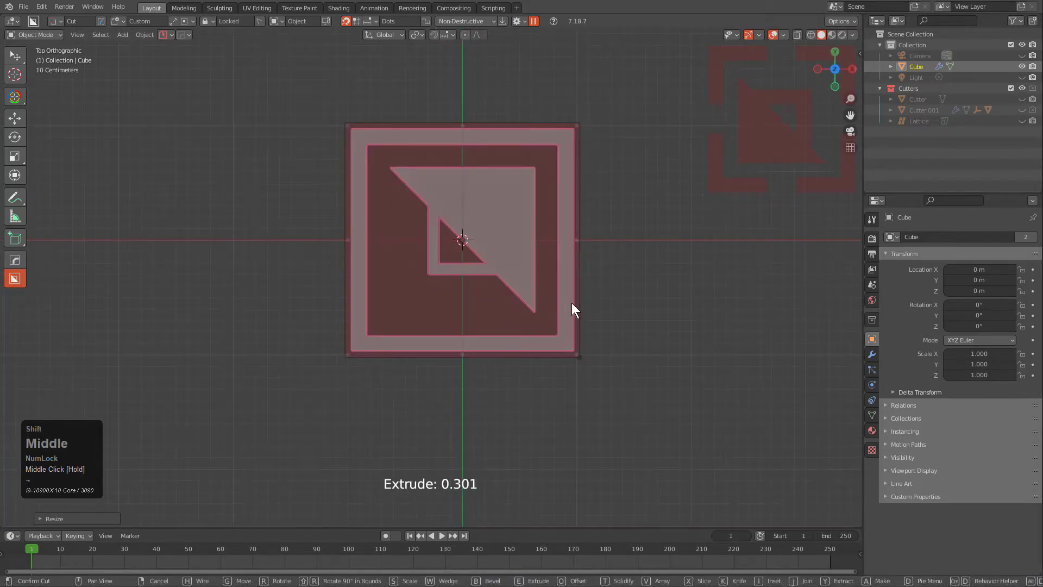
key("shift+grave")
key("shift+grave")
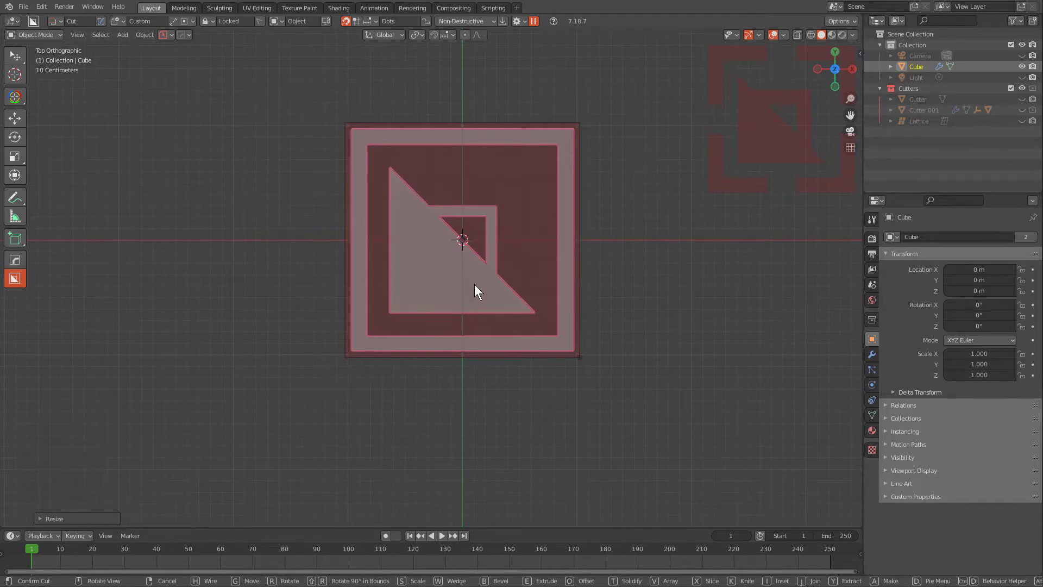
left_click(466, 266)
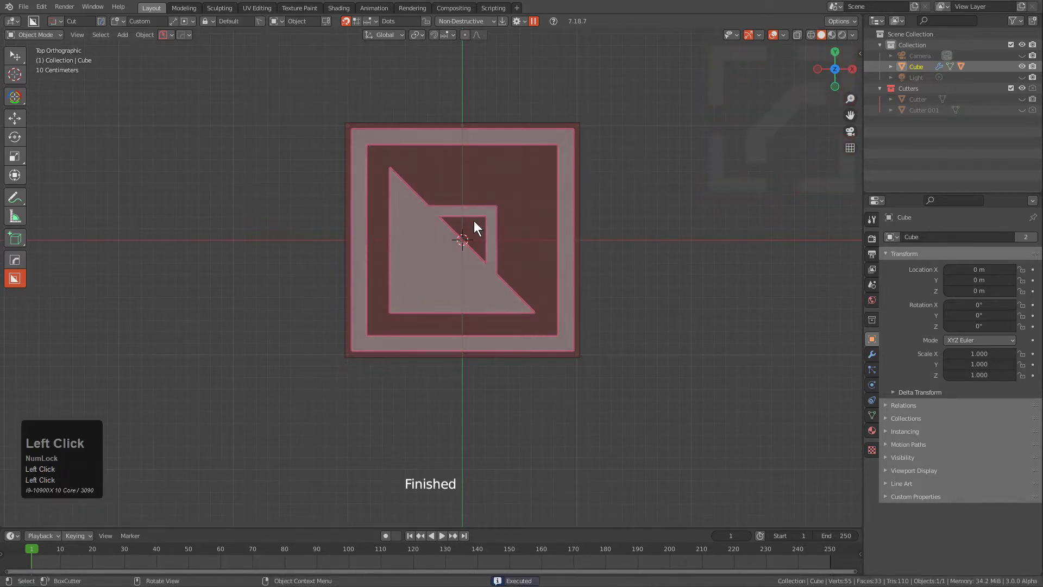
scroll(487, 278, "up", 1)
middle_click_drag(488, 278, 436, 225)
scroll(436, 221, "up", 1)
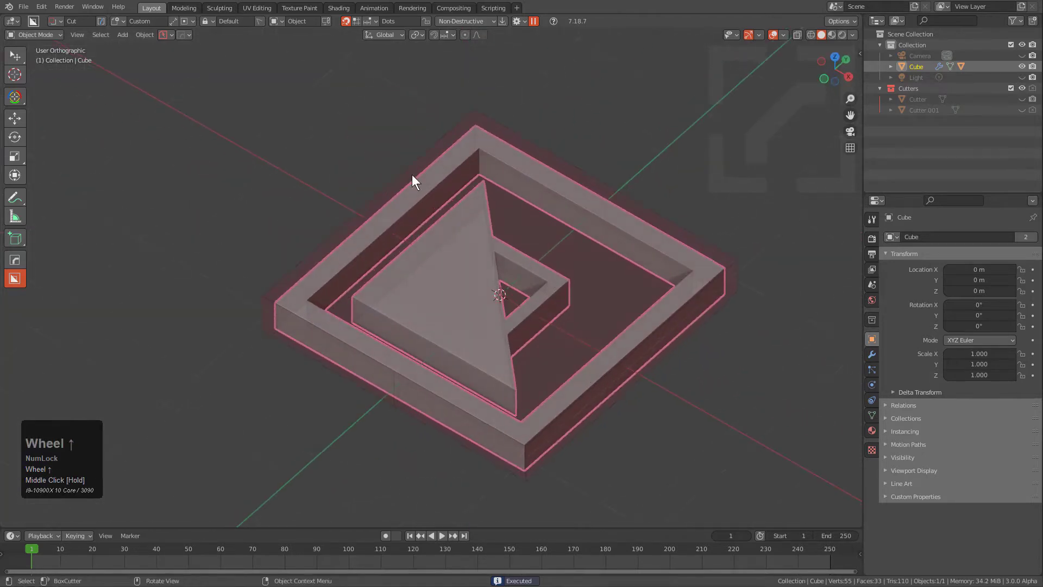
Set the BoxCutter display's Fade Out time to 1000
left_click(517, 20)
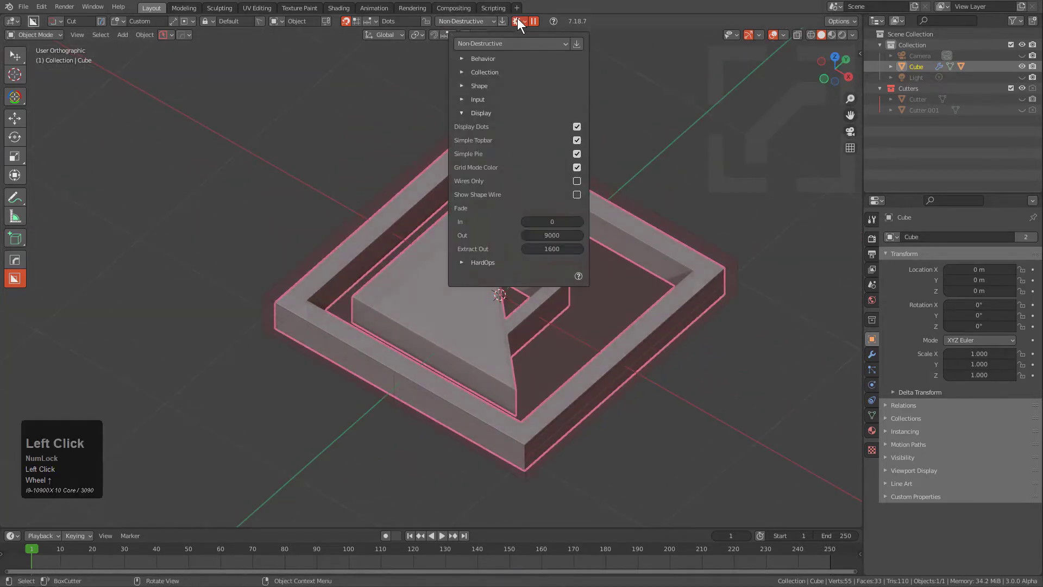
left_click(554, 236)
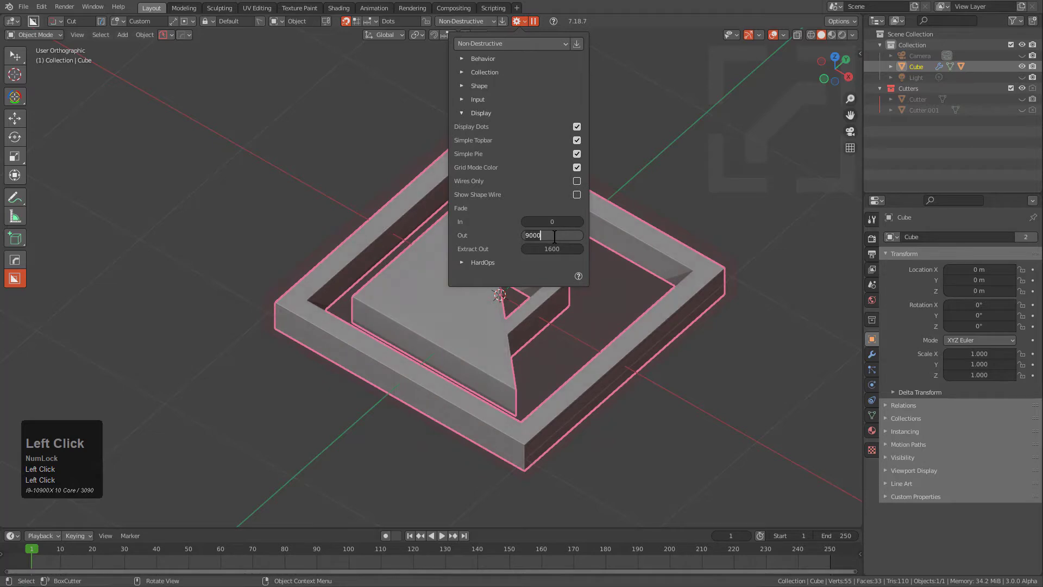
type("1.")
type("000")
key("Return")
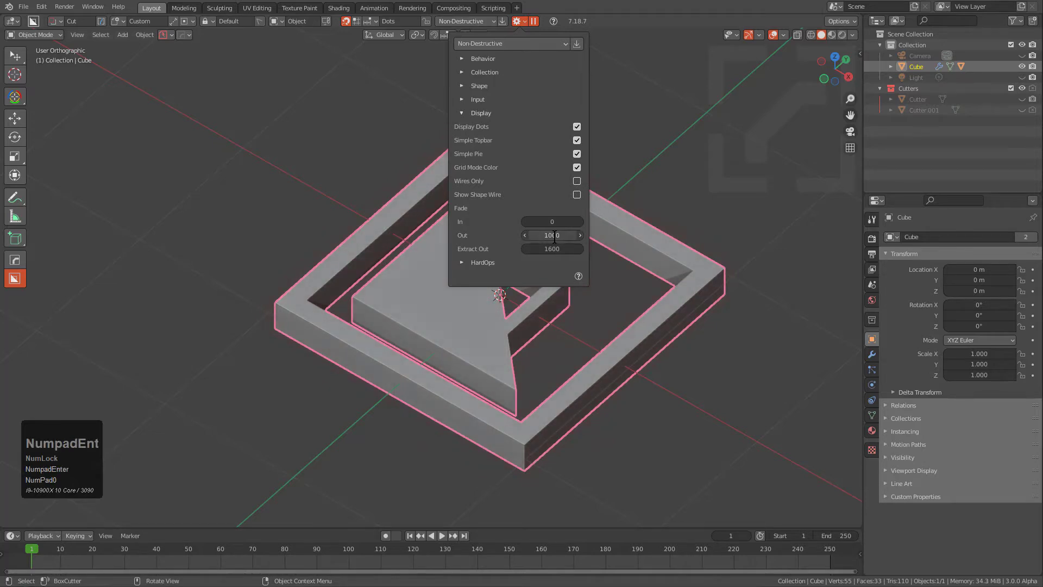
Make a duplicate of the cut plate with its modifiers applied, using the HardOps Smart Apply clone option
middle_click_drag(340, 204, 366, 188)
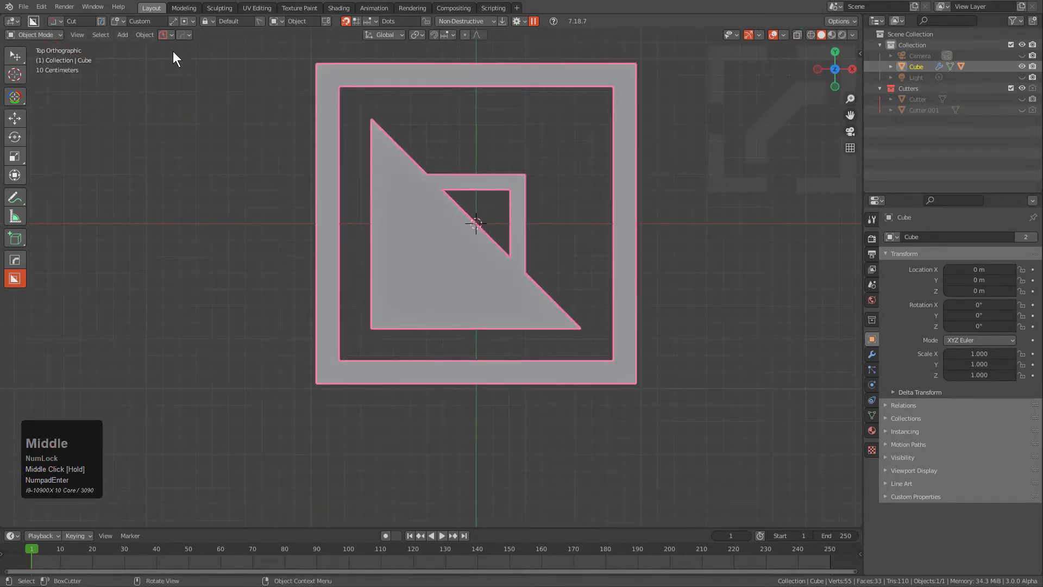
left_click(115, 23)
middle_click_drag(430, 187, 455, 226)
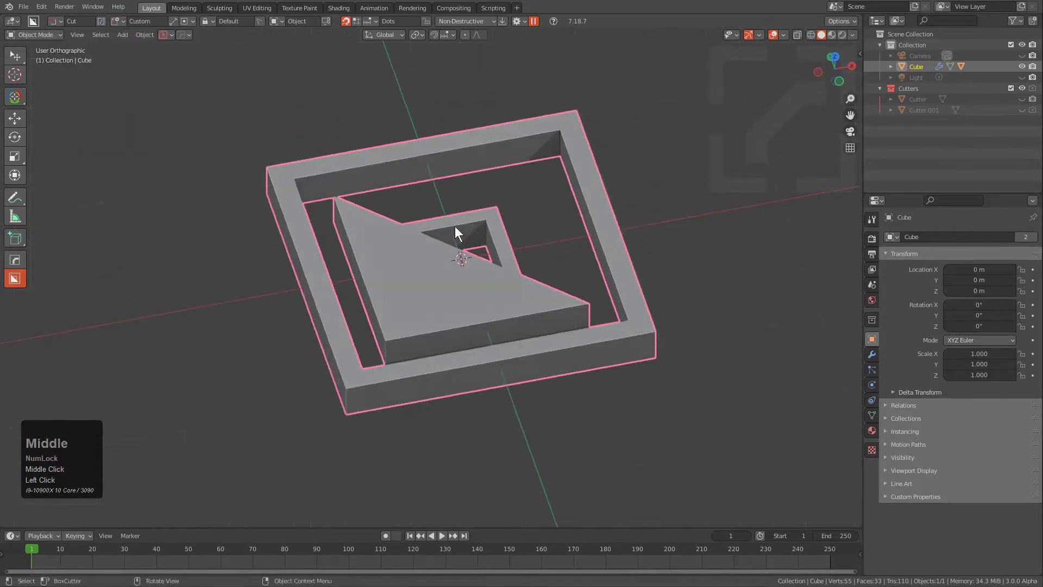
key("q")
mouse_move(462, 264)
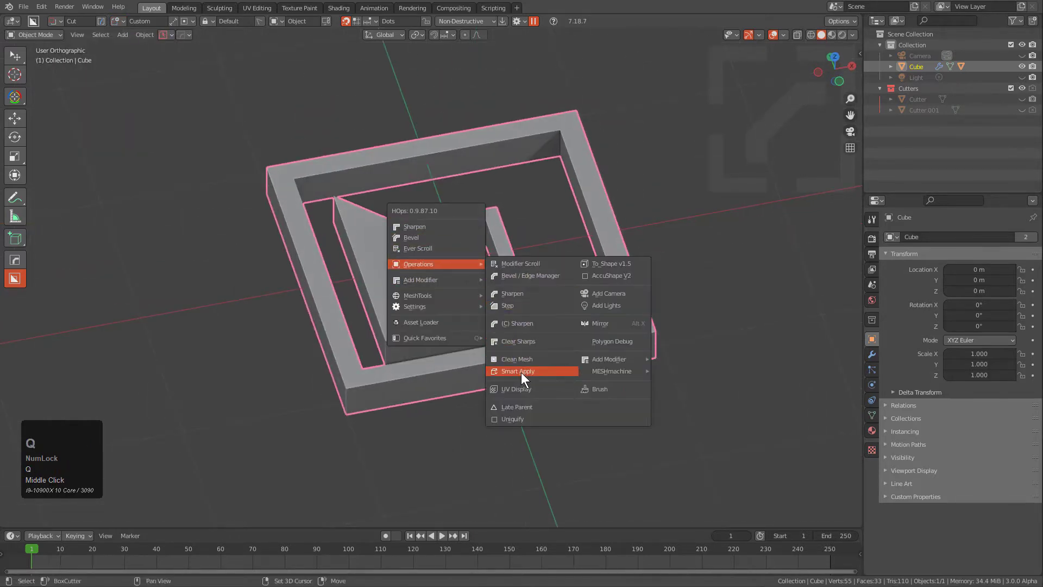
left_click(520, 373, "shift")
middle_click_drag(521, 352, 500, 338)
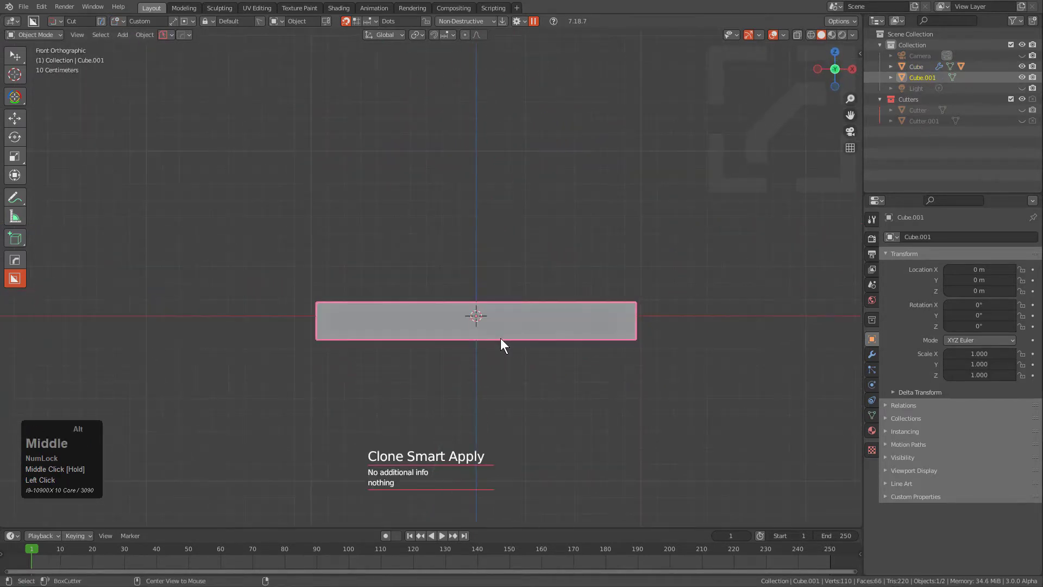
Delete the top and bottom faces of the cloned plate, keeping only its side walls
key("alt+z")
key("Tab")
key("3")
key("alt+a")
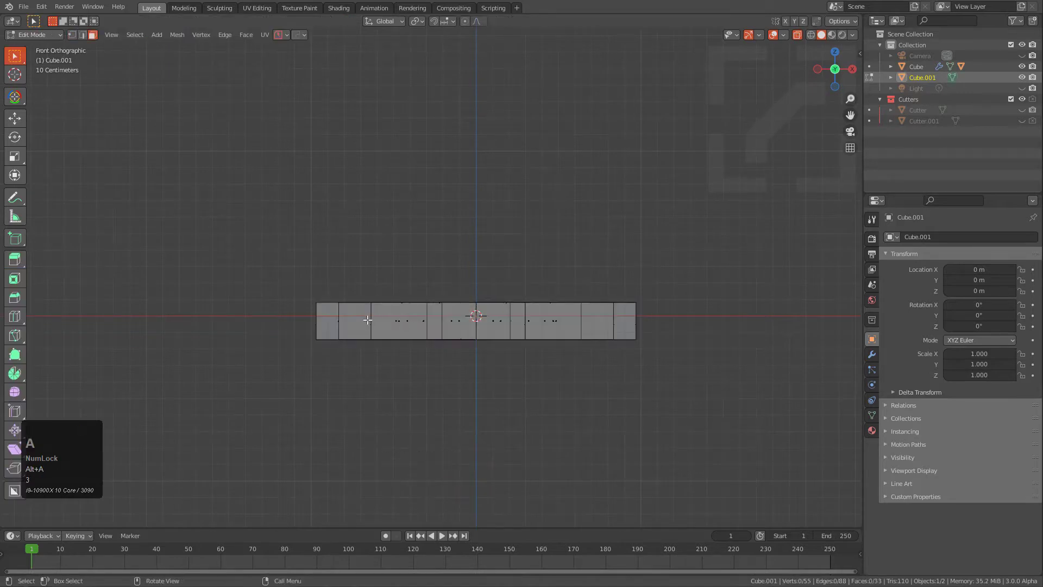
key("b")
left_click_drag(272, 302, 679, 341)
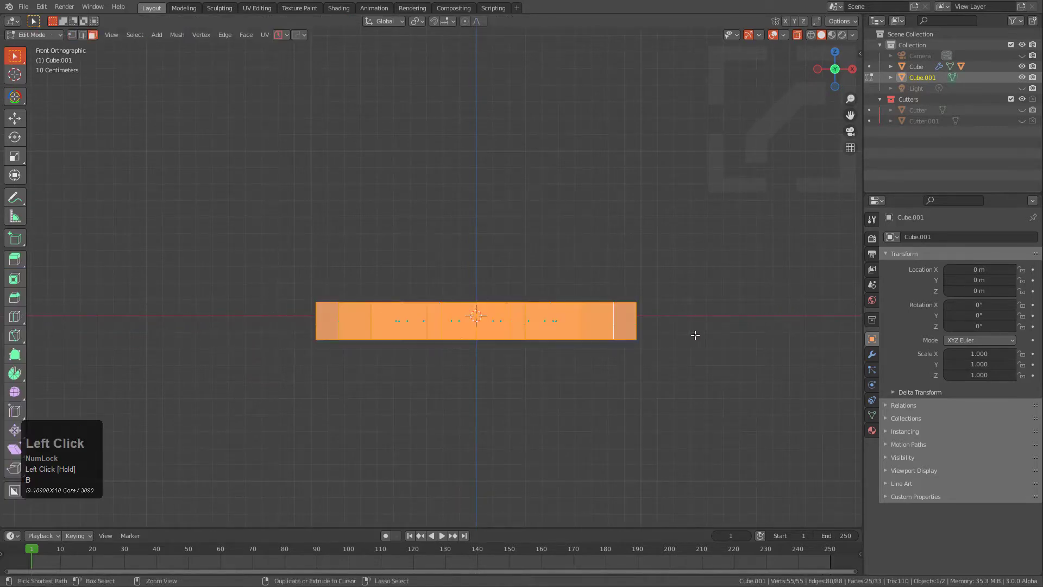
key("ctrl+i")
key("x")
left_click(666, 357)
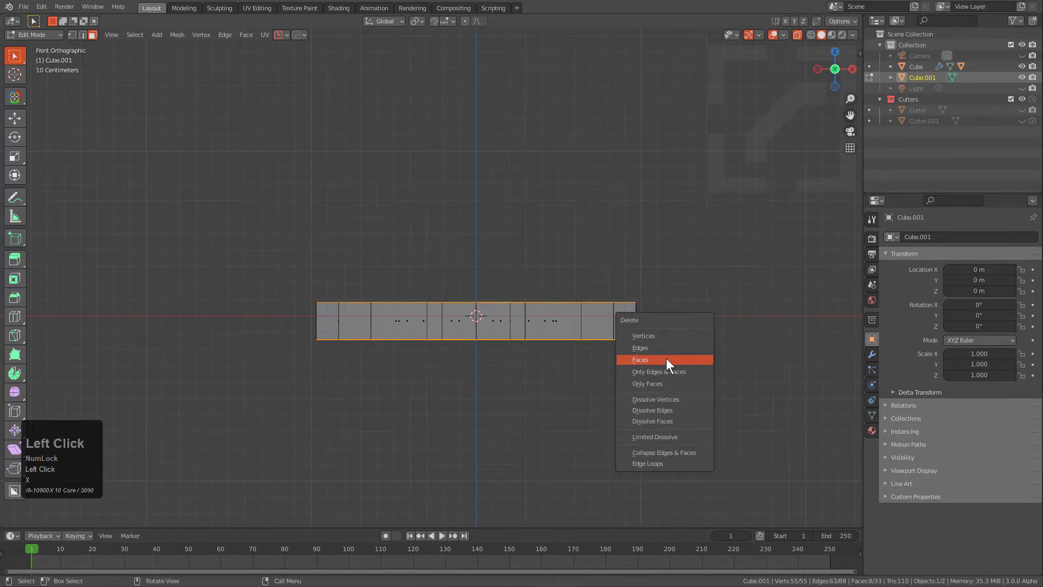
middle_click_drag(666, 357, 567, 350)
key("alt+z")
scroll(576, 304, "up", 4)
key("Tab")
Add a Solidify modifier to the side-wall clone in Non_manifold mode with a thickness of about -0.02
key("q")
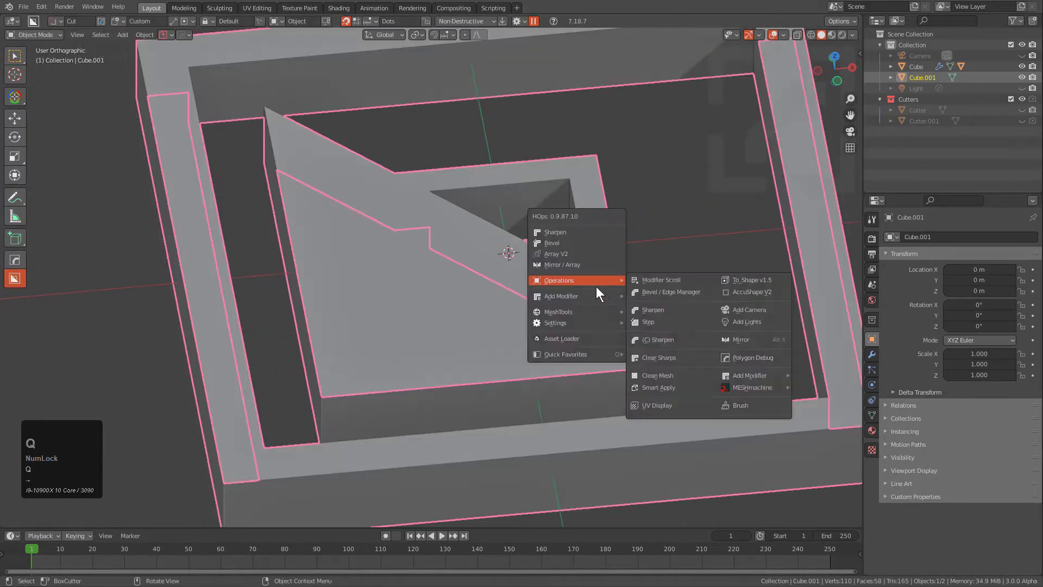
mouse_move(583, 296)
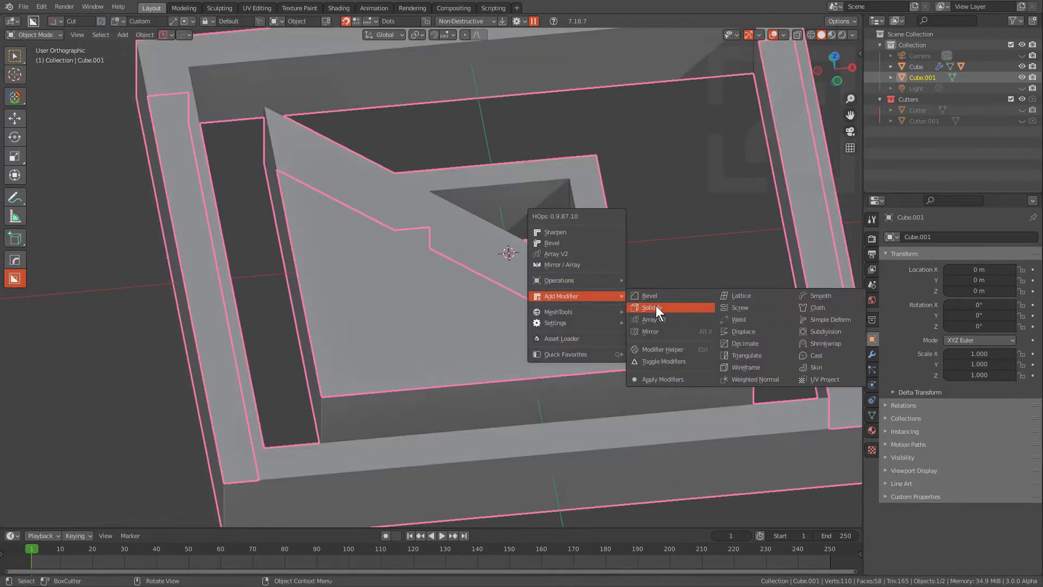
left_click(658, 306)
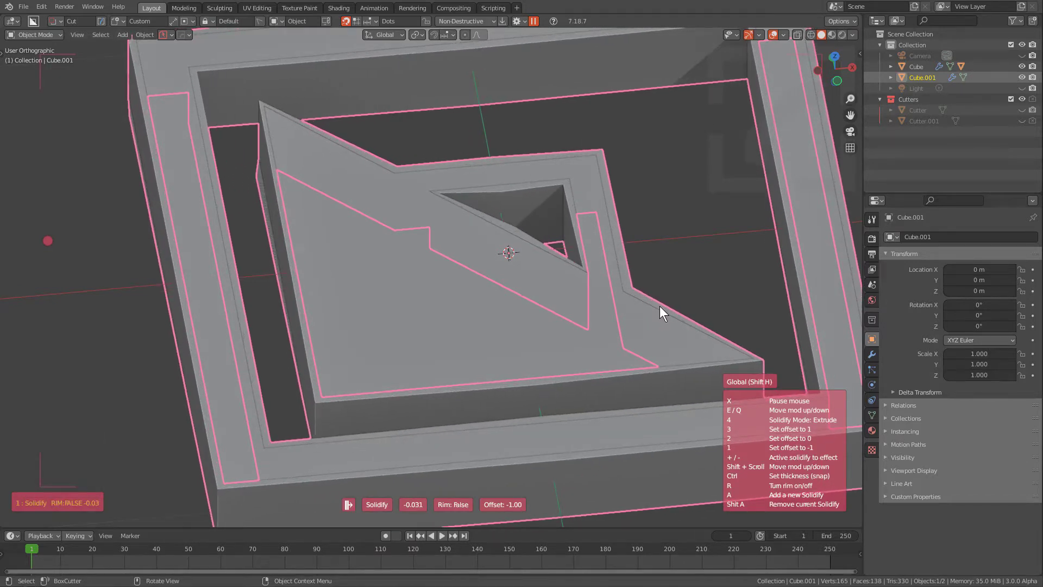
key("4")
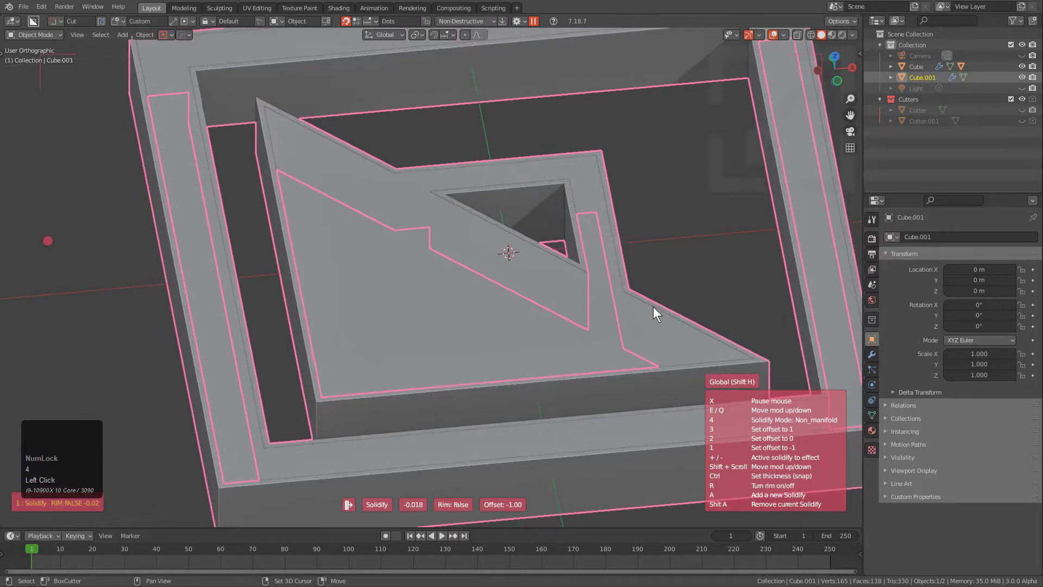
left_click(660, 306)
scroll(598, 306, "down", 4)
middle_click_drag(576, 307, 572, 326, "alt")
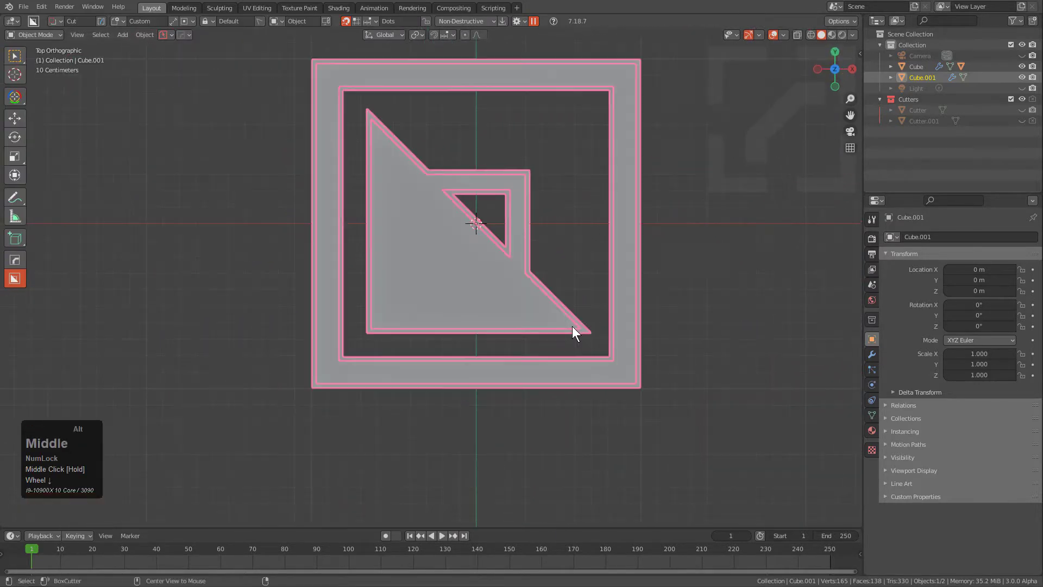
Select the original cut plate and draw a BoxCutter grid shape over its full top area from corner to corner
key("alt+a")
left_click(485, 279)
scroll(499, 249, "up", 3)
scroll(392, 193, "down", 1)
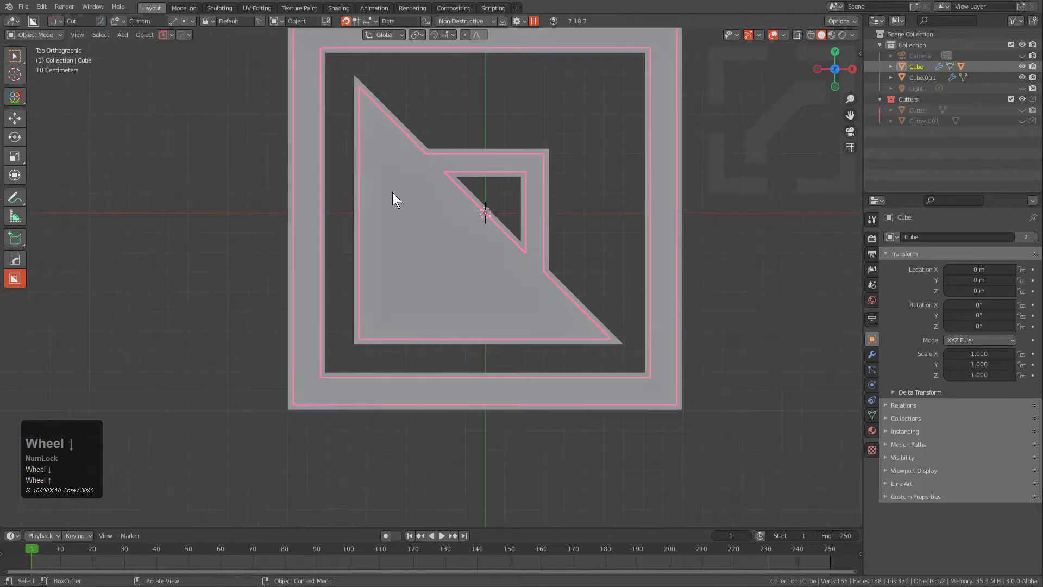
key("d")
left_click(336, 223)
key("d")
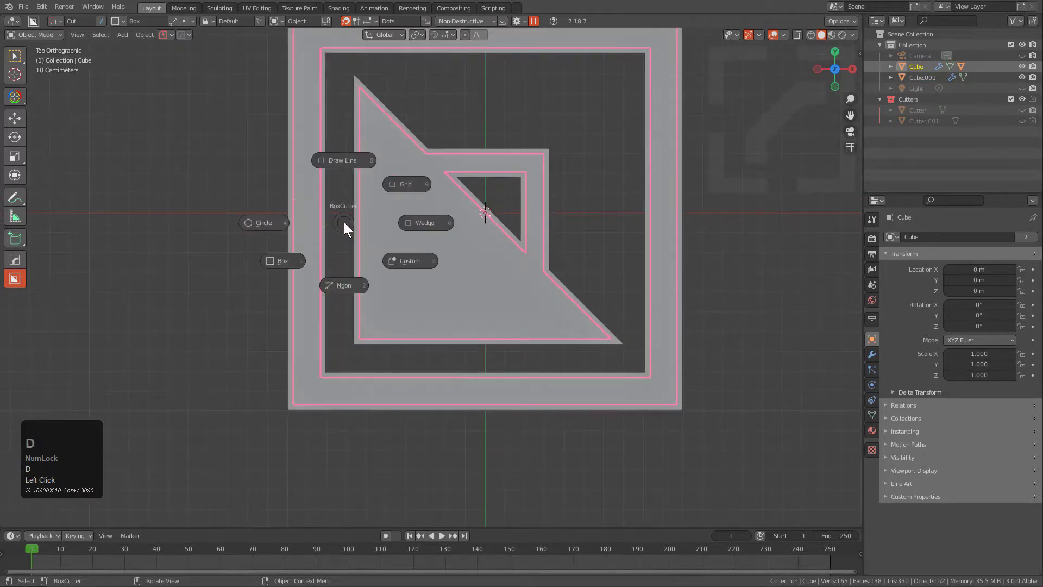
left_click(418, 188)
scroll(446, 188, "down", 1)
middle_click_drag(485, 187, 475, 226, "shift")
mouse_move(302, 94)
left_mouse_down()
mouse_move(600, 370)
mouse_move(634, 422)
left_mouse_up()
Adjust the grid cutter to about 15 by 15 cells and lock the shape
key("shift+g")
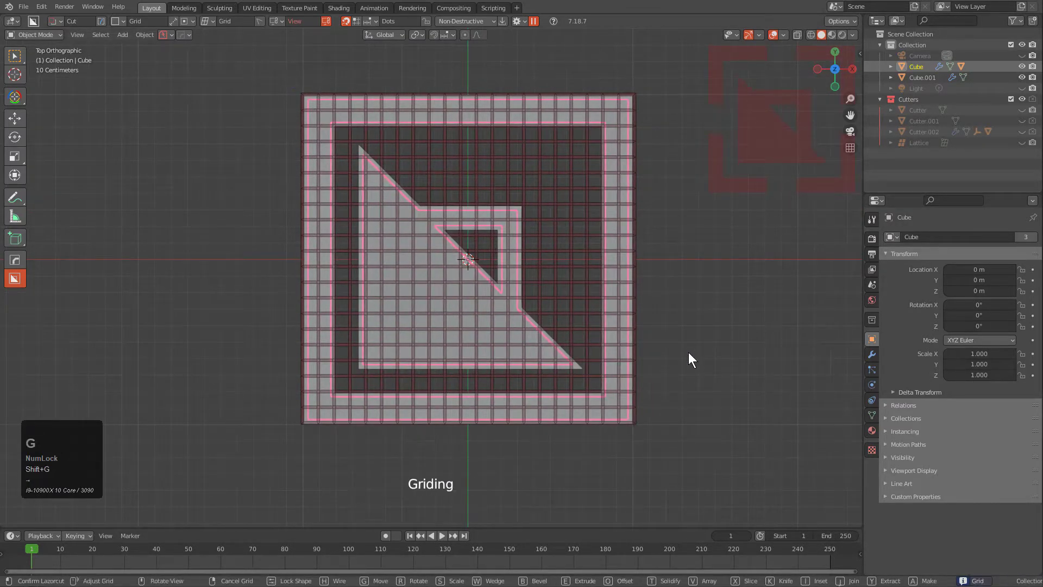
scroll(689, 358, "up", 3)
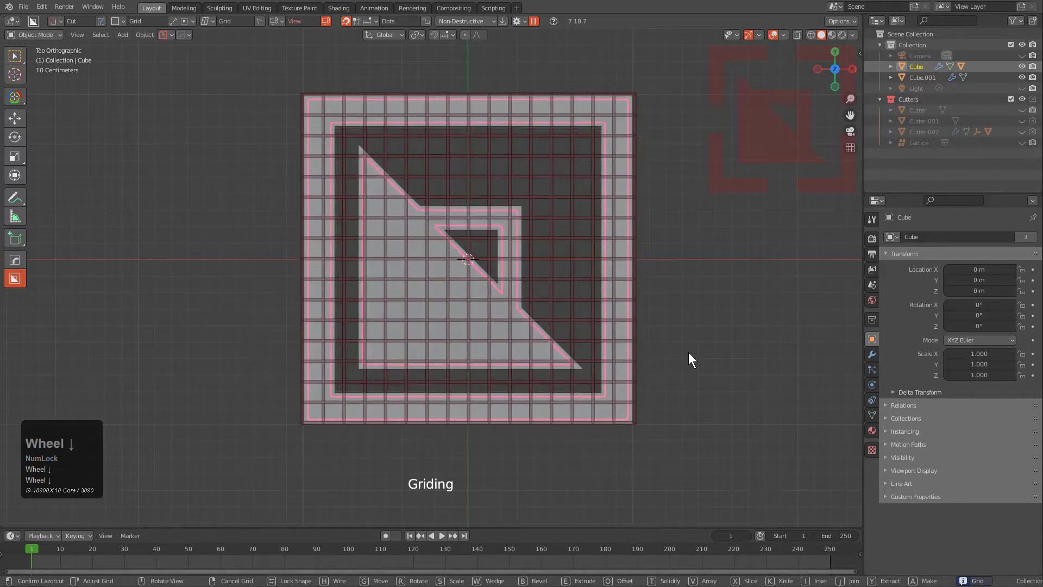
scroll(689, 358, "down", 6)
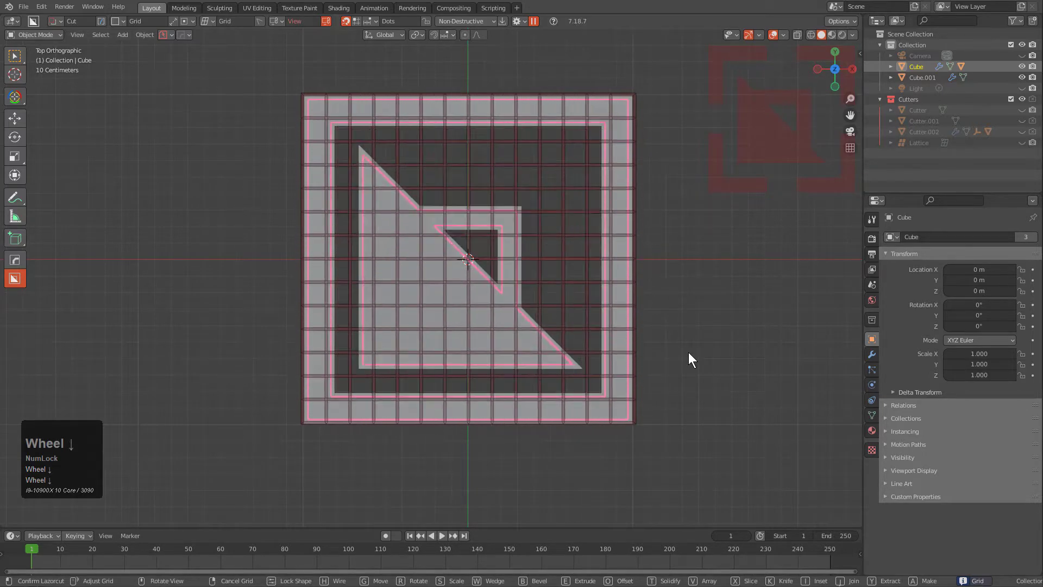
scroll(689, 359, "up", 4)
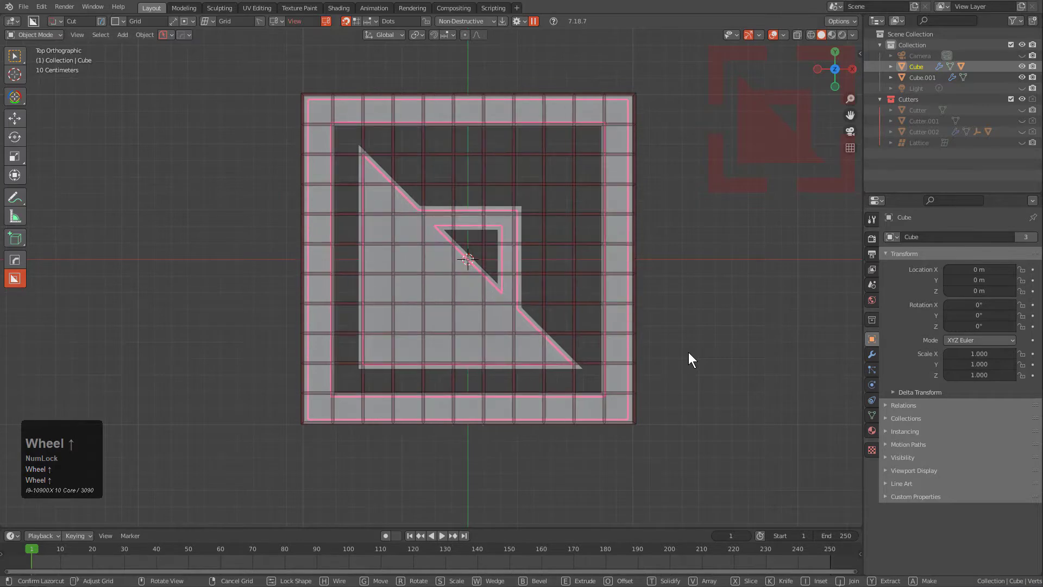
scroll(689, 354, "down", 3)
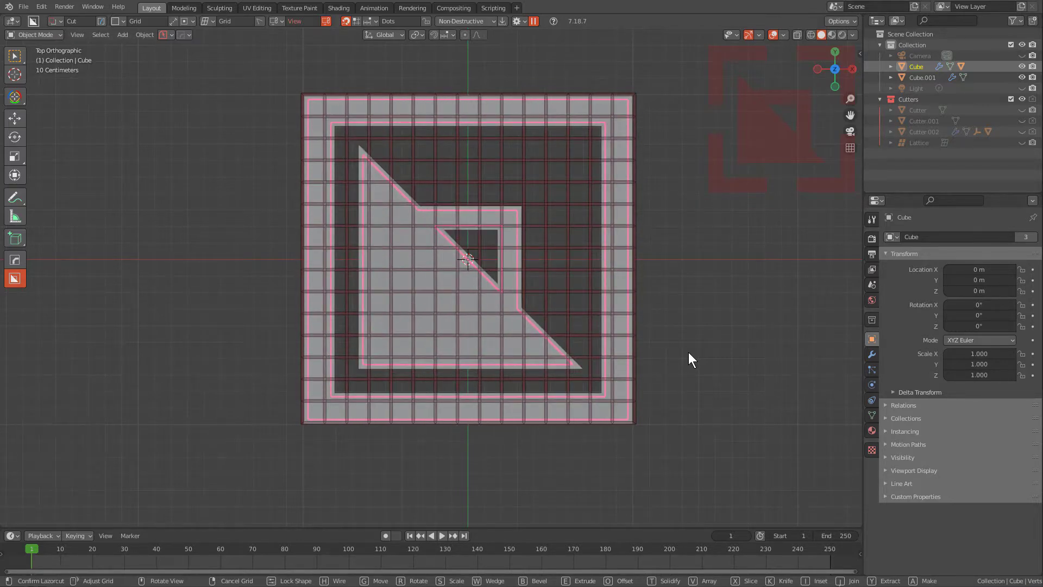
key("x")
middle_click_drag(689, 352, 631, 320)
key("Tab")
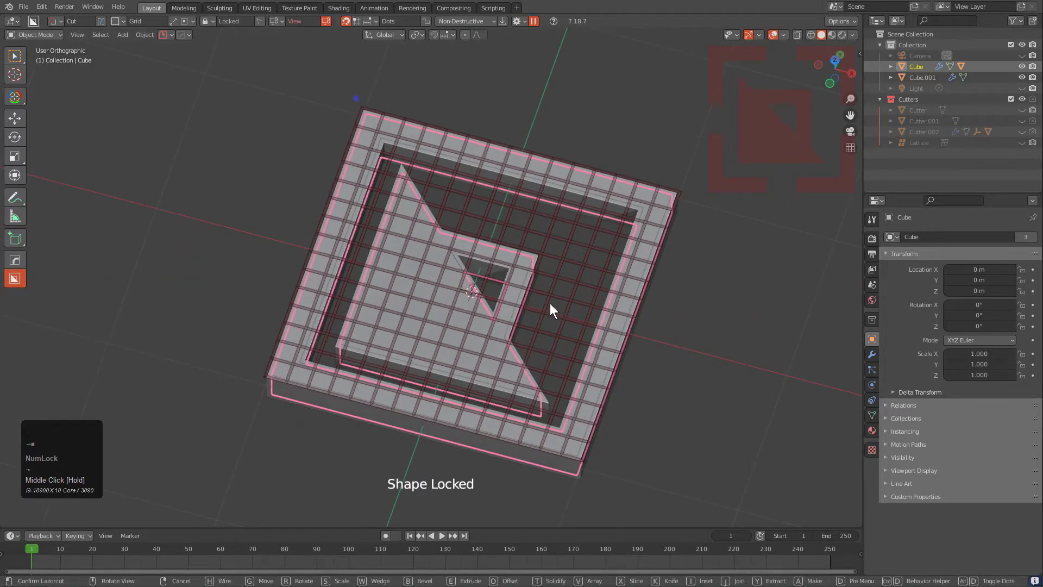
Switch the grid cutter to Slice mode and apply it to the plate
key("x")
middle_click_drag(547, 278, 568, 329)
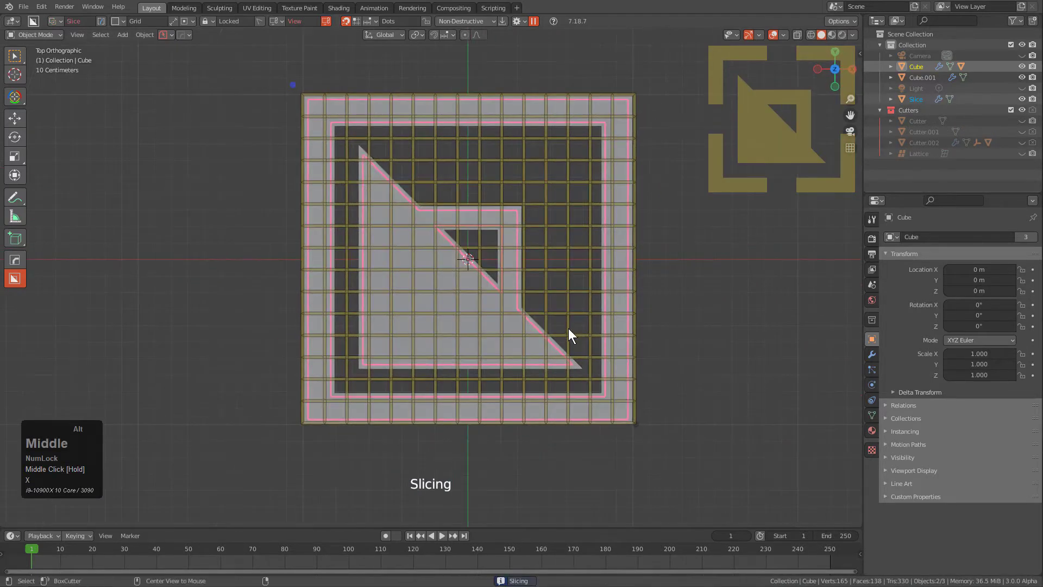
left_click(507, 222)
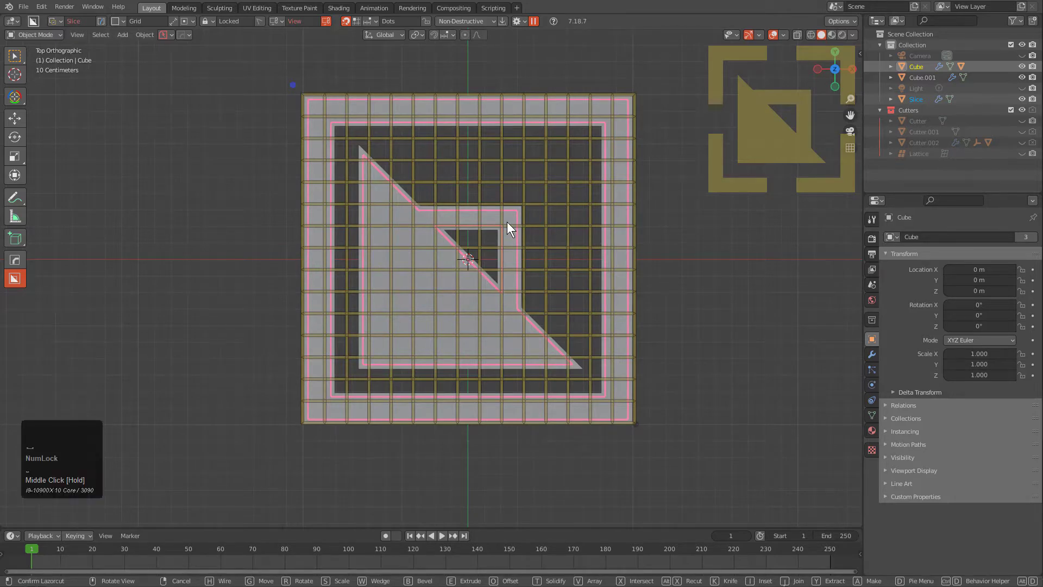
scroll(521, 261, "up", 2)
scroll(501, 288, "down", 1)
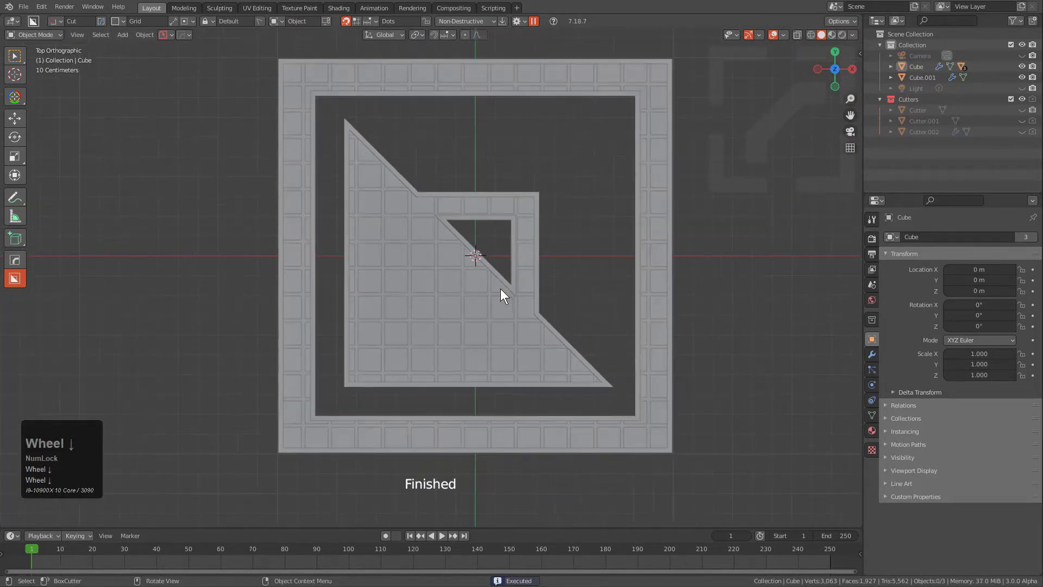
Select the solidified side-wall clone around the plate and hide it
scroll(484, 307, "up", 3)
left_click(483, 307)
scroll(484, 308, "down", 1)
mouse_move(483, 310)
middle_mouse_down()
mouse_move(481, 340)
mouse_move(491, 325)
middle_mouse_up()
left_click(667, 233)
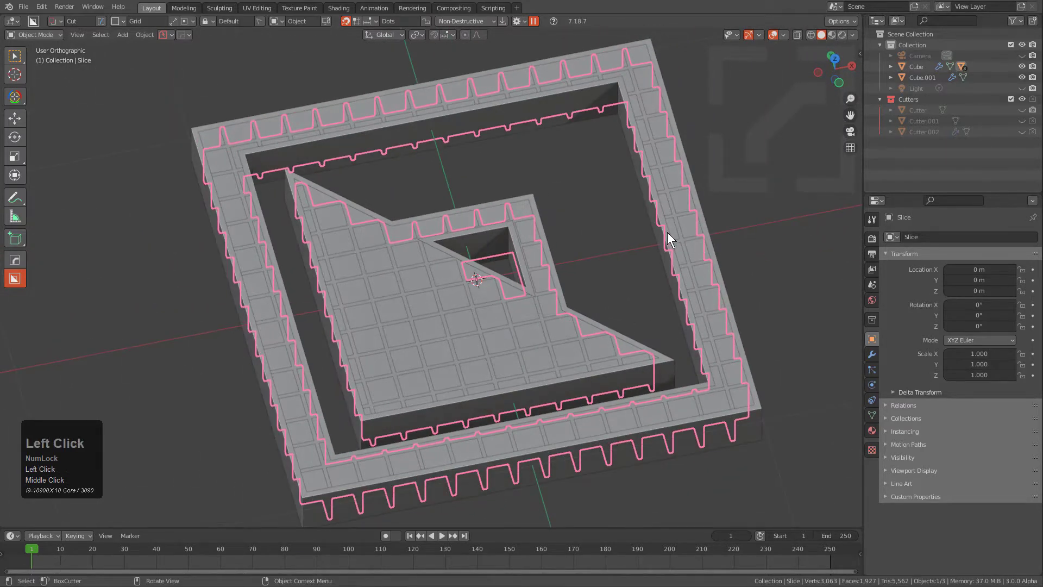
key("h")
Select the grid Slice object and convert its visual geometry to mesh
left_click(556, 287)
left_click(554, 291)
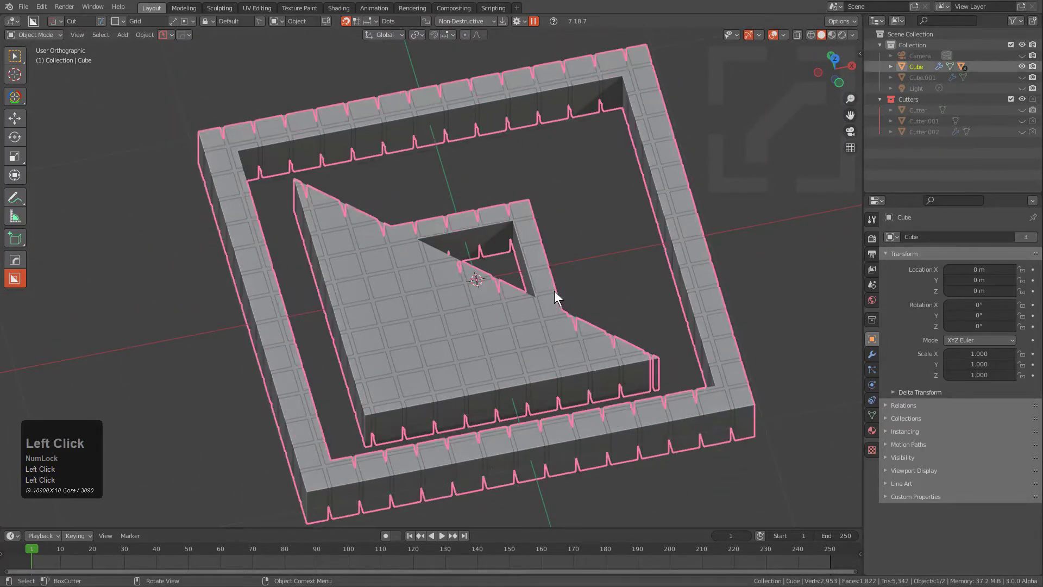
key("a")
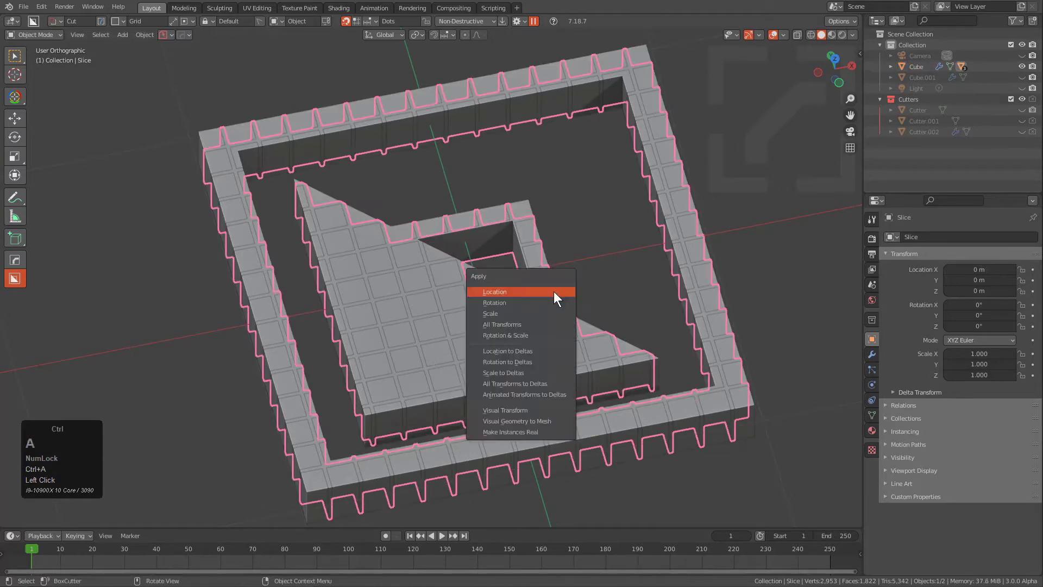
left_click(531, 415)
Clear the parent of all visible objects while keeping their transformation
key("a")
key("alt+p")
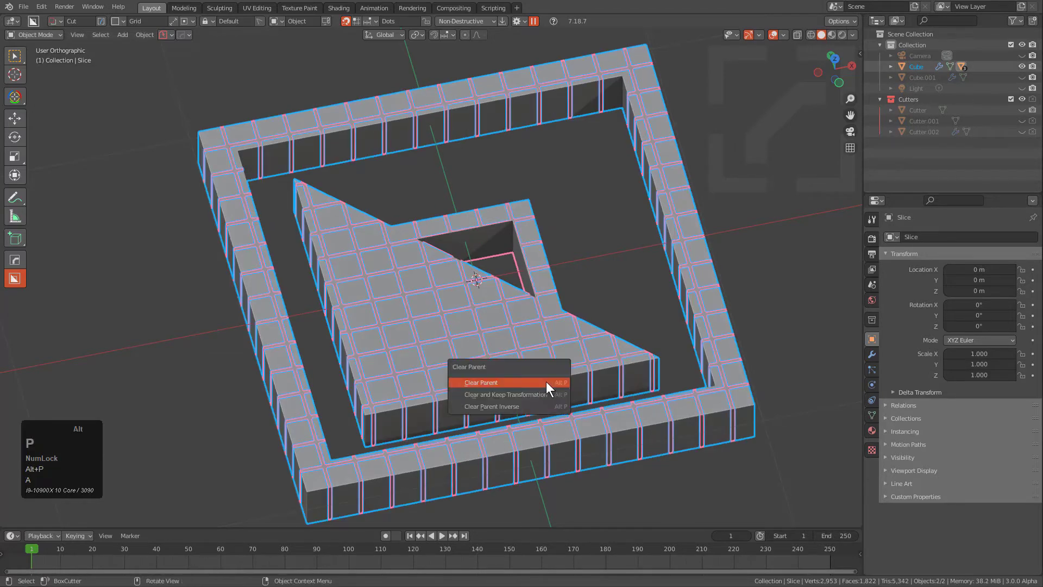
key("Down")
key("Return")
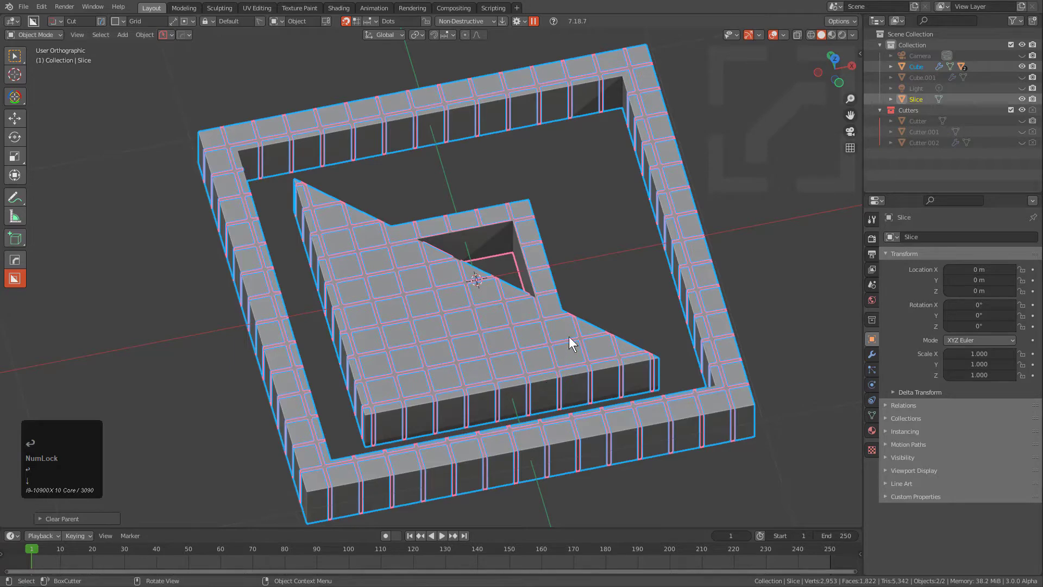
Add the grid Slice object as a passive rigid body and hide it
key("alt+a")
left_click(552, 292)
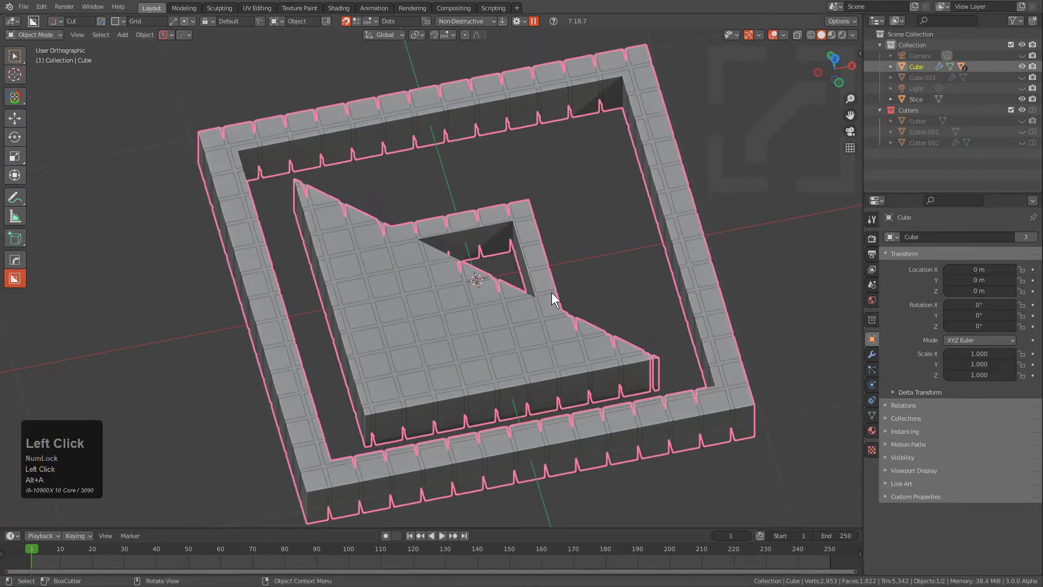
left_click(552, 289)
right_click(565, 253)
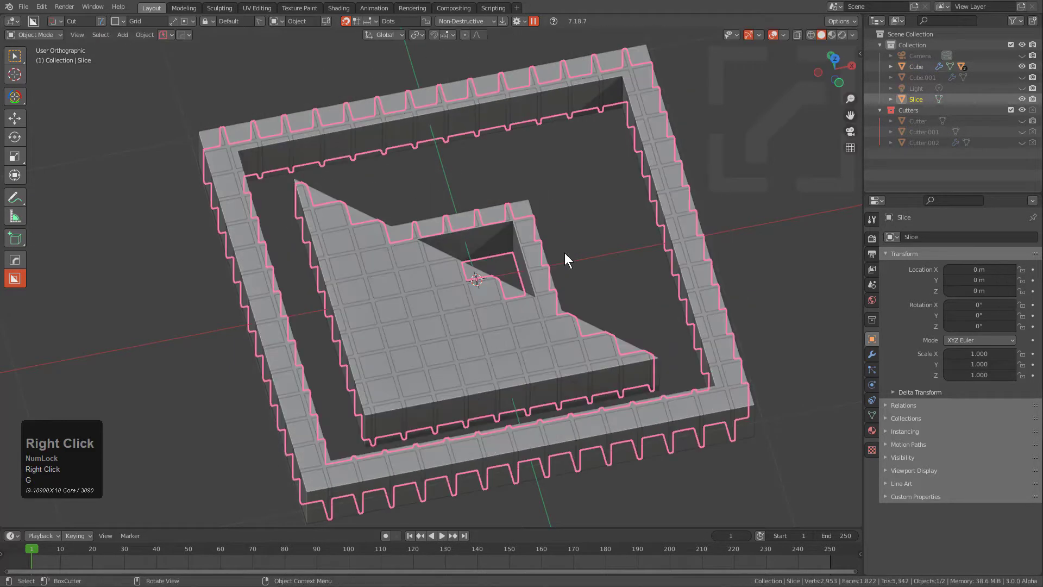
type("rig")
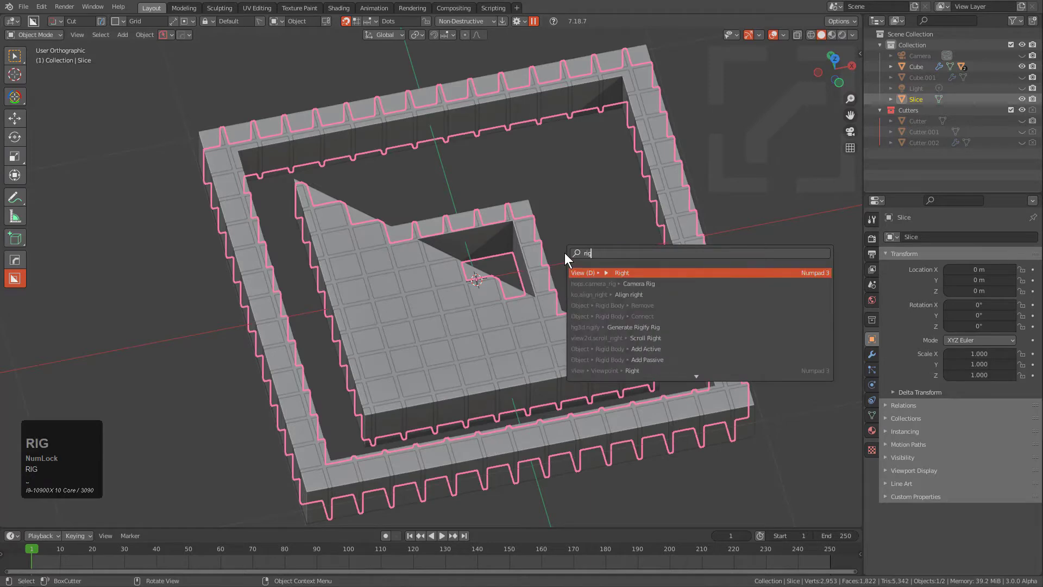
type("id body")
key("Down")
key("Down")
key("Down")
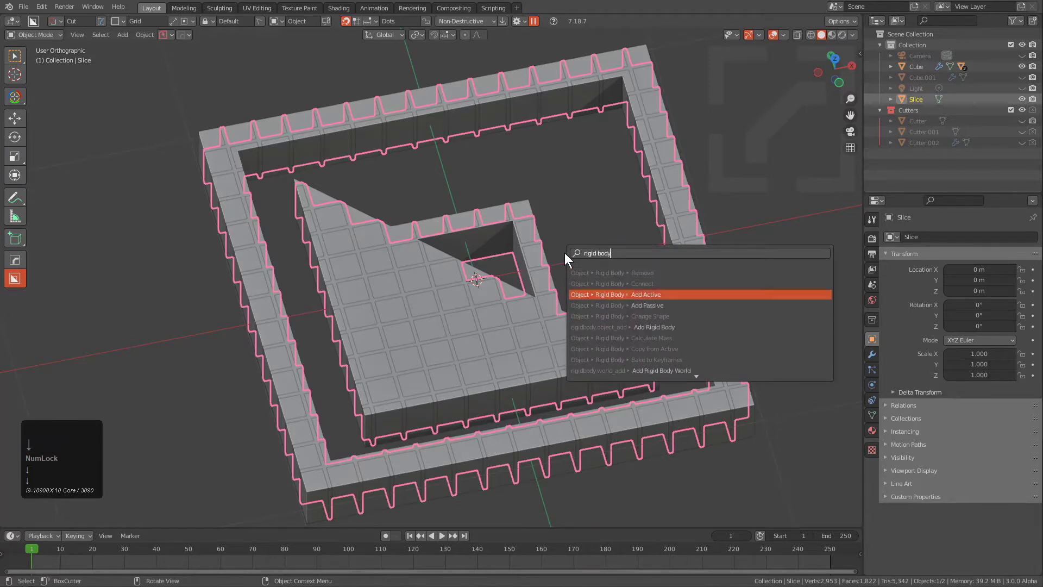
key("Return")
key("h")
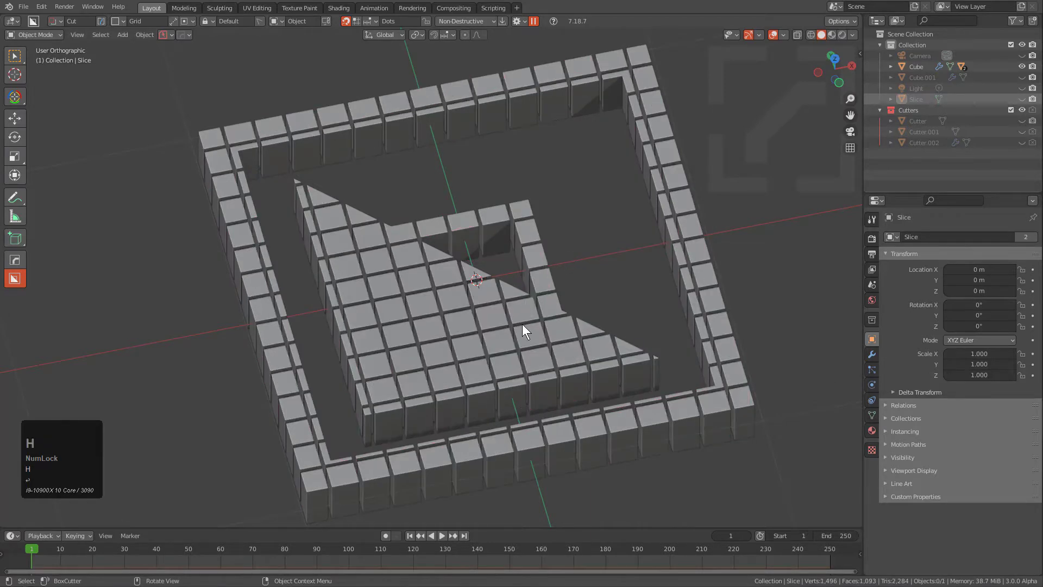
Try to add the sliced plate as an active rigid body, and undo it
left_click(442, 276)
key("space")
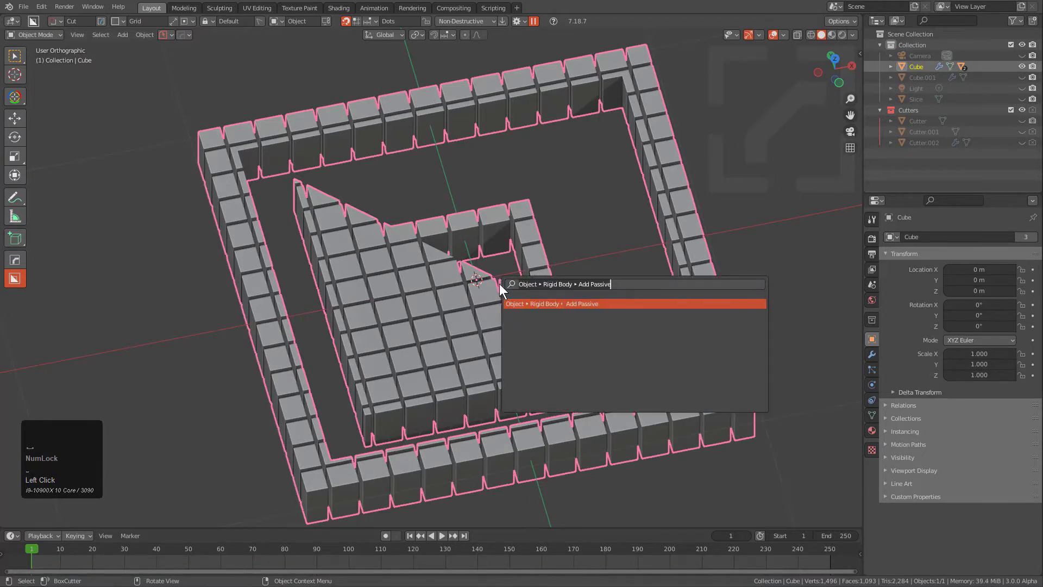
type("rigid")
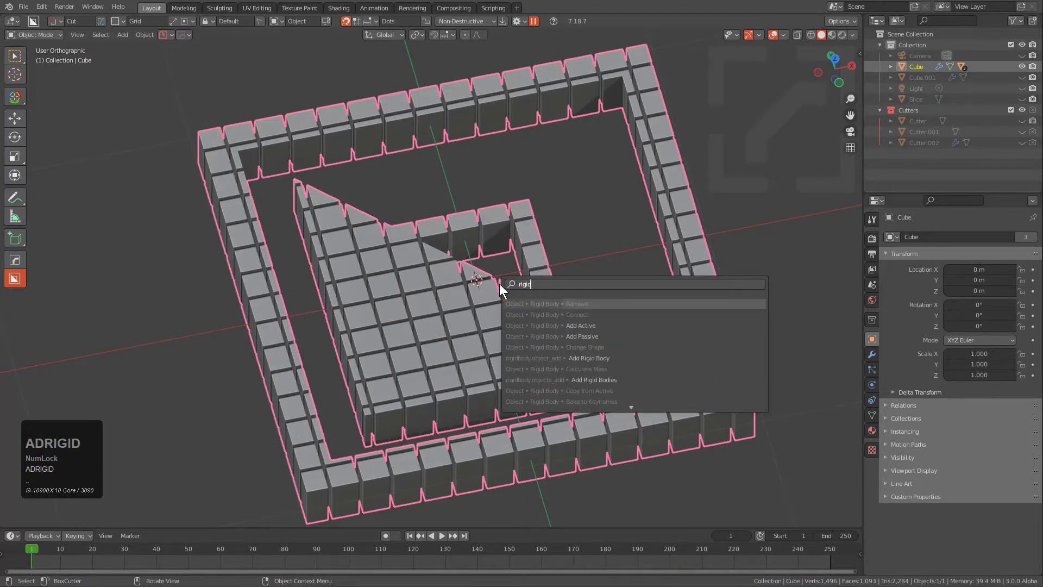
left_click(531, 327)
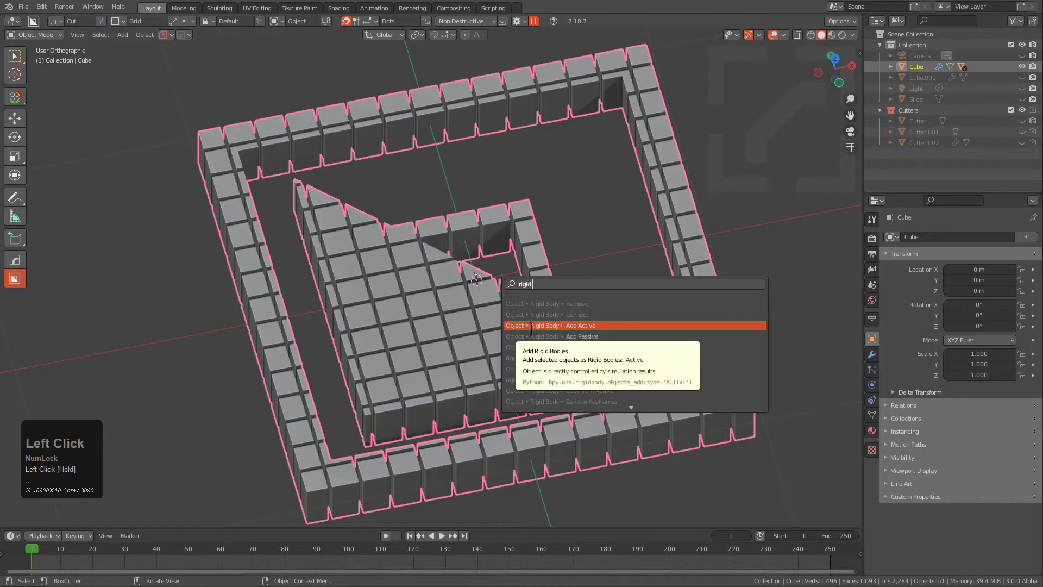
scroll(514, 333, "down", 1)
key("ctrl+z")
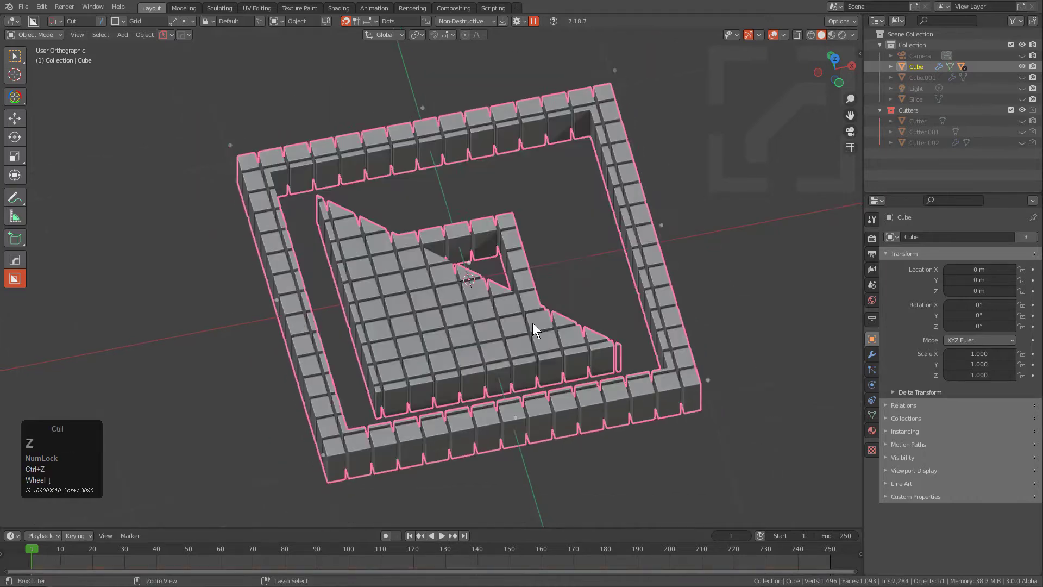
Apply the sliced plate's Boolean modifiers by converting it to mesh, and add it as an active rigid body
scroll(532, 326, "up", 1)
left_click(872, 354)
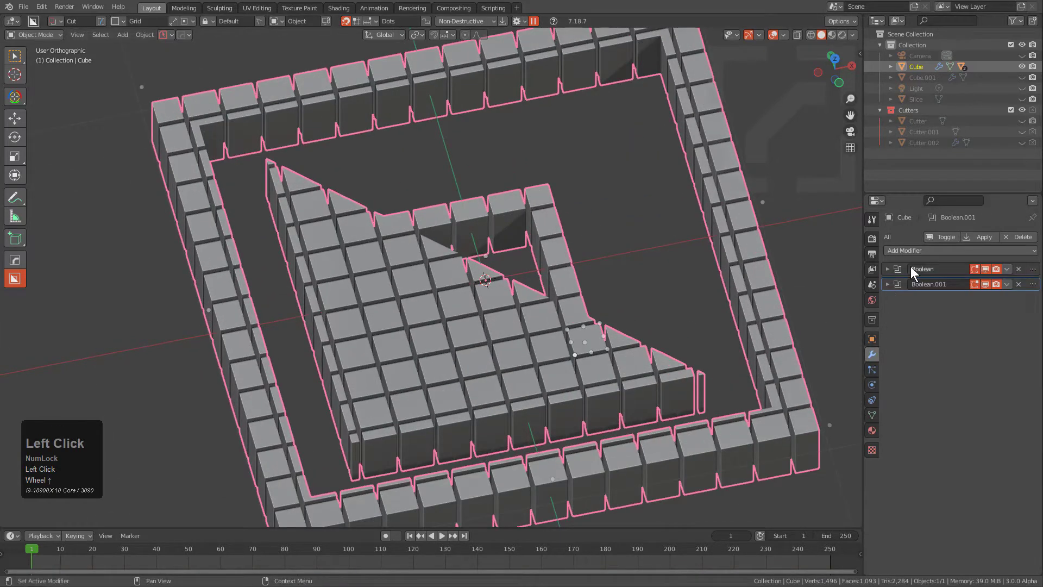
key("ctrl+a")
left_click(494, 282)
key("space")
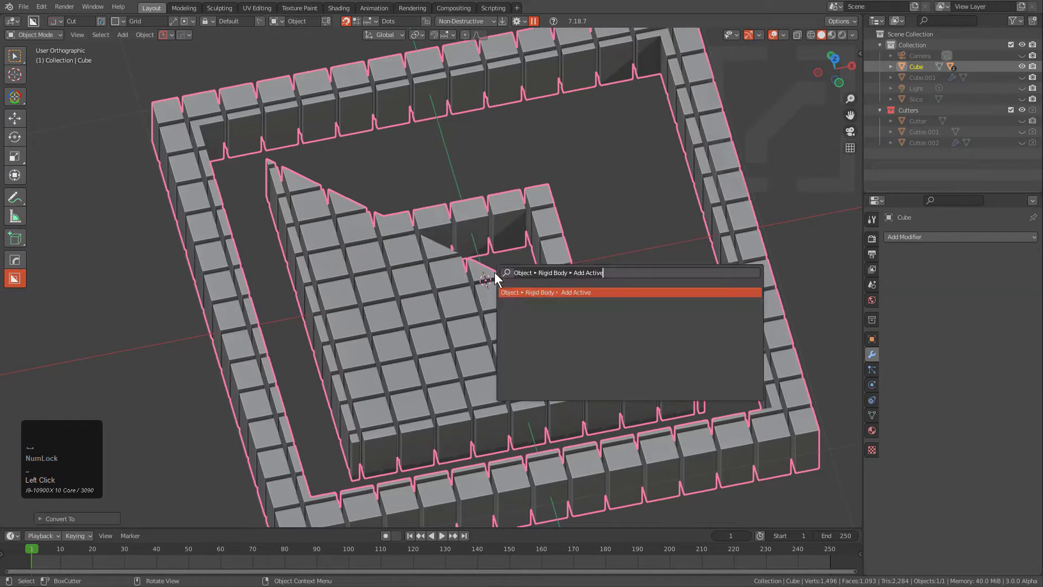
left_click(528, 292)
scroll(507, 288, "down", 2)
scroll(506, 288, "up", 2)
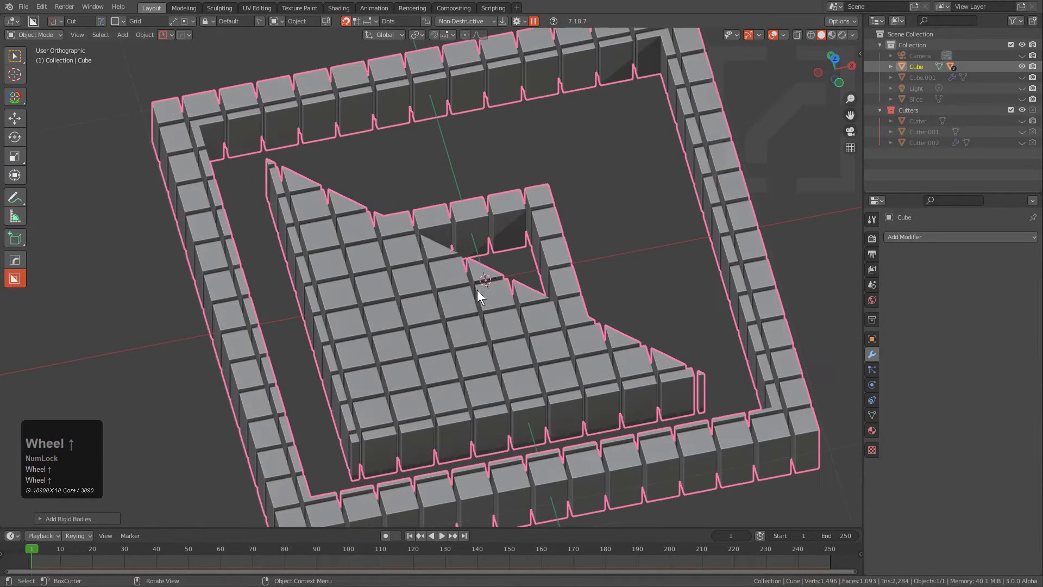
Separate the plate's entire mesh by loose parts and return to Object Mode
scroll(477, 289, "down", 2)
middle_click_drag(477, 289, 510, 334)
key("Tab")
key("a")
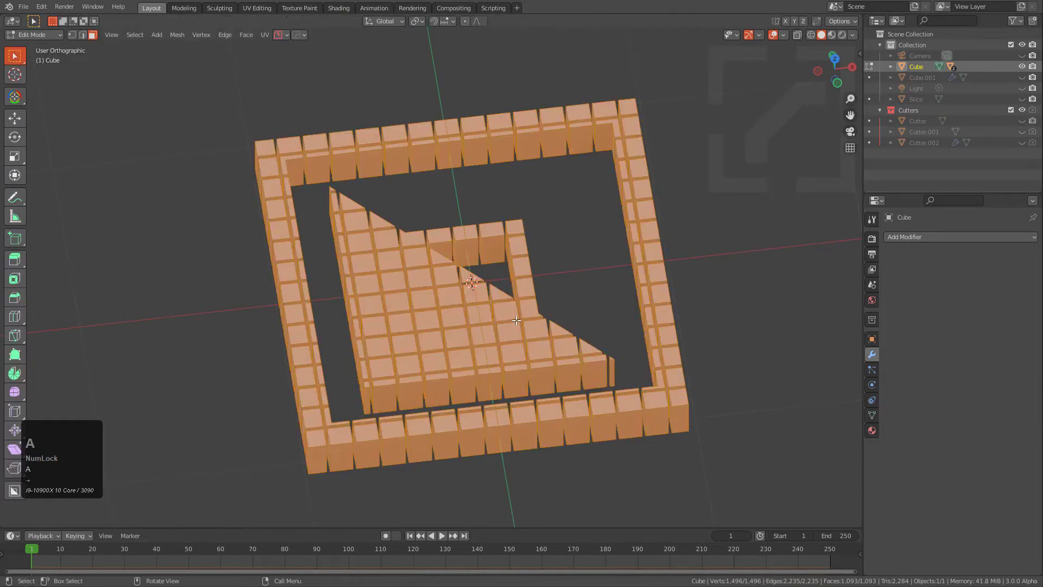
key("p")
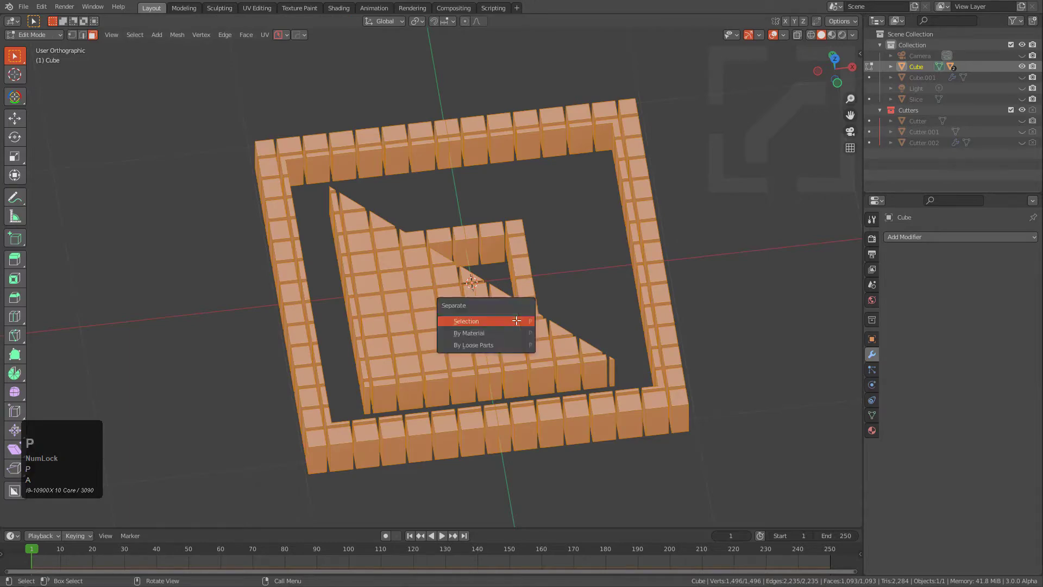
left_click(501, 344)
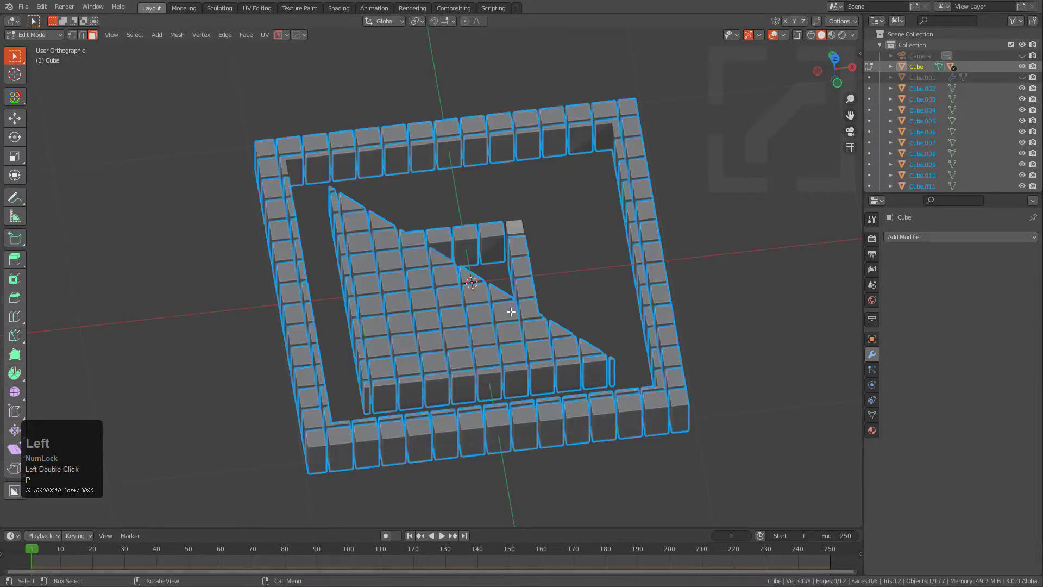
scroll(535, 288, "up", 1)
key("Tab")
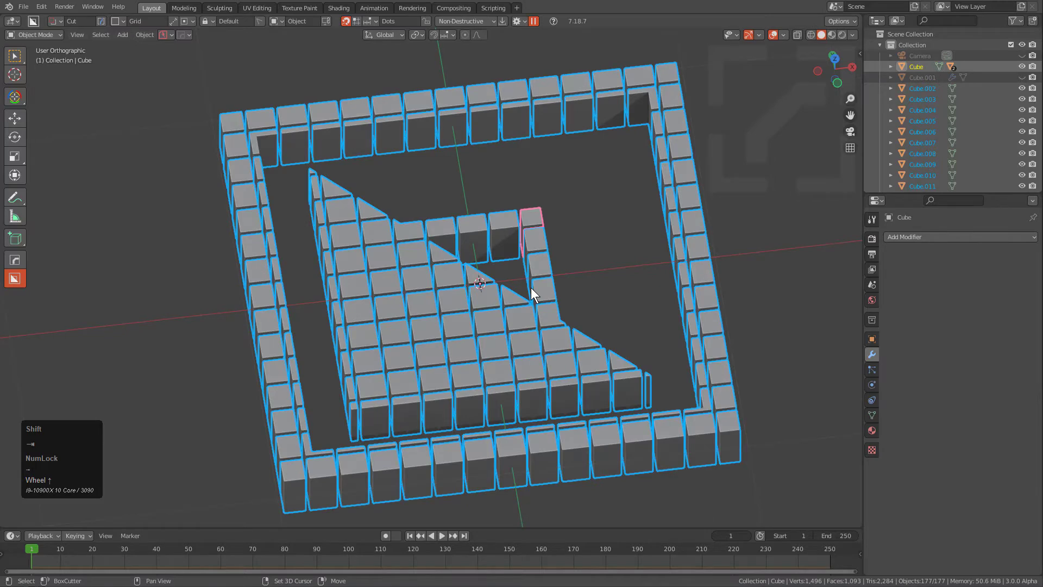
Set the origin of every separated piece to its own center and deselect everything
key("shift+s")
left_click(520, 220)
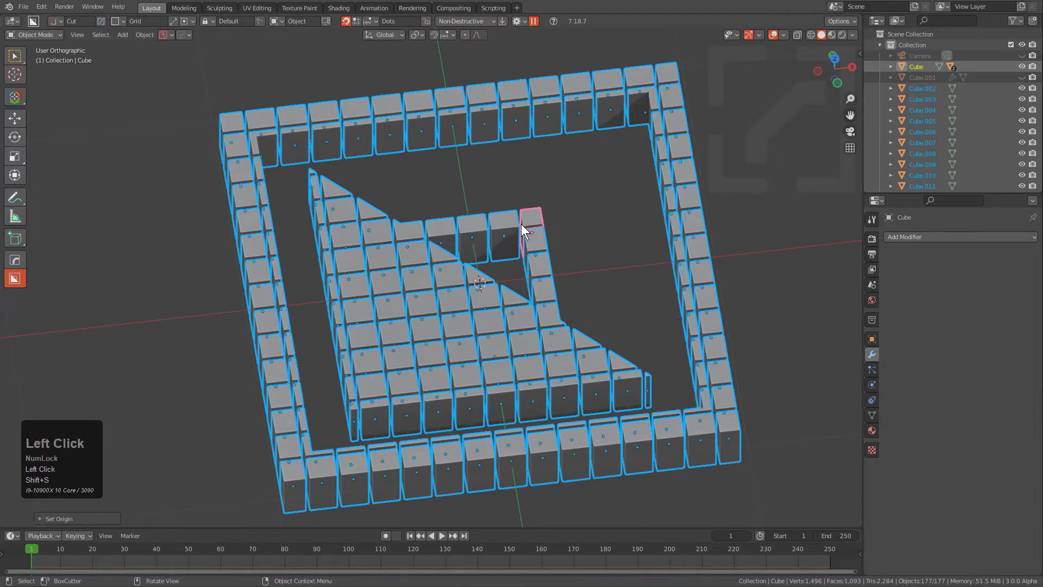
key("alt+a")
Play the rigid body simulation of the separated pieces and cancel playback back to the first frame
middle_click_drag(480, 256, 451, 263)
key("shift+space")
scroll(451, 263, "down", 3)
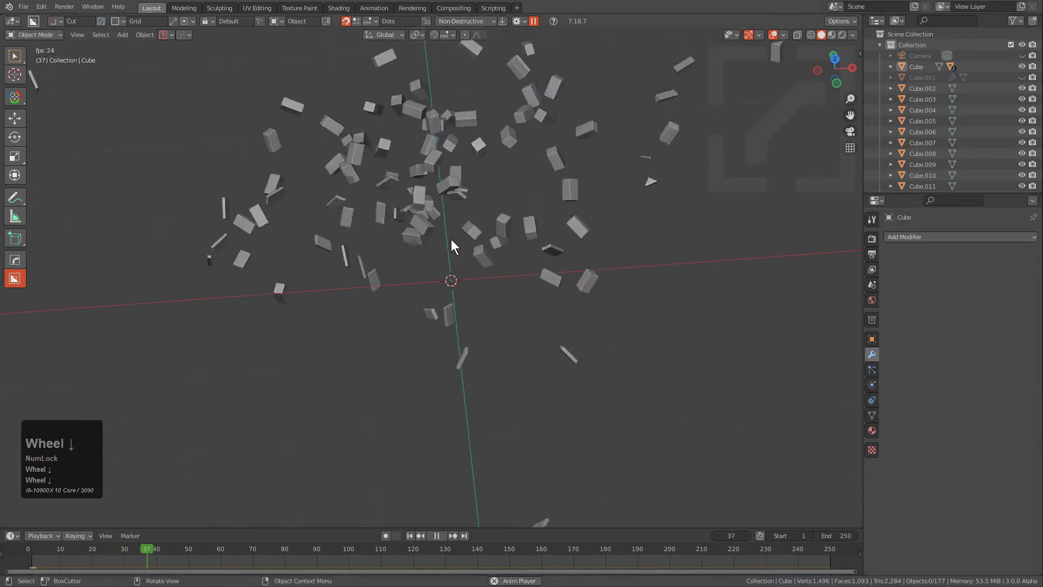
key("Escape")
Reveal all hidden objects, show only the main collection without the cutters, and view it from the top
key("alt+a")
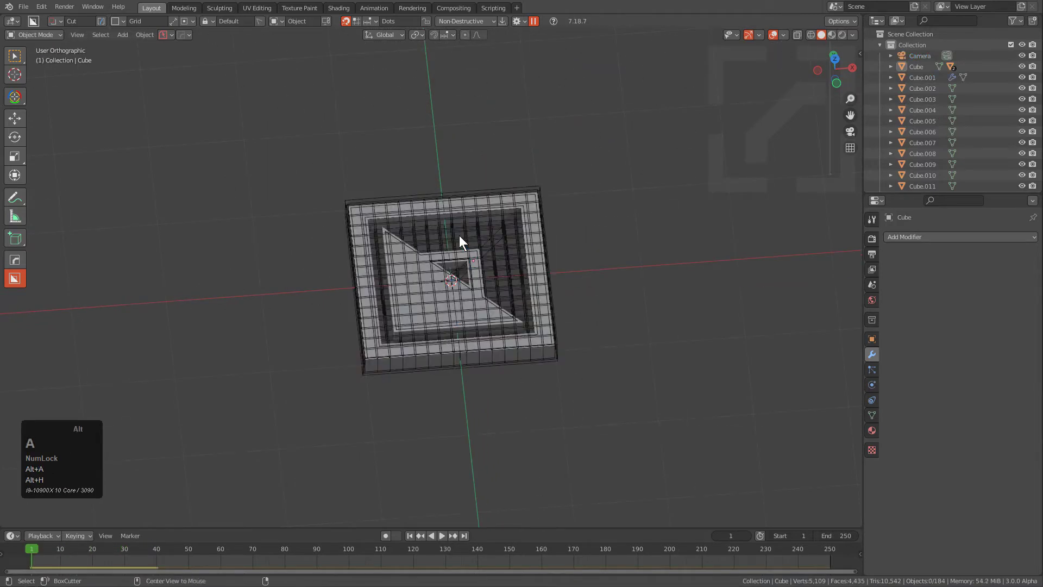
key("1")
key("KP_7")
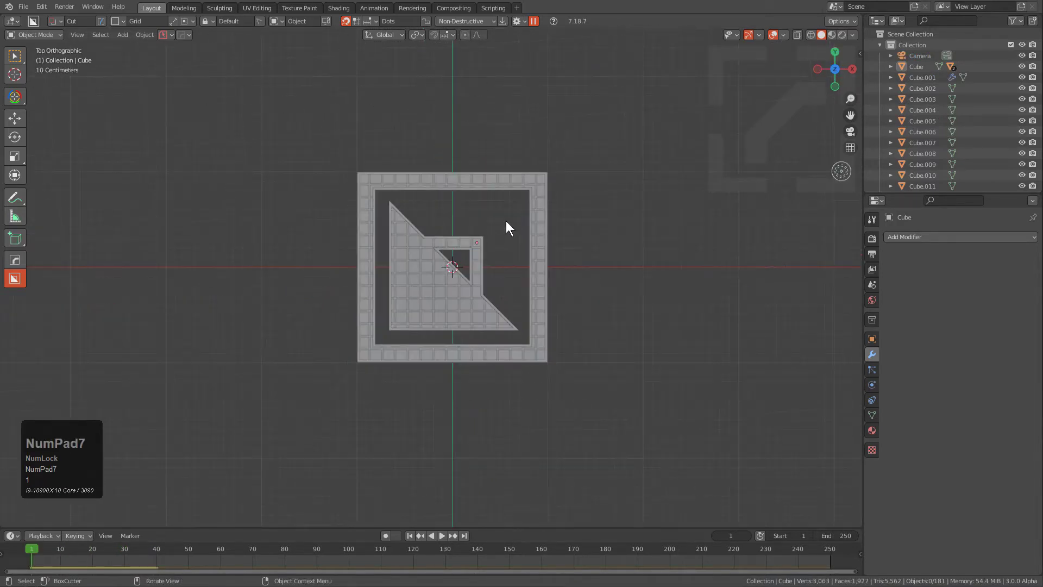
Delete the light and the camera from the scene
scroll(596, 237, "down", 3)
left_click(676, 219)
key("x")
left_click(673, 225)
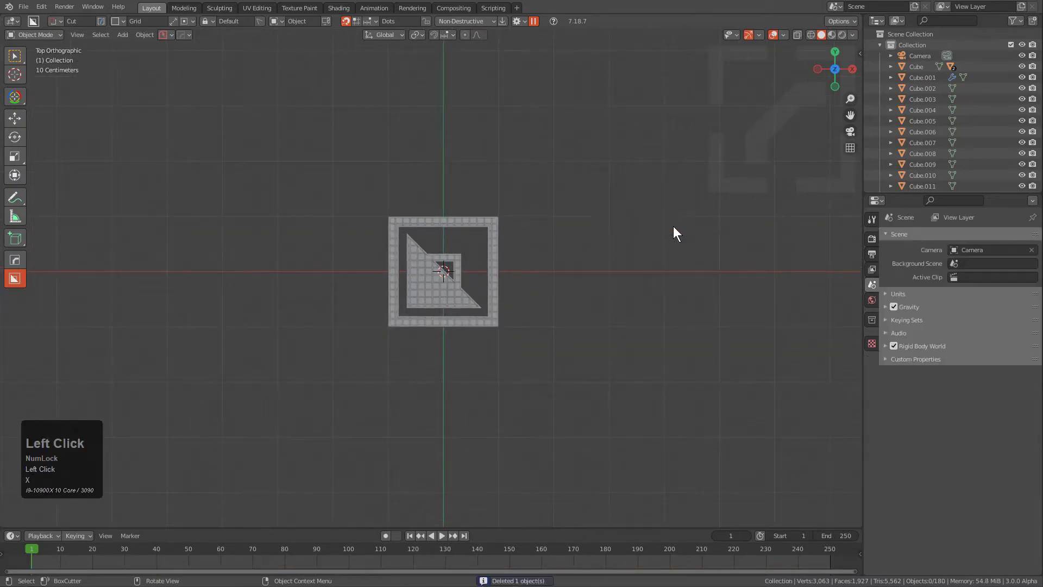
scroll(673, 226, "down", 3)
left_click(591, 417)
key("x")
left_click(591, 419)
scroll(522, 354, "up", 10)
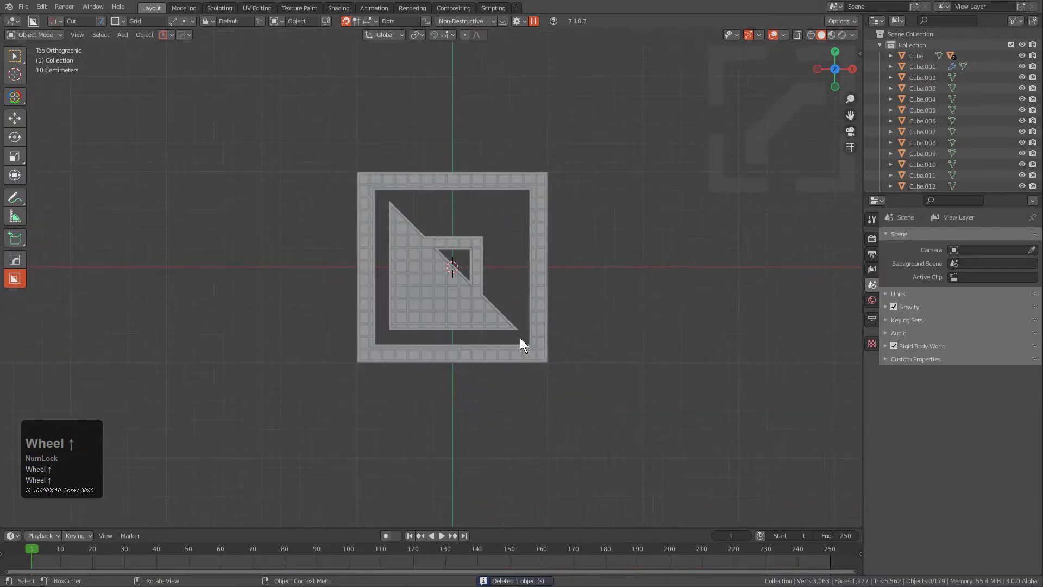
Replay the simulation in top perspective view with the walls and grid included, and cancel the playback
key("KP_5")
middle_click_drag(539, 327, 515, 341, "shift")
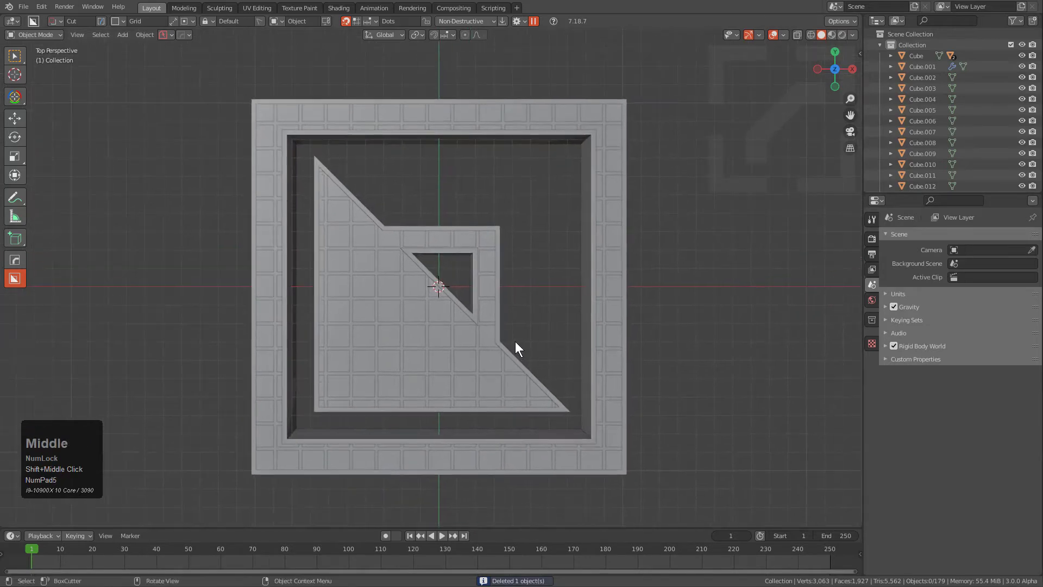
key("space")
scroll(481, 334, "down", 5)
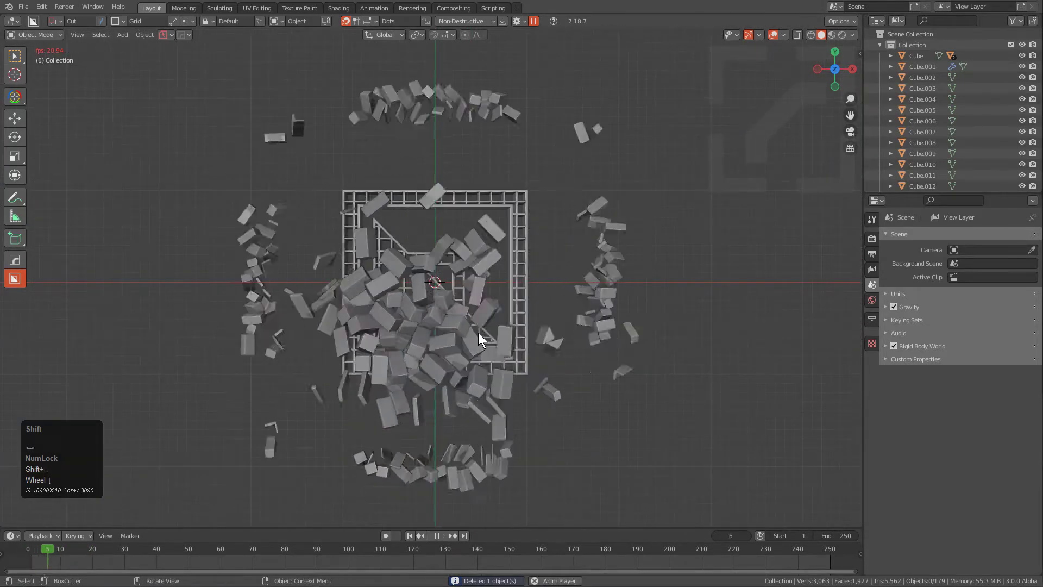
key("Escape")
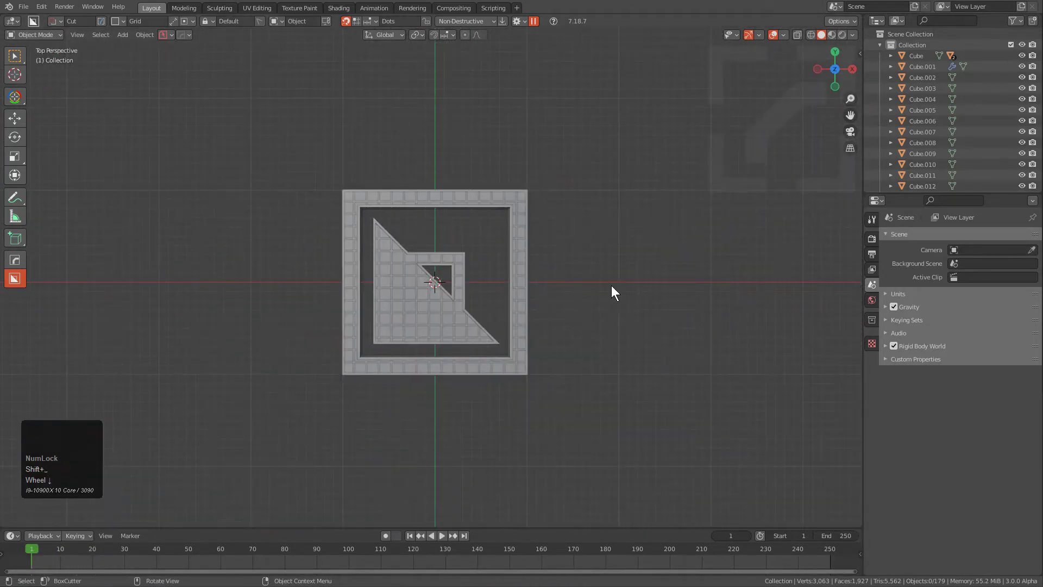
Enable Split Impulse for the Rigid Body World and set its speed to 0.2
scroll(495, 272, "up", 1)
left_click(872, 268)
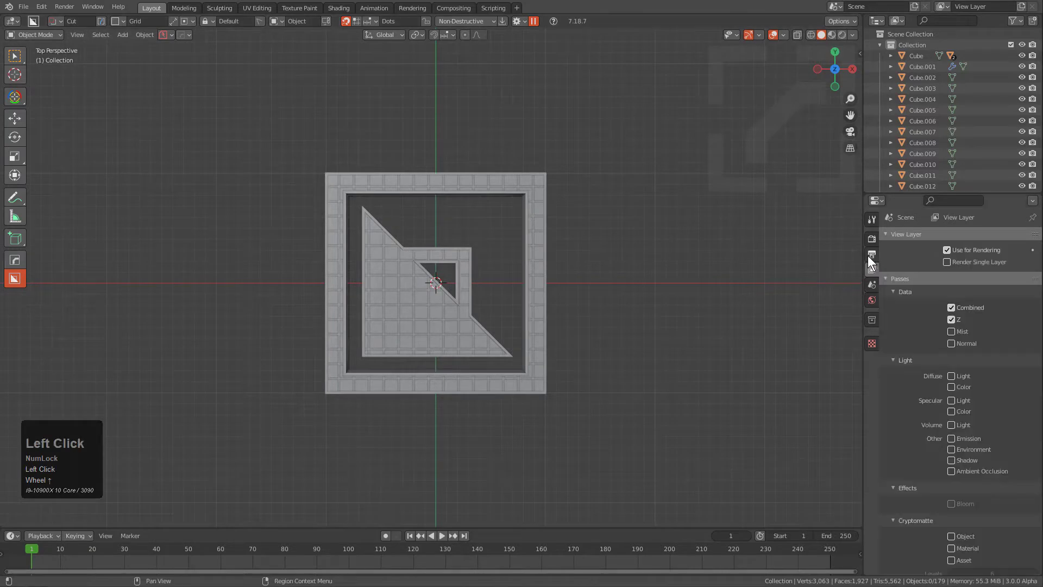
left_click(871, 254)
scroll(896, 415, "down", 2)
left_click(871, 287)
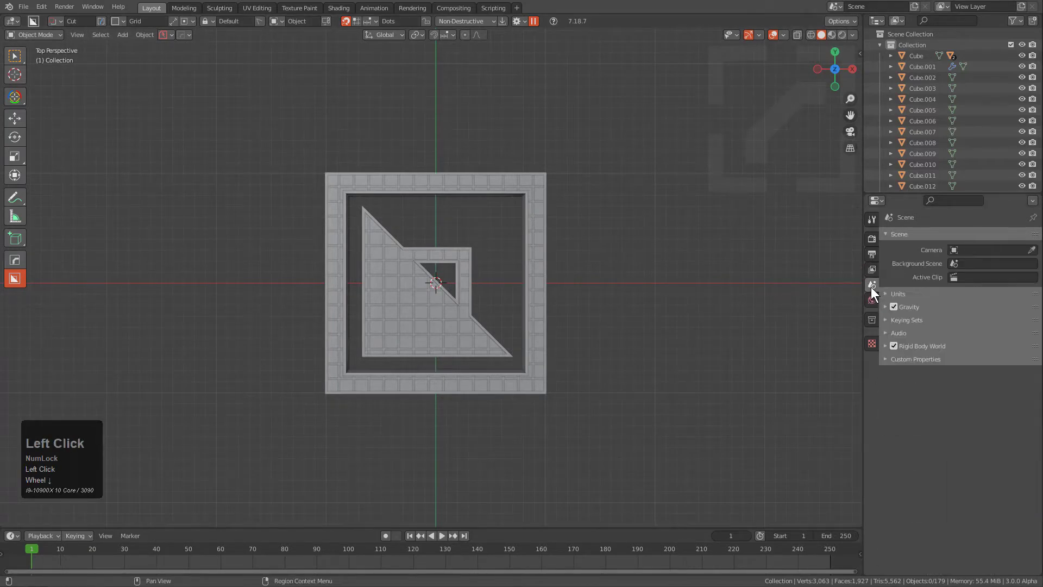
left_click(901, 346)
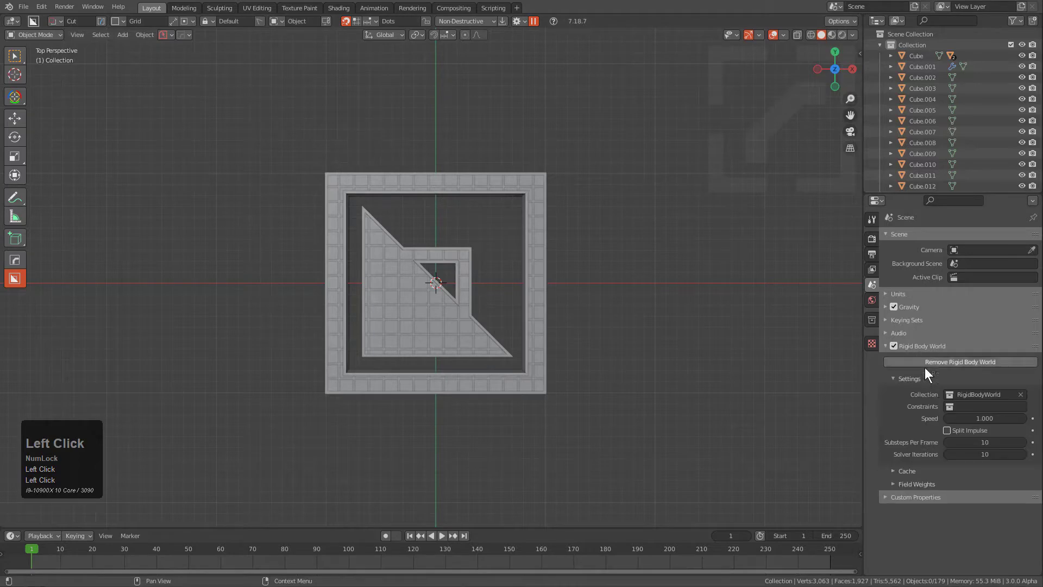
left_click(946, 430)
left_click(985, 419)
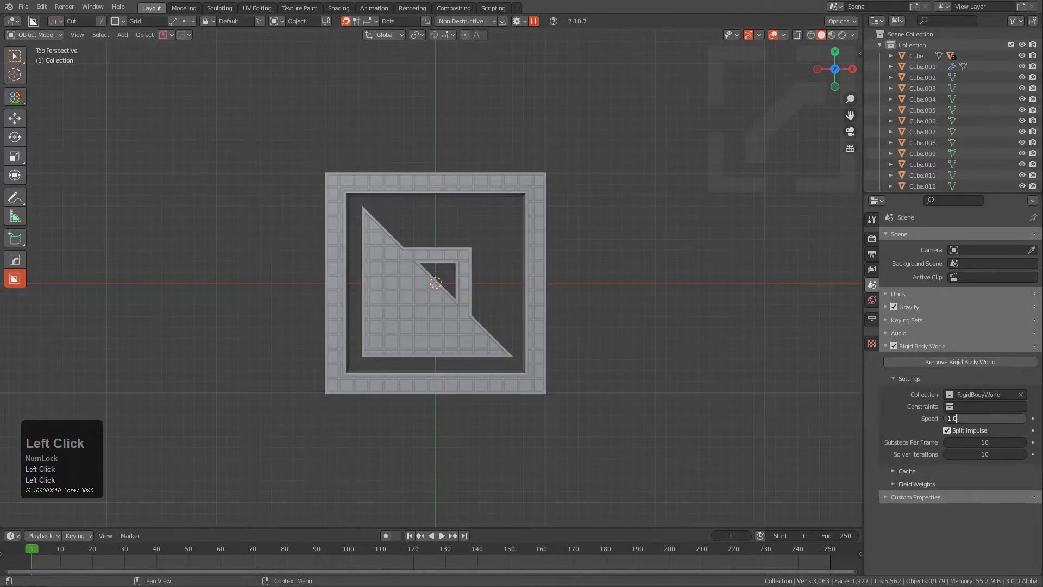
type("0.2")
key("KP_Enter")
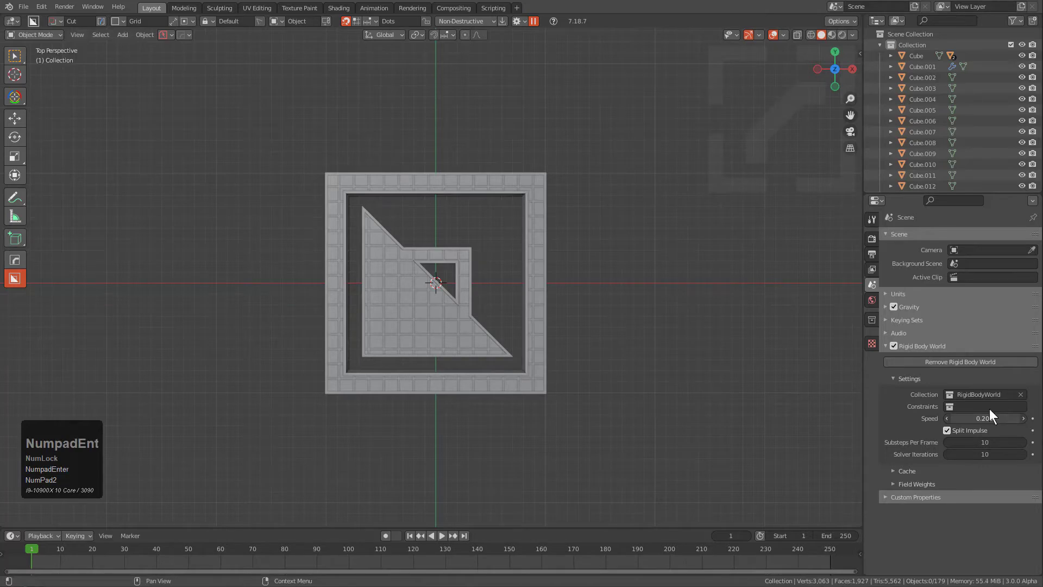
Disable gravity for the scene and replay the rigid body simulation from an angled perspective view
middle_click_drag(523, 349, 558, 281)
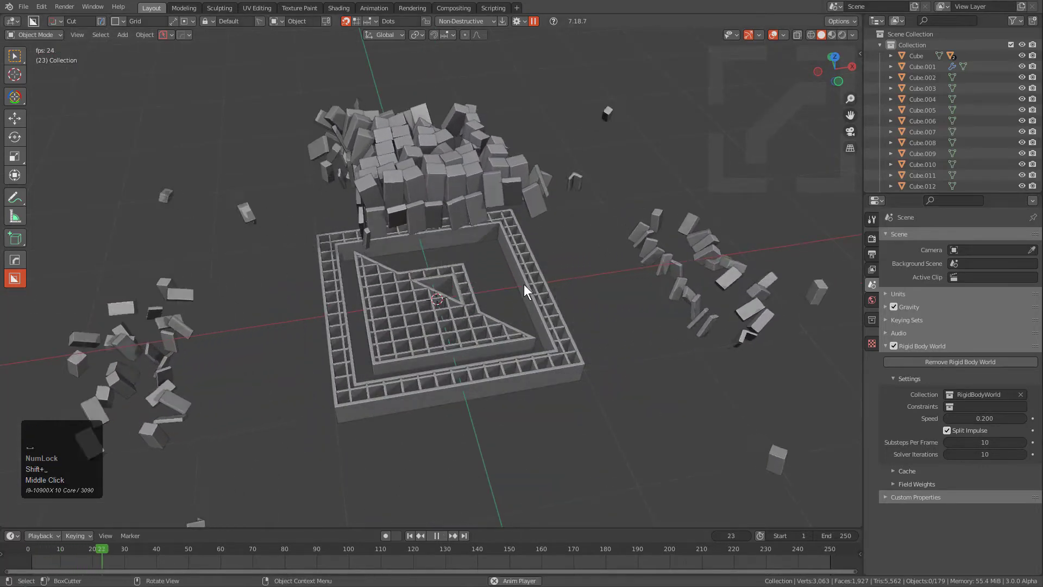
scroll(523, 284, "down", 2)
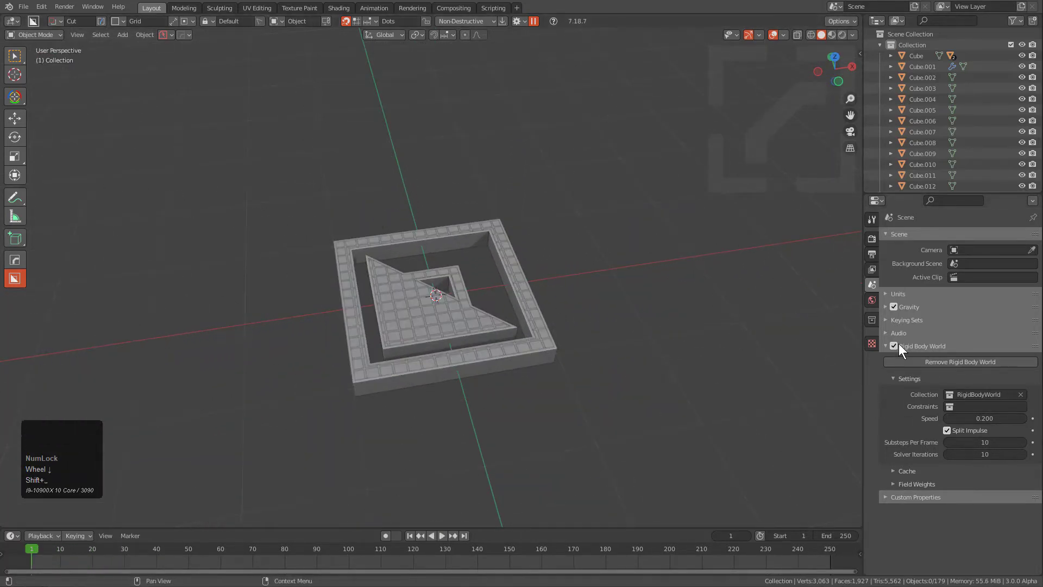
left_click(893, 307)
key("space")
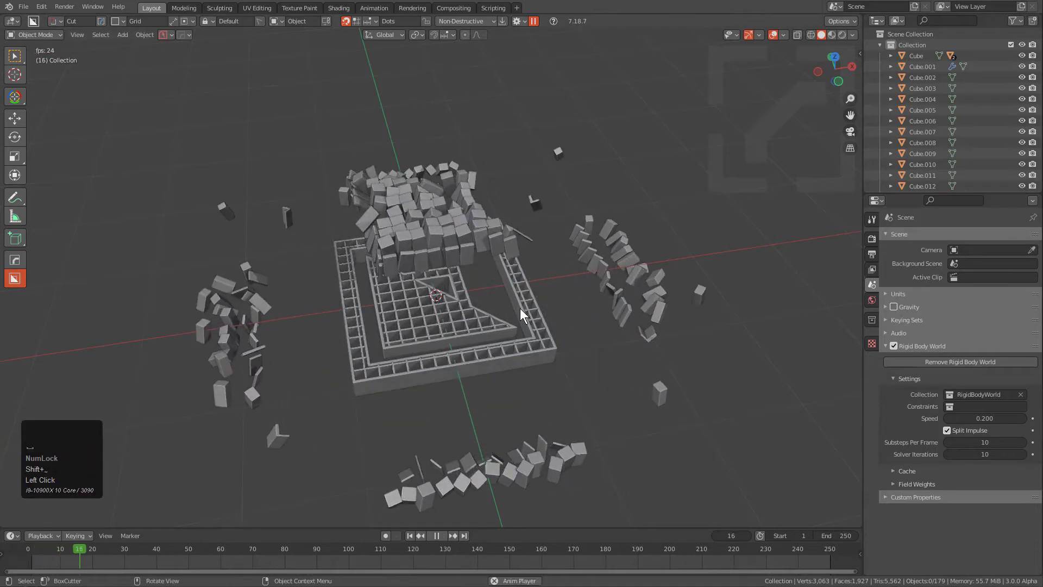
scroll(523, 302, "down", 3)
scroll(526, 296, "up", 2)
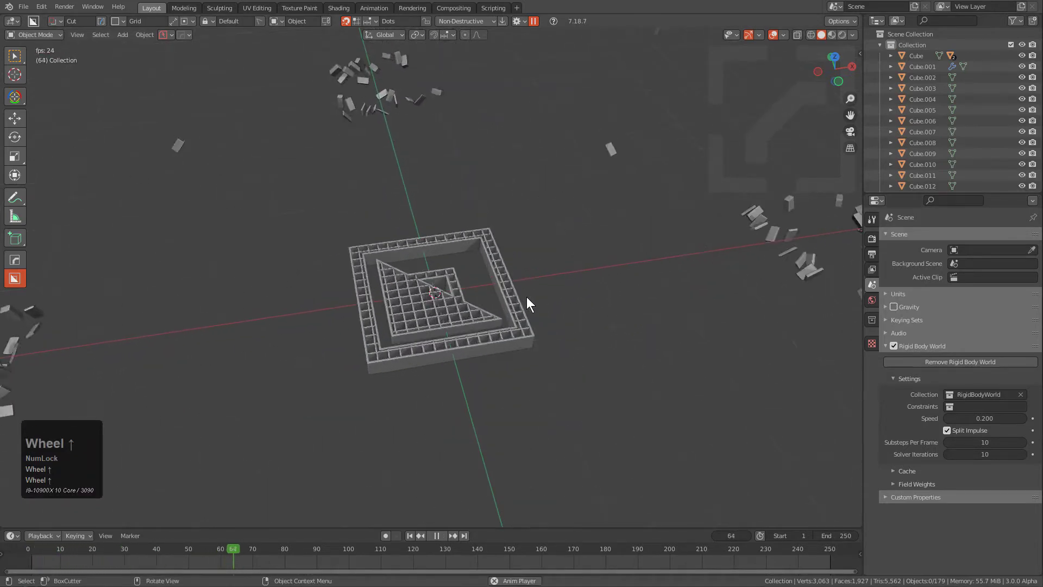
Replay the simulation without gravity in top orthographic view, and cancel the playback
middle_click_drag(527, 297, 510, 353, "alt")
key("KP_5")
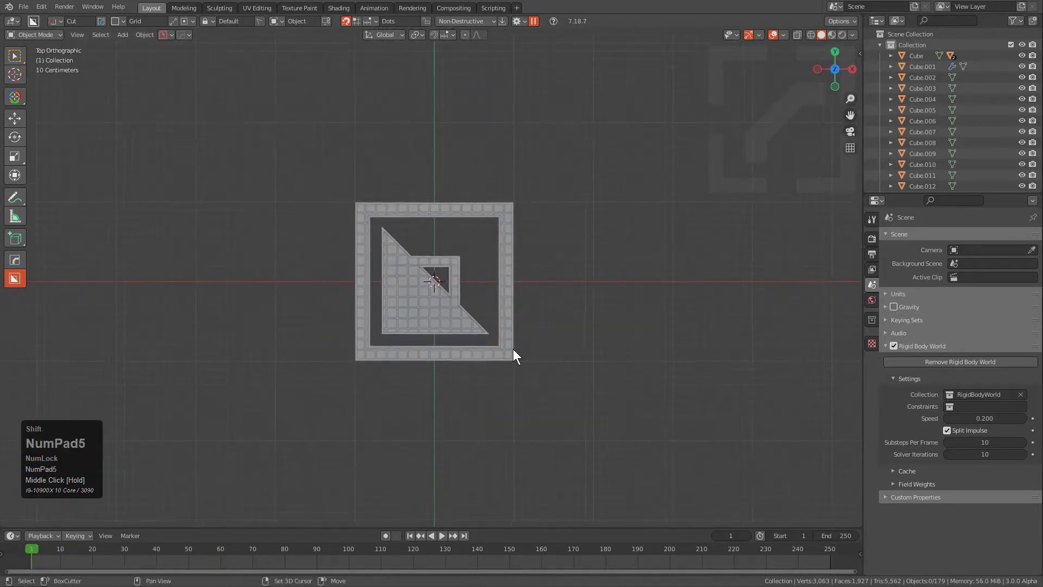
key("space")
scroll(513, 347, "up", 2)
key("Escape")
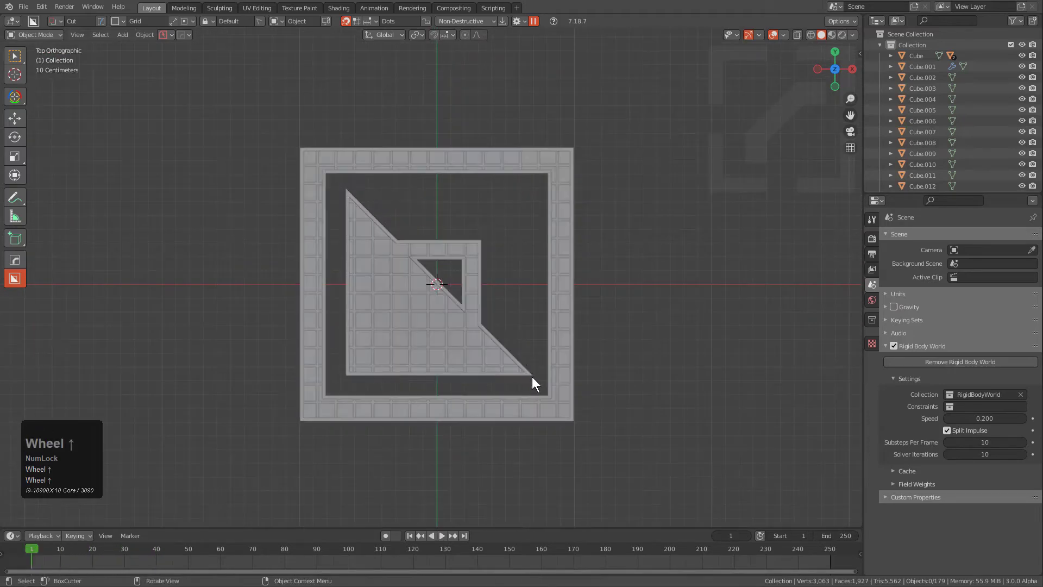
Set the rigid body collision shape of the passive Slice grid to Mesh
middle_click_drag(532, 377, 579, 304)
left_click(588, 315)
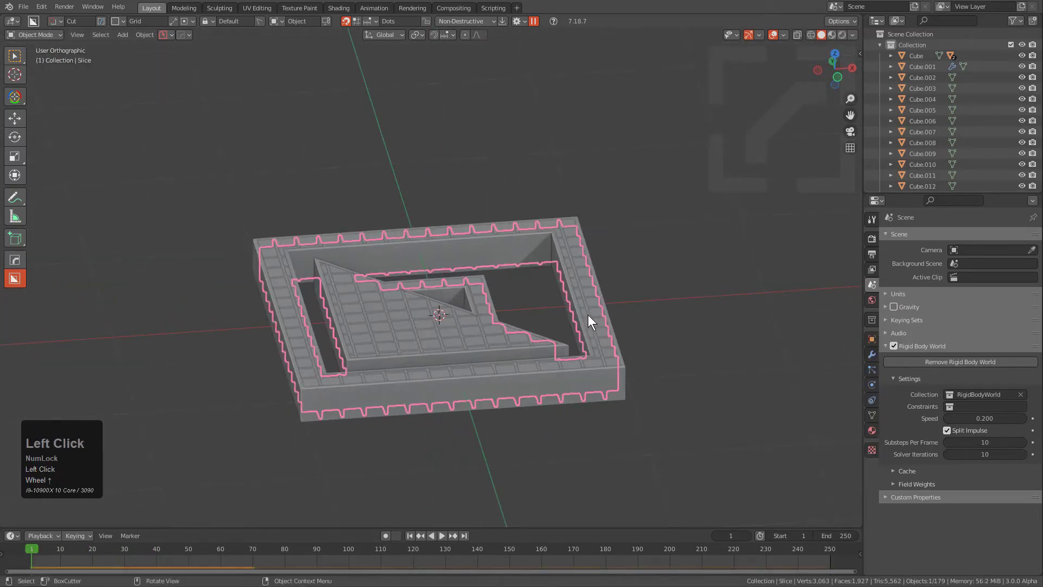
key("g")
right_click(595, 289)
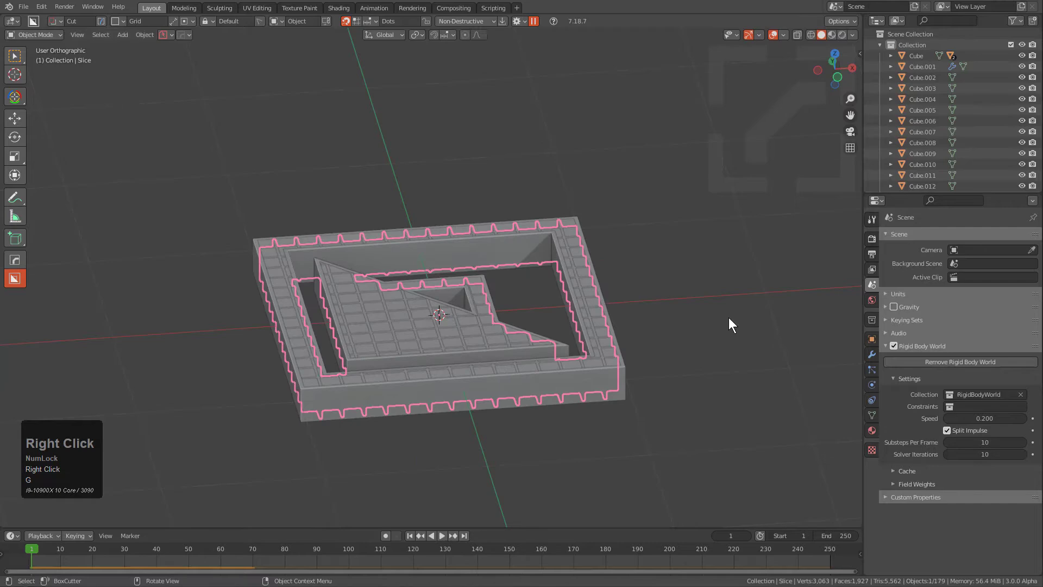
left_click(872, 415)
left_click(872, 384)
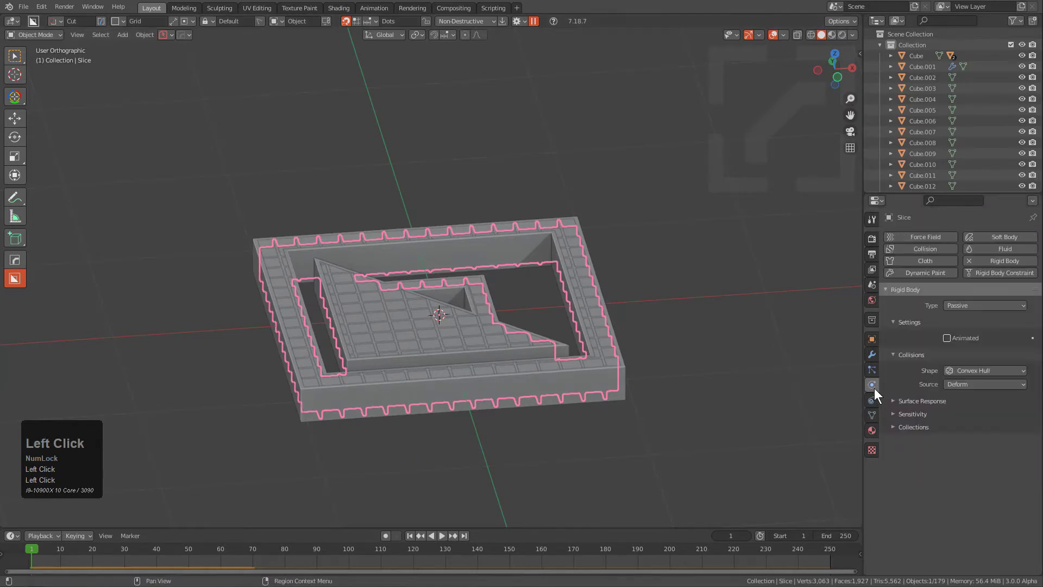
left_click(978, 371)
left_click(969, 459)
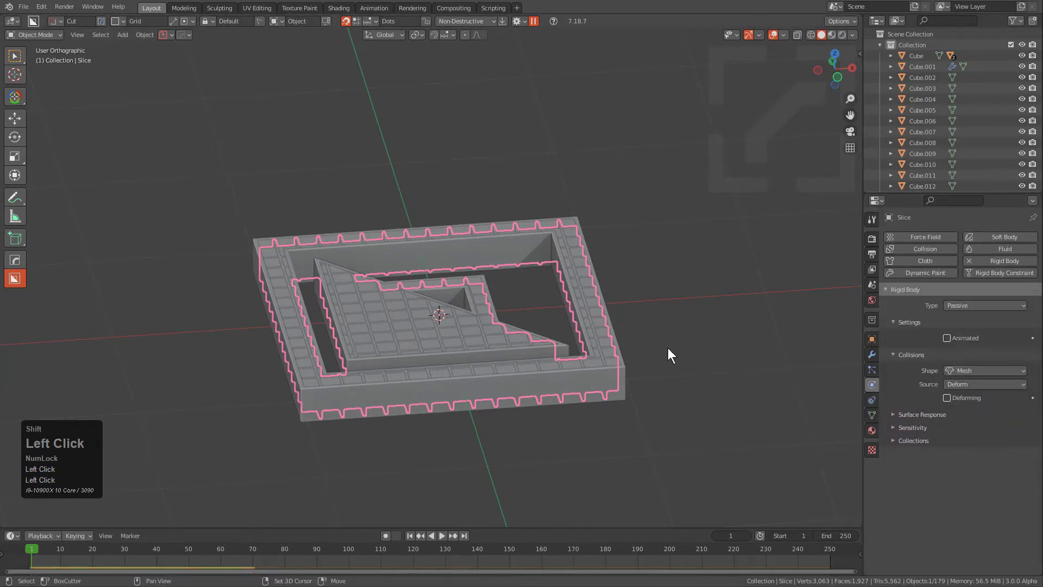
Replay the simulation with the mesh collision shape, viewing it from another angle, and cancel the playback
key("space")
middle_click_drag(543, 320, 559, 360)
key("Escape")
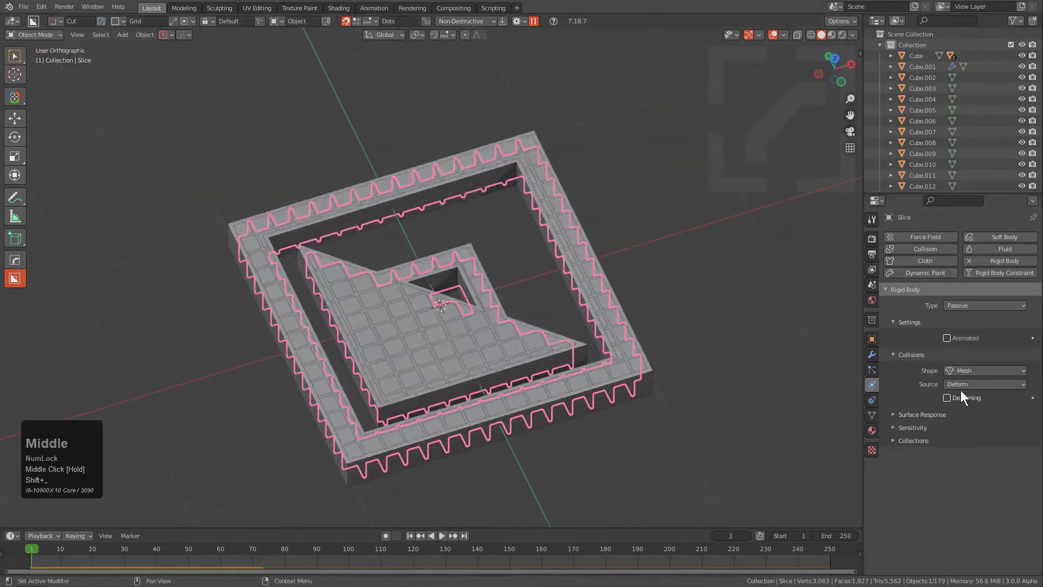
Set the Slice grid's rigid body collision shape to Box, and test it with a short playback
left_click(965, 370)
left_click(965, 383)
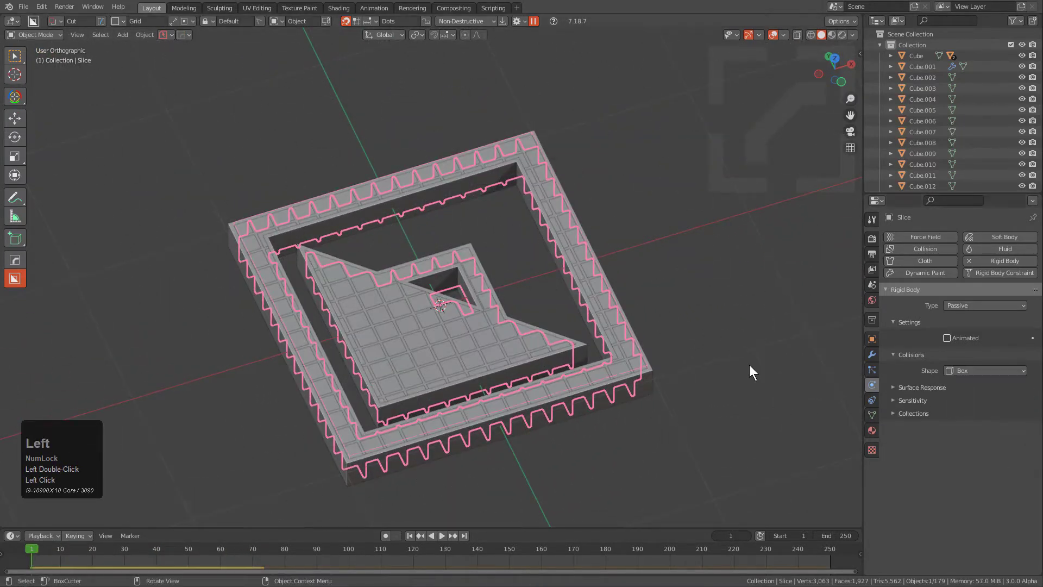
key("space")
scroll(668, 352, "down", 3)
key("Escape")
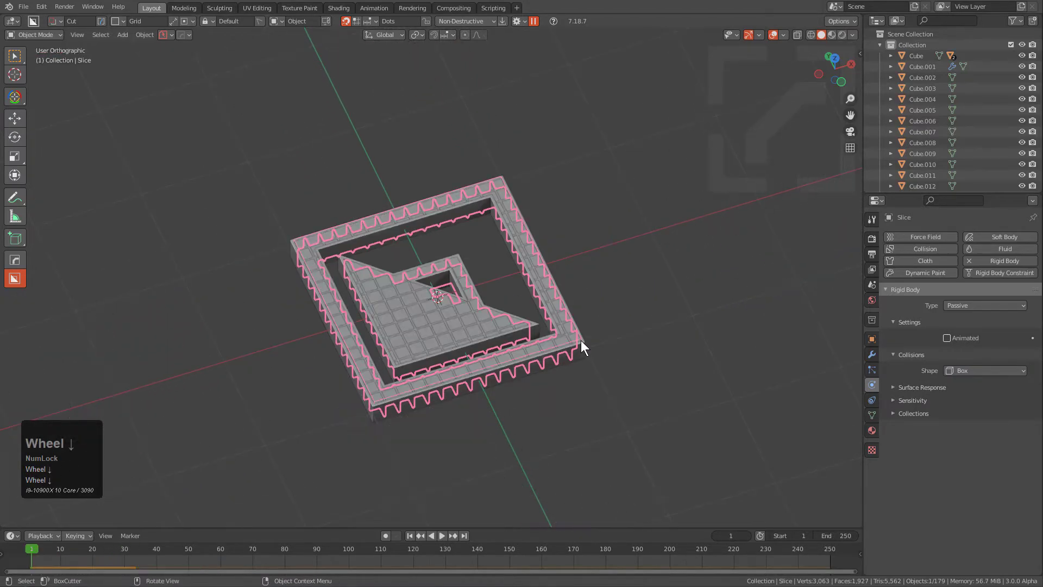
scroll(582, 340, "up", 3)
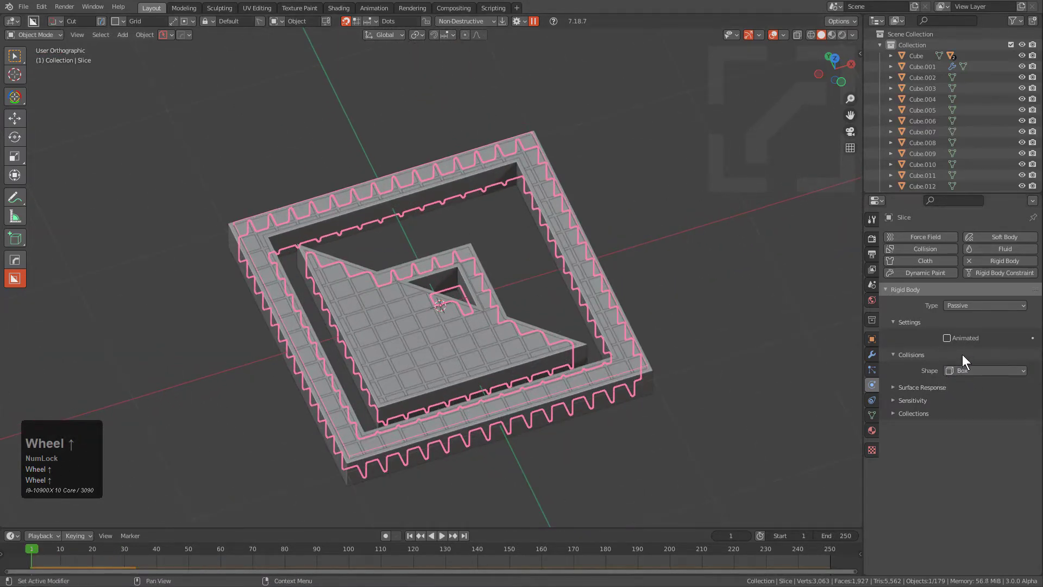
Hide the outer wall object Cube.001 and the Slice grid, leaving only the separate cube pieces
scroll(582, 353, "up", 2)
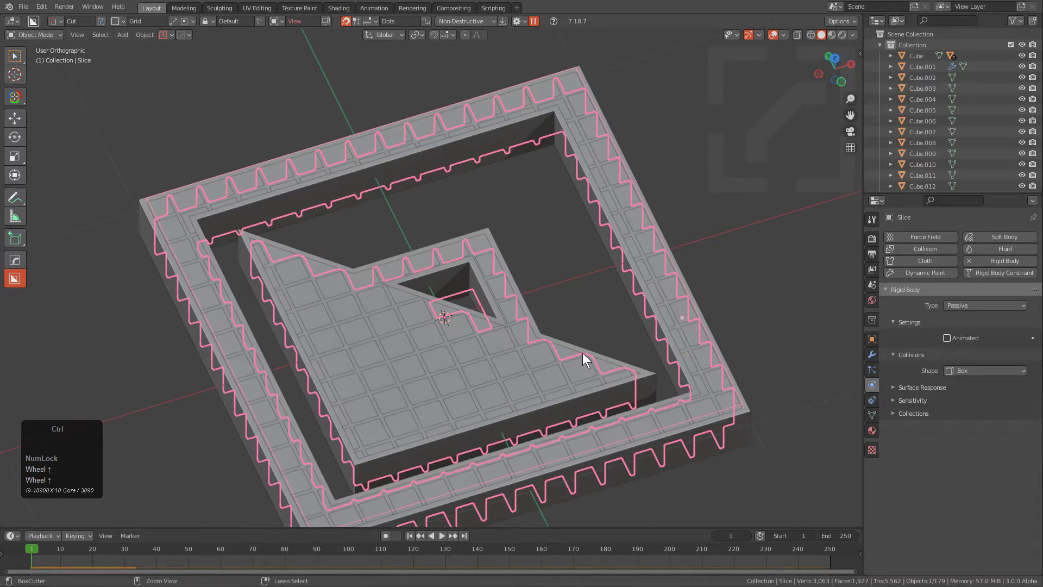
key("alt+a")
left_click(533, 316)
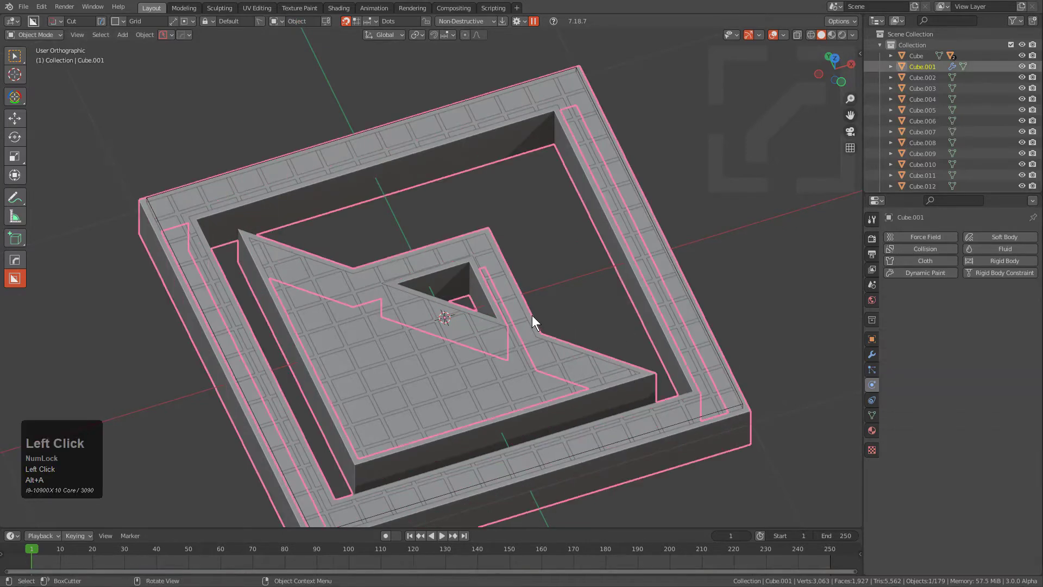
key("h")
left_click(506, 324)
left_click(506, 324)
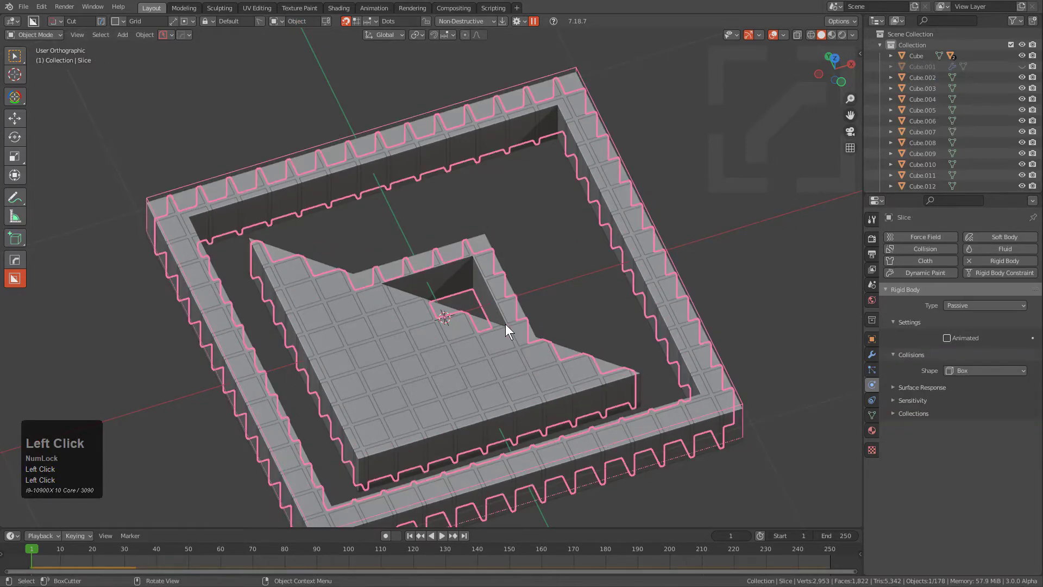
key("h")
Snap the 3D cursor to the edge running across the top face of the central piece Cube.115, and return to Object Mode
scroll(489, 332, "up", 3)
scroll(489, 326, "up", 2, "shift")
left_click(484, 306)
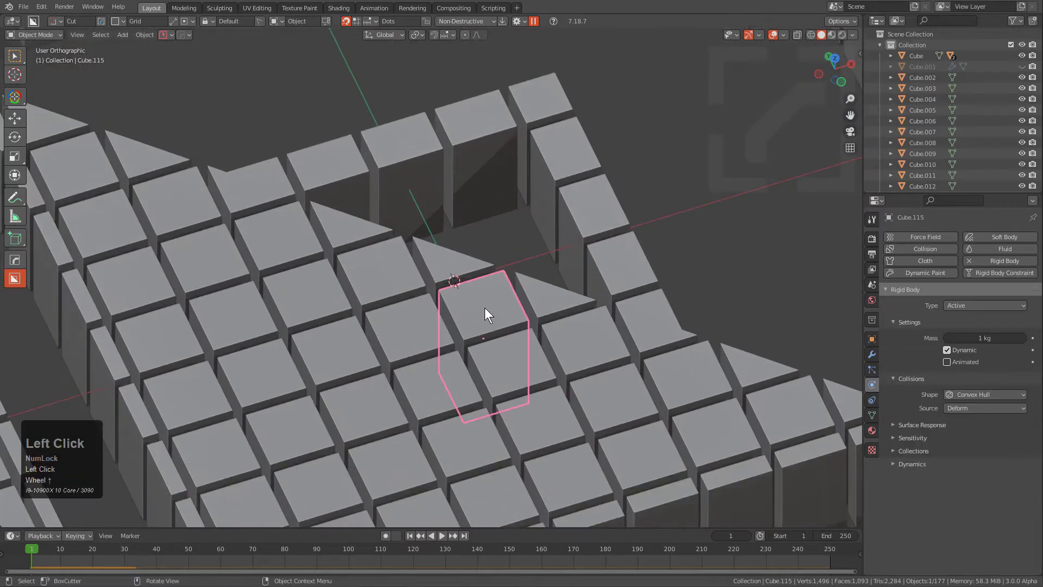
key("Tab")
key("3")
left_click(483, 309)
key("2")
left_click(483, 310)
key("shift+s")
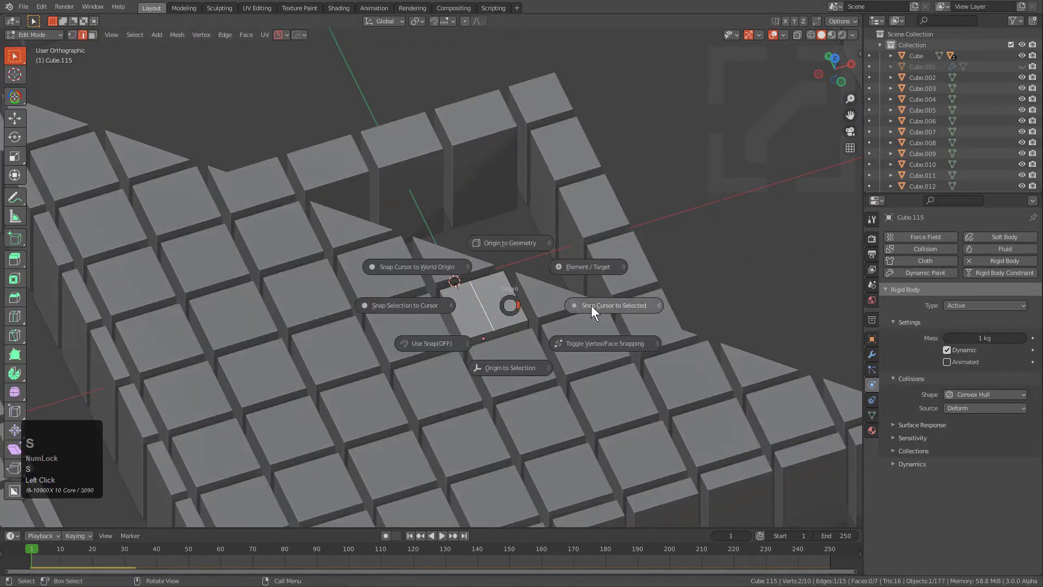
left_click(591, 305)
scroll(540, 296, "down", 4)
key("Tab")
Flatten all cube pieces along Z to about 0.04 m thick, pivoting on the 3D cursor, and apply their scale
middle_click_drag(516, 328, 498, 272)
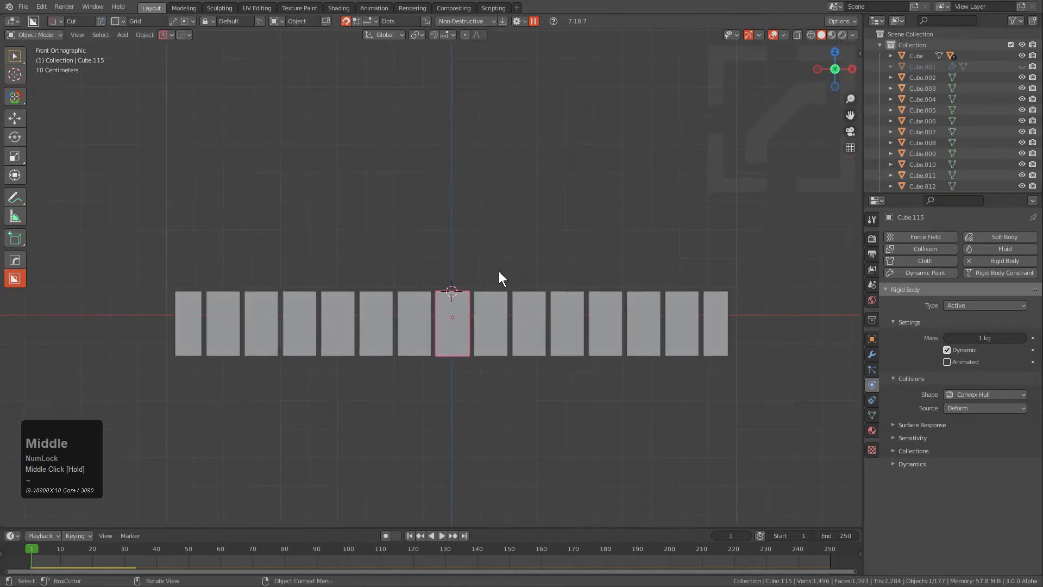
key("a")
scroll(562, 330, "up", 3)
key("period")
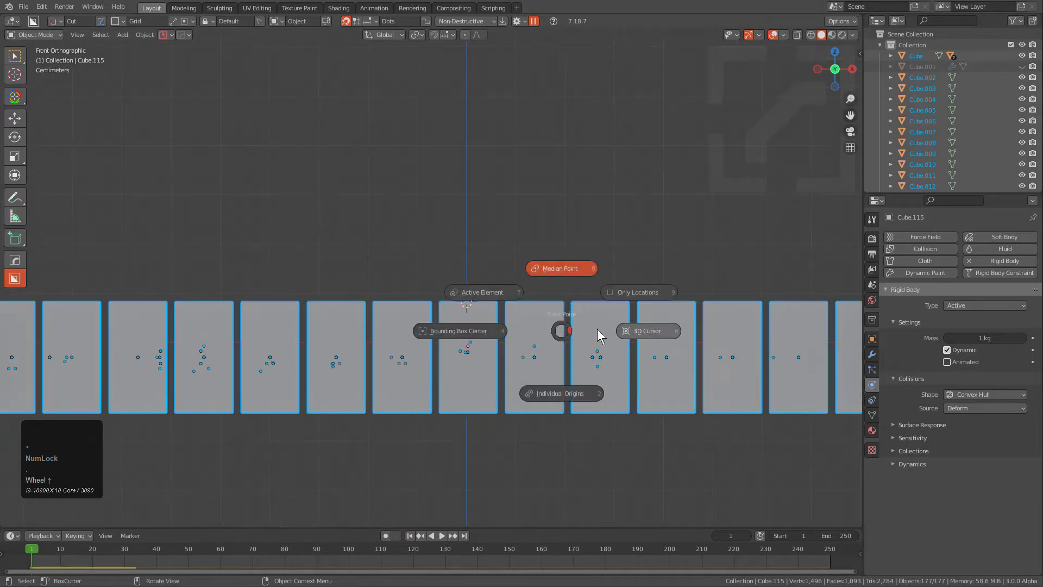
left_click(646, 333)
key("s")
key("z")
left_click(502, 316)
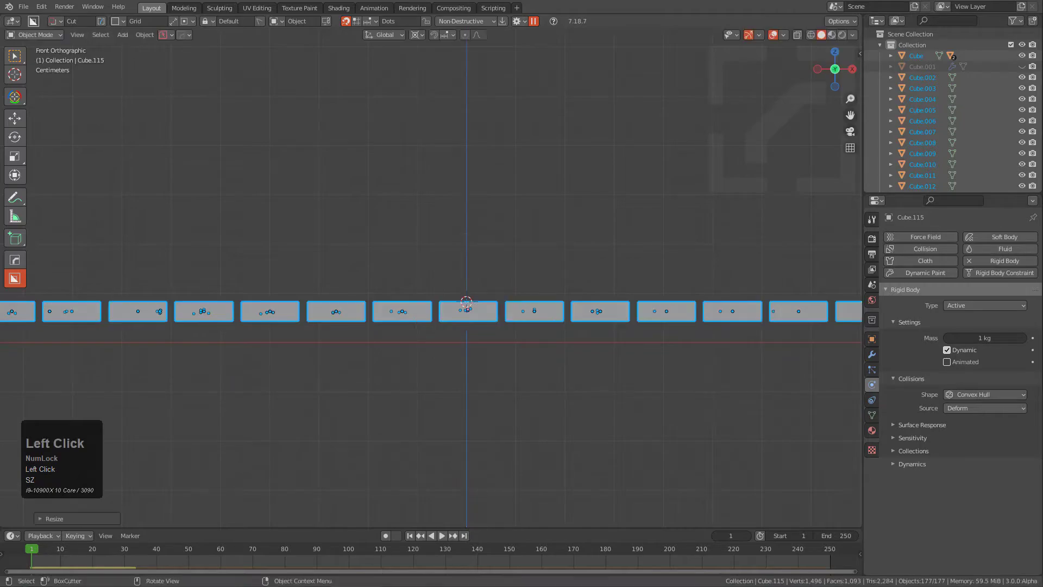
key("ctrl+a")
left_click(466, 203)
Play the simulation of the thinned cube pieces from an angled view, and cancel the playback
middle_click_drag(466, 203, 504, 322)
scroll(514, 297, "down", 2)
key("shift+space")
scroll(503, 267, "down", 1)
key("Escape")
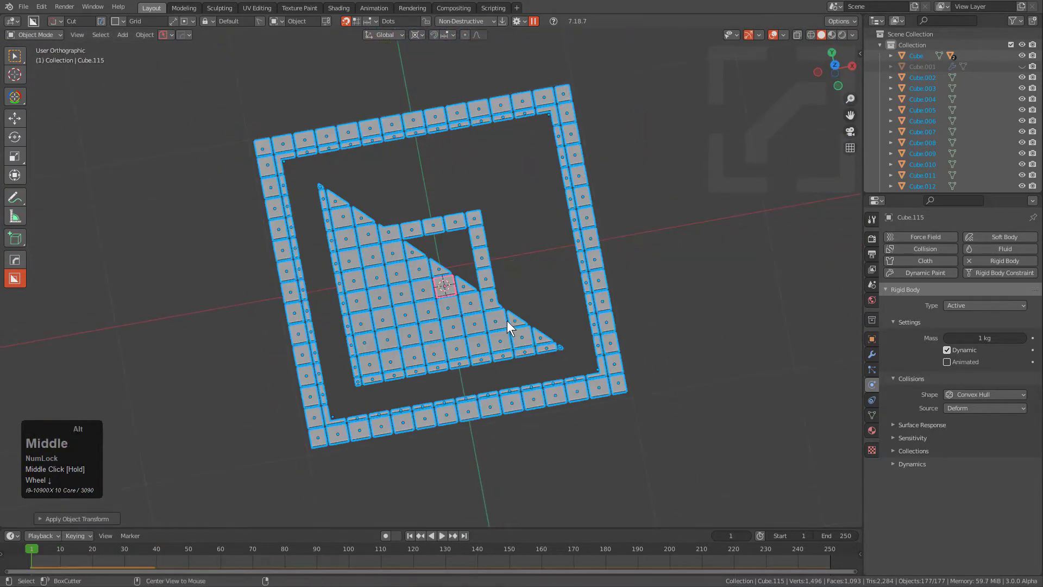
Reveal the hidden wall and grid objects, and replay the simulation in top perspective view
key("alt+a")
key("KP_7")
key("KP_5")
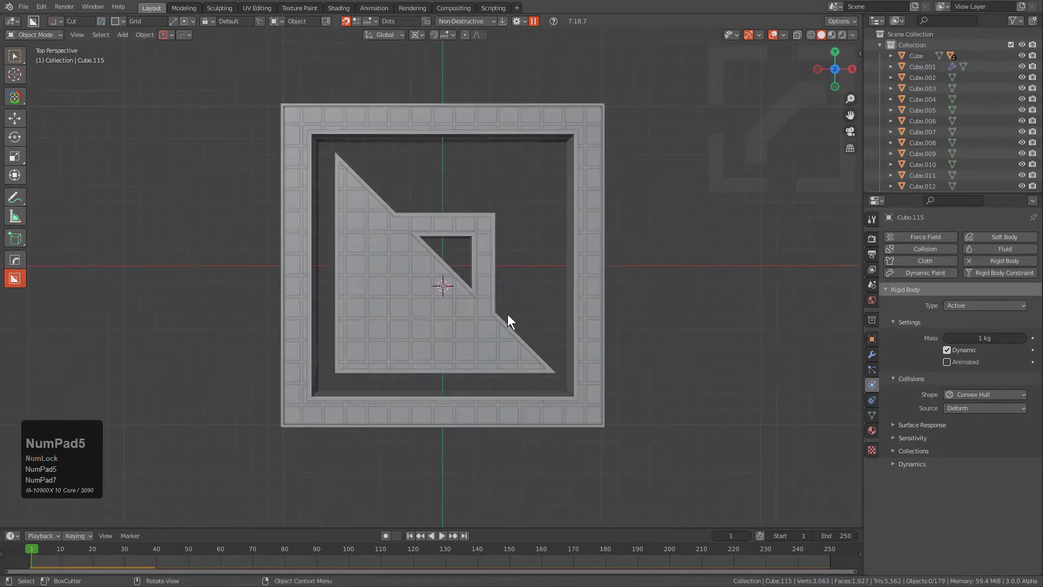
key("shift+space")
scroll(507, 314, "down", 2)
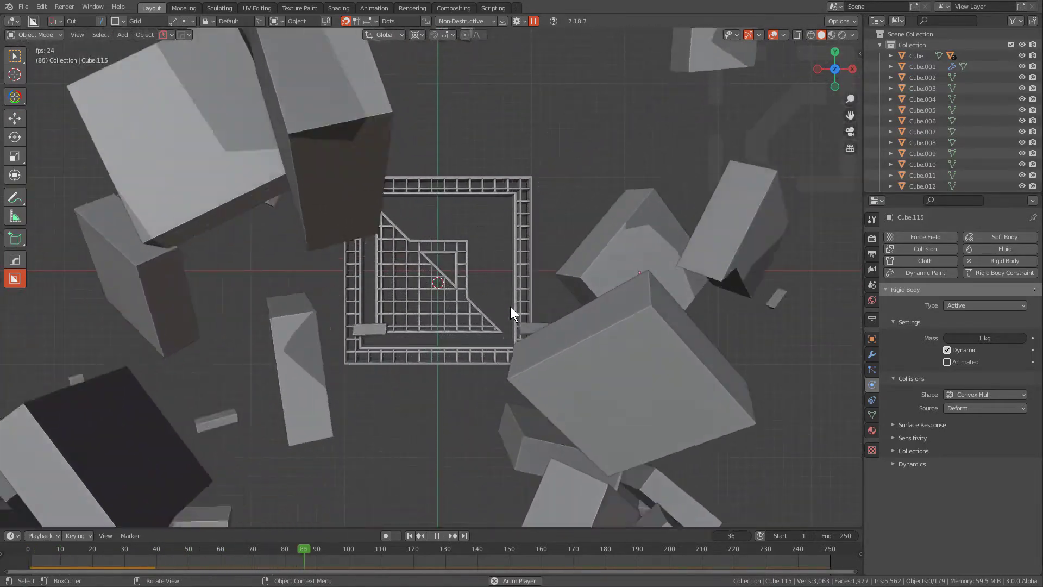
key("KP_5")
key("Escape")
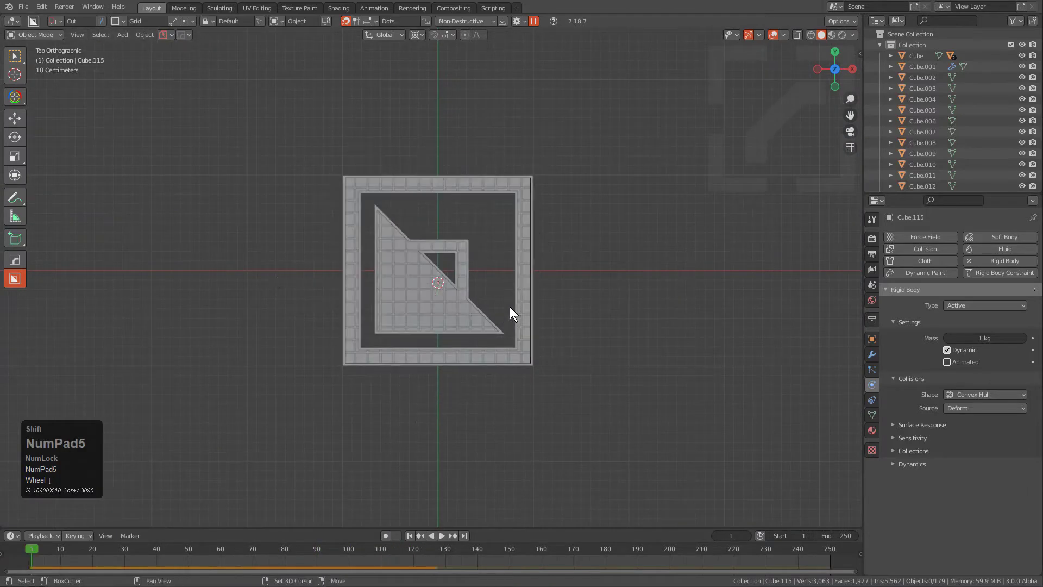
Replay the simulation from a tilted angle, restart it in top perspective view, and cancel the playback
key("shift+space")
middle_click_drag(510, 307, 510, 279)
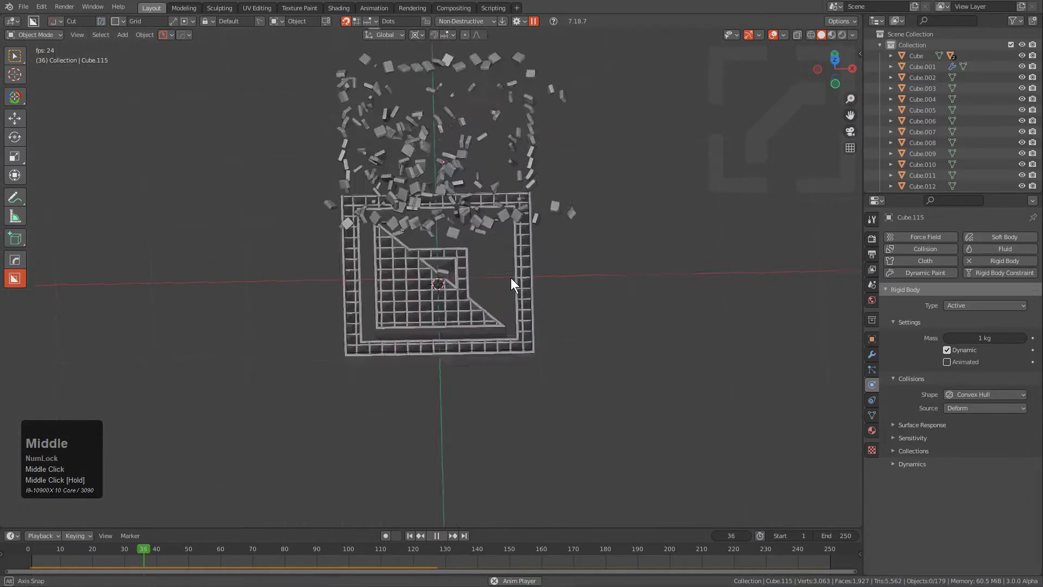
key("KP_5")
key("shift+Left")
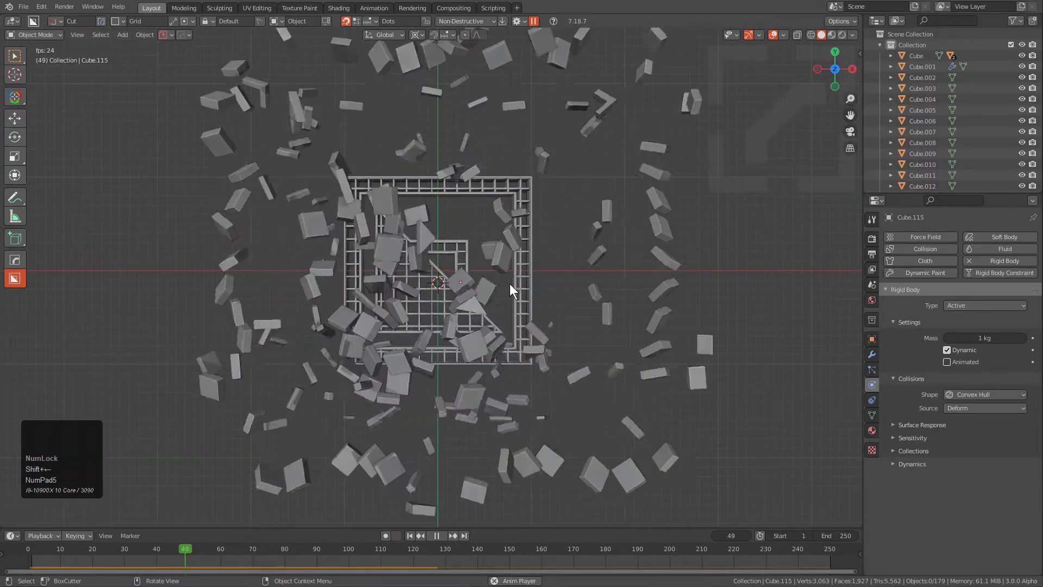
scroll(506, 273, "up", 4)
scroll(454, 304, "down", 2)
key("Escape")
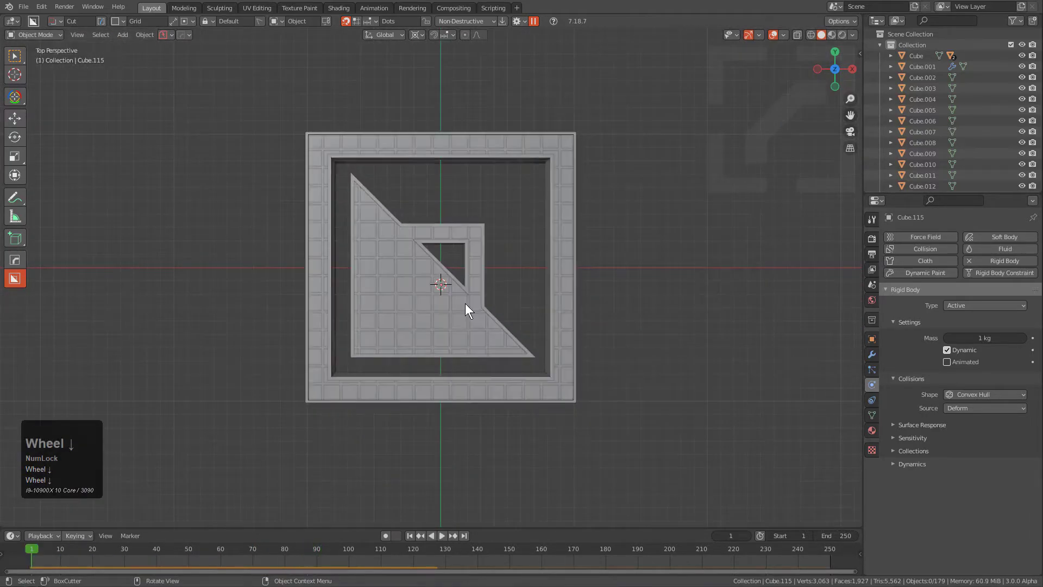
Play the simulation again in top perspective and angled views, and return to frame 1
key("space")
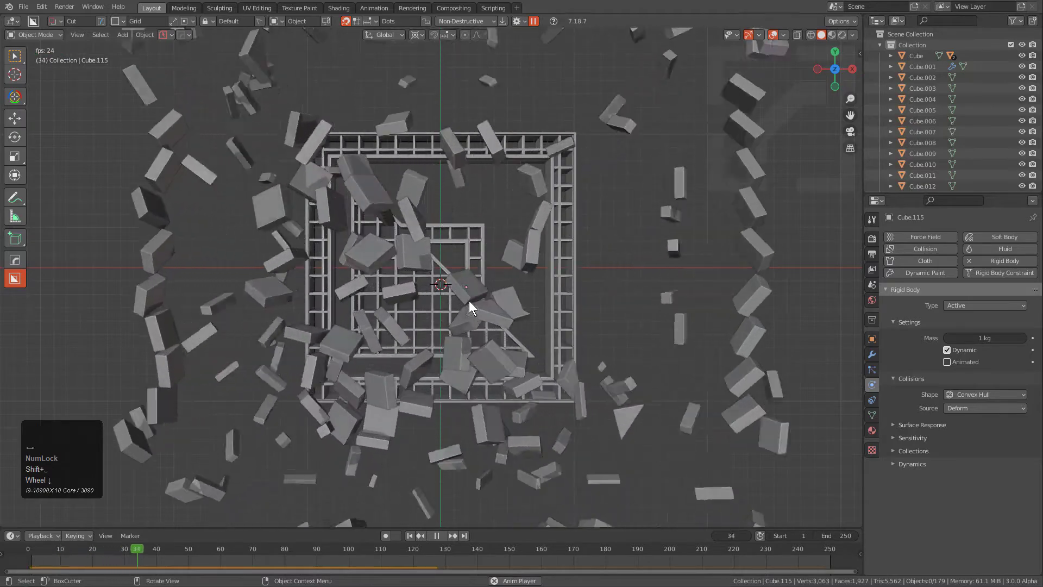
key("Escape")
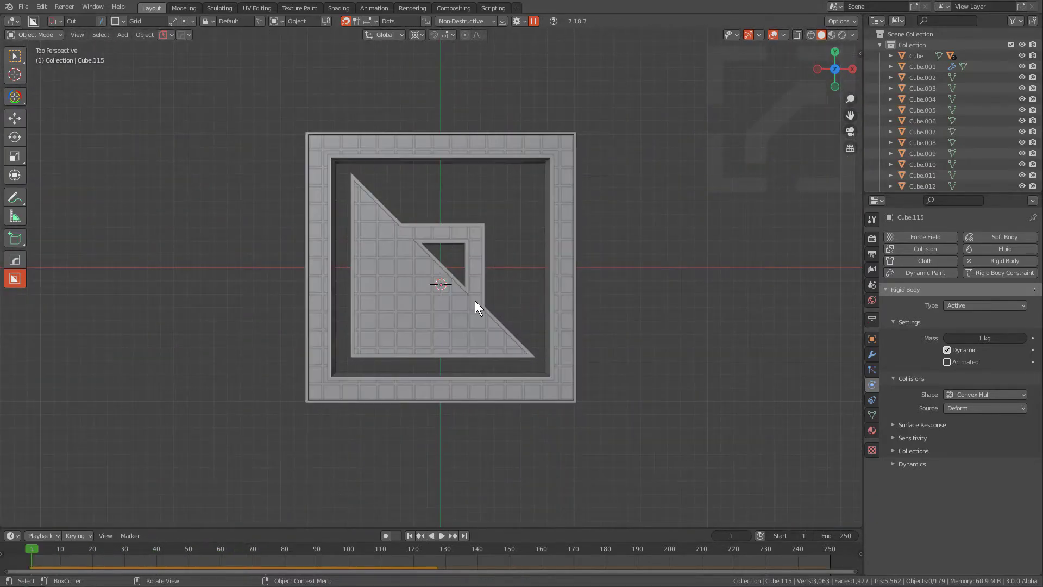
key("space")
middle_click_drag(474, 305, 497, 262)
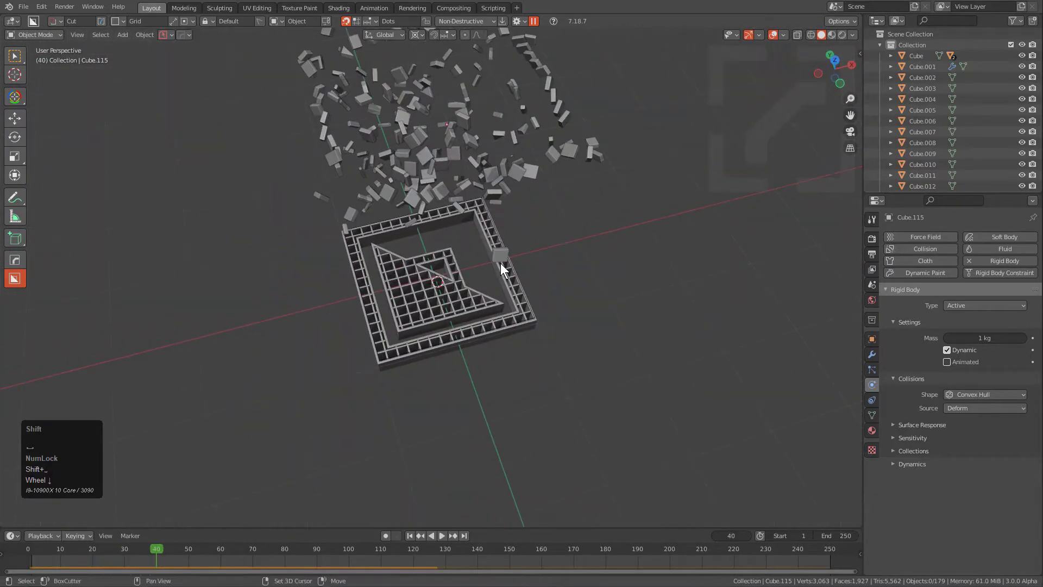
key("shift+Left")
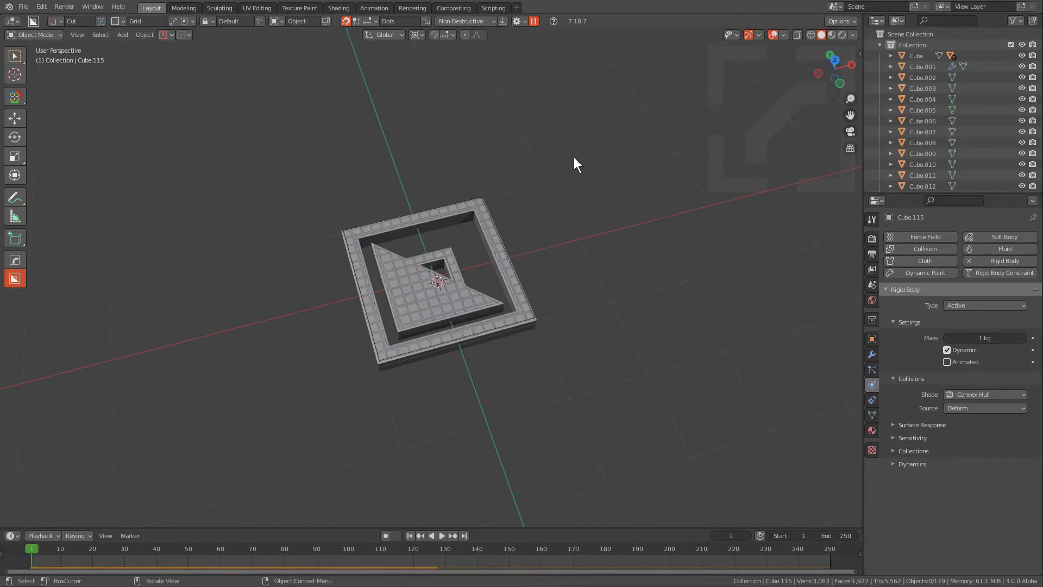
Bring up the Commotion add-on's Animation Offset options beside the viewport, undoing the accidental BoxCutter extrude
middle_click_drag(451, 157, 468, 155)
key("n")
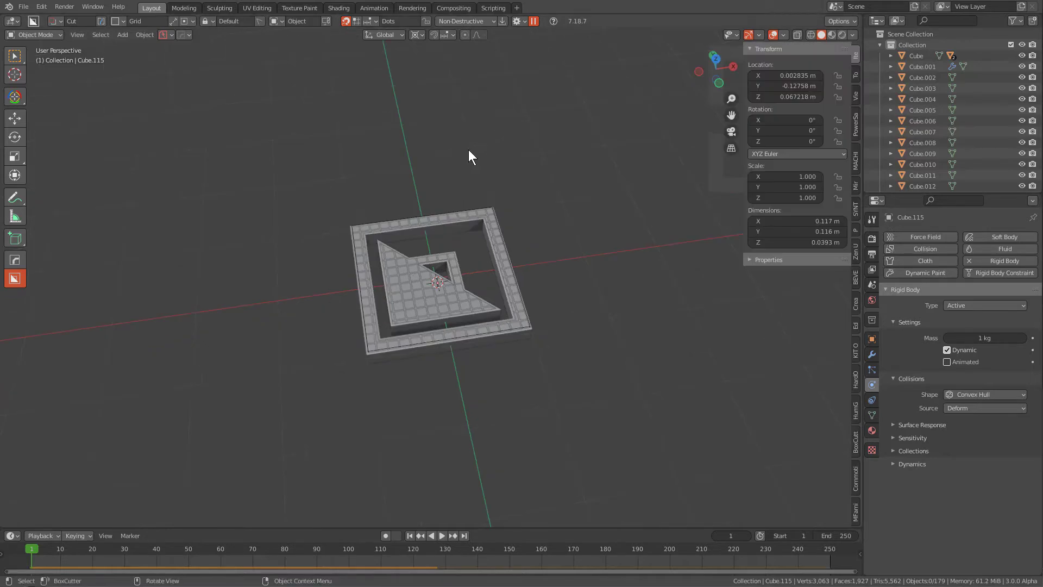
left_click(849, 475)
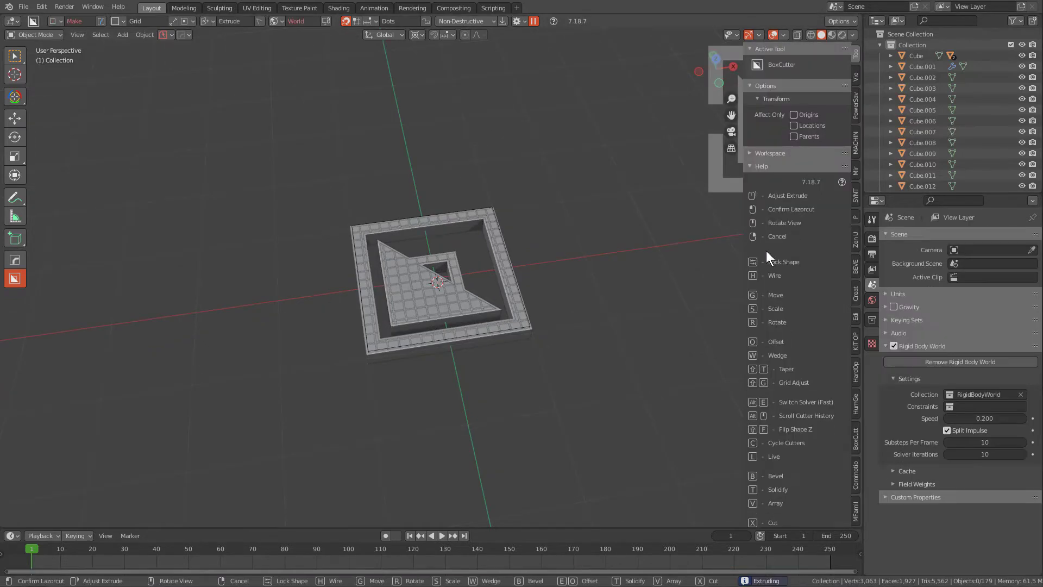
left_click(856, 481)
scroll(687, 363, "down", 1)
key("ctrl+z")
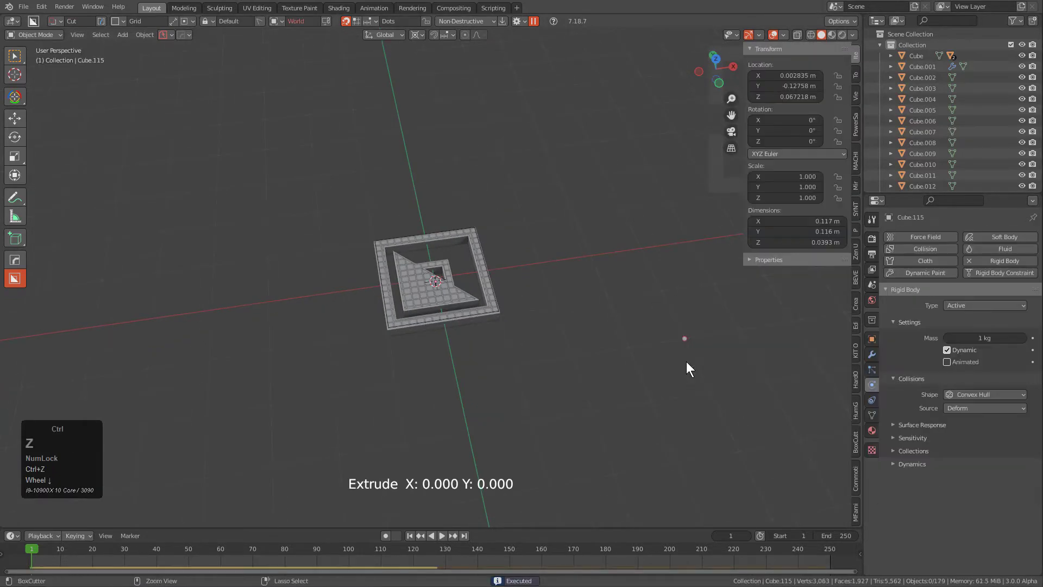
left_click(856, 478)
scroll(798, 337, "up", 2)
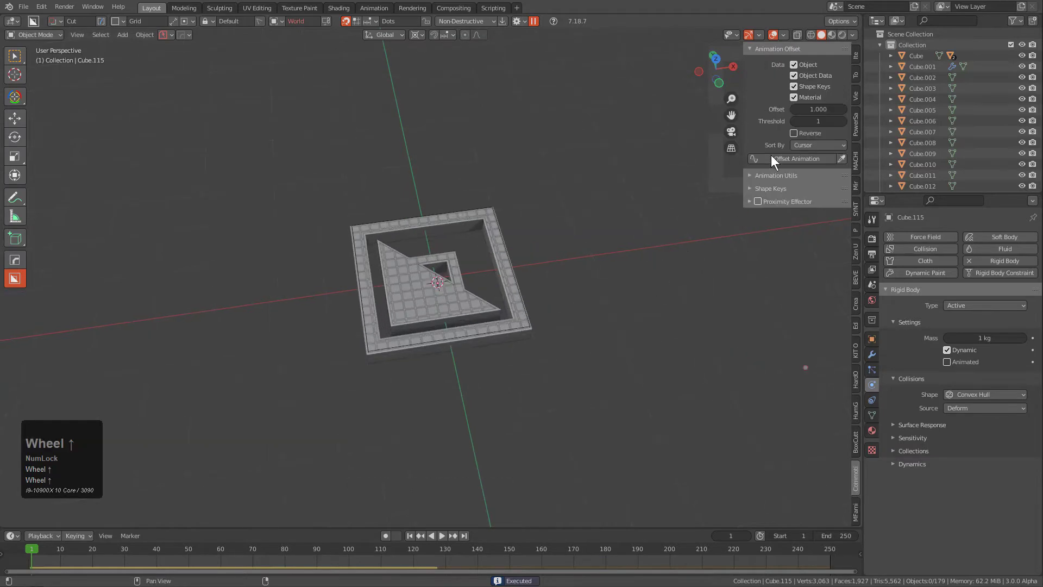
Play the simulation from a close top perspective view and stop it at frame 32
middle_click_drag(689, 186, 503, 258)
scroll(504, 254, "up", 4)
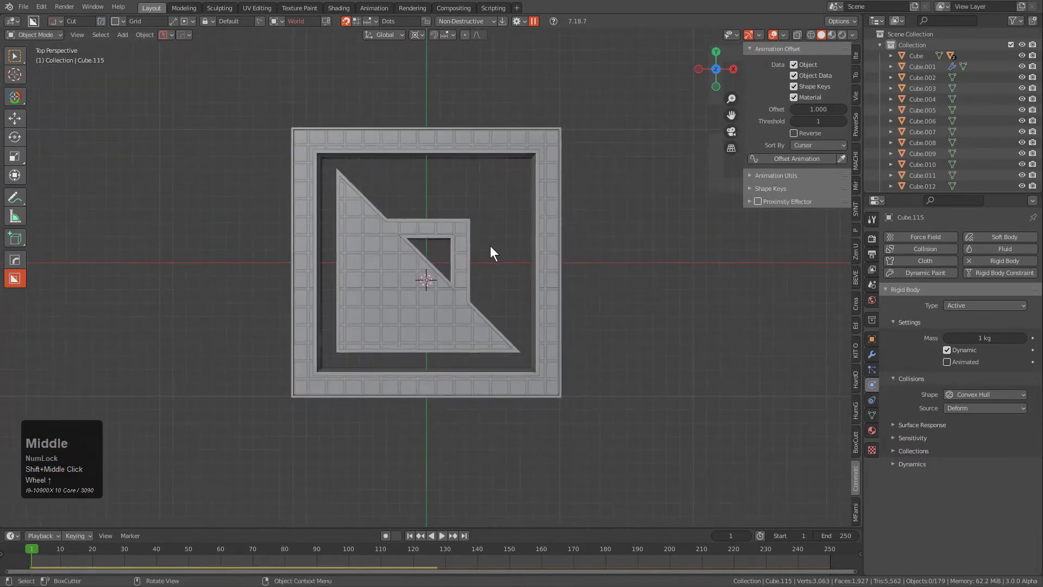
key("shift+space")
key("shift+space")
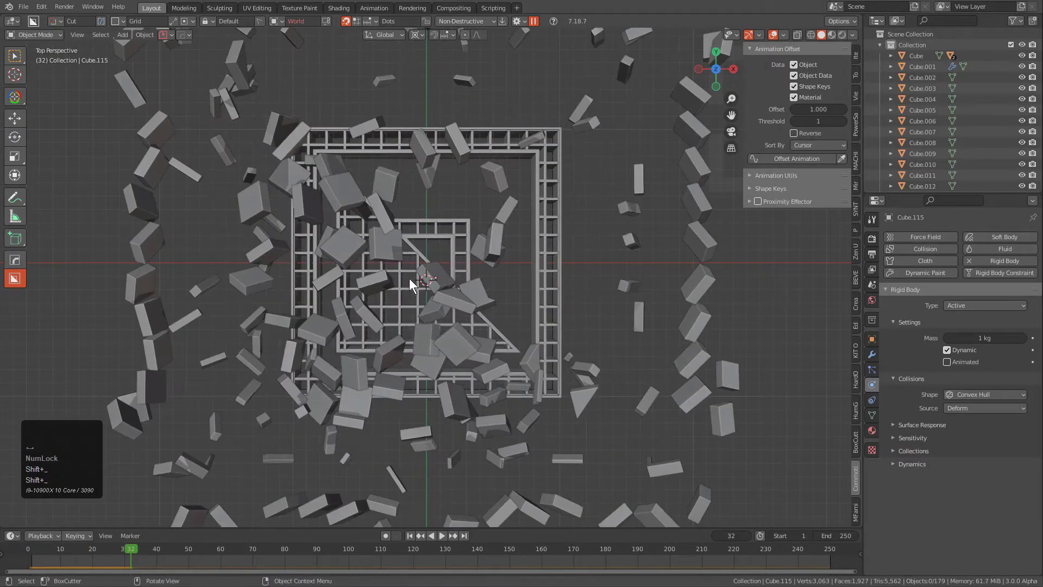
Add a Turbulence force field and raise it along the Z axis above the logo panel
scroll(425, 325, "down", 3)
middle_click_drag(425, 324, 429, 291)
key("shift+a")
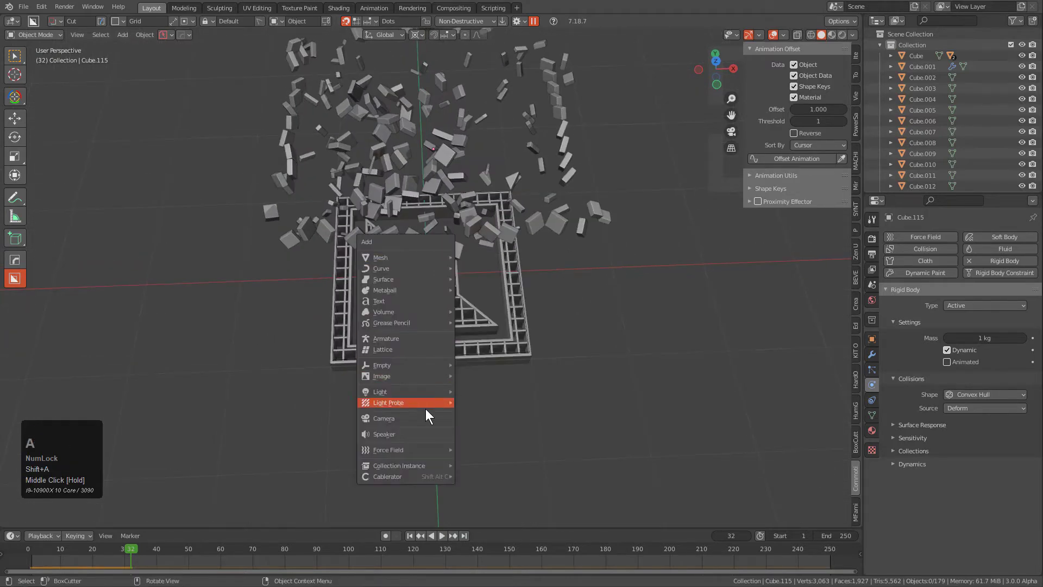
mouse_move(425, 450)
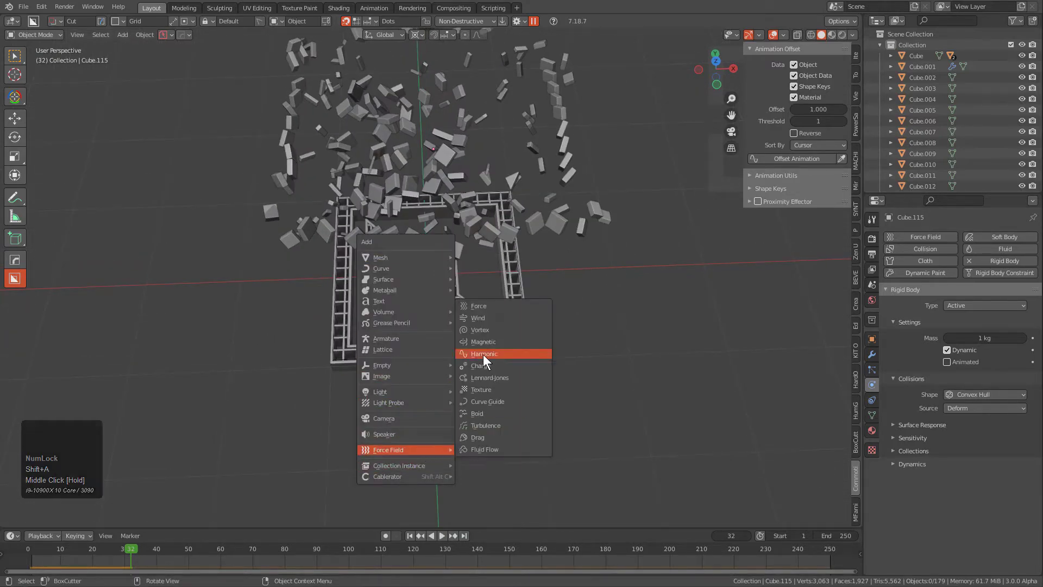
left_click(499, 425)
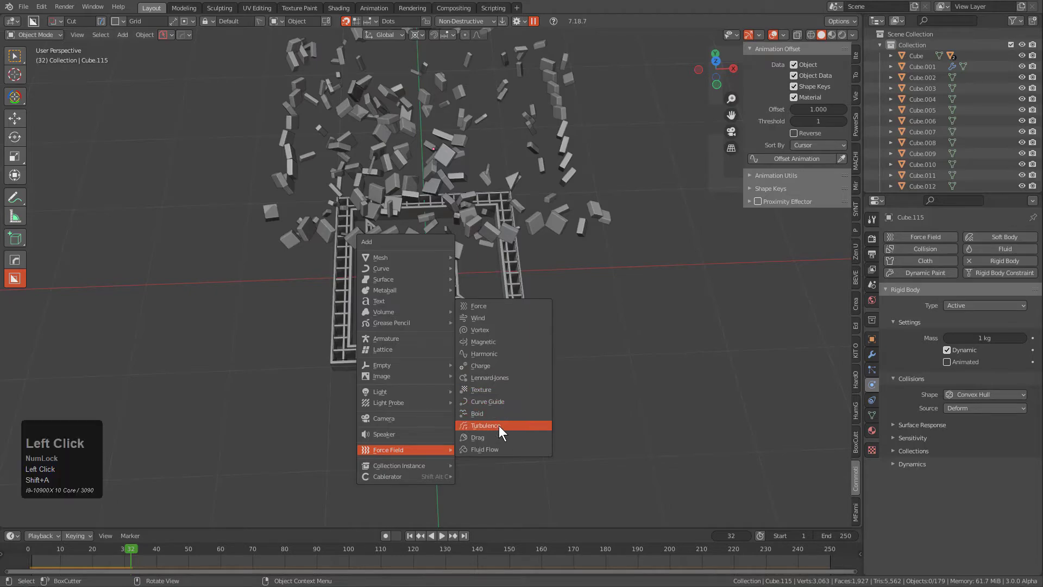
key("g")
key("z")
left_click(498, 326)
middle_click_drag(498, 325, 510, 282)
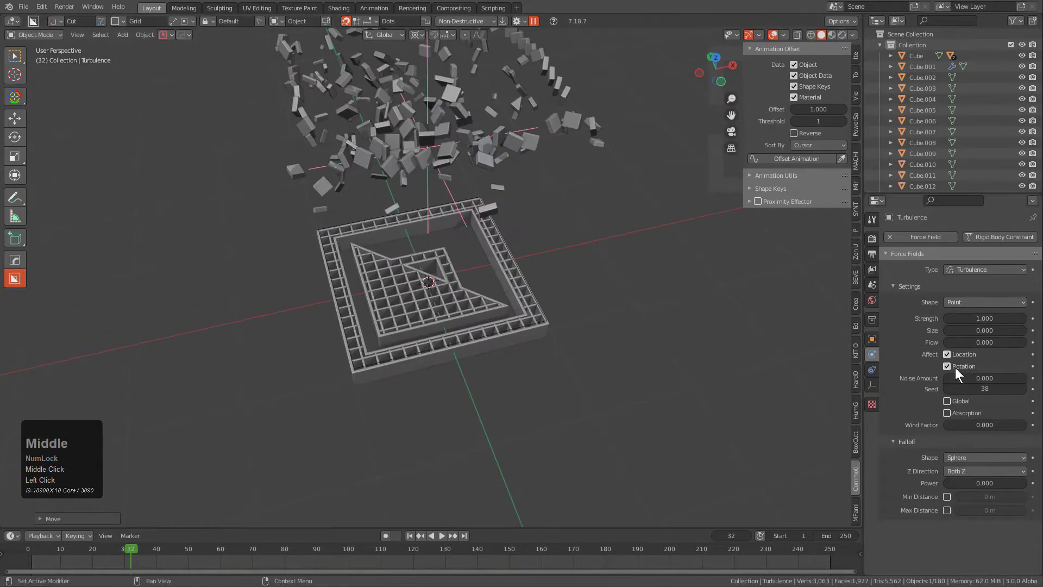
Set the turbulence strength to 5000 and play the simulation from frame 1 in an angled view
left_click(972, 321)
type("5000")
key("KP_Enter")
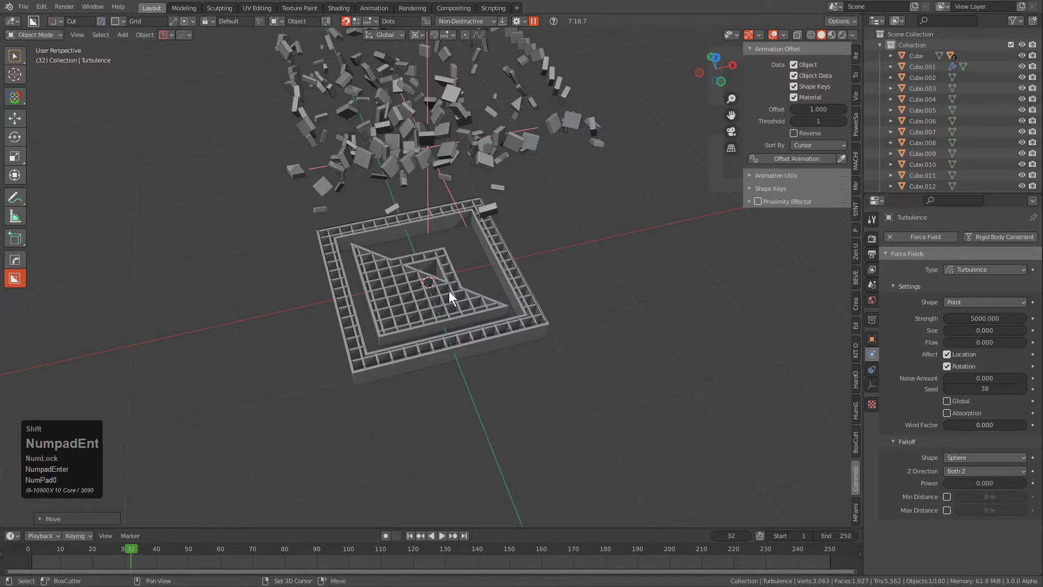
key("shift+Left")
key("shift+space")
scroll(461, 272, "down", 1)
middle_click_drag(457, 250, 454, 233)
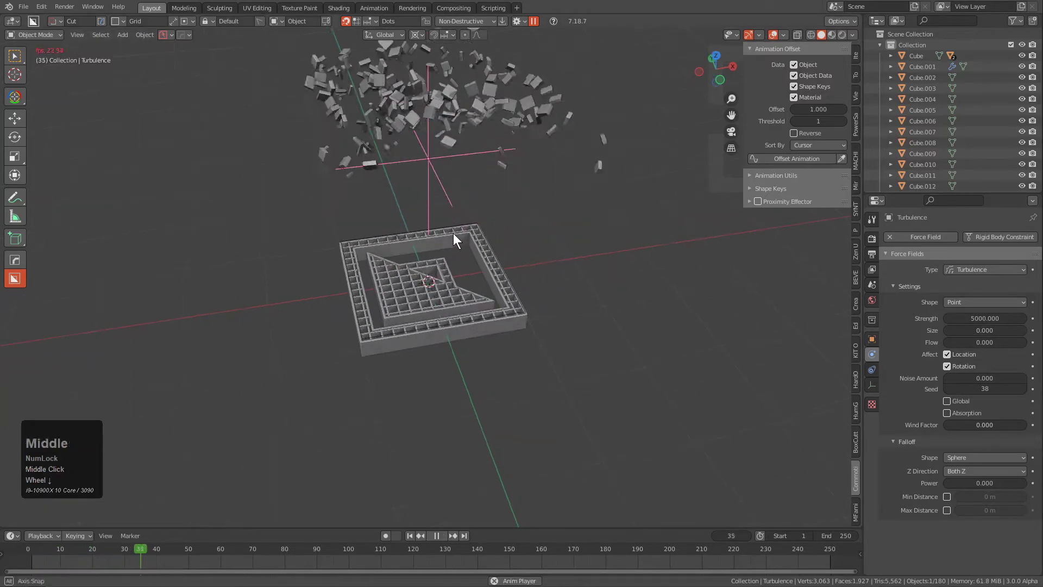
scroll(789, 303, "down", 1)
key("Escape")
Set the turbulence noise amount to 10 and replay the simulation
left_click_drag(986, 379, 1024, 379)
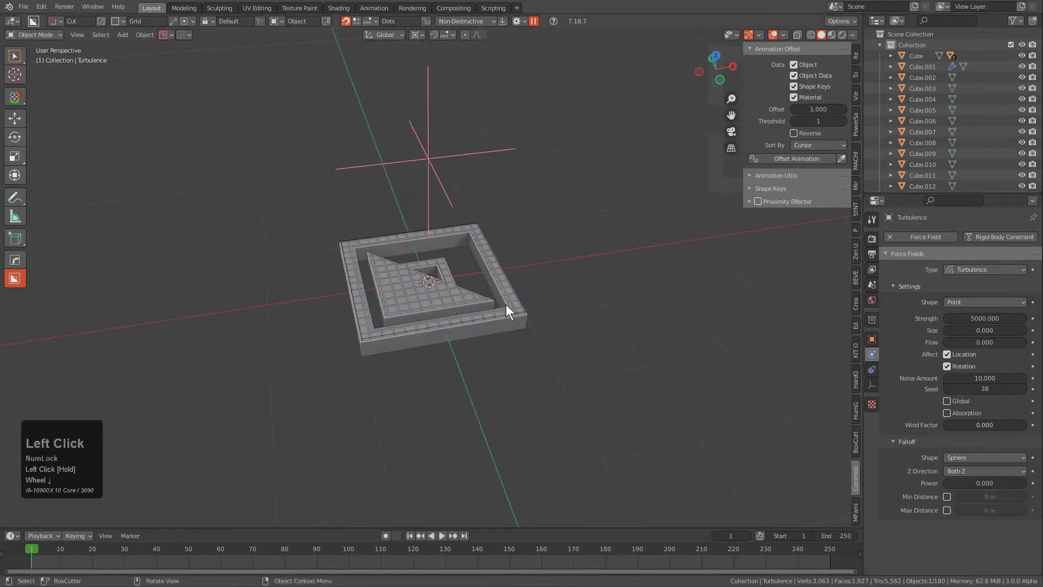
key("shift+space")
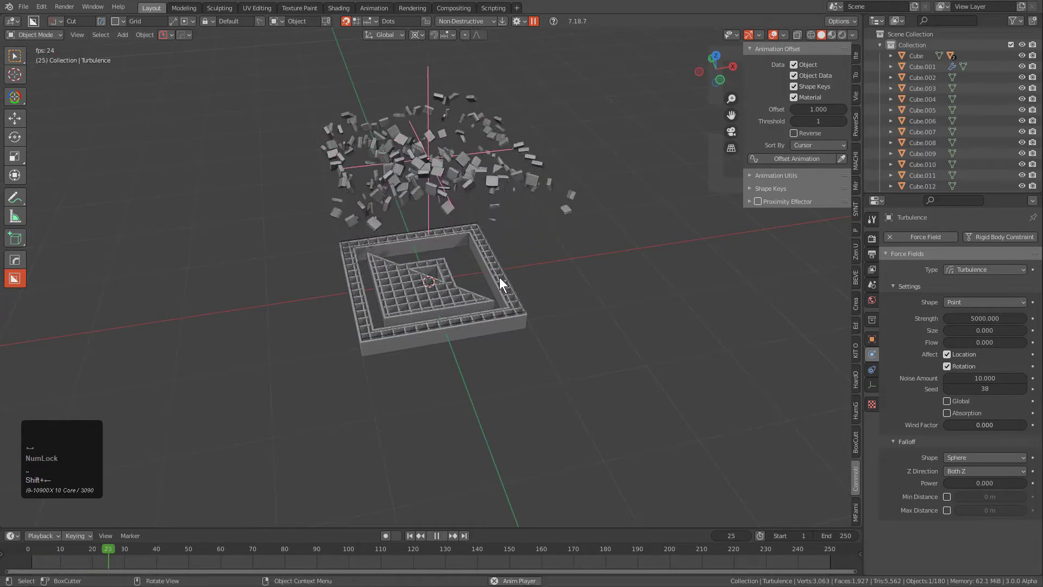
scroll(485, 244, "down", 2)
key("Escape")
Set the turbulence strength to 50000 and test the simulation
left_click(985, 318)
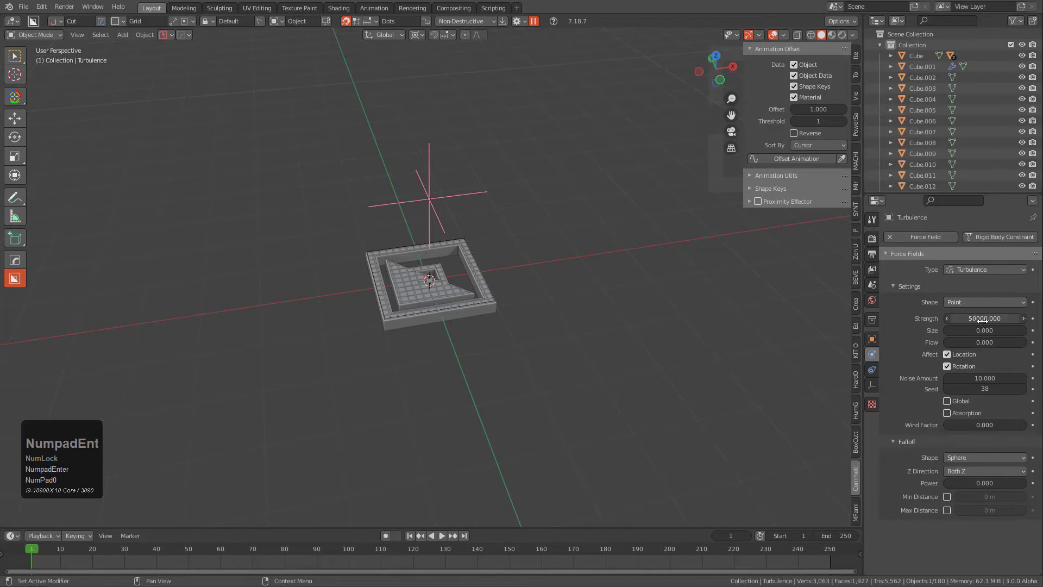
key("shift+space")
key("Escape")
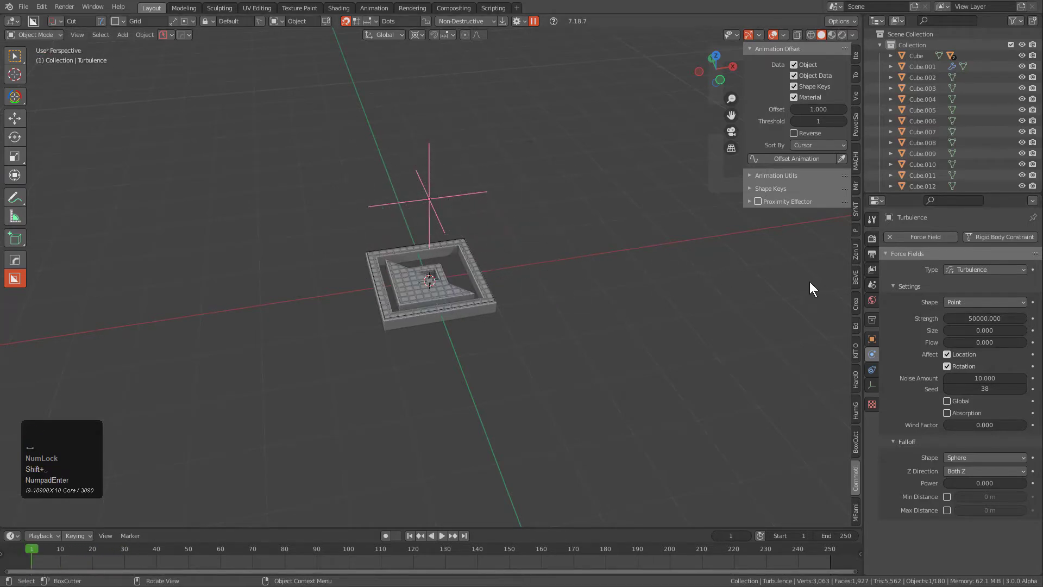
Halve the turbulence strength to 25000 and play the simulation up to frame 46 while tilting the view
left_click(995, 319)
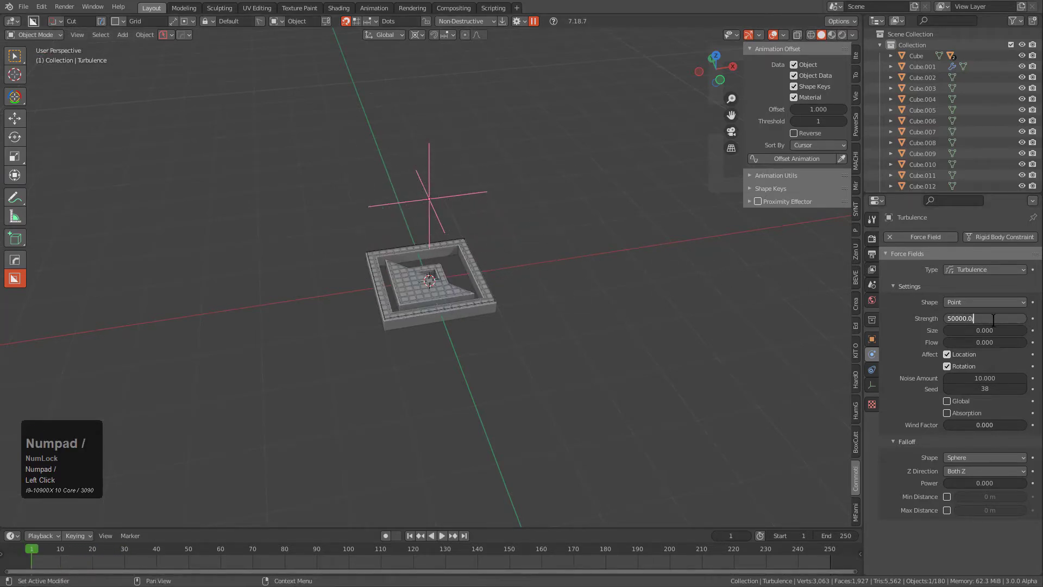
key("shift+space")
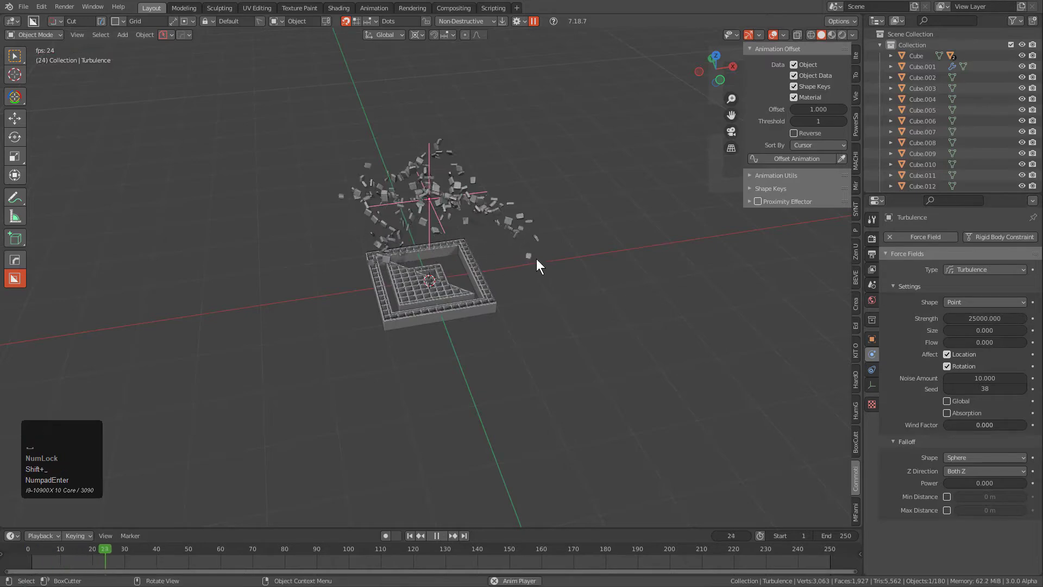
middle_click_drag(536, 258, 508, 306)
key("shift+space")
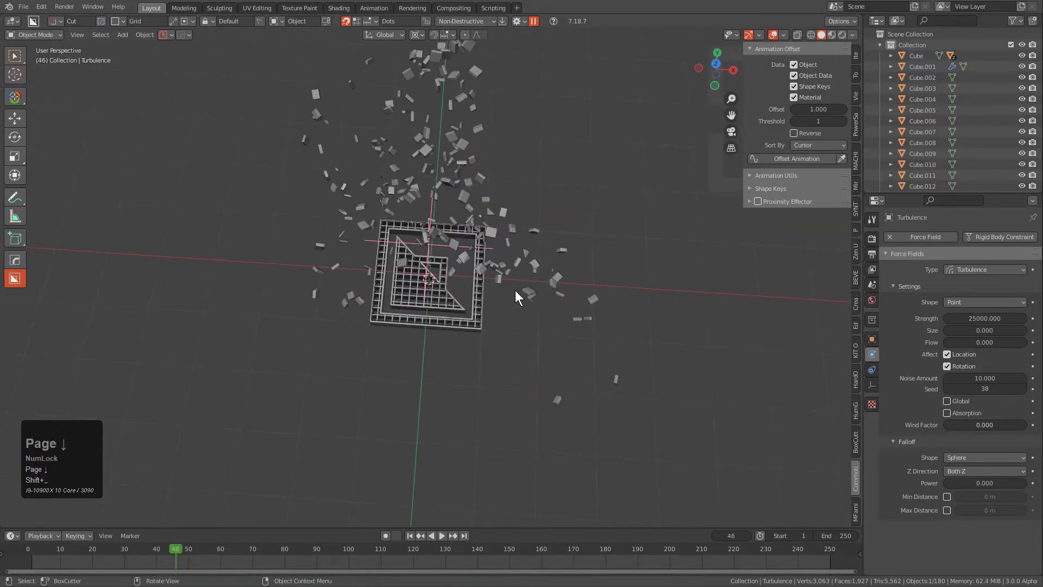
Return to frame 1 and replay the simulation in top orthographic view, then cancel the playback
key("KP_7")
key("shift+Left")
key("KP_5")
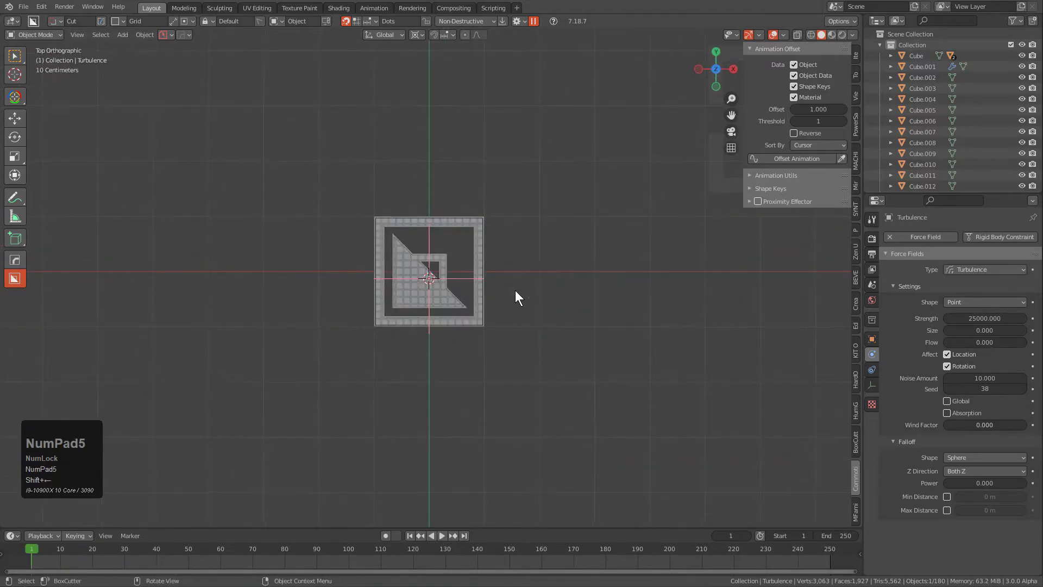
key("shift+space")
scroll(492, 286, "up", 4)
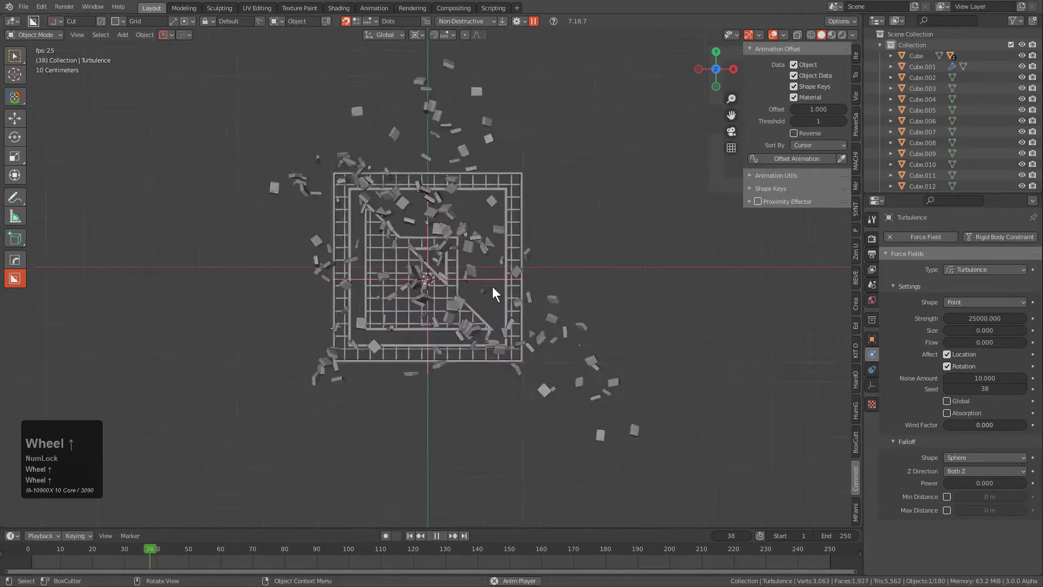
key("Escape")
Move the turbulence force field farther up along the Z axis above the panel
middle_click_drag(539, 316, 506, 264)
scroll(507, 264, "down", 1)
key("g")
left_click(489, 182)
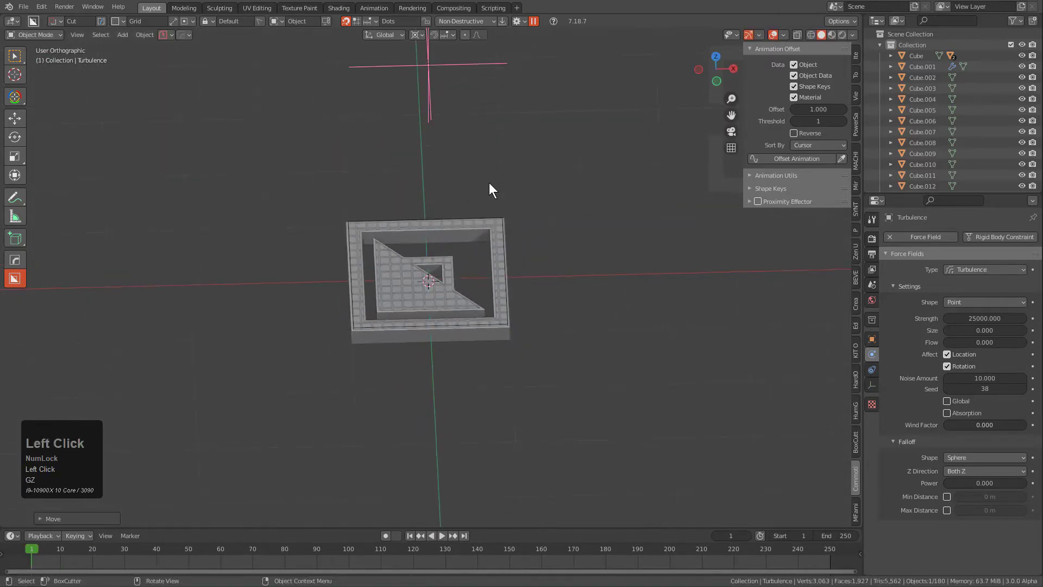
Test the raised force field, halve its strength to 12500, and play the simulation again
key("shift+space")
key("Escape")
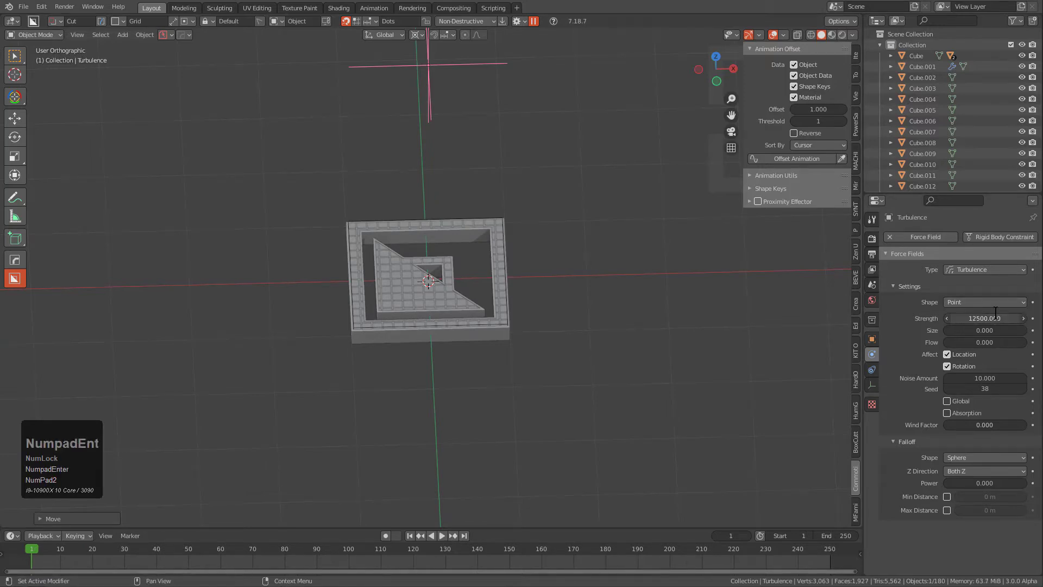
key("shift+space")
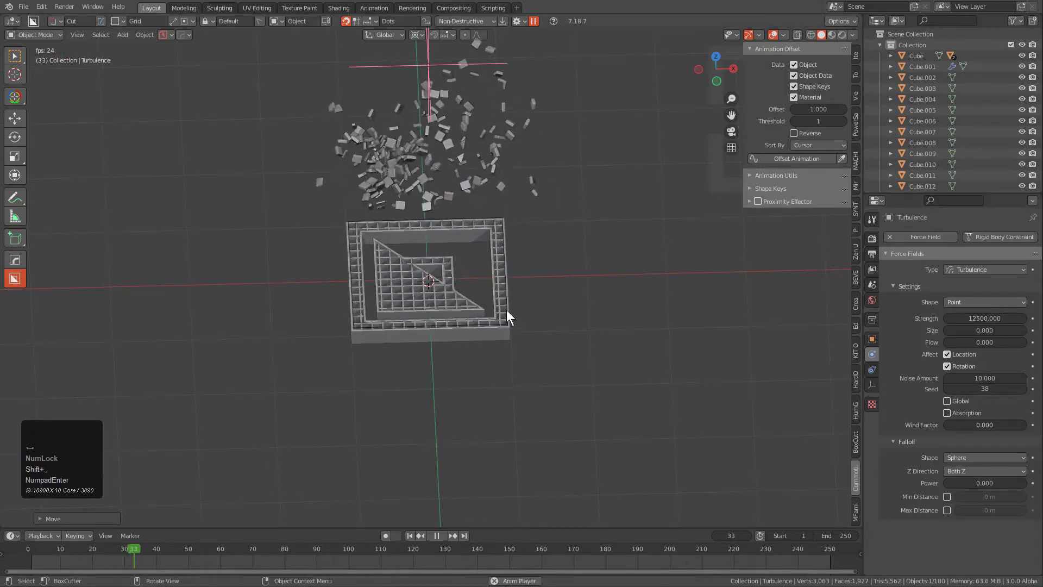
key("Escape")
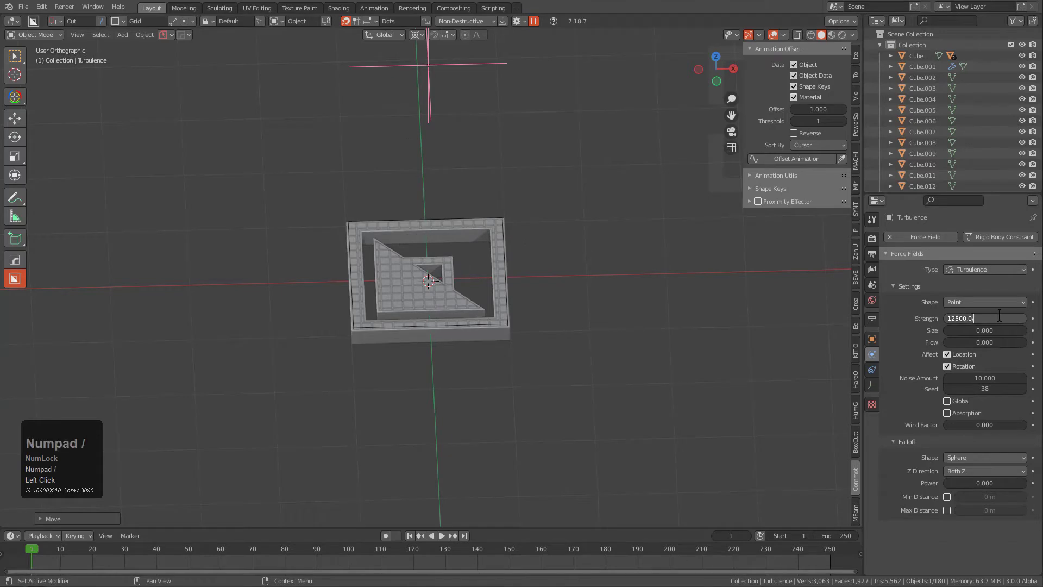
Halve the turbulence strength to 6250 and replay the simulation
key("KP_Enter")
key("shift+space")
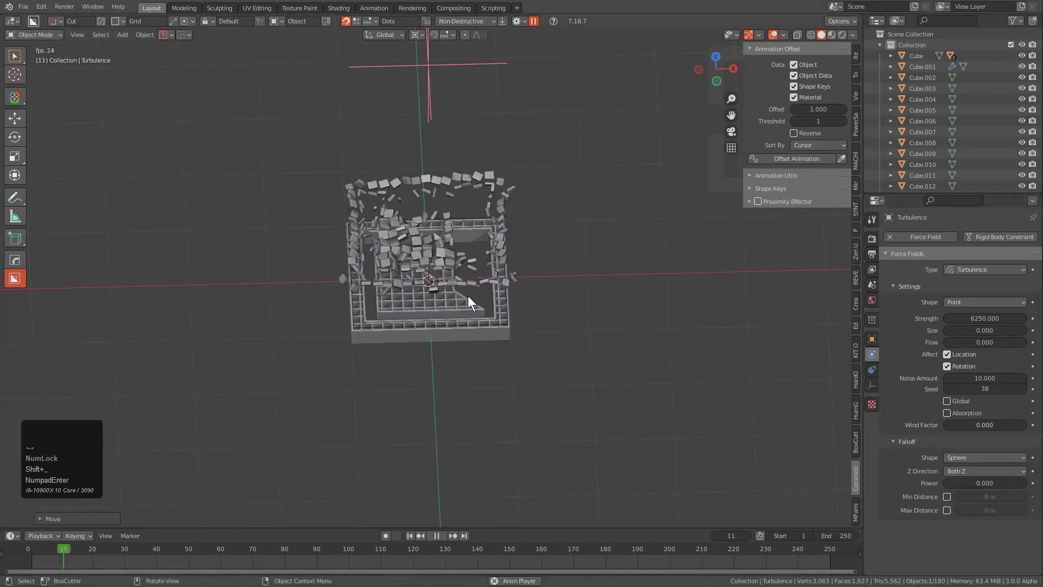
key("Escape")
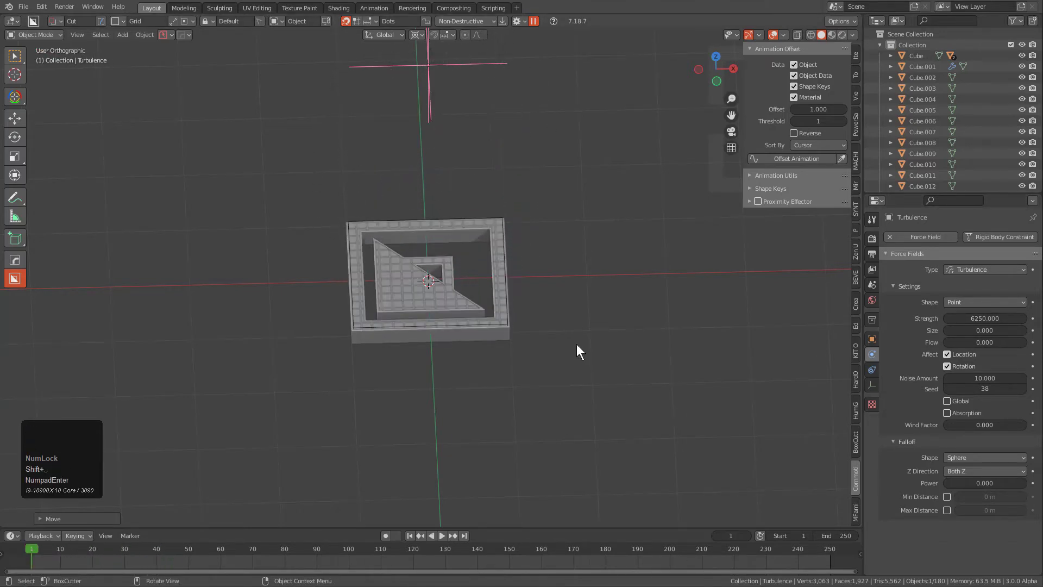
Set the turbulence falloff power to 2 and play the simulation from a wider angled view
left_click(980, 481)
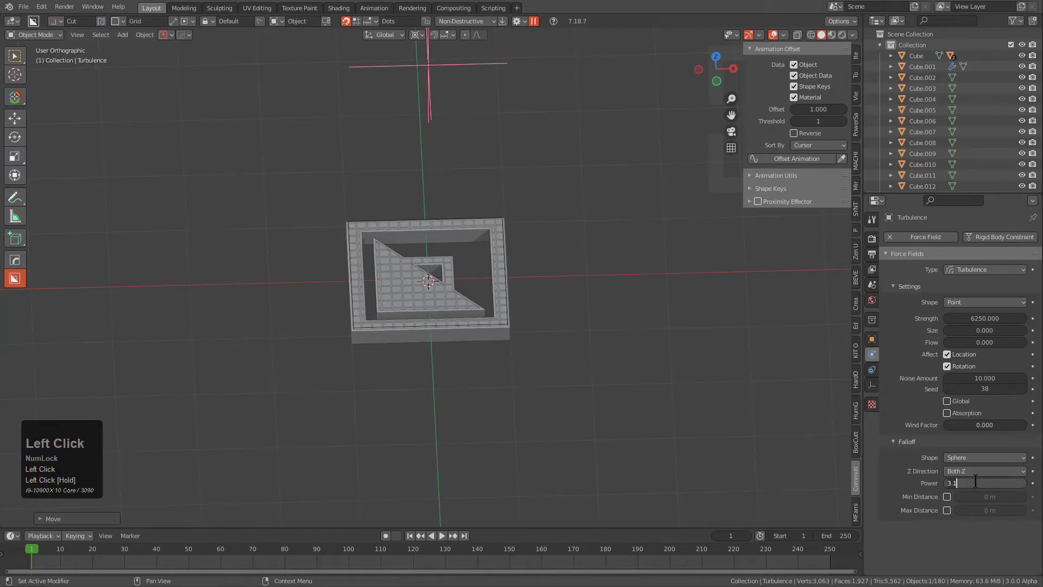
key("shift+space")
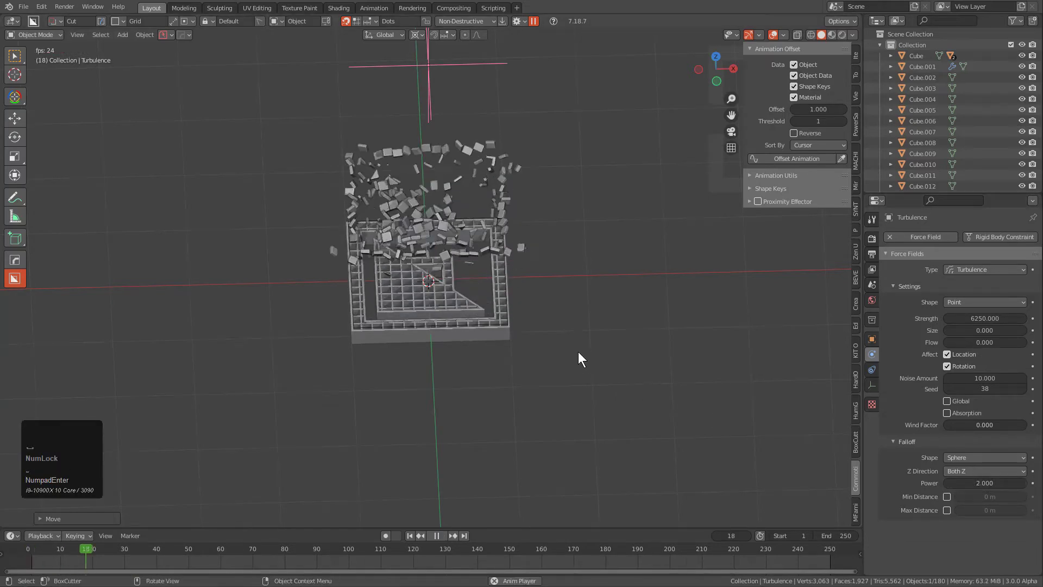
scroll(443, 228, "down", 3)
middle_click_drag(445, 227, 458, 223)
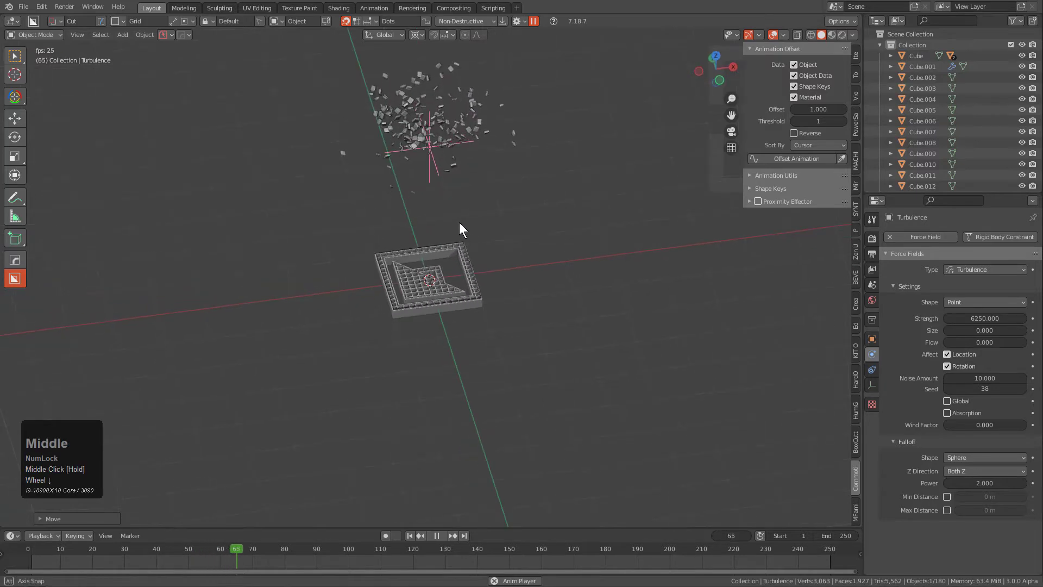
key("Escape")
Set the turbulence falloff power to 1 and replay the simulation
type("1")
key("Return")
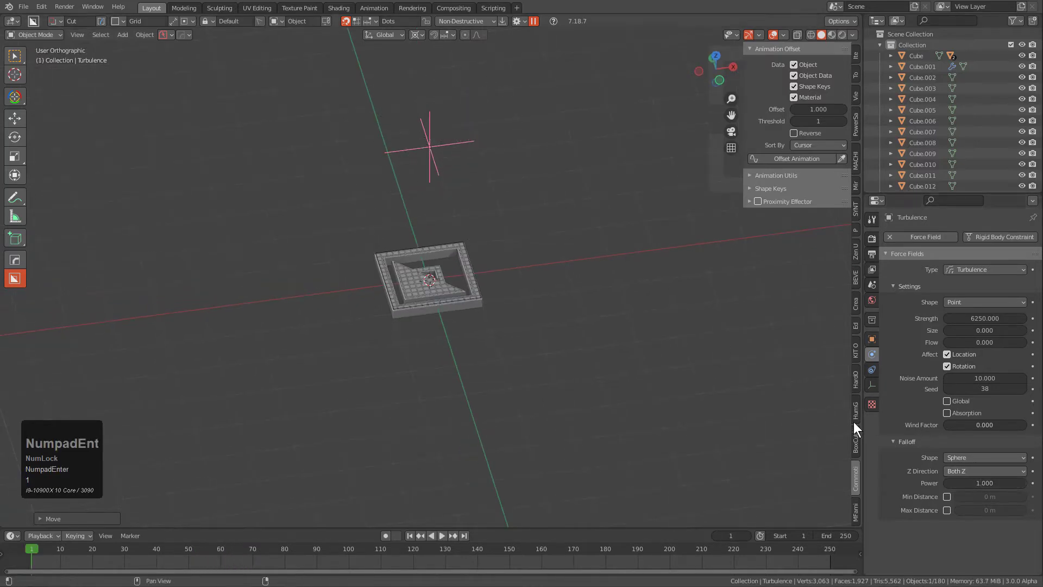
key("shift+space")
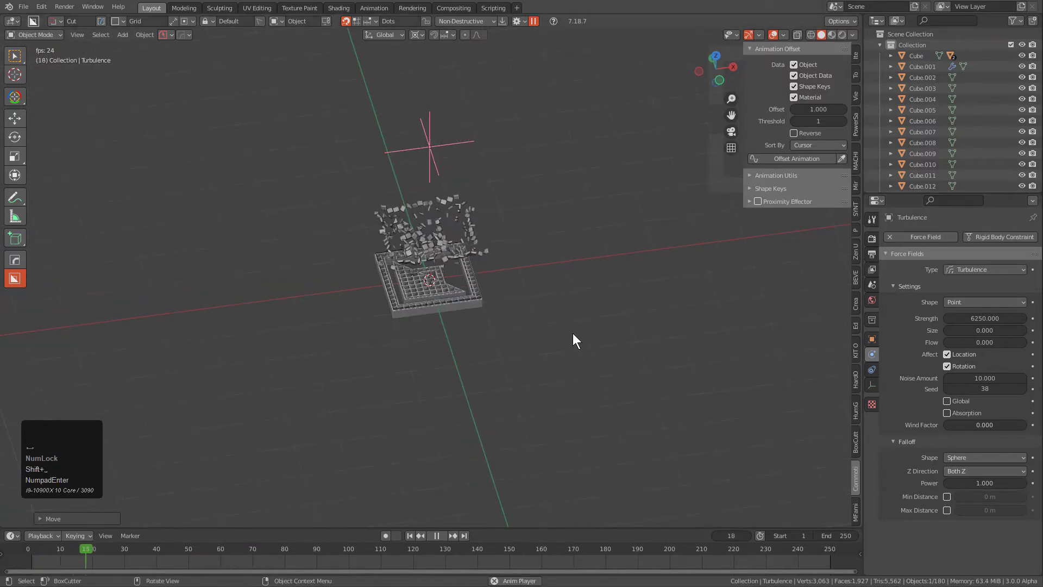
key("Escape")
Double the turbulence strength to 12500 and play the simulation with the reduced falloff
left_click(999, 318)
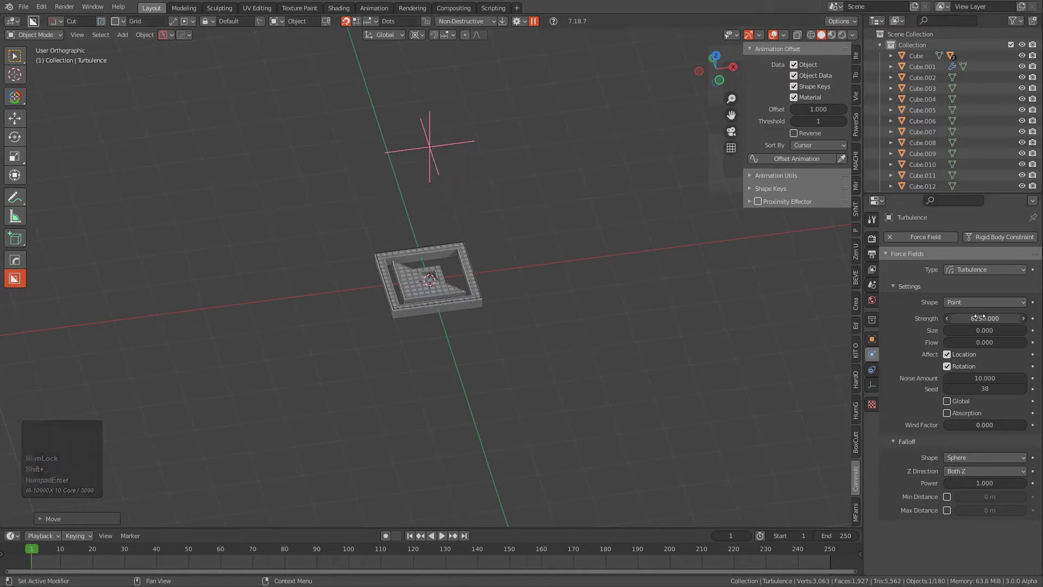
left_click(1000, 318)
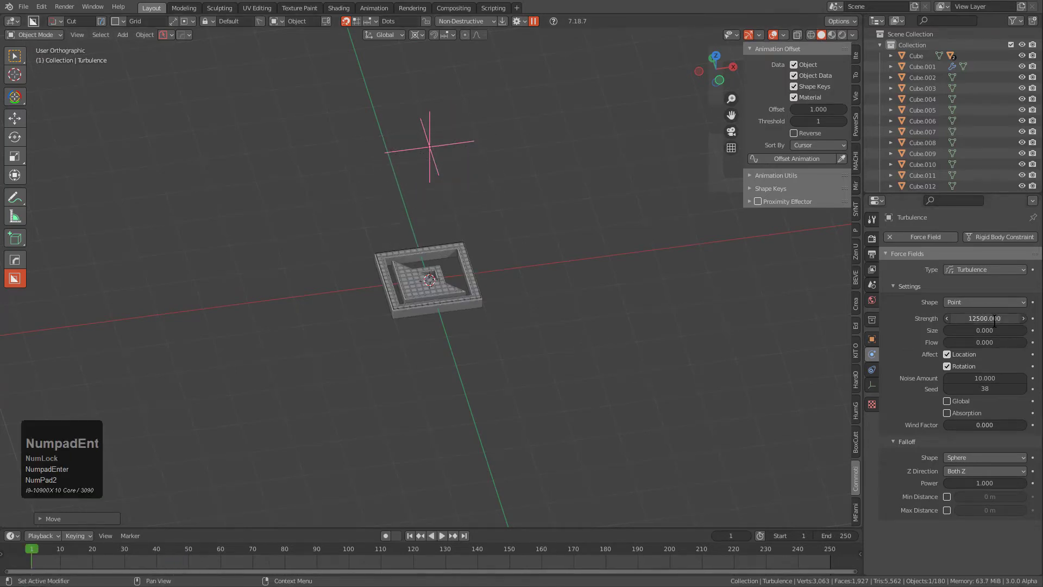
key("space")
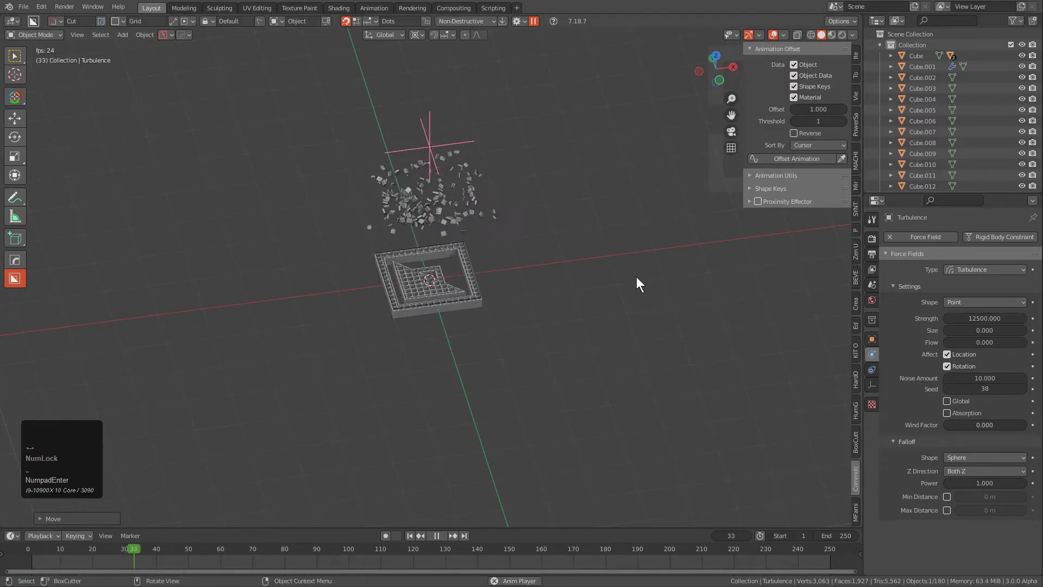
Double the turbulence strength to 25000 and replay the simulation
key("Escape")
double_click(987, 317)
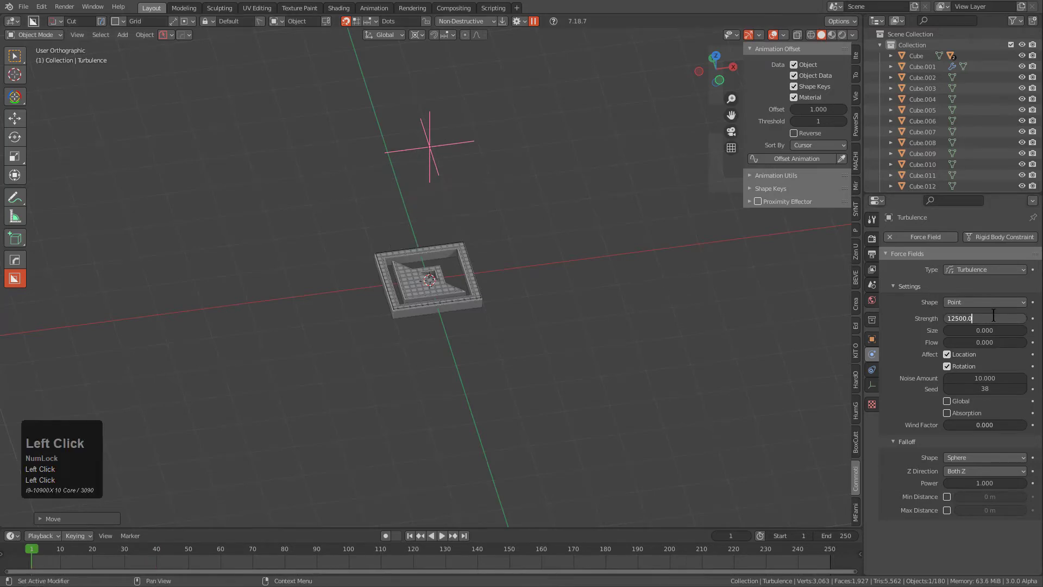
type("*2")
key("KP_Enter")
key("space")
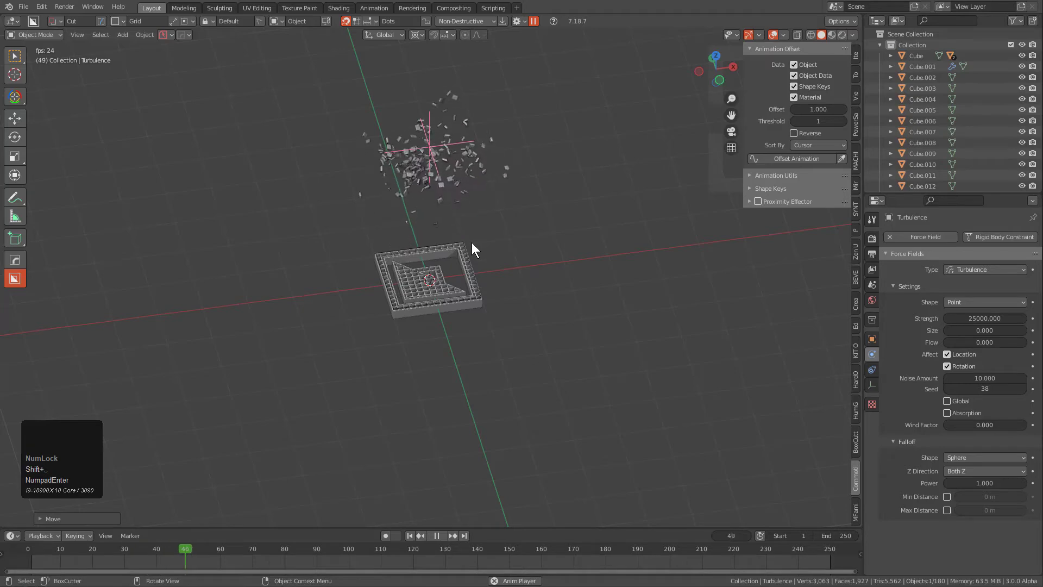
key("Escape")
Play the simulation in perspective from the top and from an angled view to examine how the pieces scatter
middle_click_drag(469, 225, 454, 289)
key("KP_5")
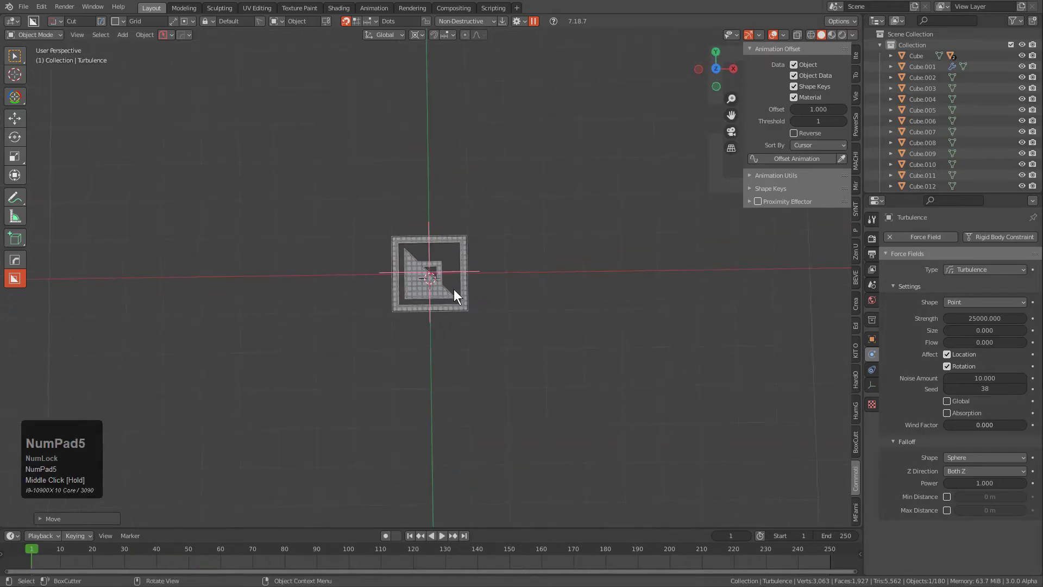
key("KP_7")
scroll(494, 297, "up", 4)
key("space")
scroll(474, 294, "down", 2)
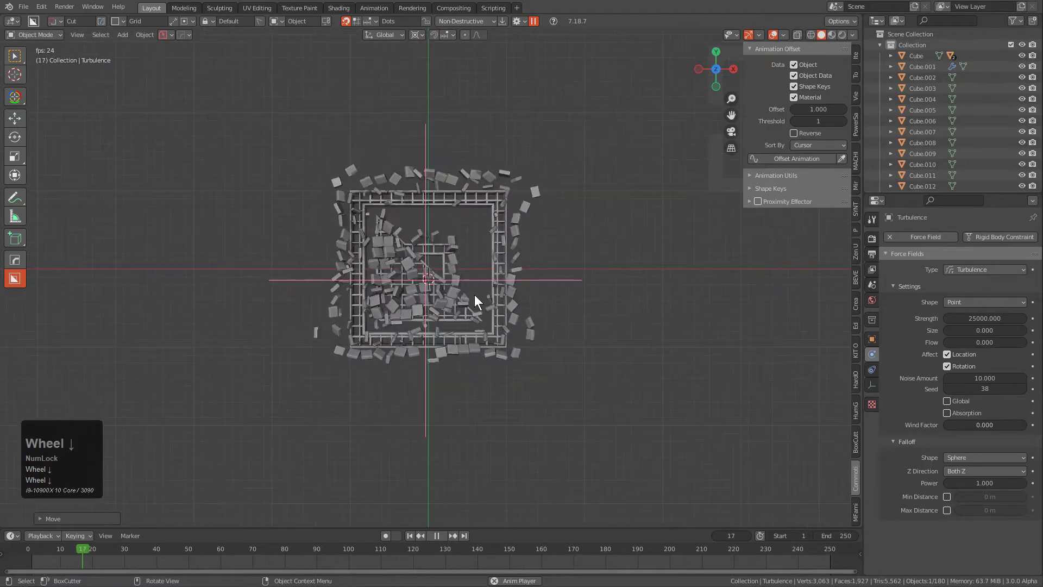
middle_click_drag(464, 291, 458, 278)
scroll(459, 265, "down", 2)
key("Escape")
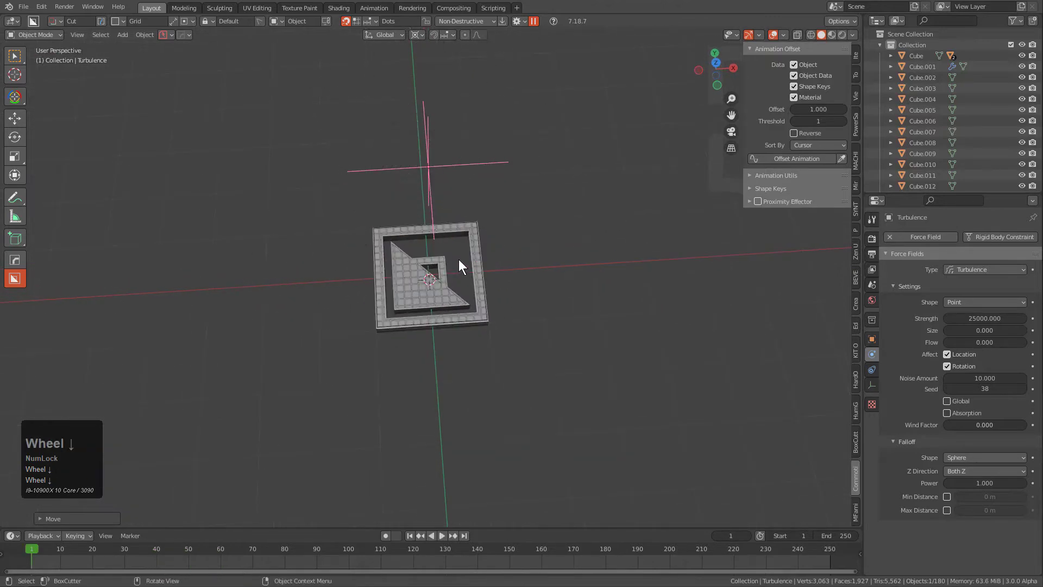
Hide the turbulence force field and play the simulation up to frame 45
middle_click_drag(436, 183, 465, 186)
scroll(468, 192, "up", 2)
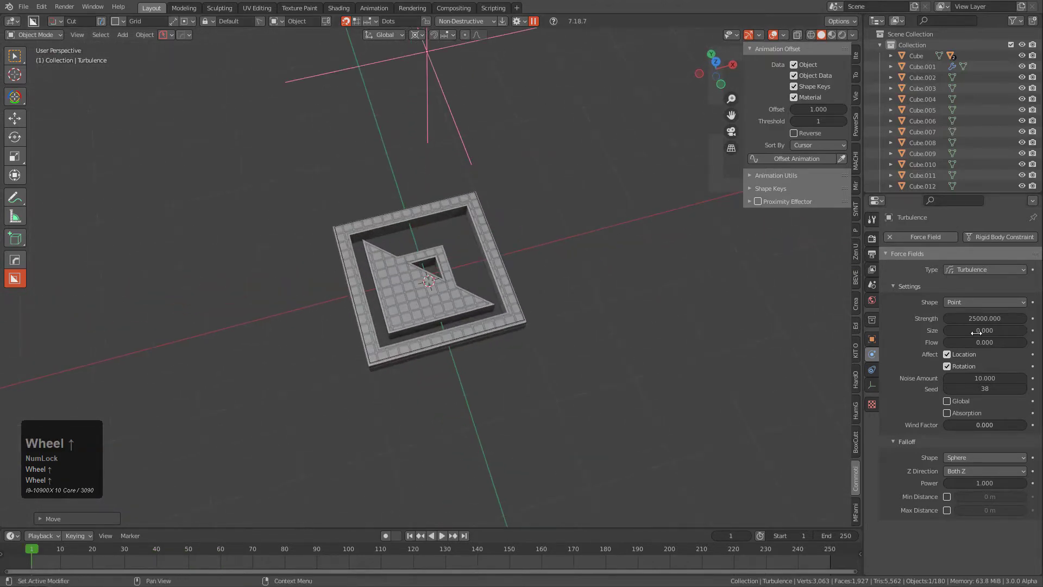
scroll(426, 146, "down", 1)
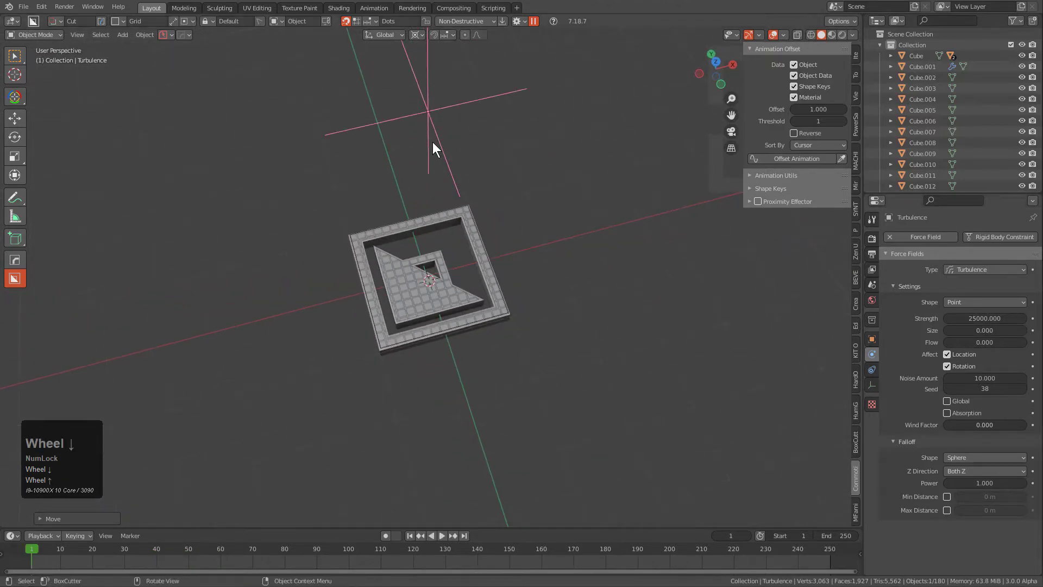
key("h")
scroll(478, 254, "up", 4)
scroll(477, 282, "down", 1)
key("shift+space")
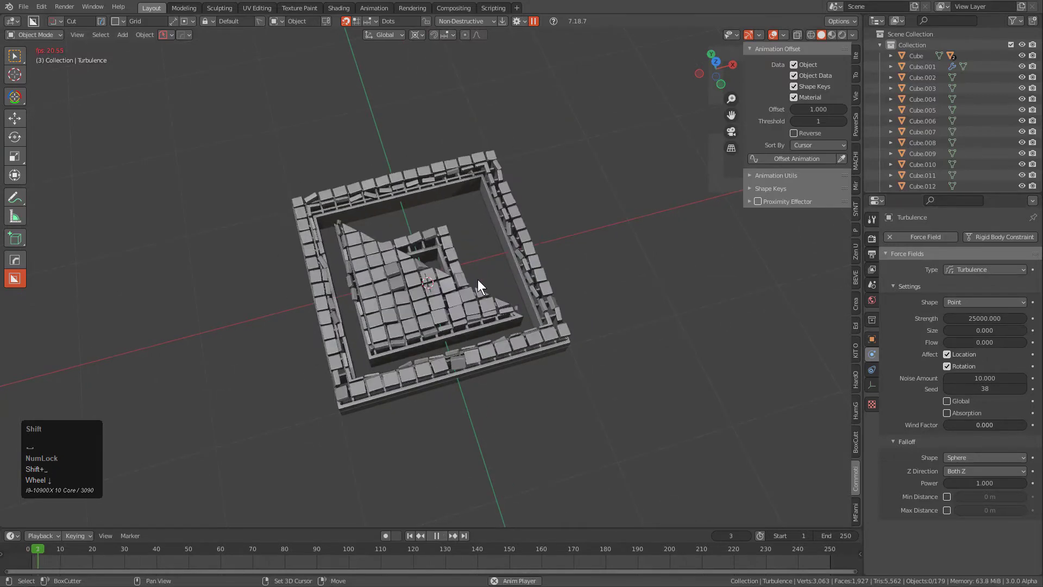
scroll(462, 255, "down", 3)
middle_click_drag(451, 241, 447, 162)
key("shift+space")
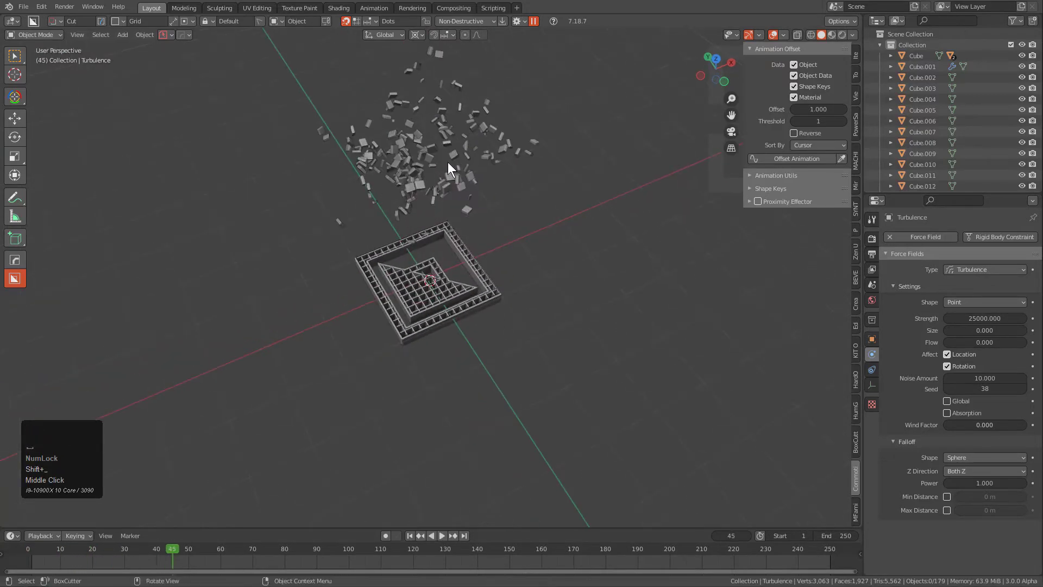
Select all objects and bake their rigid body motion to keyframes from frame 1 to 250 with a frame step of 1
left_click(428, 148)
key("a")
key("space")
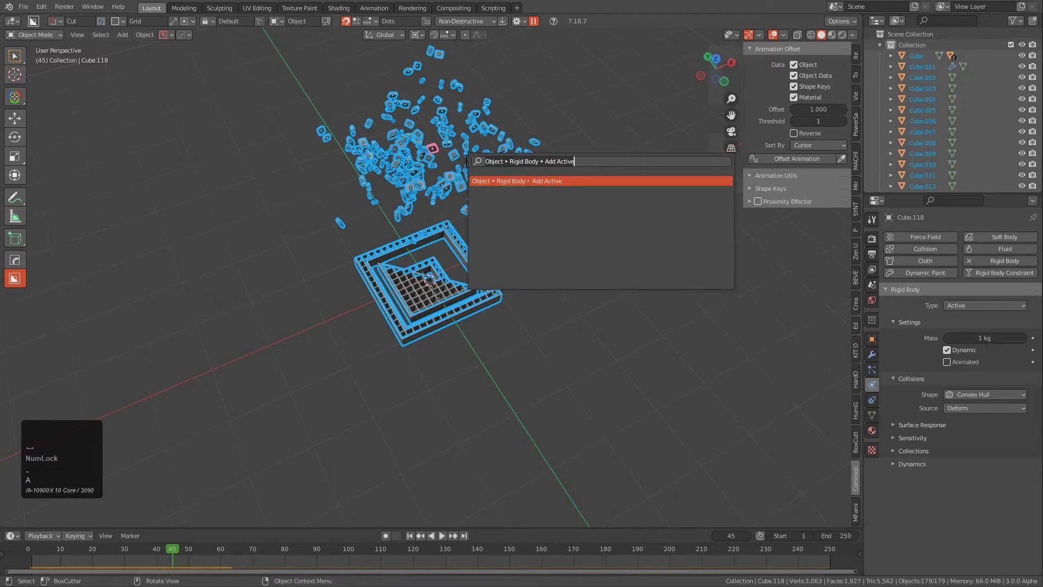
type("bake to k")
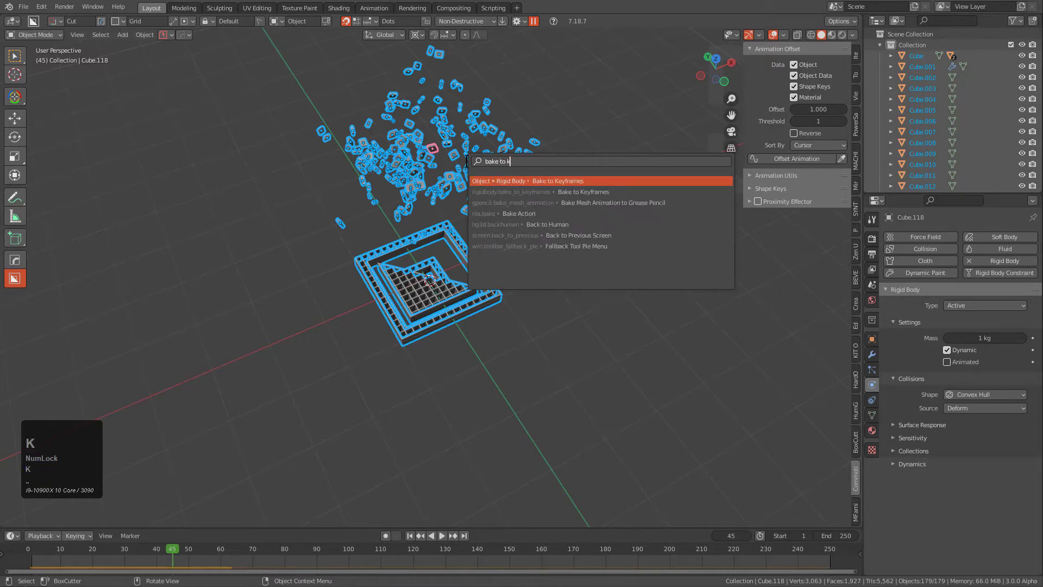
left_click(528, 180)
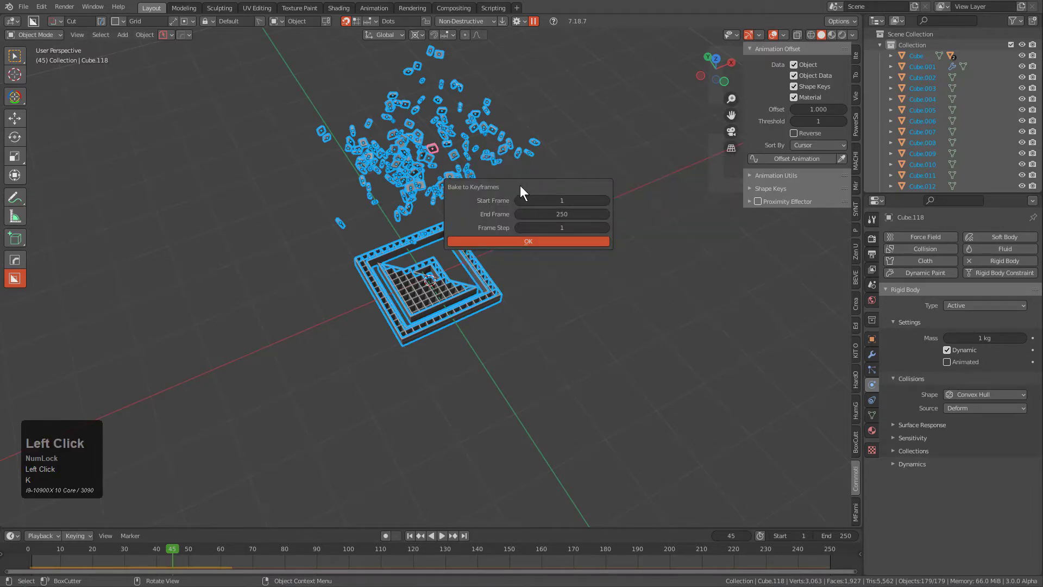
left_click(518, 240)
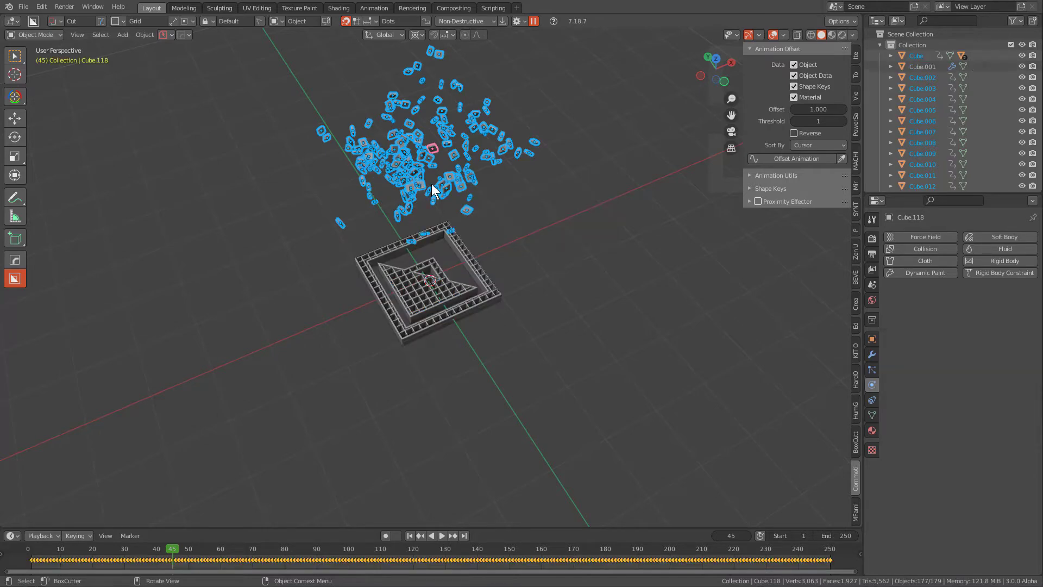
Deselect everything and play the baked animation from the first frame, checking the scatter from an angle and from the top
scroll(459, 173, "up", 2)
middle_click_drag(462, 167, 453, 162)
scroll(462, 185, "up", 2, "shift")
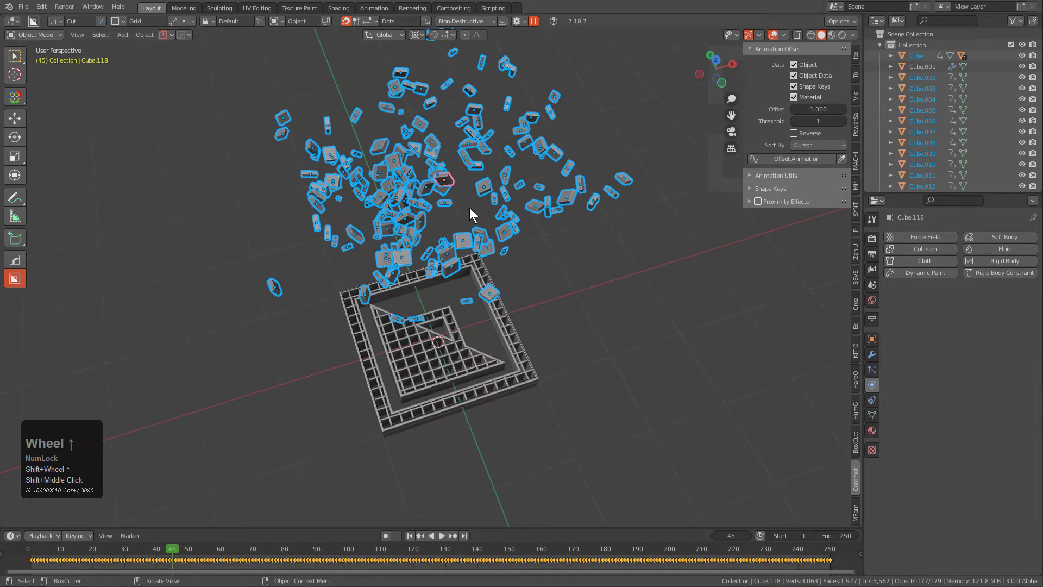
key("alt+a")
key("shift+Left")
key("space")
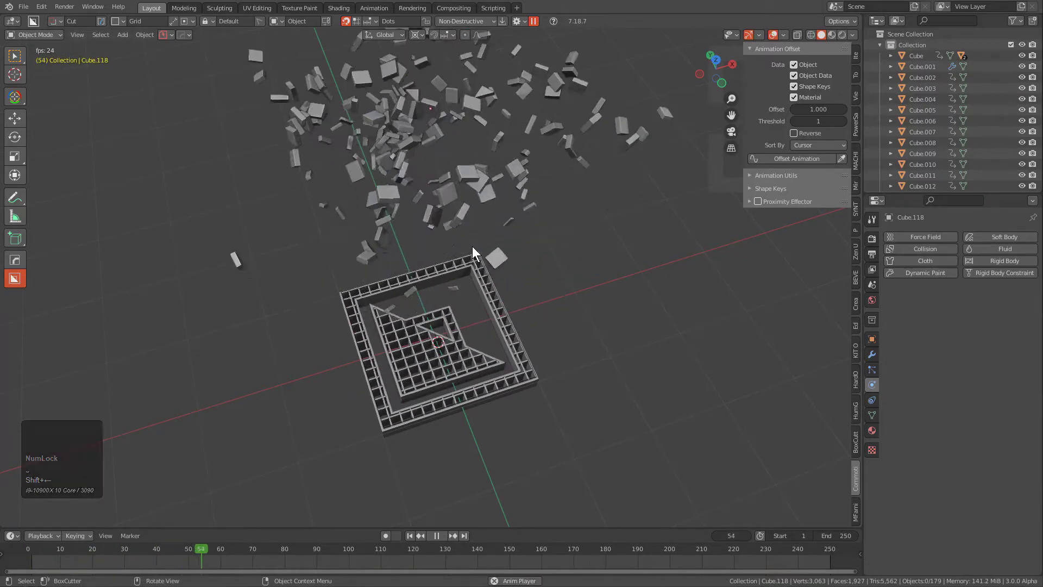
scroll(471, 241, "down", 3)
key("KP_7")
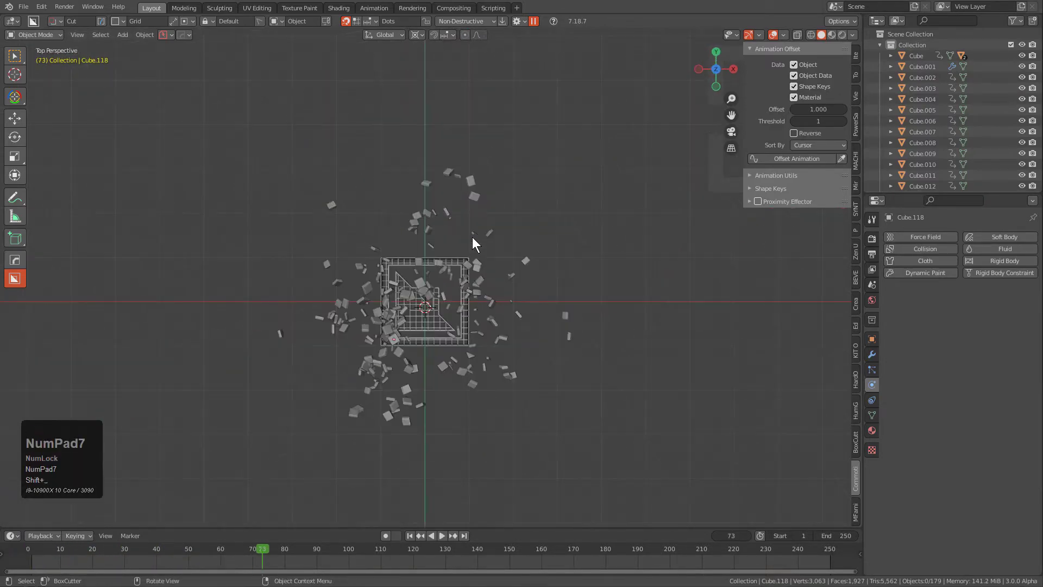
Return to the first frame, then select the Slice grid object and briefly hide and reveal it to inspect the panel
key("shift+Left")
scroll(472, 237, "up", 3)
middle_click_drag(471, 277, 444, 323)
scroll(477, 239, "up", 2)
left_click(404, 360)
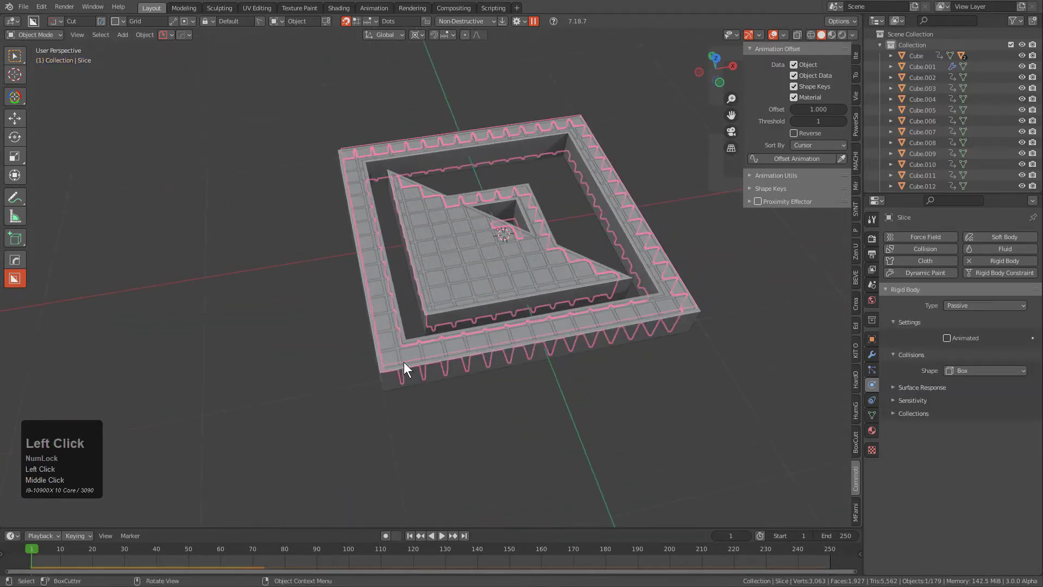
left_click(404, 360)
left_click(423, 357)
key("h")
key("alt+h")
Remove the passive rigid body from the Slice object
middle_click_drag(474, 336, 417, 315)
scroll(471, 280, "up", 5)
middle_click_drag(417, 315, 421, 332)
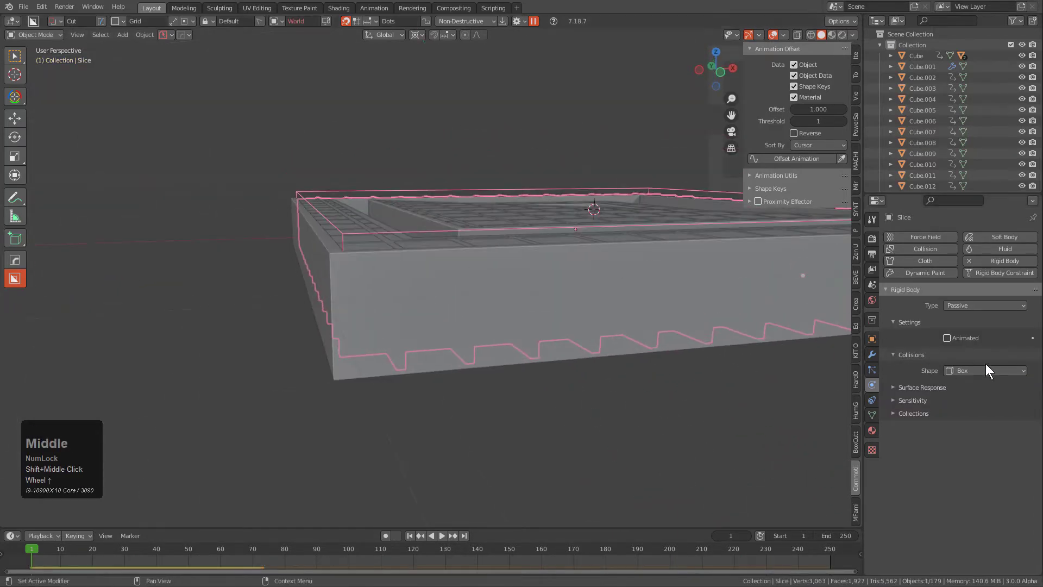
left_click(979, 262)
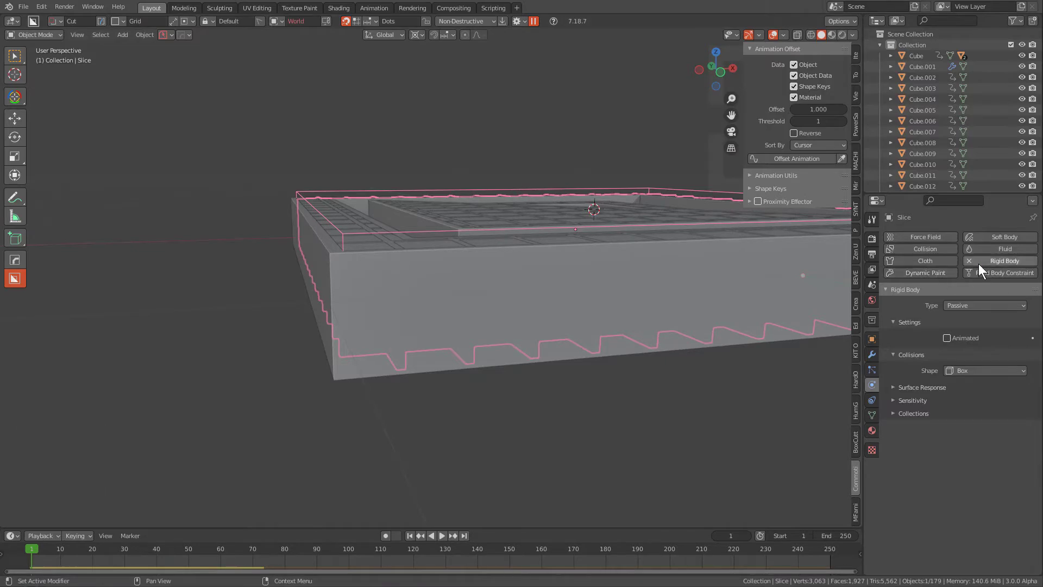
Adjust the HardOps Solidify modifier on Cube.001 to a thickness of about -0.012 with an offset of -1
middle_click_drag(684, 260, 441, 243)
key("alt+a")
scroll(441, 243, "down", 2)
left_click(466, 339)
scroll(468, 342, "up", 2)
key("q")
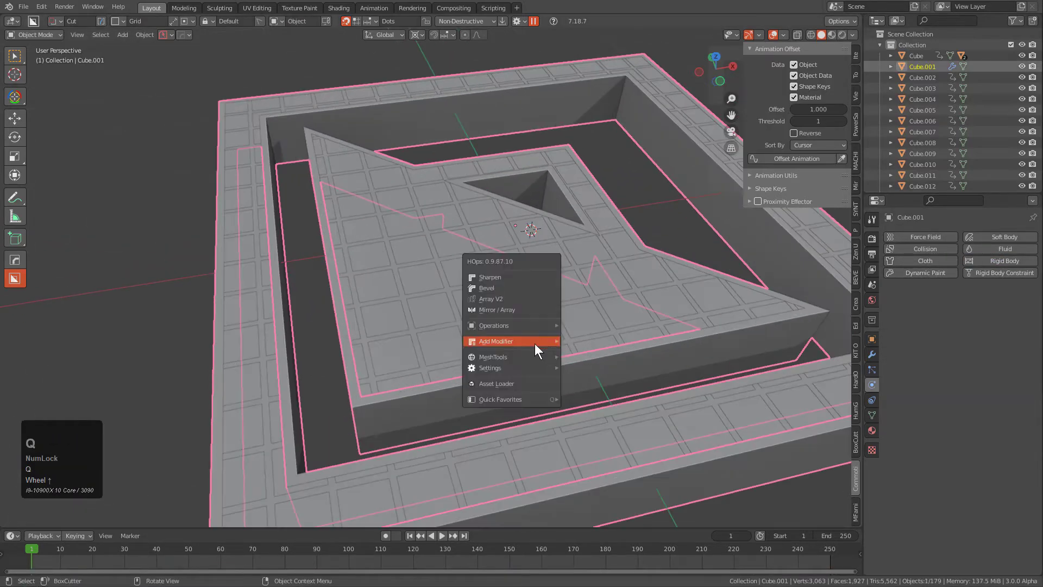
mouse_move(527, 341)
left_click(587, 354)
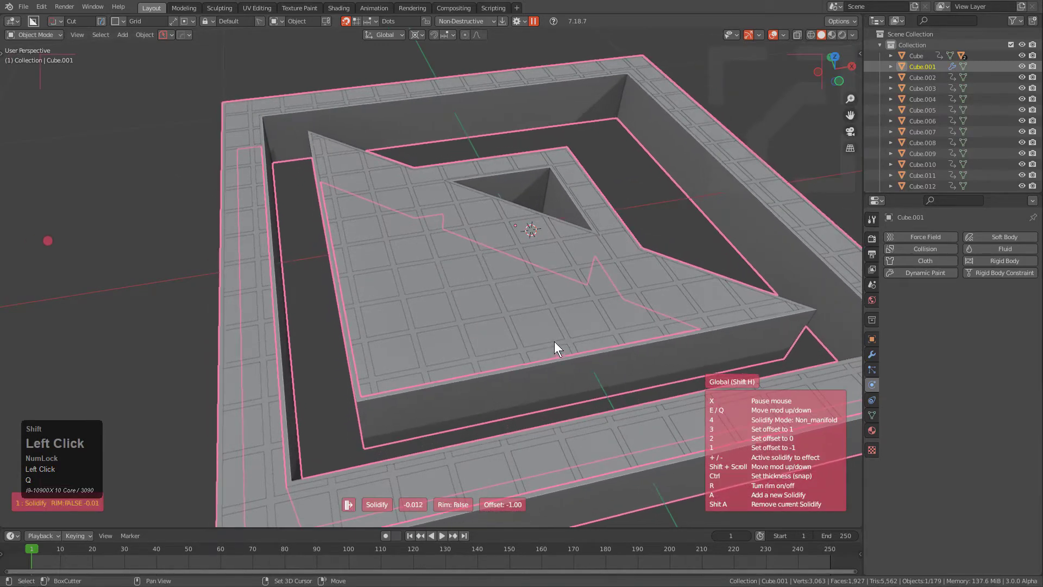
left_click(554, 340, "shift")
Hide the Slice grid object and the Cube.001 shell, leaving only the loose grid pieces displayed
key("h")
scroll(551, 324, "down", 3)
middle_click_drag(550, 321, 548, 310)
key("a")
mouse_move(543, 312)
middle_mouse_down()
mouse_move(542, 343)
mouse_move(533, 315)
middle_mouse_up()
scroll(503, 288, "down", 1, "shift")
scroll(465, 241, "up", 1)
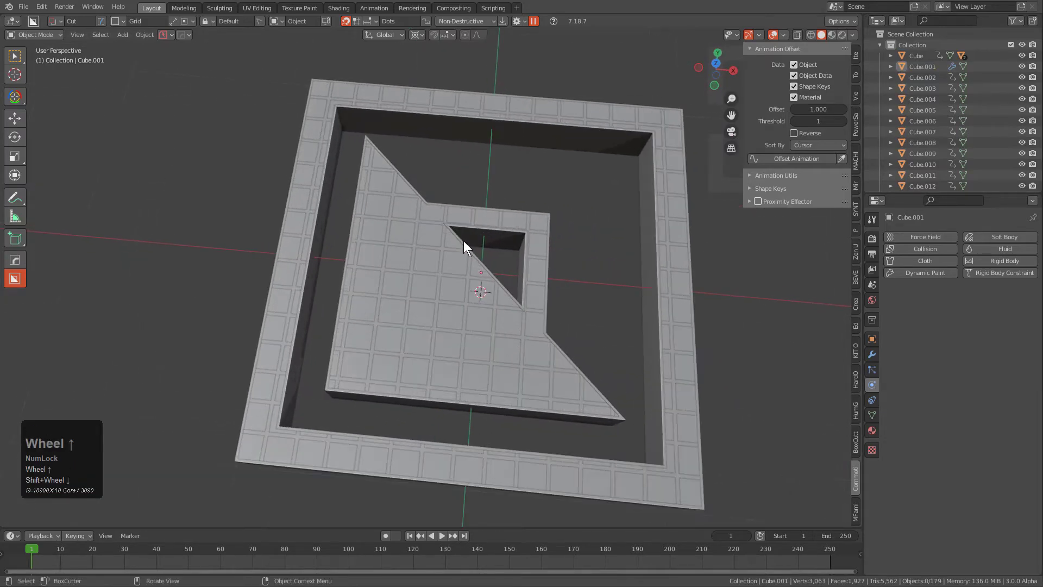
left_click(501, 286)
left_click(496, 280)
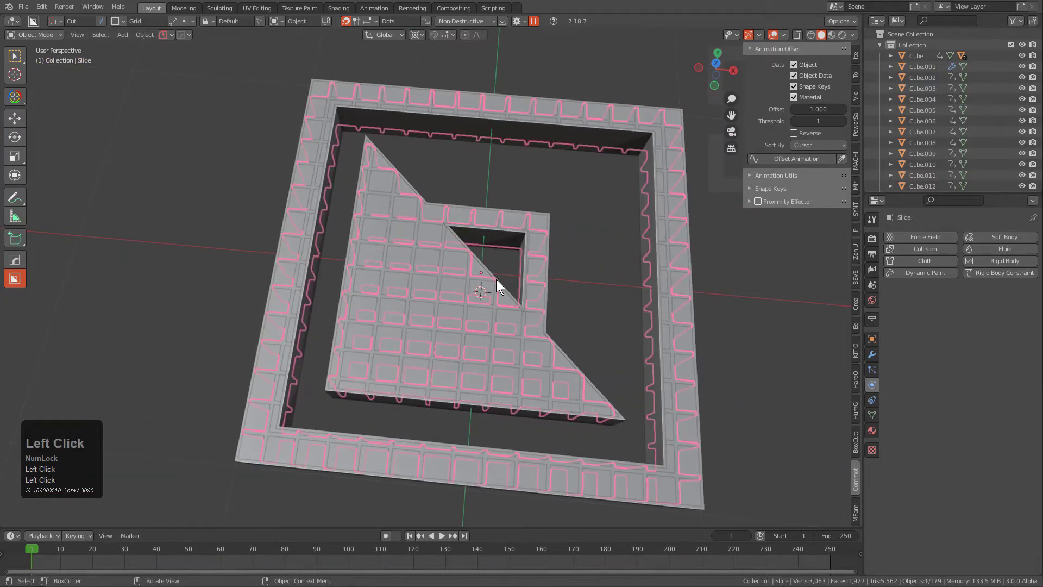
key("h")
left_click(497, 273)
key("h")
scroll(500, 276, "down", 1)
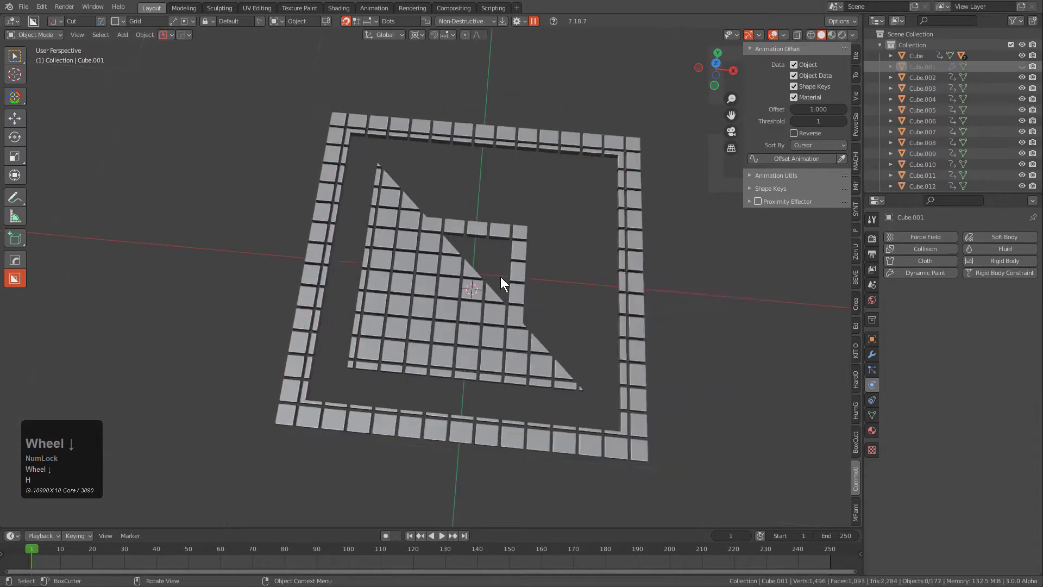
Look at the pieces from the top and reset the 3D cursor to the world origin
middle_click_drag(500, 276, 510, 266)
scroll(504, 262, "down", 2)
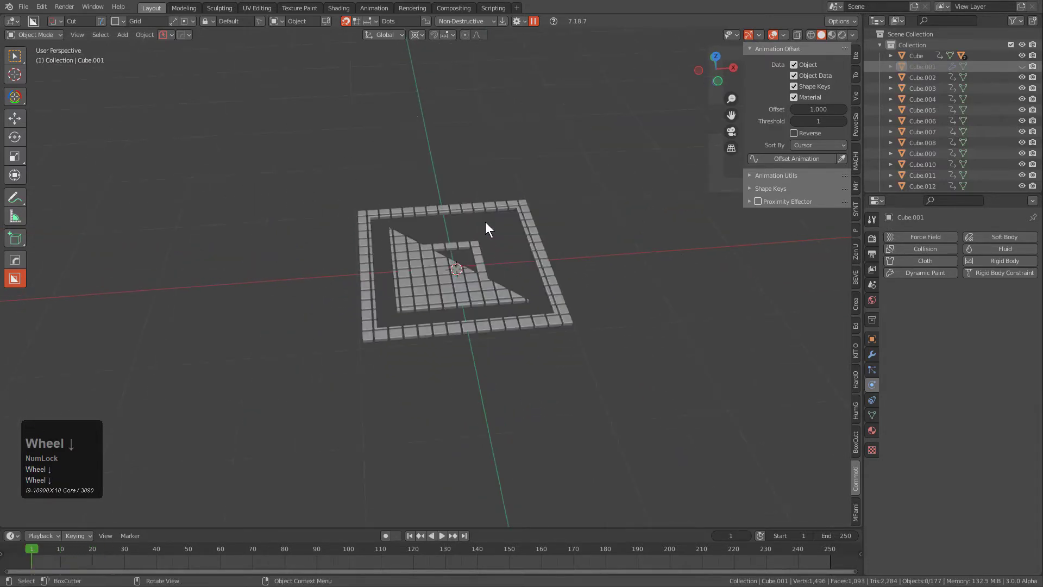
scroll(467, 254, "up", 2)
middle_click_drag(484, 222, 457, 316)
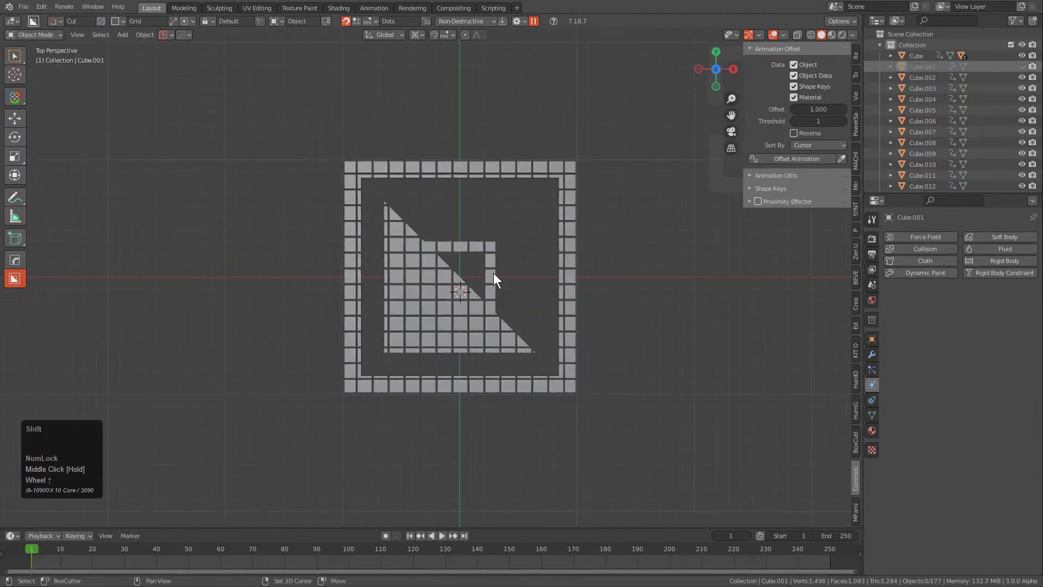
key("shift+v")
key("shift+c")
key("shift+c")
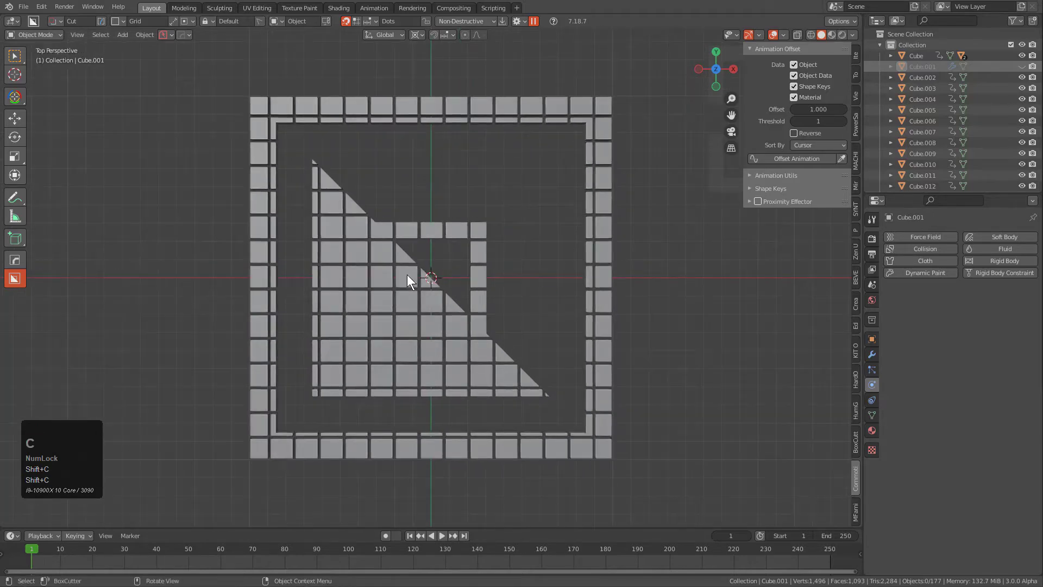
Select all grid pieces and offset their animation by cursor distance, with an offset of 3 and a threshold of 5
key("a")
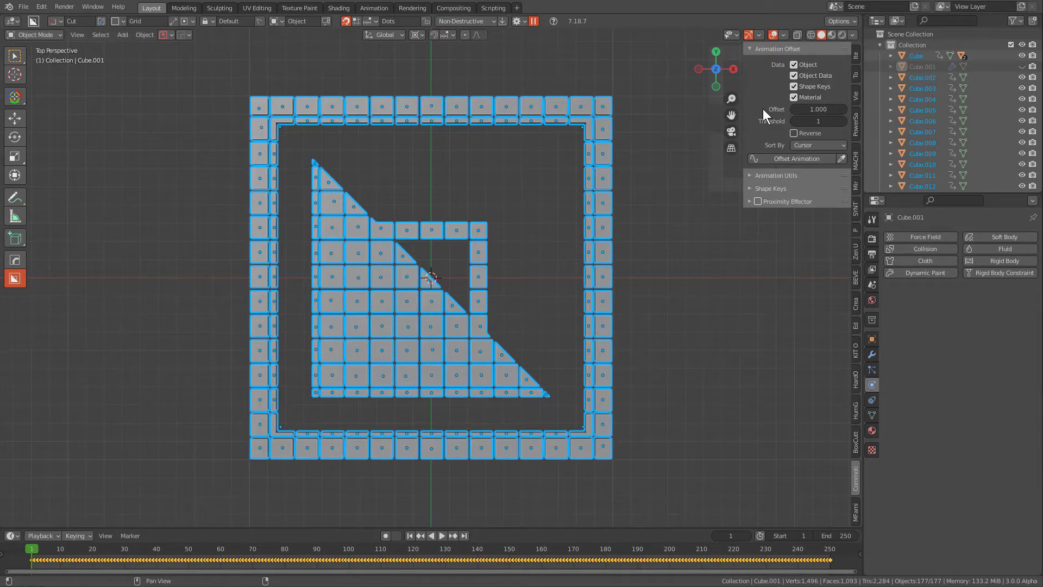
left_click(825, 110)
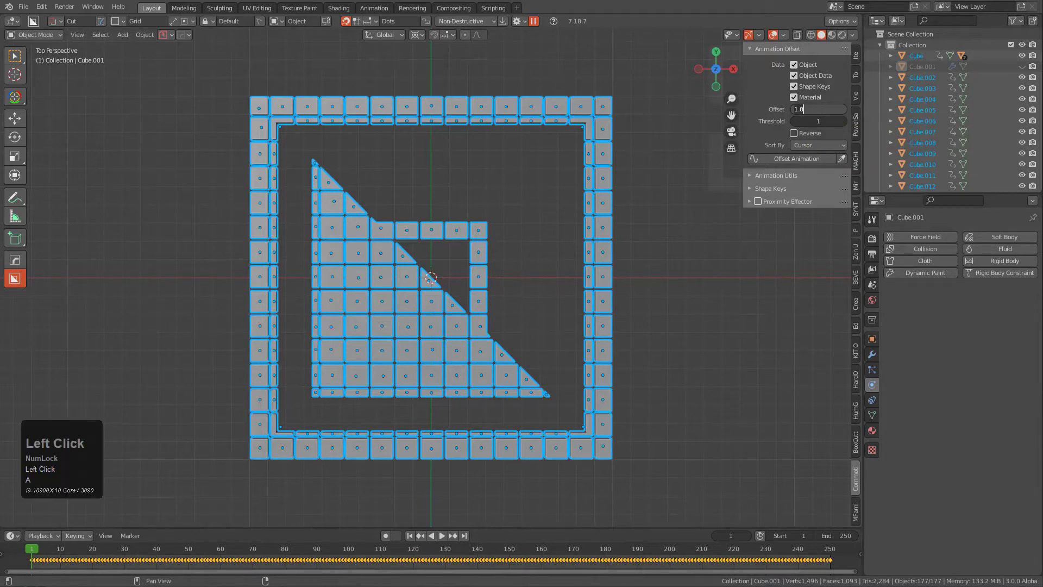
type("3")
key("KP_Enter")
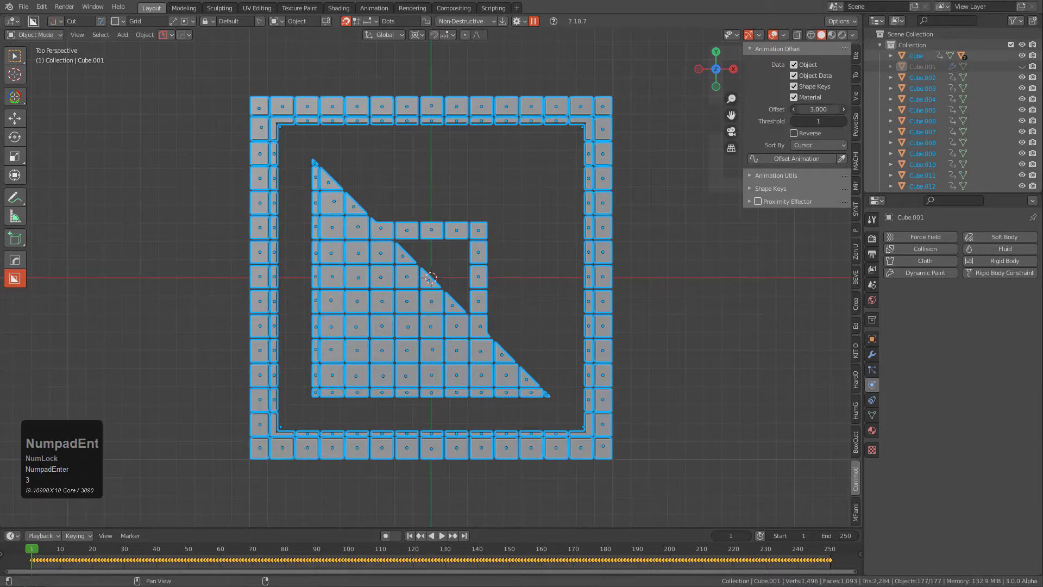
left_click(816, 121)
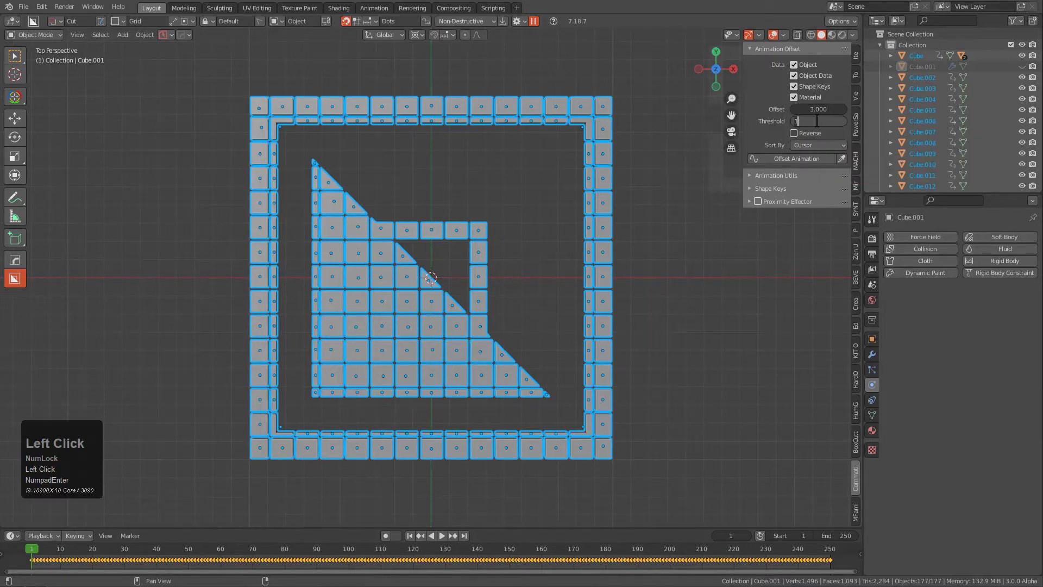
type("5")
key("KP_Enter")
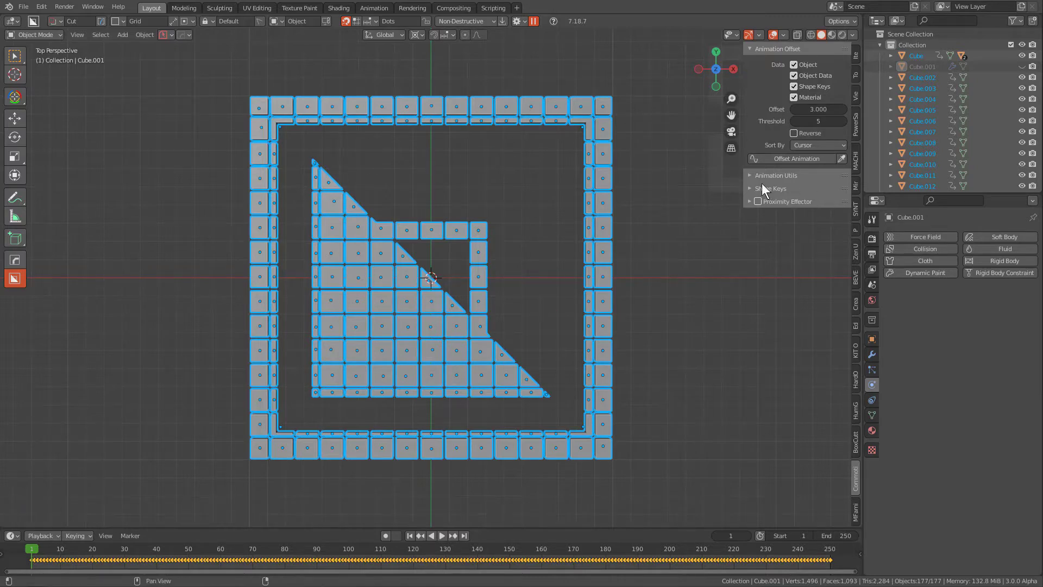
left_click(800, 158)
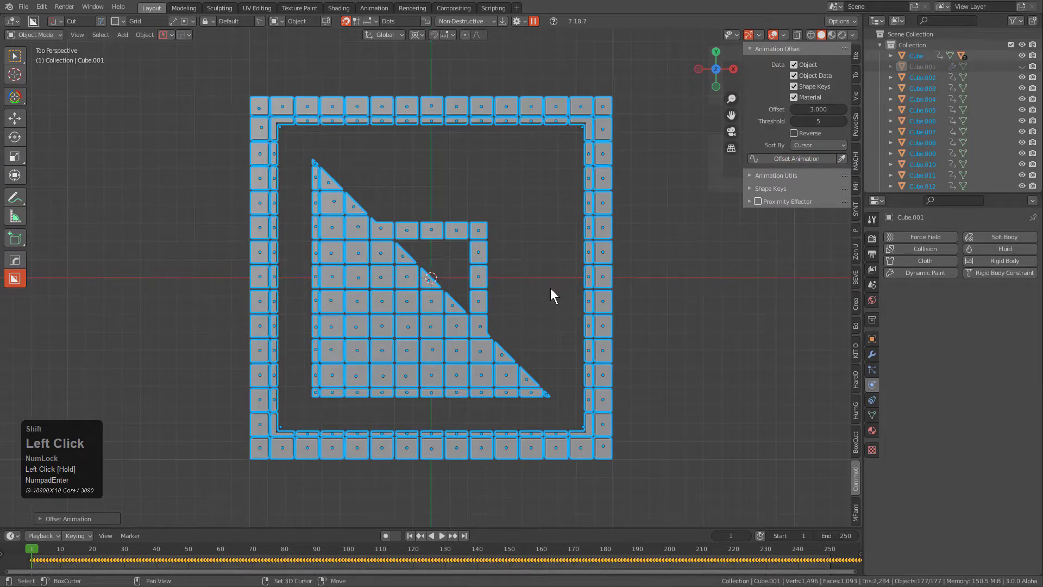
Play the offset animation from an angled view to examine the staggered scattering
key("space")
scroll(512, 324, "down", 2)
middle_click_drag(511, 323, 522, 269)
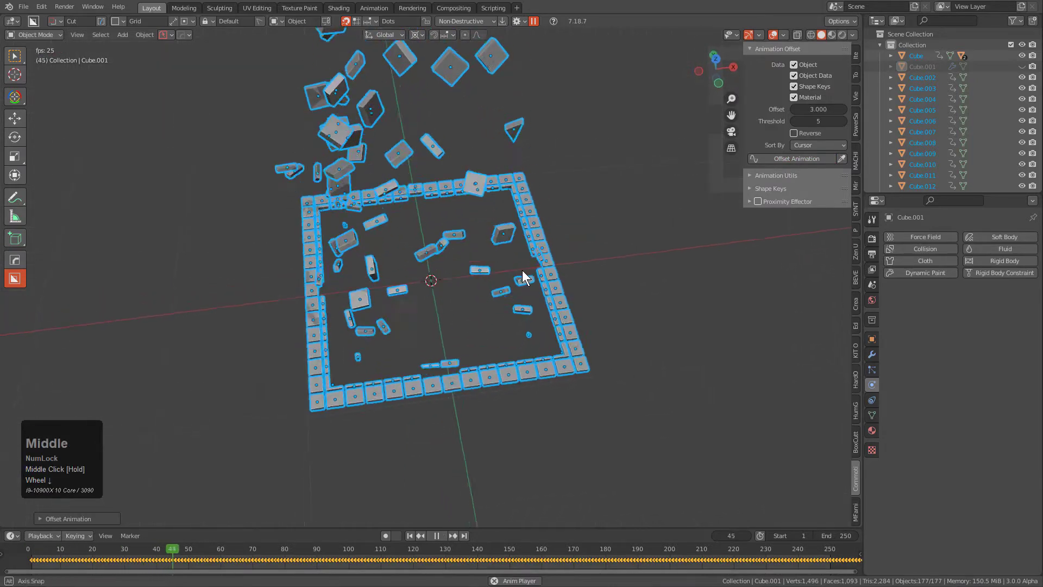
scroll(522, 269, "down", 1)
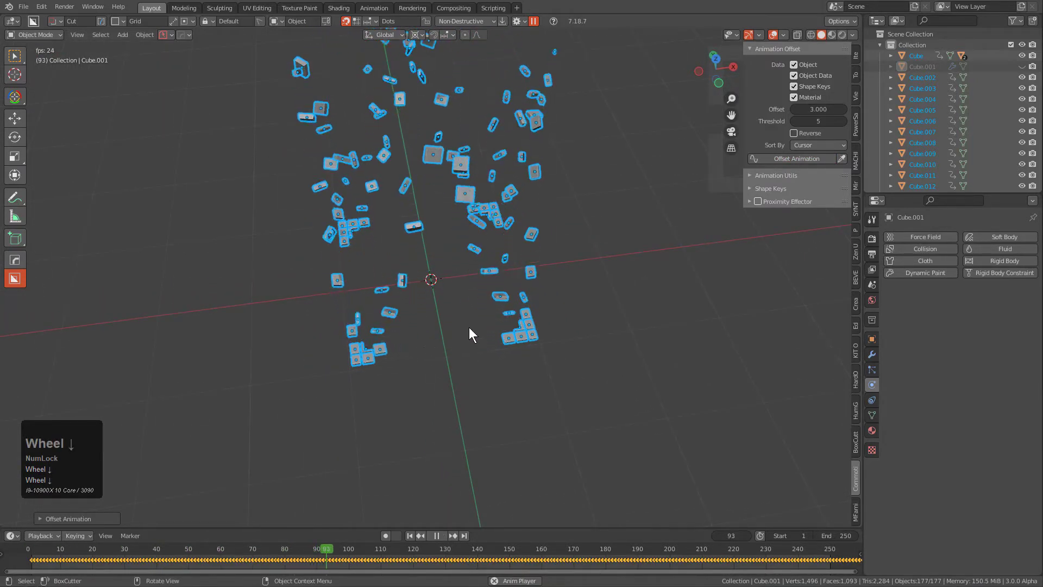
Play the staggered animation from the top with nothing selected to examine the scattering, and return to the first frame
key("Escape")
key("KP_7")
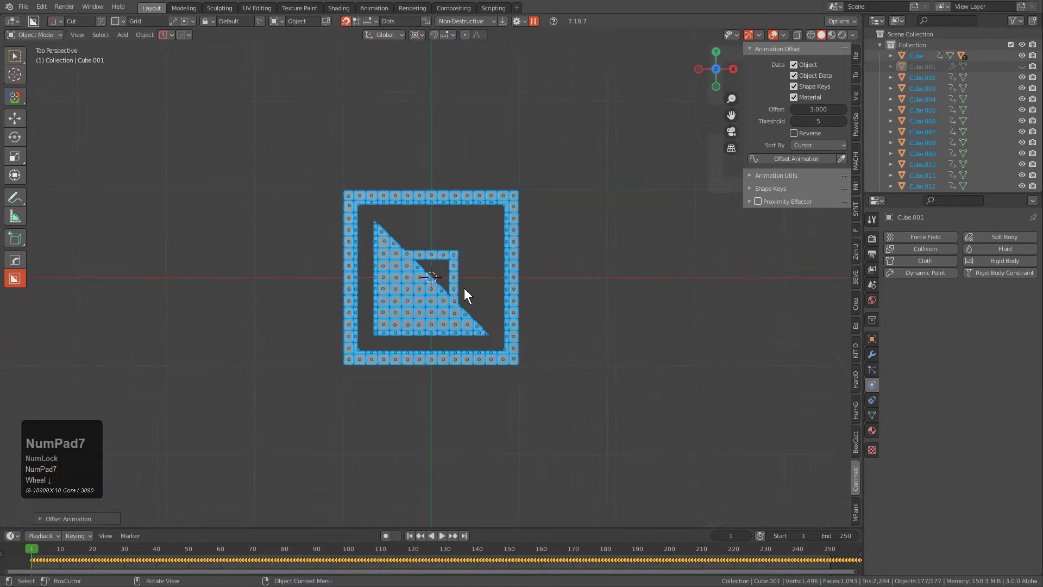
key("KP_5")
key("space")
key("alt+a")
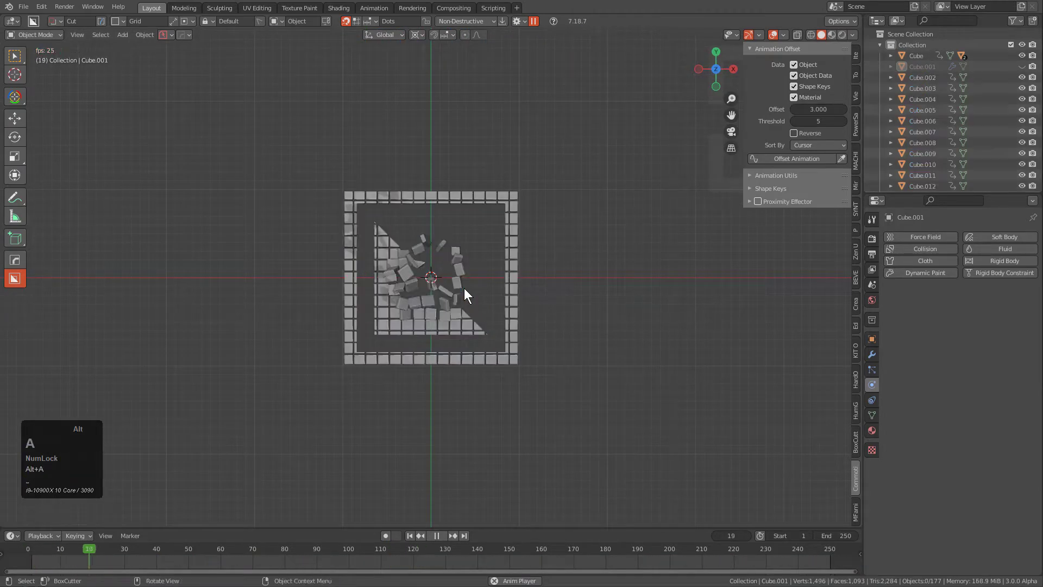
scroll(464, 288, "up", 2)
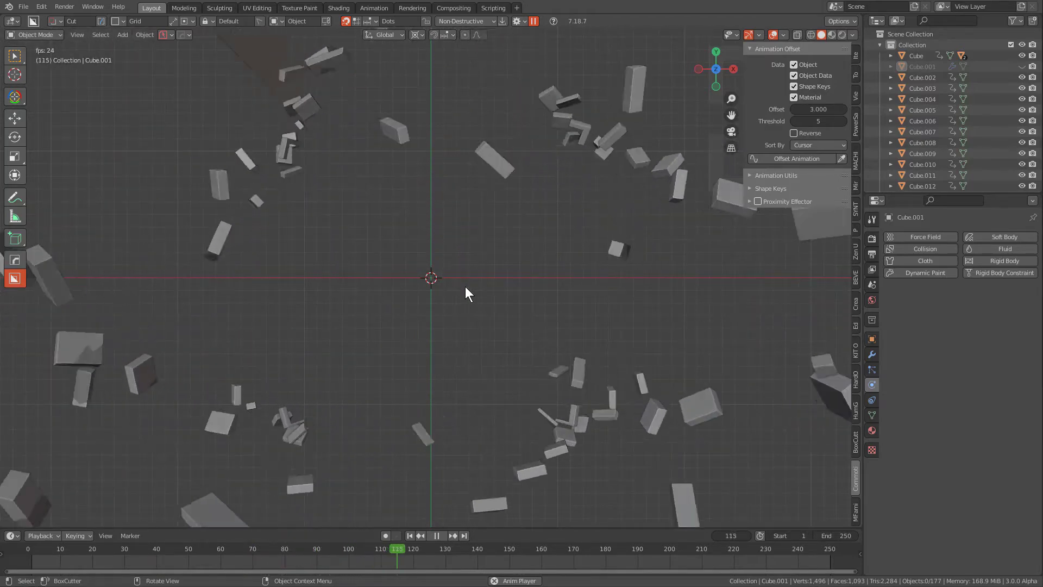
key("shift")
key("space")
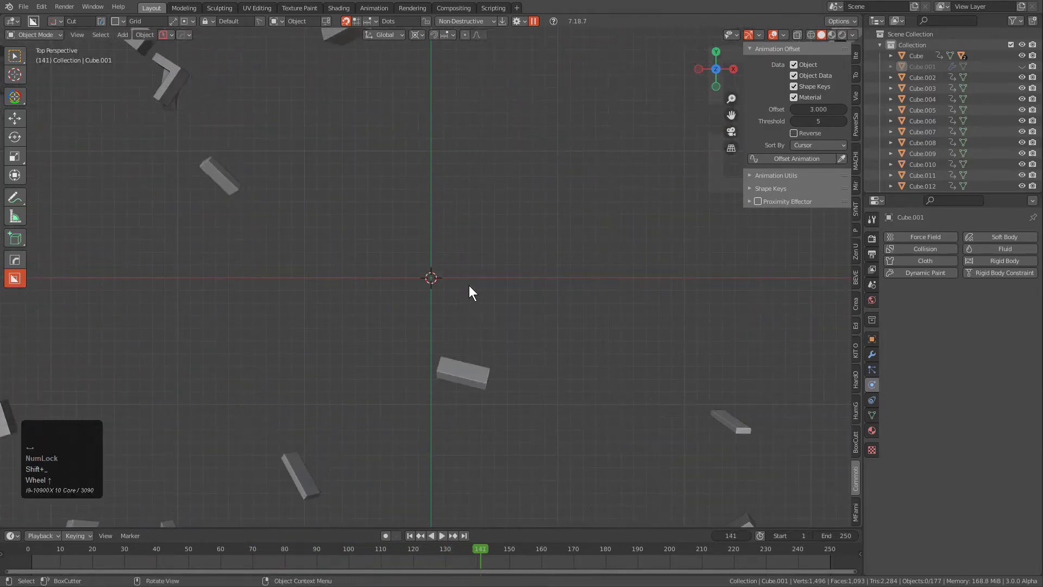
key("shift+Left")
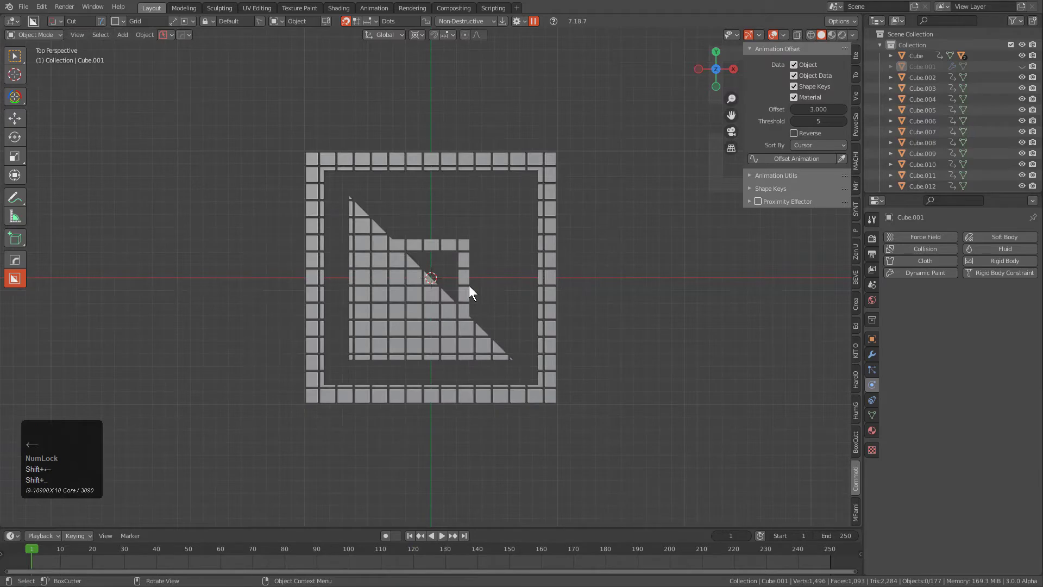
Select all grid pieces and reverse their keyframes in time by scaling them by -1 around frame 1
key("a")
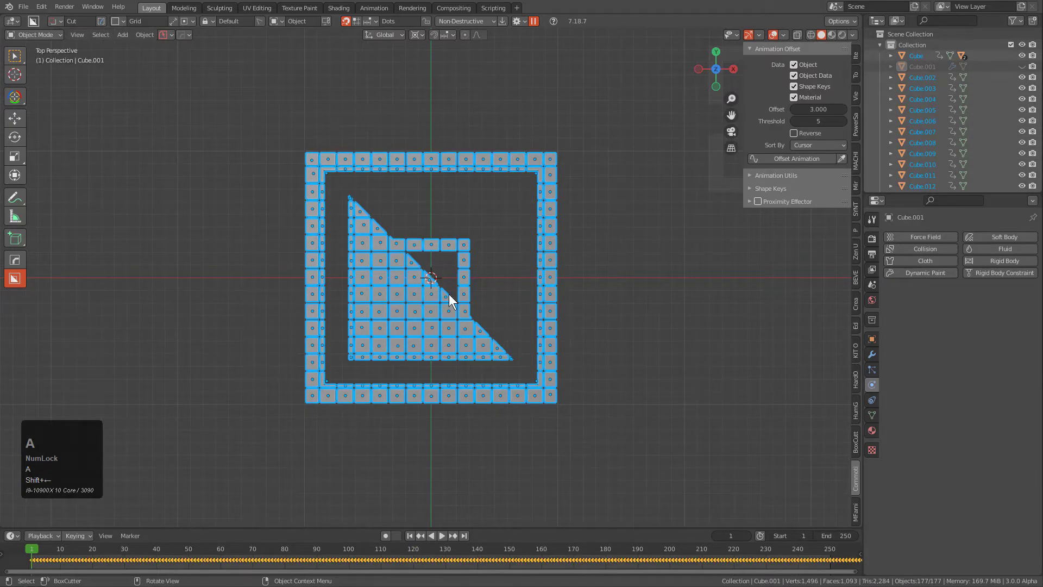
scroll(509, 569, "down", 3)
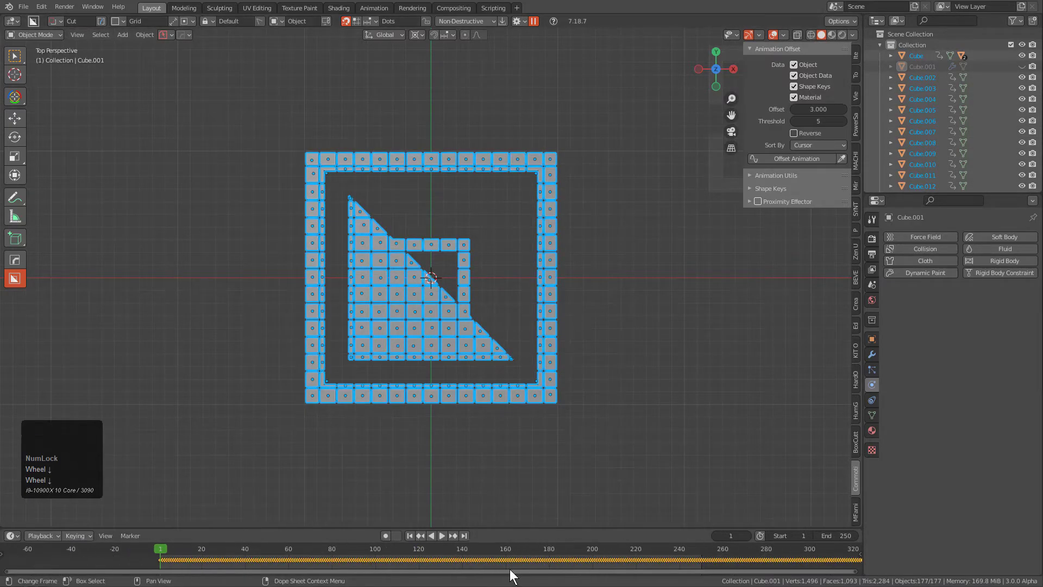
key("s")
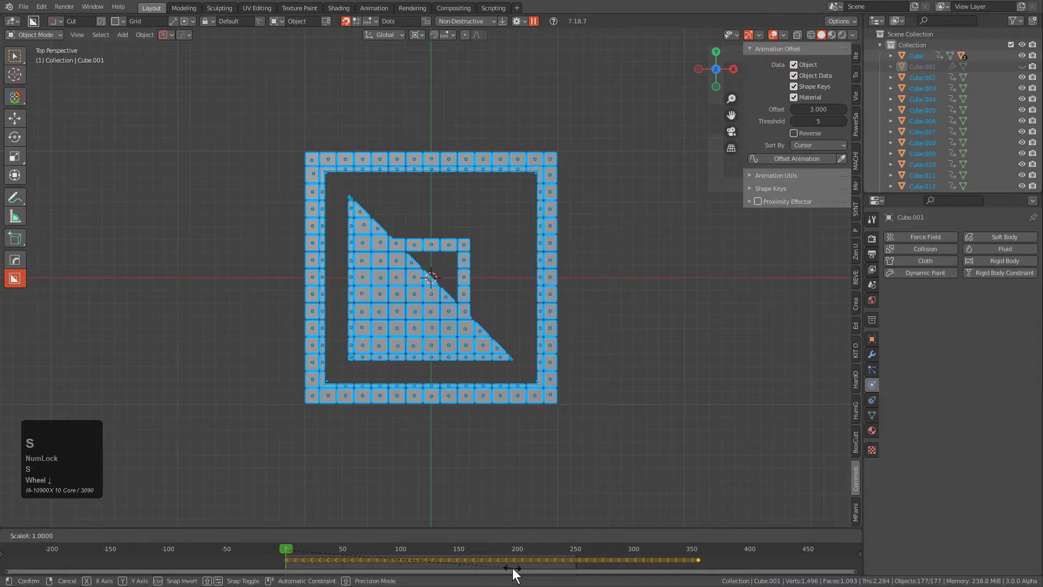
key("KP_Subtract")
key("KP_1")
key("KP_Enter")
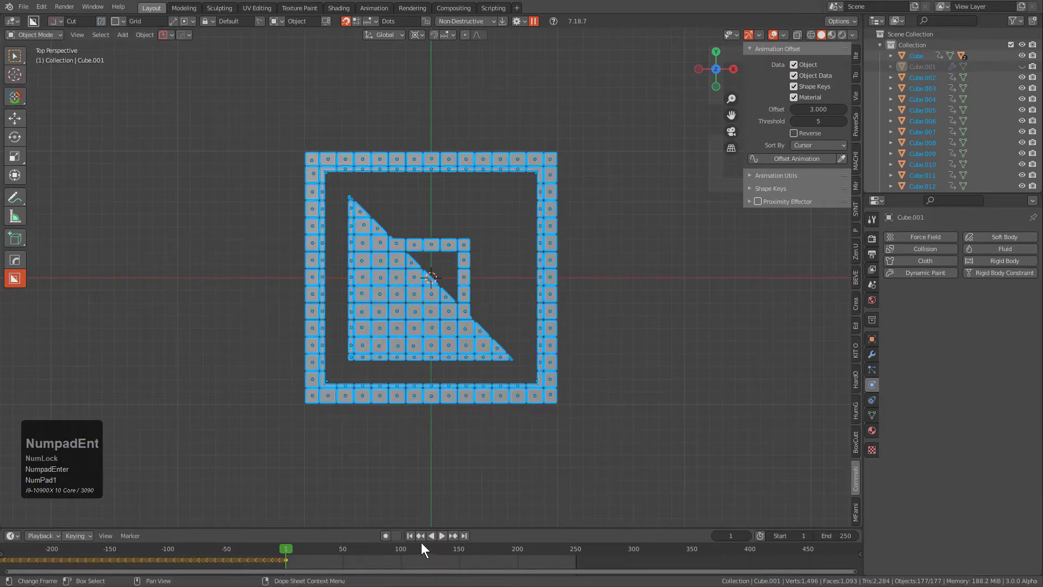
Shift the reversed keyframes 354 frames later so they start at about frame 1, and scrub through the motion
key("g")
key("x")
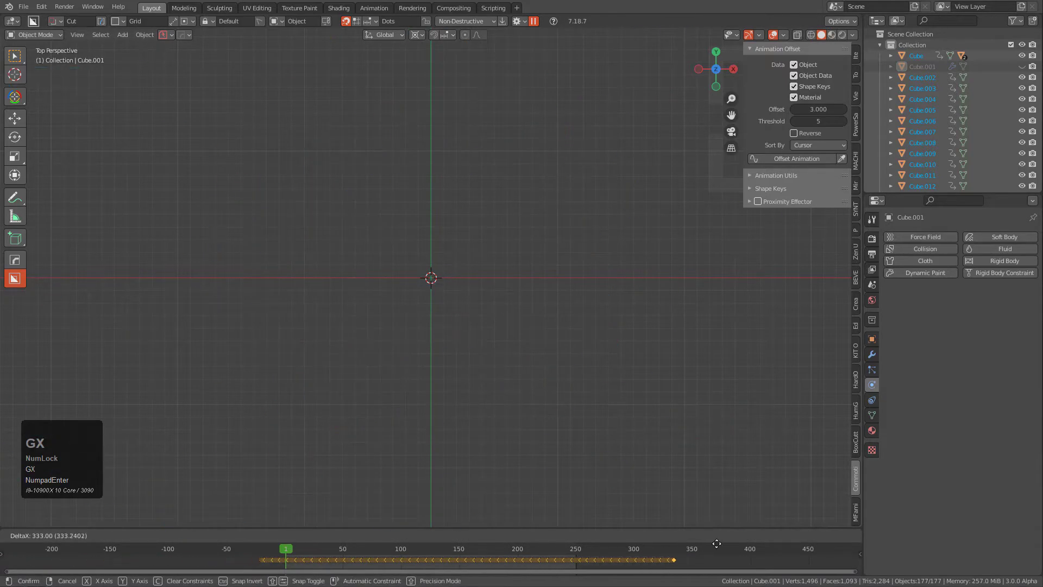
left_click(721, 544, "shift")
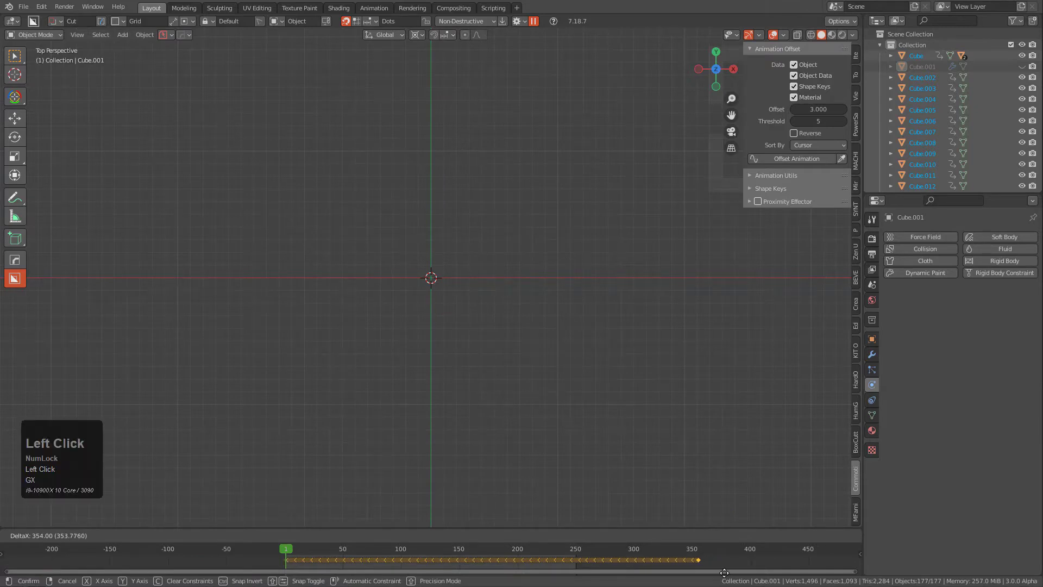
right_click(288, 566, "shift")
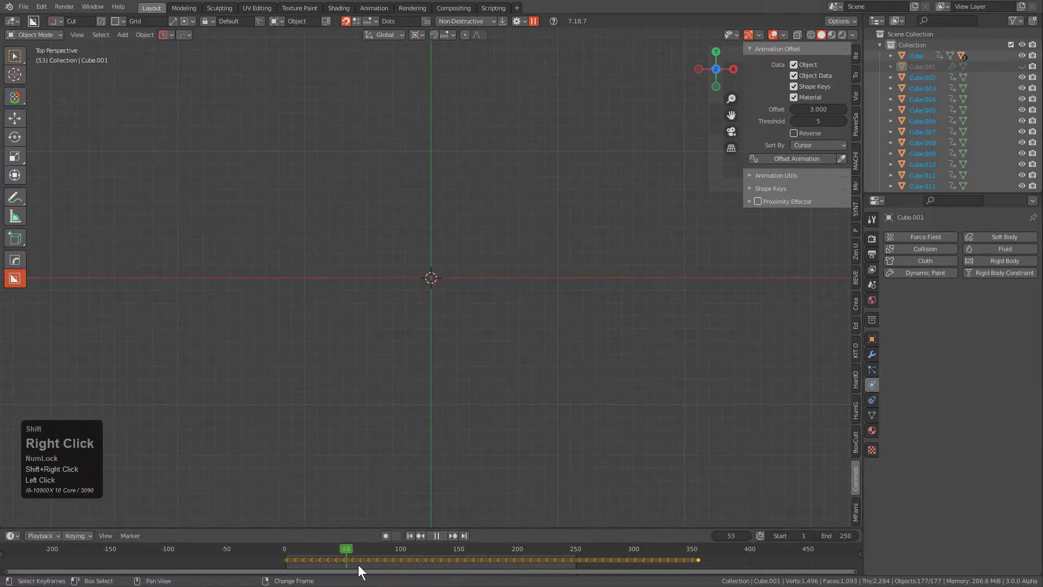
right_click_drag(504, 555, 358, 554, "shift")
right_click_drag(442, 549, 480, 548, "shift")
scroll(410, 350, "down", 3)
scroll(473, 471, "up", 3)
Move the keyframes earlier until the last one sits at about frame 190, and scrub to frame 203
key("g")
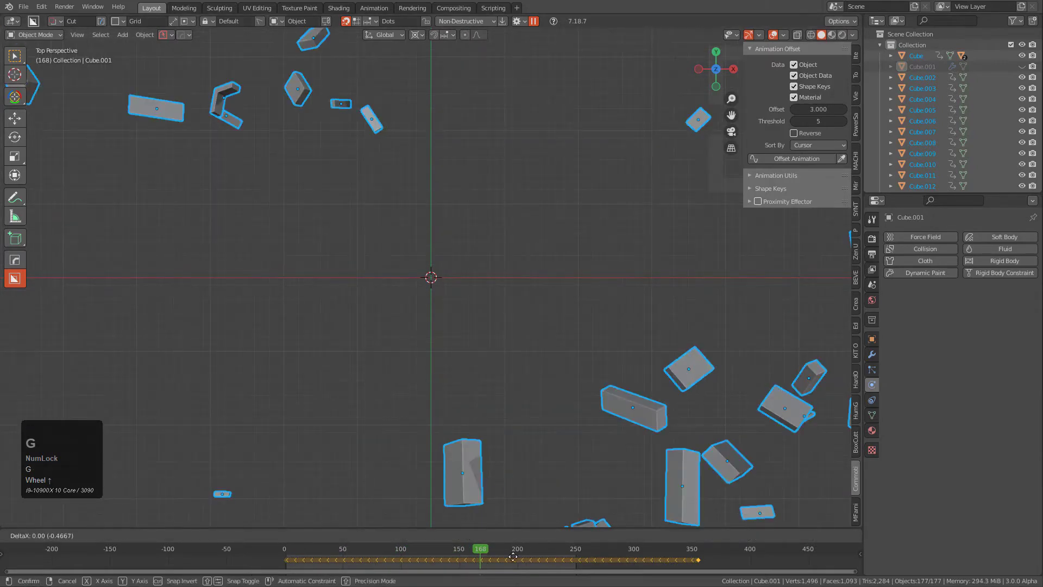
left_click(310, 559)
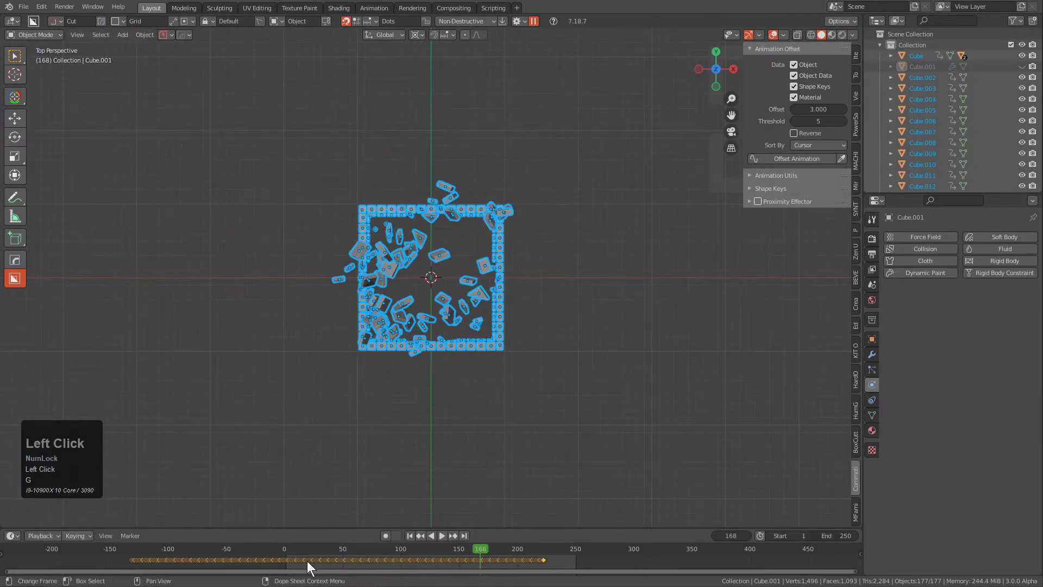
right_click_drag(307, 561, 373, 567, "shift")
key("g")
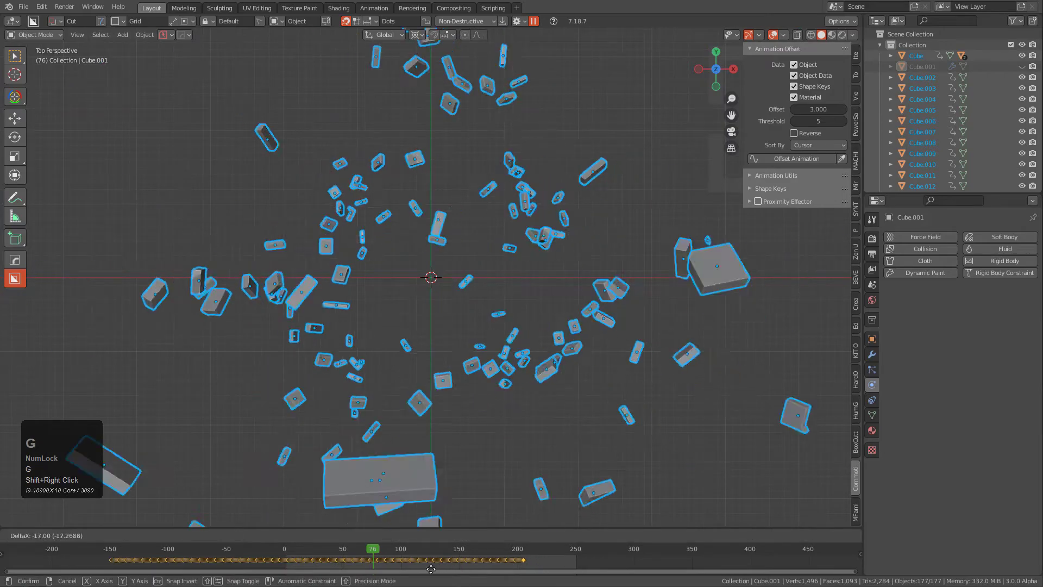
left_click(422, 568)
right_click_drag(299, 565, 521, 559, "shift")
Deselect the grid pieces and reveal all hidden objects, including the Cube.001 shell and the Slice object
scroll(490, 354, "up", 7)
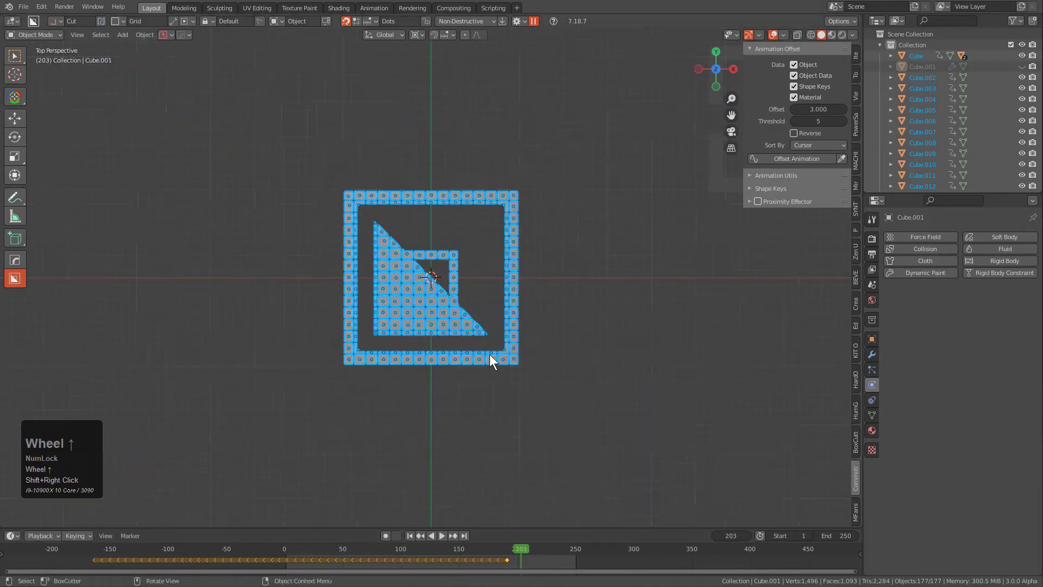
scroll(497, 342, "down", 2)
key("alt+a")
scroll(496, 340, "down", 3)
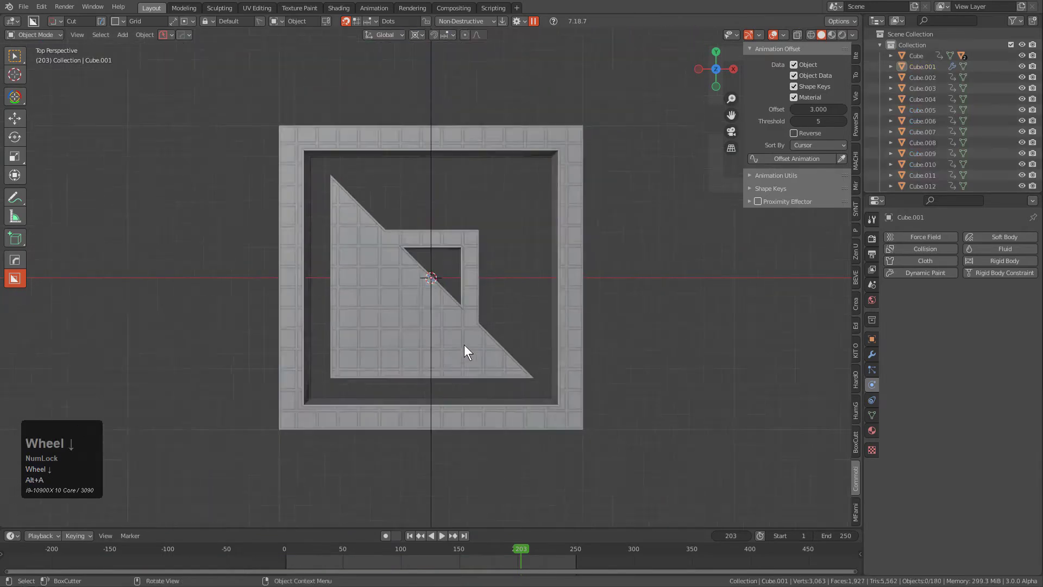
Turn off the viewport overlays and play the reassembly animation from the first frame
left_click(773, 35)
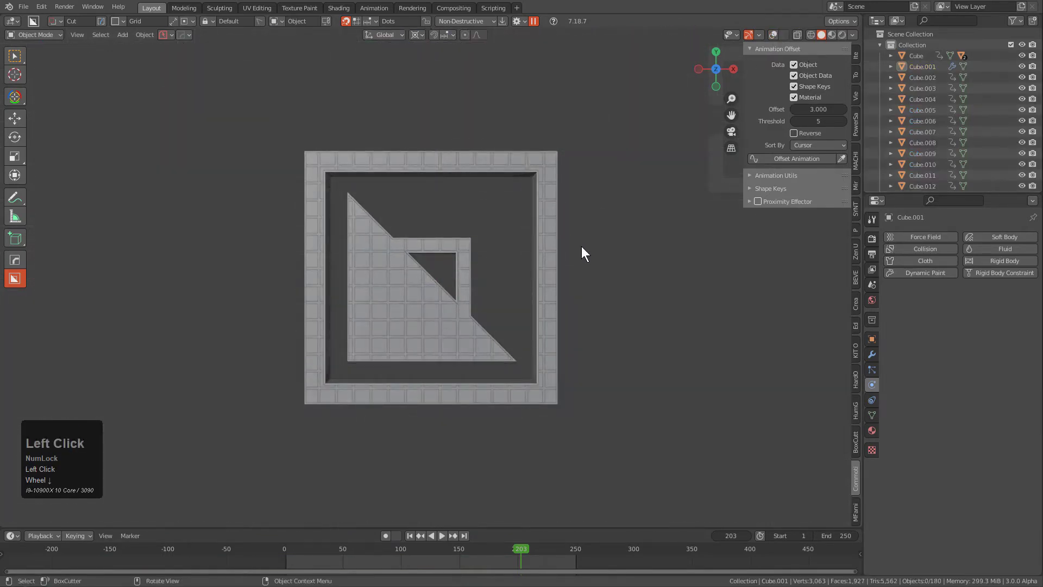
key("shift+Left")
key("space")
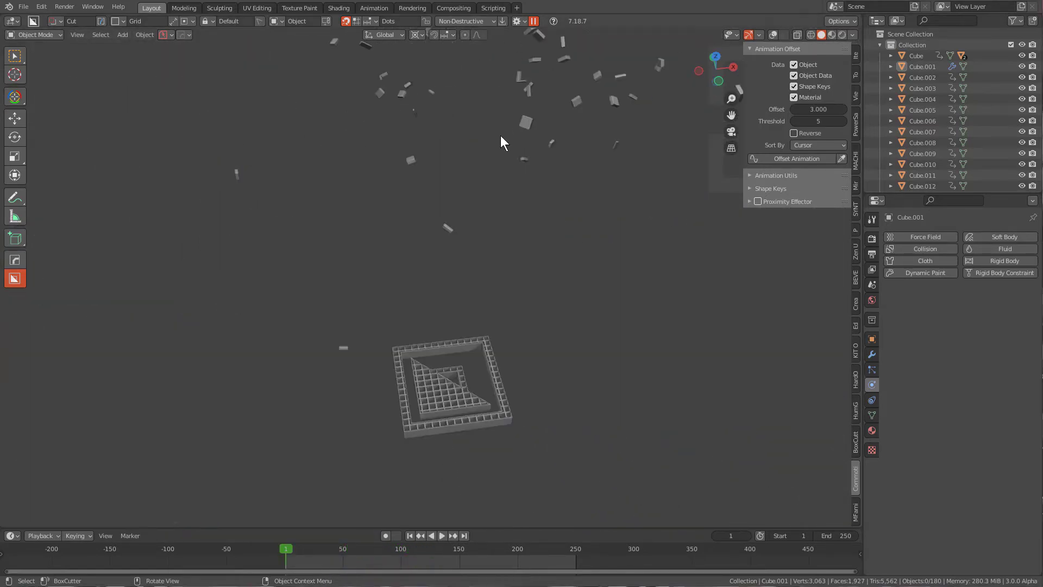
Turn the viewport overlays back on, hide the Turbulence force field and go to the last frame
left_click(773, 30)
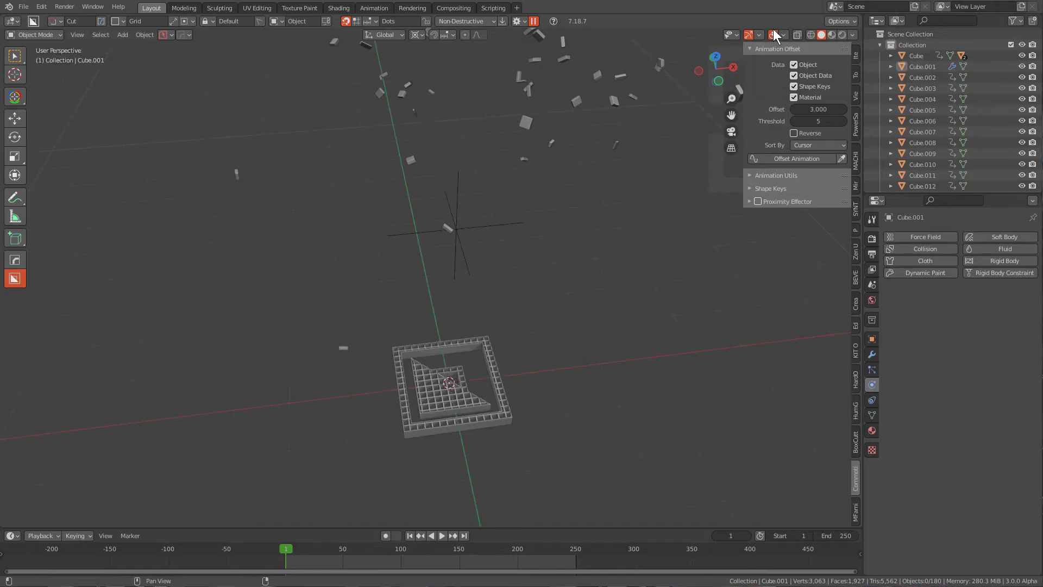
middle_click_drag(463, 256, 493, 288)
left_click(494, 279)
scroll(501, 330, "up", 3)
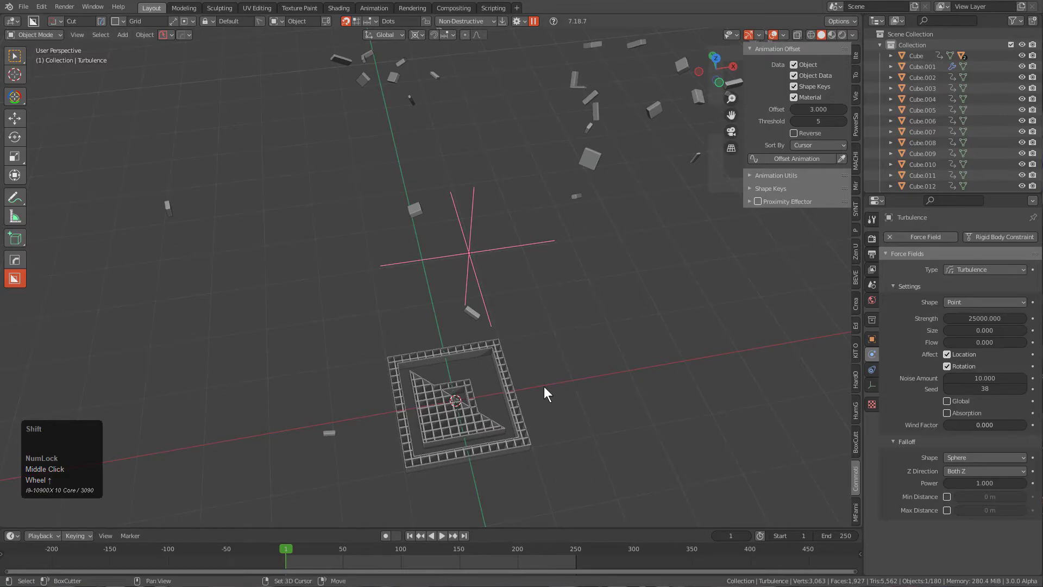
key("shift+Right")
key("h")
Hide the Cube.001 shell and the Slice object, leaving only the assembled grid pieces displayed
scroll(501, 343, "up", 5)
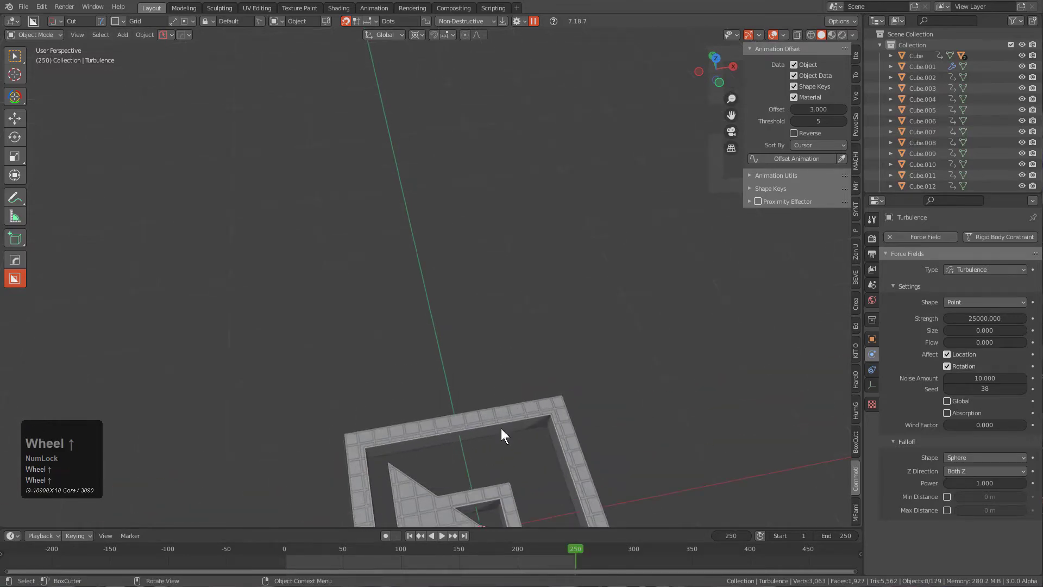
left_click(416, 365)
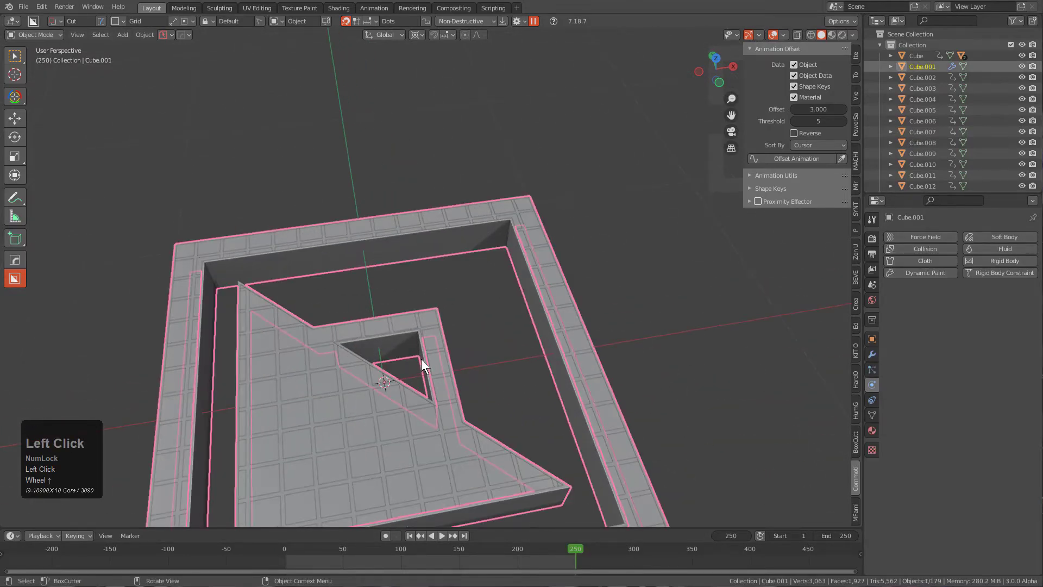
key("h")
left_click(512, 253)
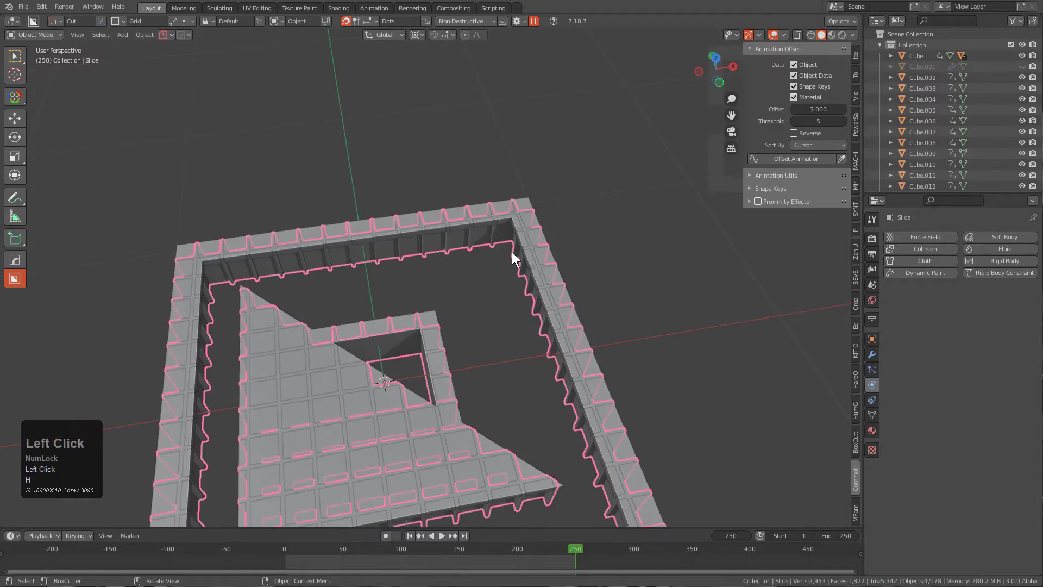
key("h")
scroll(505, 262, "down", 5)
scroll(498, 292, "up", 1)
mouse_move(497, 292)
middle_mouse_down()
mouse_move(511, 311)
mouse_move(478, 307)
mouse_move(493, 288)
mouse_move(480, 292)
middle_mouse_up()
scroll(513, 311, "up", 2)
scroll(515, 306, "down", 2)
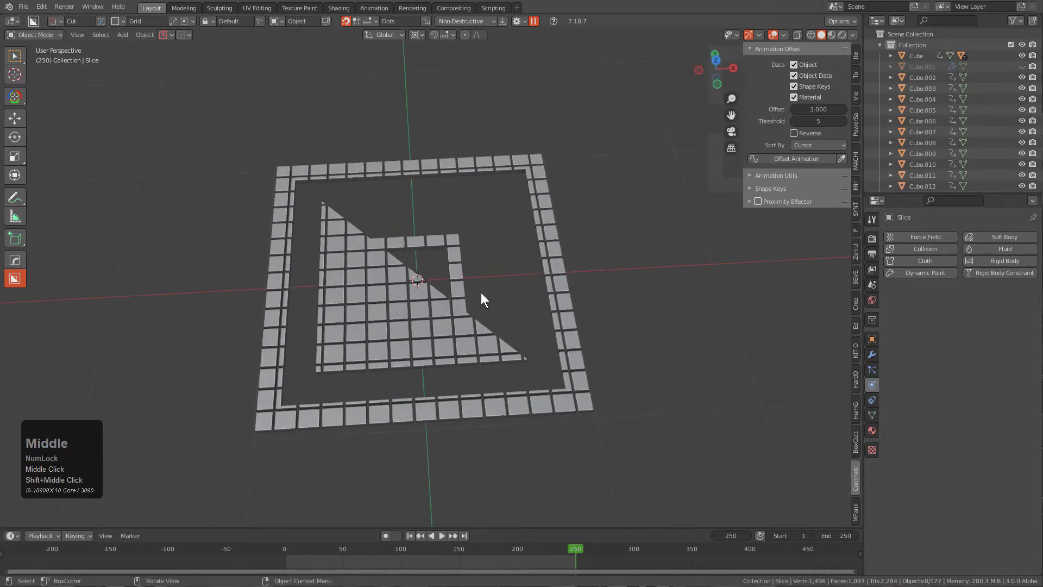
Select all grid pieces and move them to a new collection named "aff"
key("a")
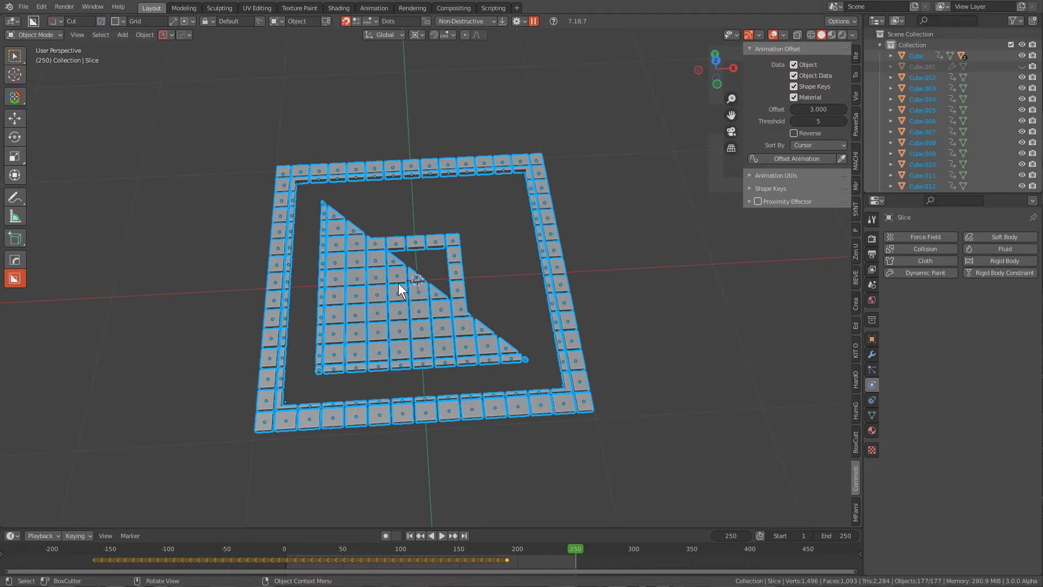
key("m")
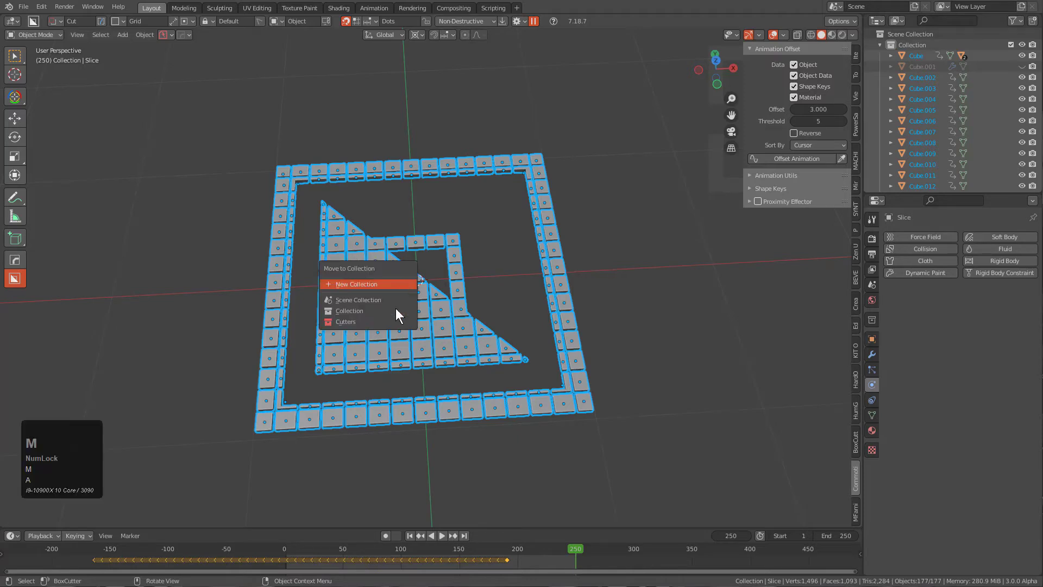
left_click(376, 285)
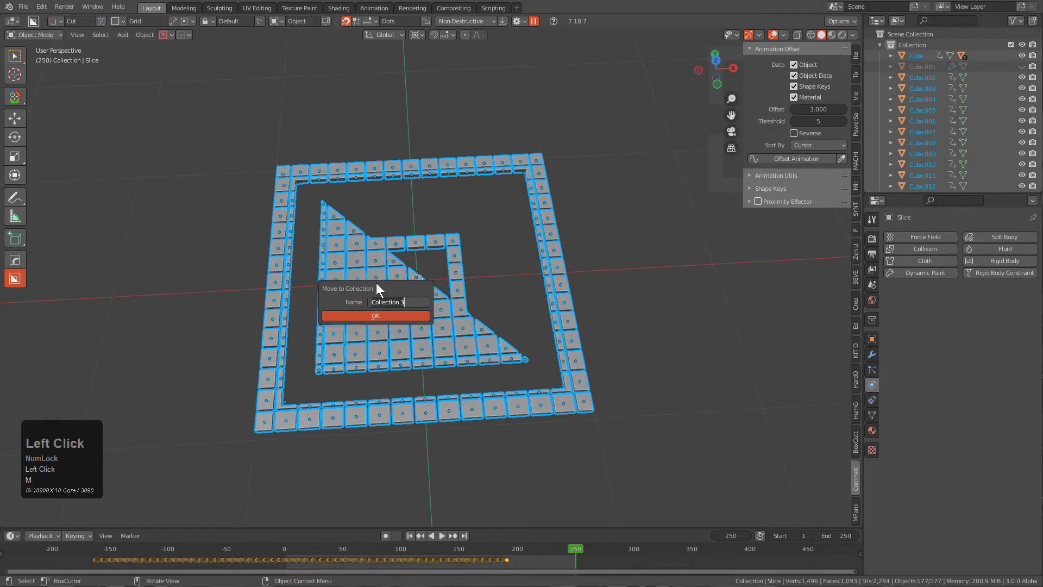
type("aff")
key("Return")
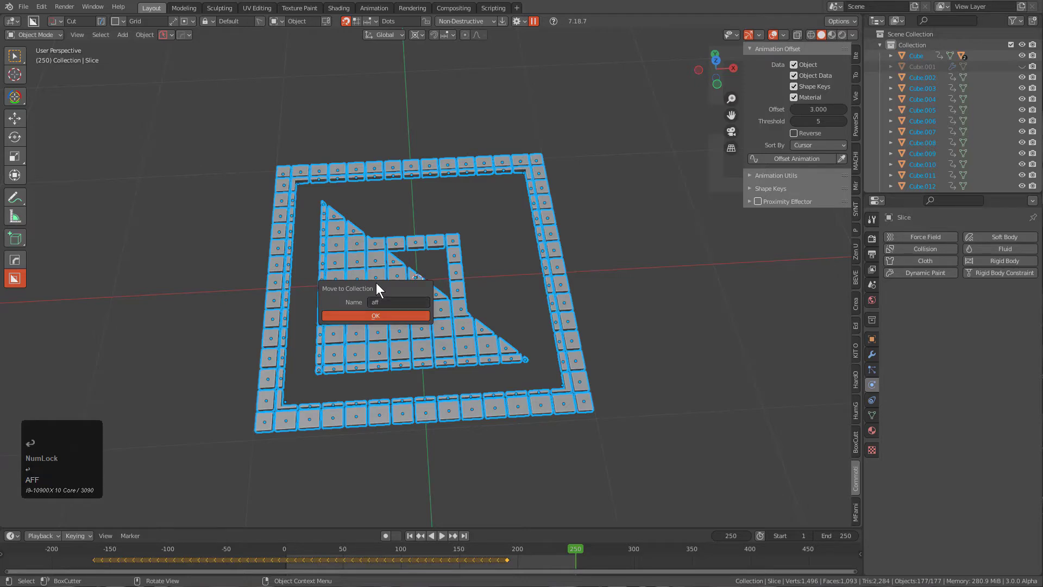
left_click(386, 316)
scroll(696, 199, "down", 2)
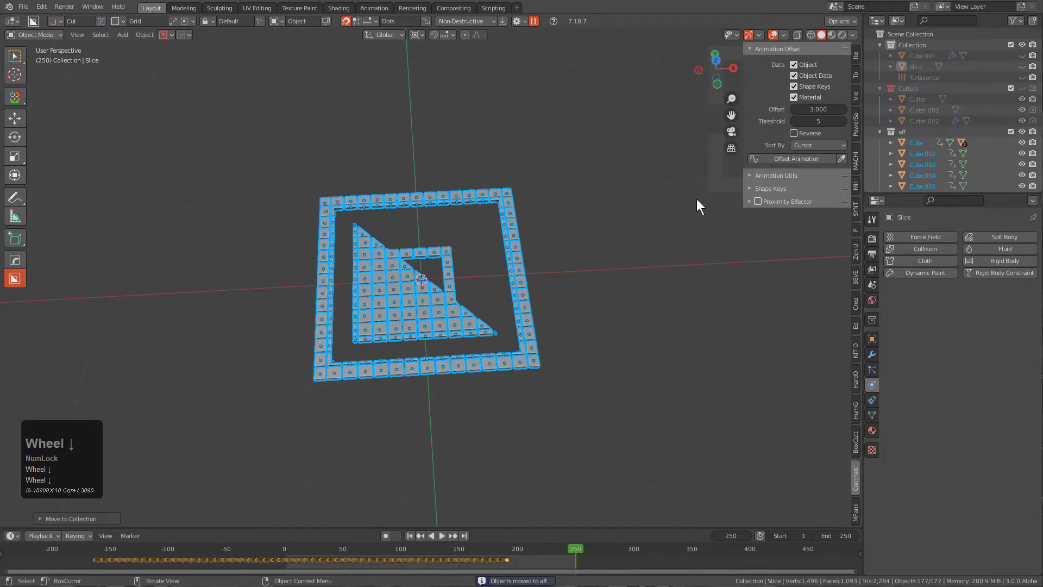
Collapse the aff collection in the outliner and create a new empty collection named "eff"
left_click(879, 132)
left_click(879, 132)
right_click(869, 144)
left_click(868, 143)
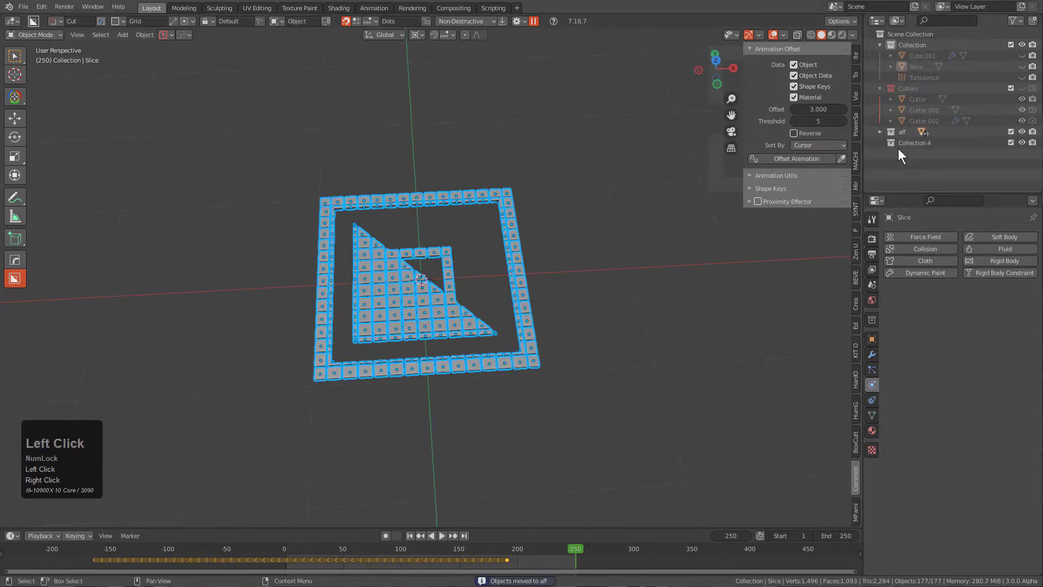
double_click(908, 142)
type("eff")
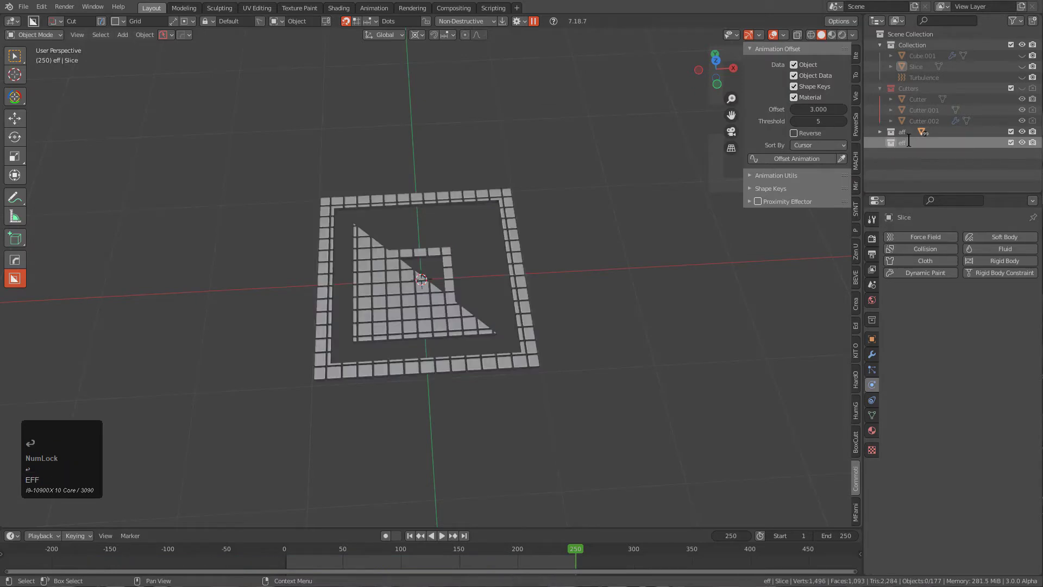
key("Return")
Add a sphere empty to the eff collection at the world origin and enlarge its display size well beyond the frame
key("shift+a")
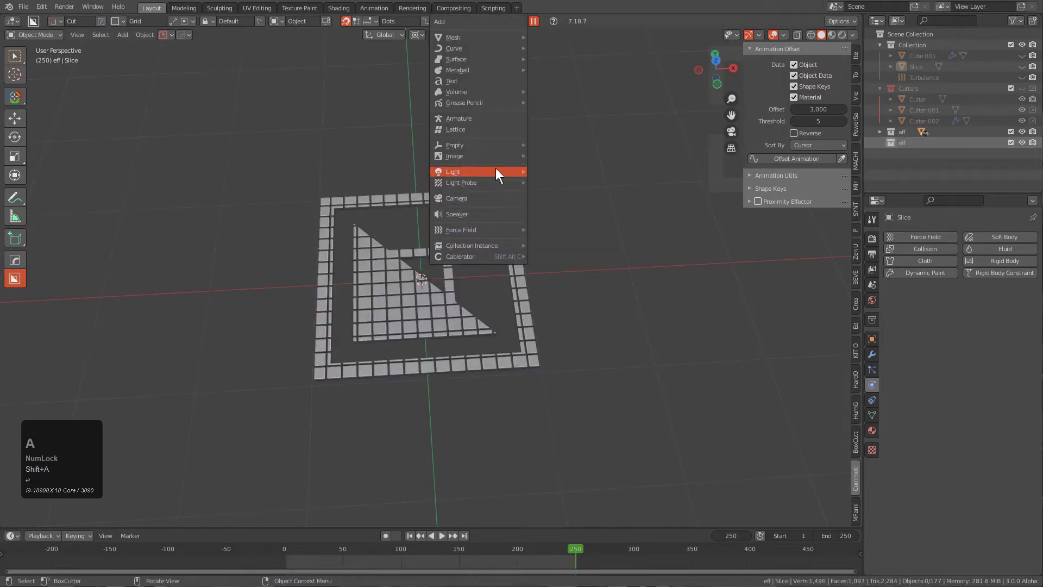
left_click(496, 145)
left_click(554, 205)
right_click(473, 250)
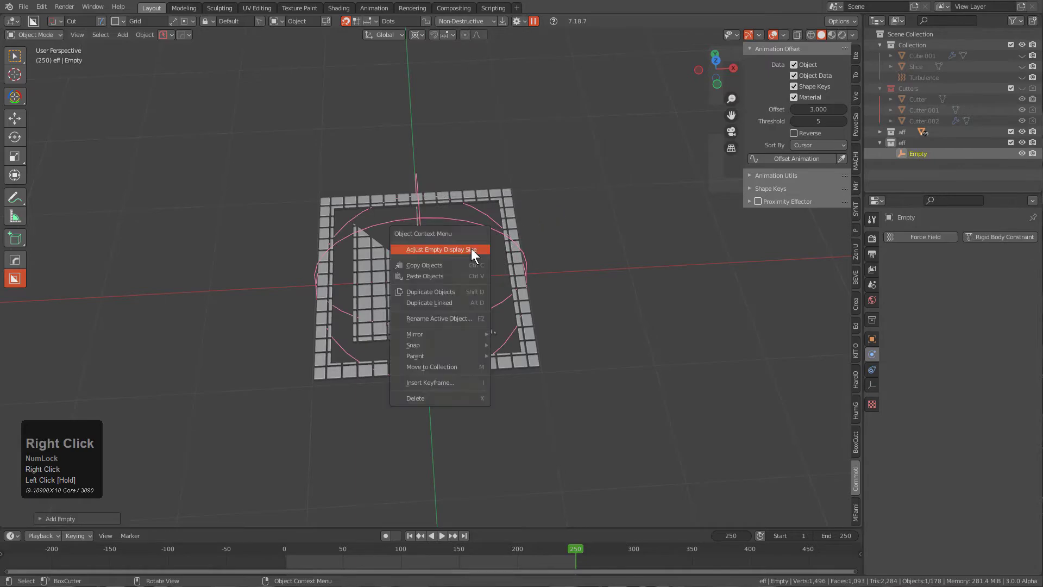
left_click(473, 251)
left_click(578, 259)
scroll(451, 283, "down", 3)
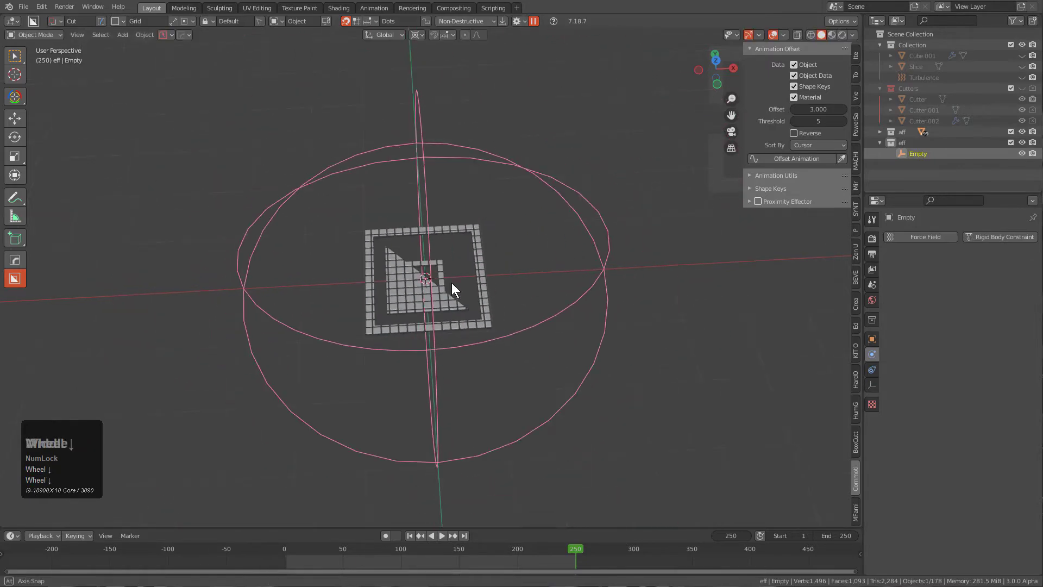
Enable the Proximity Effector and show its settings, collapsing the Animation Offset settings
middle_click_drag(451, 283, 549, 239)
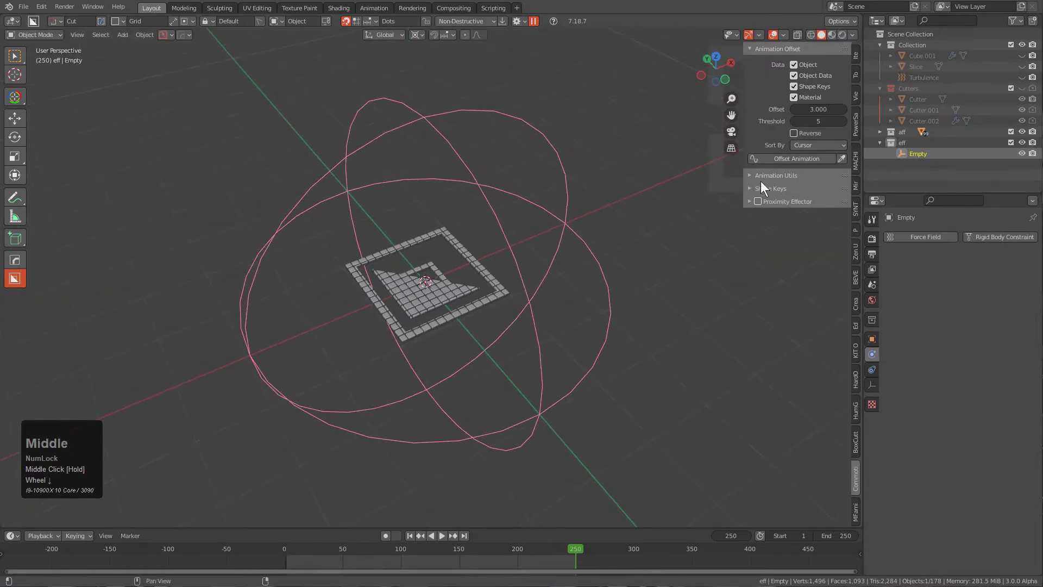
left_click(765, 201)
left_click(757, 200)
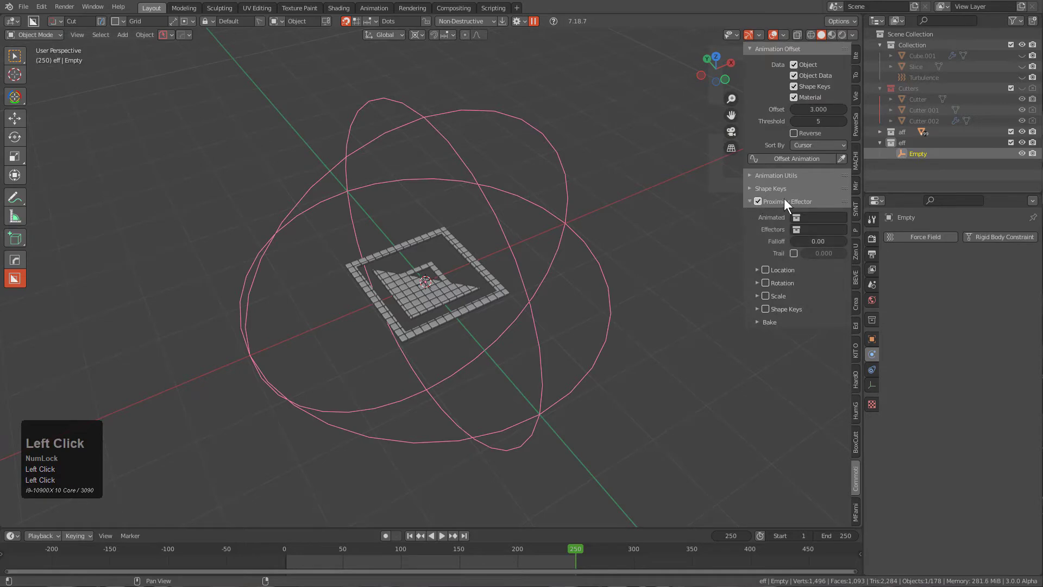
left_click(757, 50)
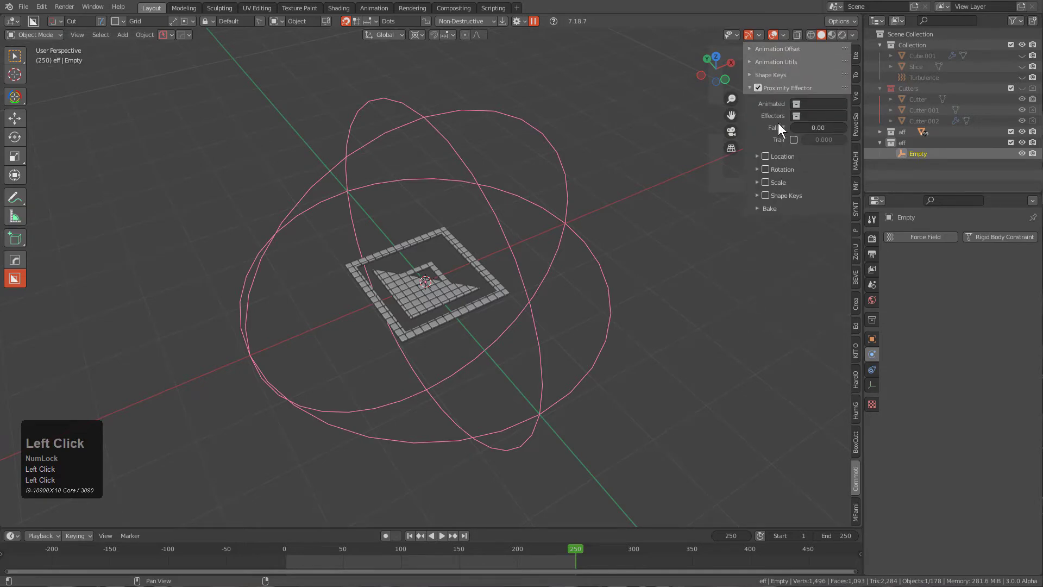
Assign aff as the effector's animated collection and eff as its effectors, with falloff 0.75 and trail enabled at 0.167
left_click(818, 103)
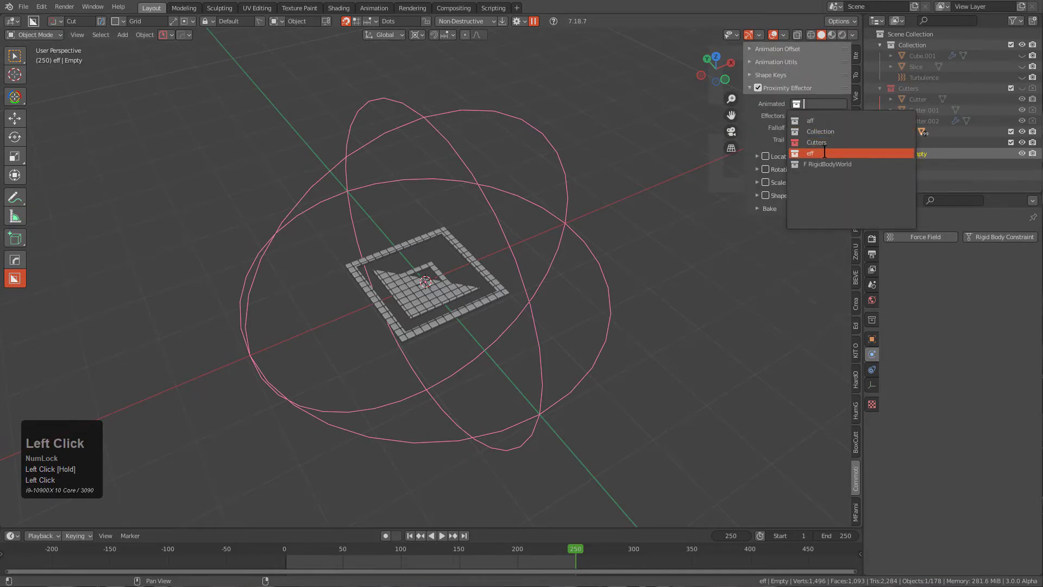
left_click(827, 121)
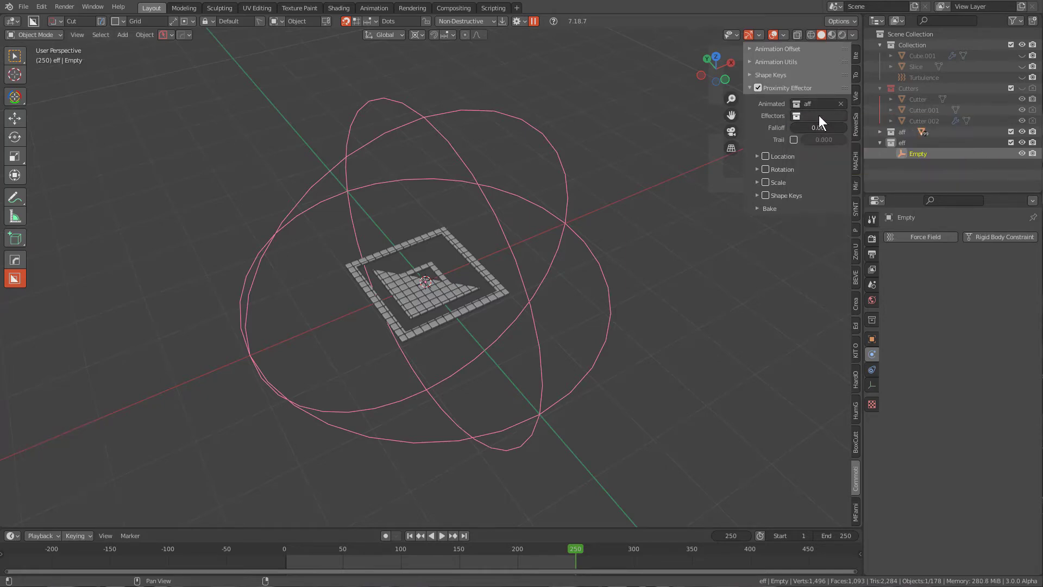
left_click(819, 115)
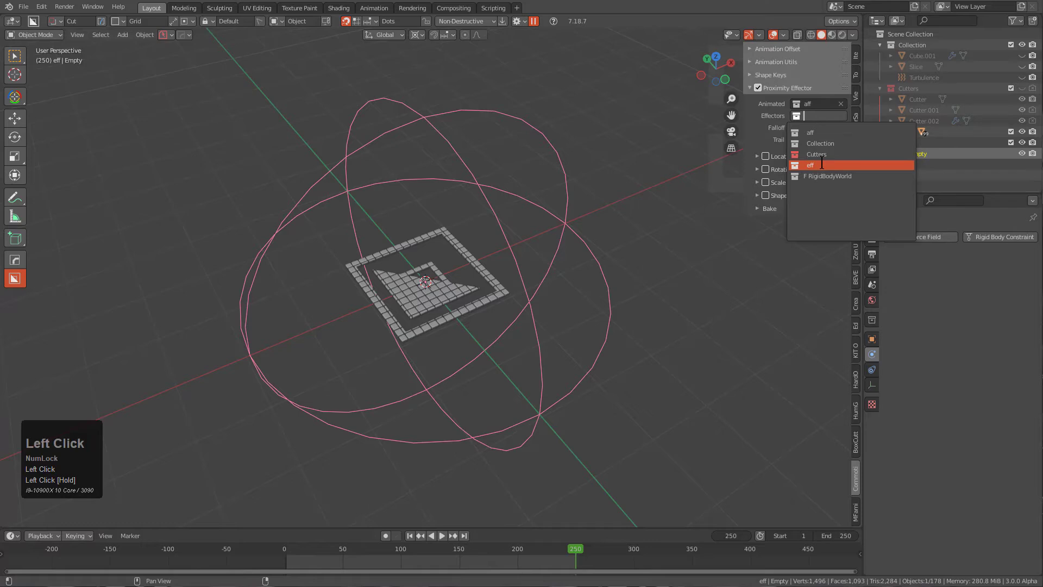
left_click(822, 164)
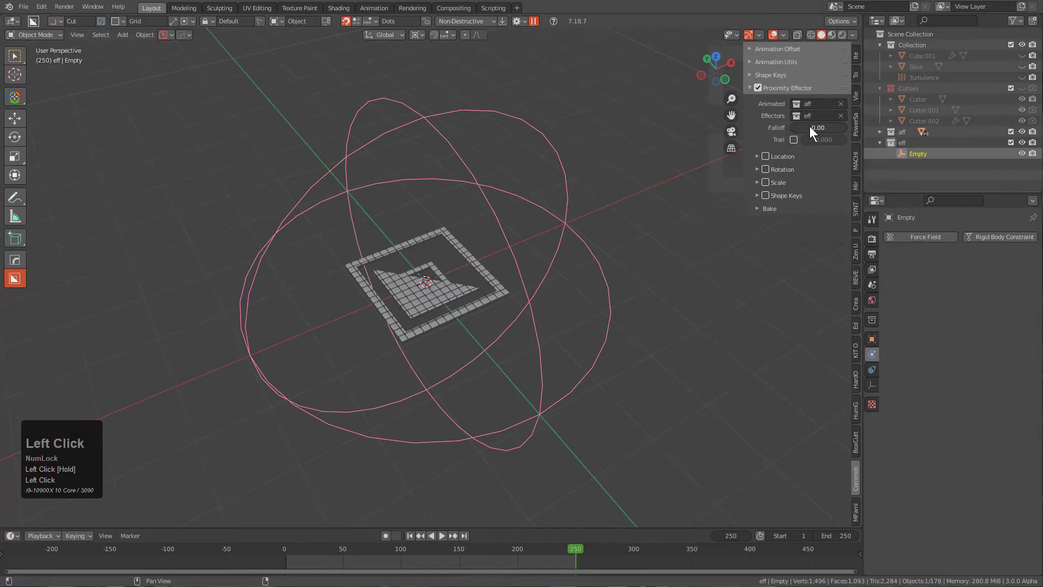
mouse_move(813, 125)
left_mouse_down()
mouse_move(800, 126)
mouse_move(822, 140)
left_mouse_up()
left_click(794, 140)
Enable the proximity effector's Scale effect and set its second set of X, Y and Z values to 0 m
left_click(773, 183)
left_click(765, 182)
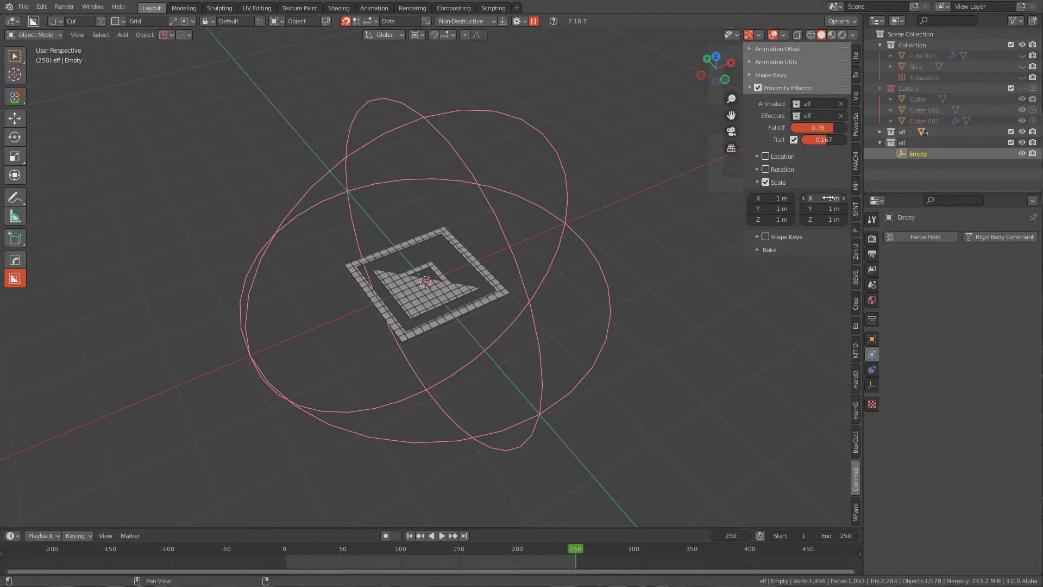
left_click_drag(819, 200, 819, 220)
type("0")
key("Return")
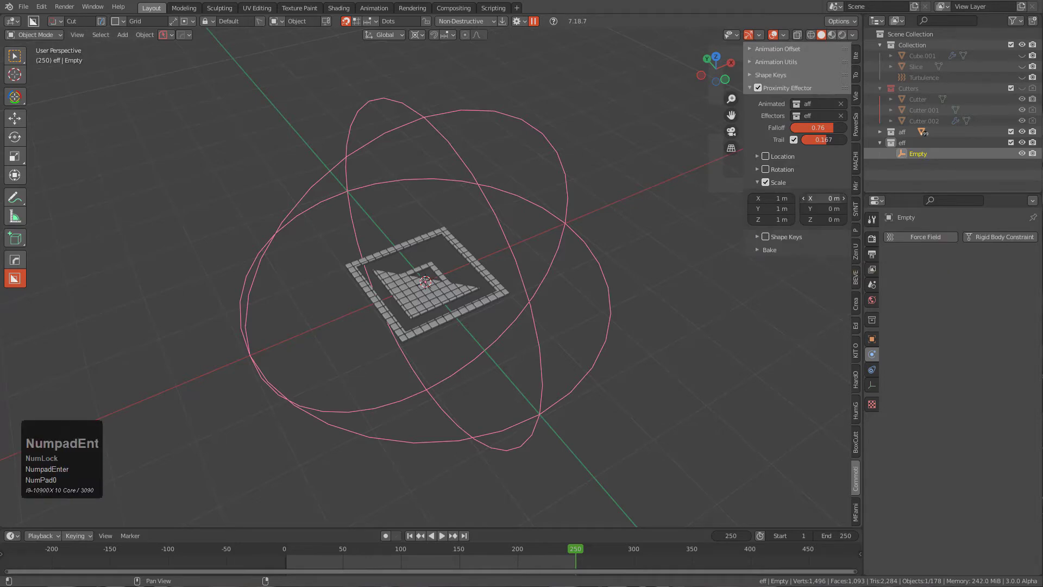
Go to frame 128 and set the Proximity Effector's first scale column to 0 m and second to 1 m on all axes
scroll(523, 259, "down", 4)
middle_click_drag(490, 407, 494, 395, "shift")
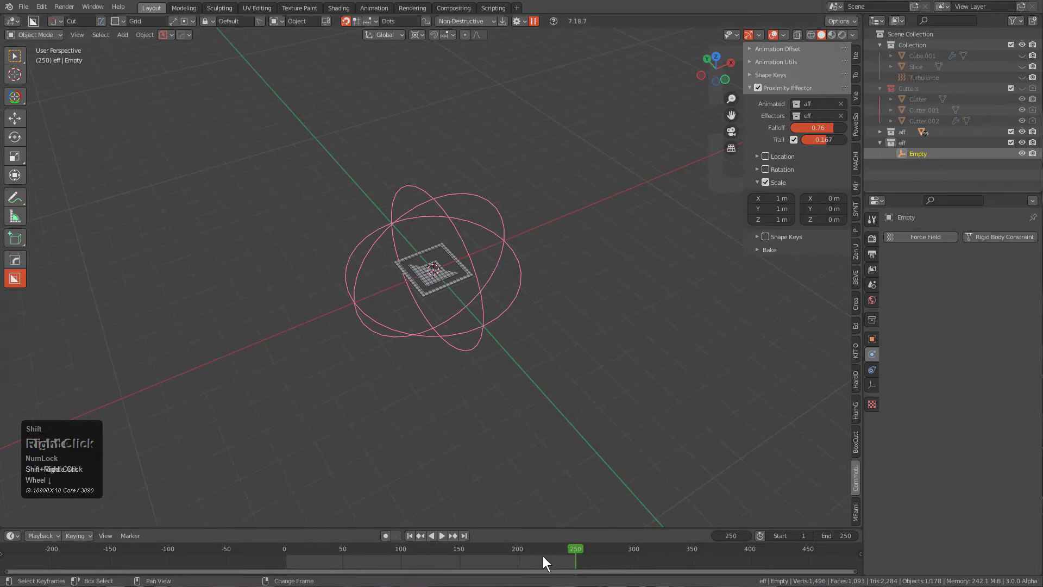
right_click_drag(543, 556, 433, 549, "shift")
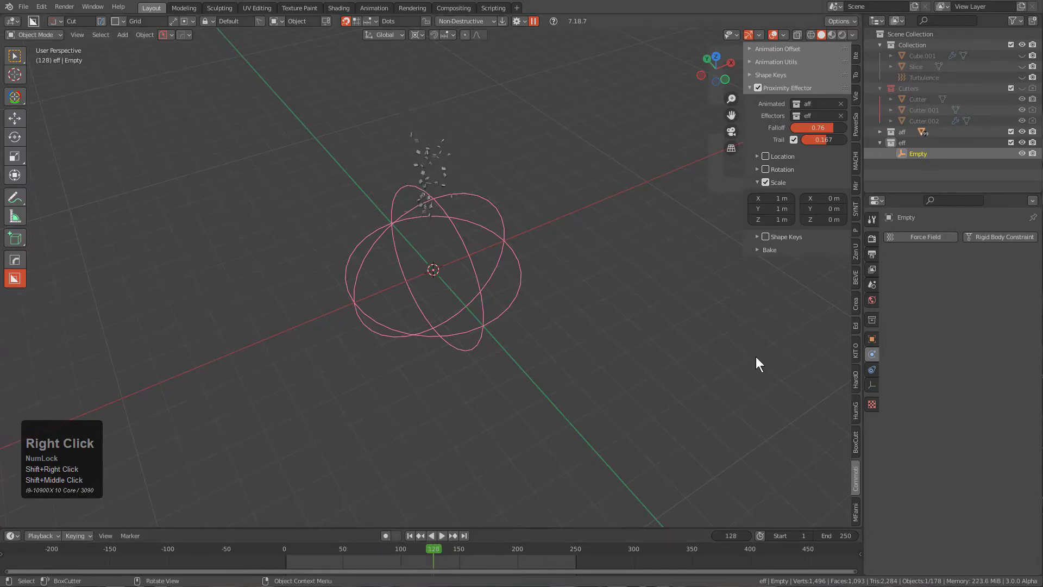
left_click(771, 198)
type("0")
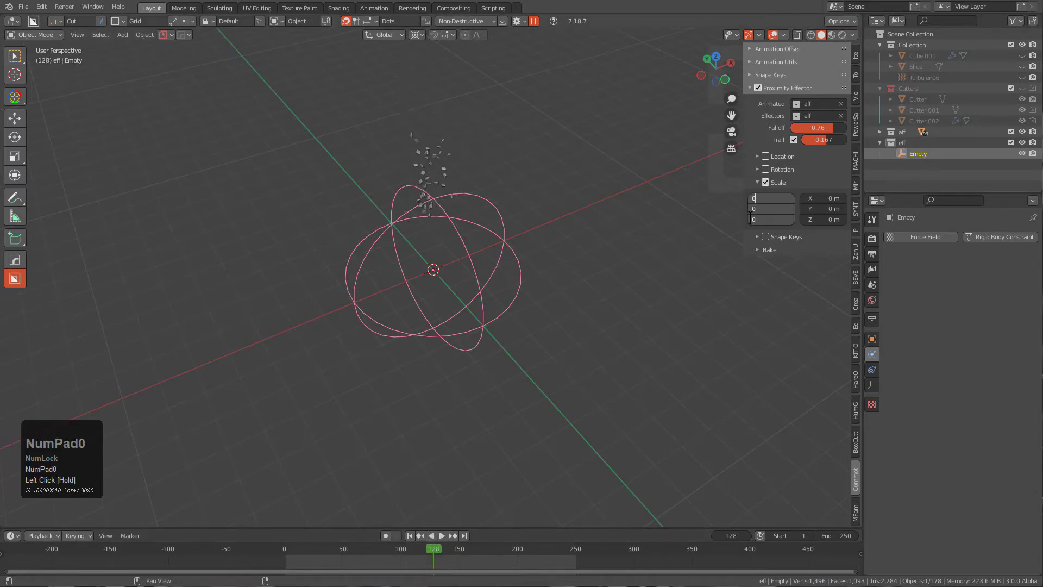
key("KP_Enter")
type("1")
key("KP_Enter")
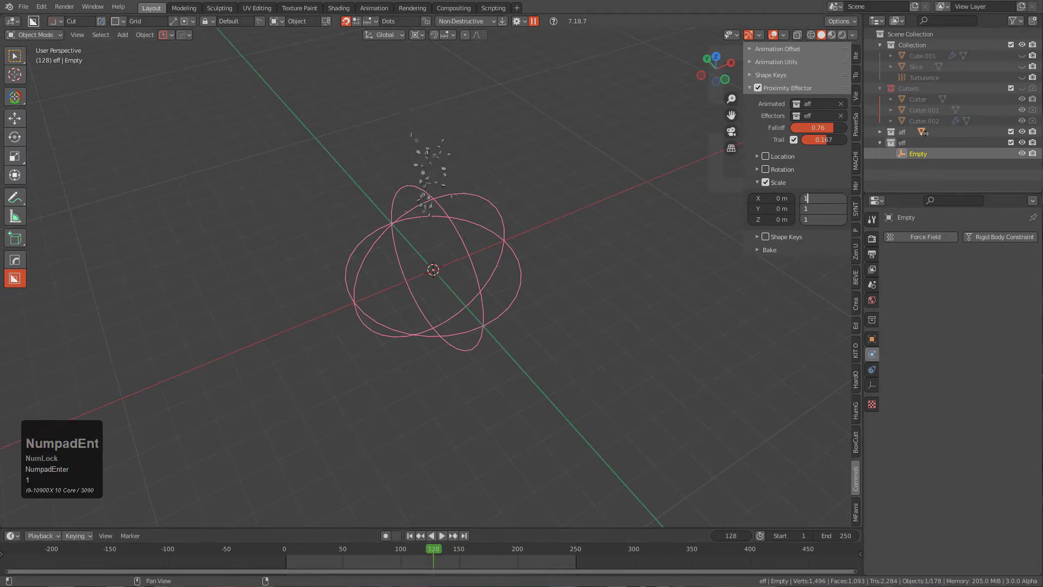
Scrub the timeline back and forth to examine how the tiles scale as they fall into place
right_click(360, 563, "shift")
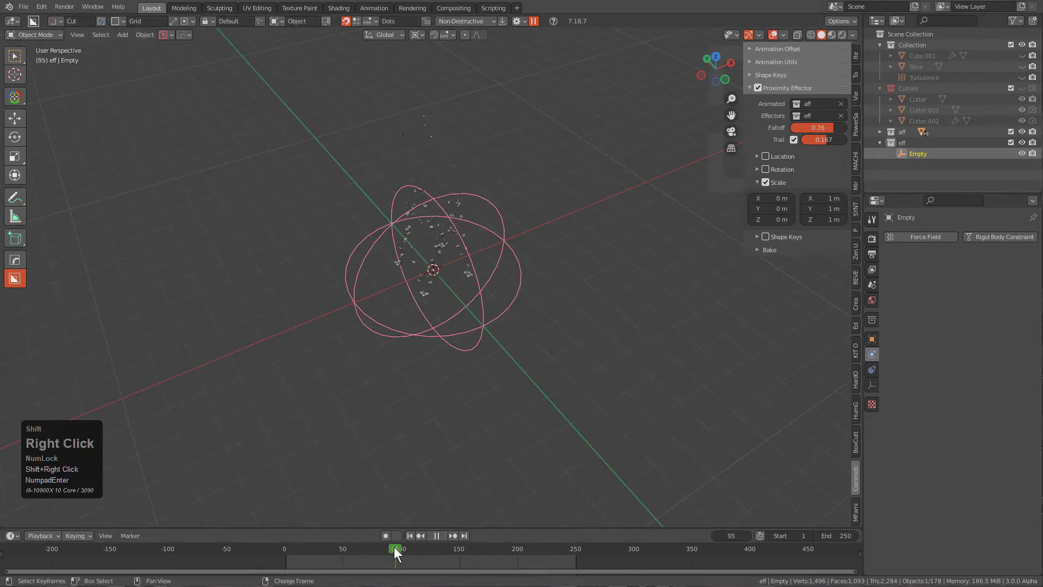
right_click_drag(342, 540, 407, 542, "shift")
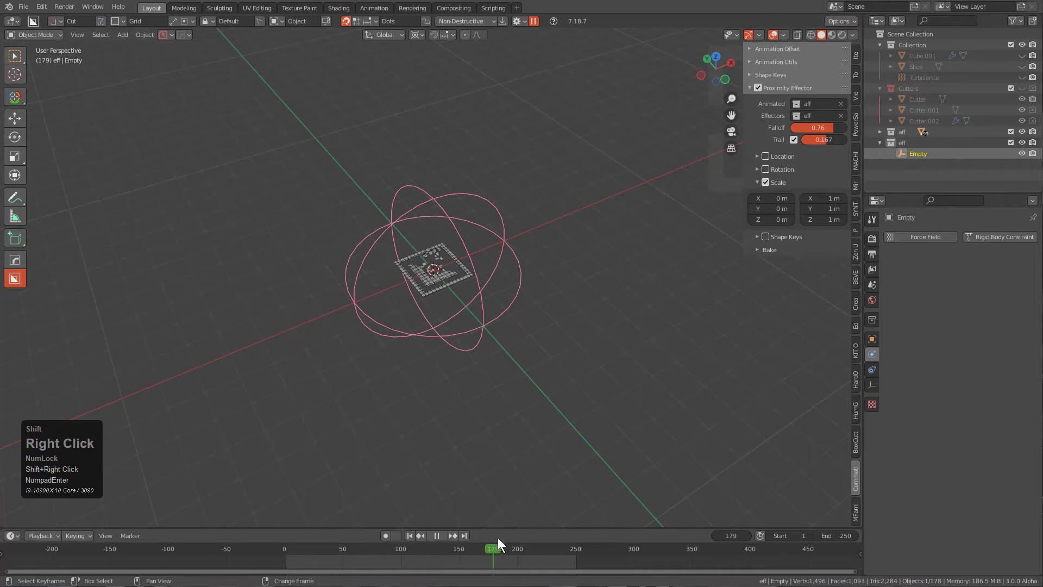
right_click_drag(497, 537, 289, 518, "shift")
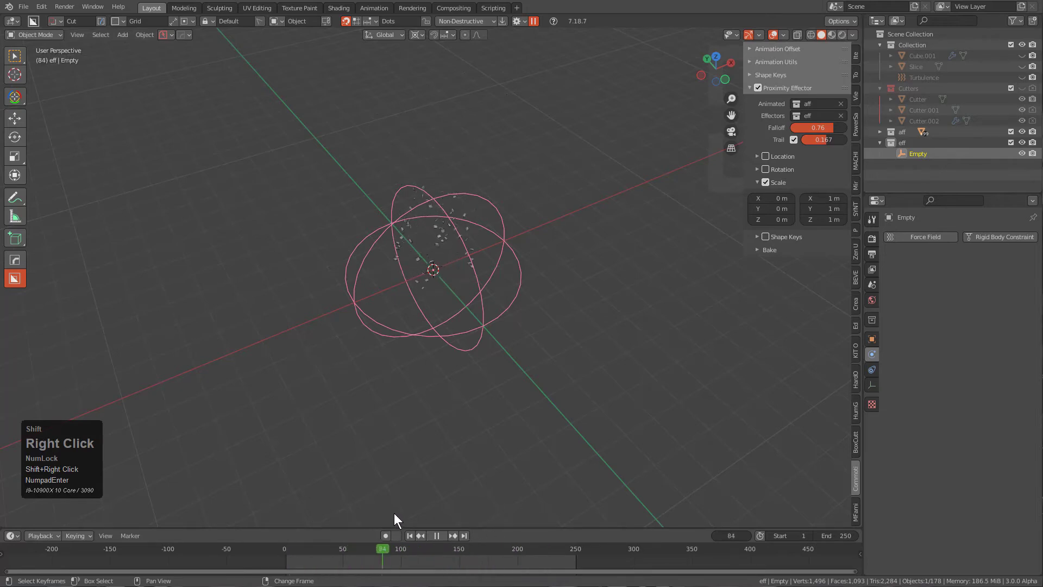
right_click_drag(393, 513, 374, 502, "shift")
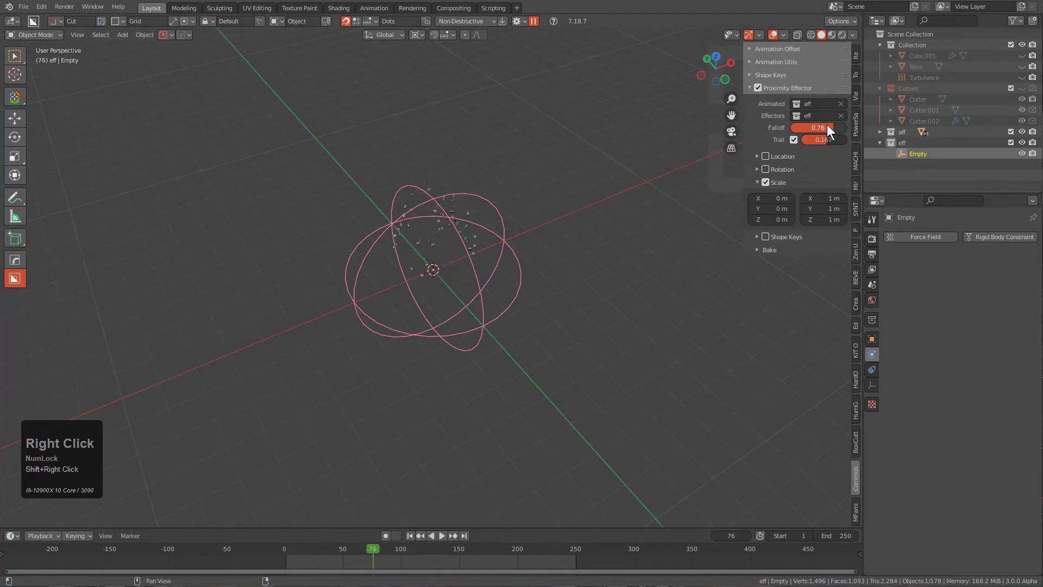
Set the Proximity Effector's falloff to 0.80 and its trail to 0.234, checking the tiles near frame 73
left_click_drag(827, 125, 830, 125)
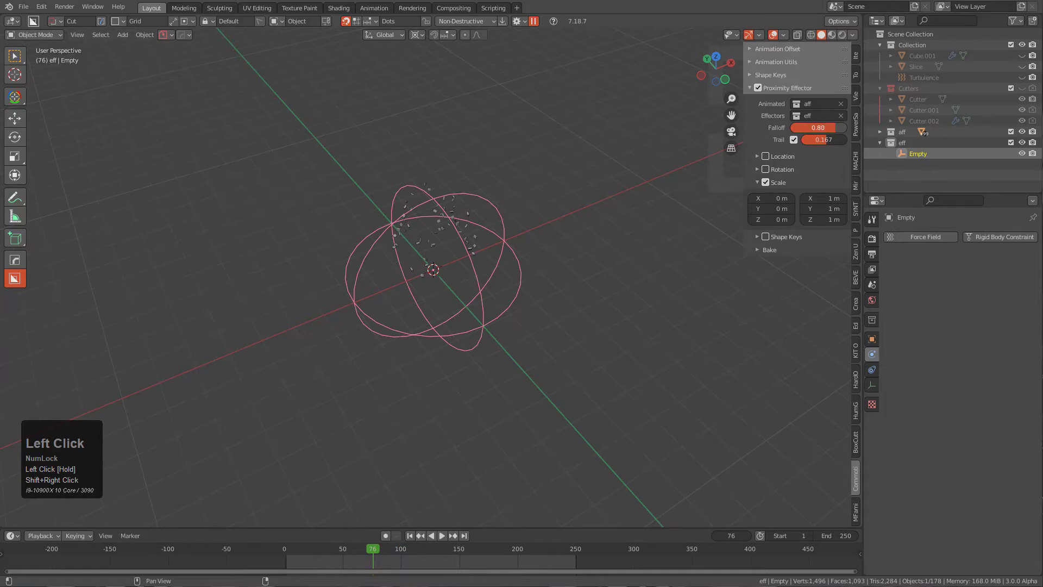
right_click_drag(422, 556, 369, 543, "shift")
scroll(495, 167, "up", 3)
middle_click_drag(496, 168, 438, 140)
left_click_drag(829, 139, 832, 139)
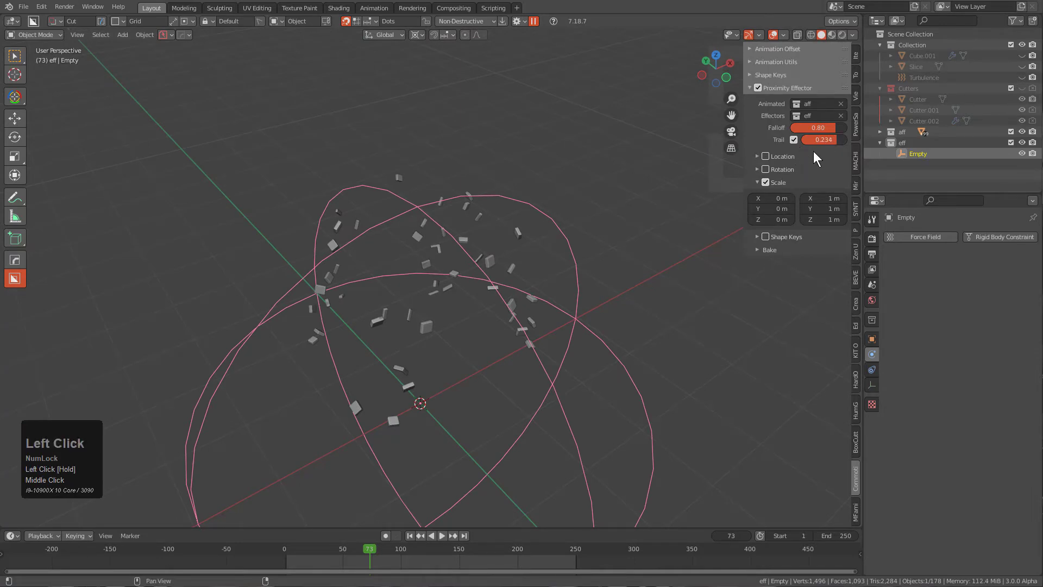
Disable the trail, scrub the animation to compare the tile scaling, and enable the trail again
left_click(794, 139)
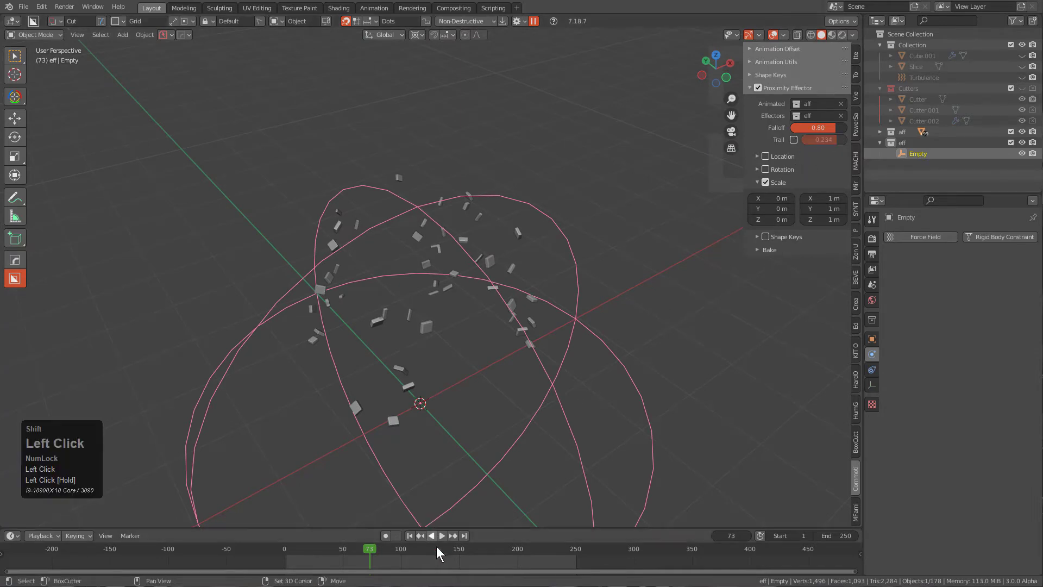
right_click_drag(436, 546, 402, 552)
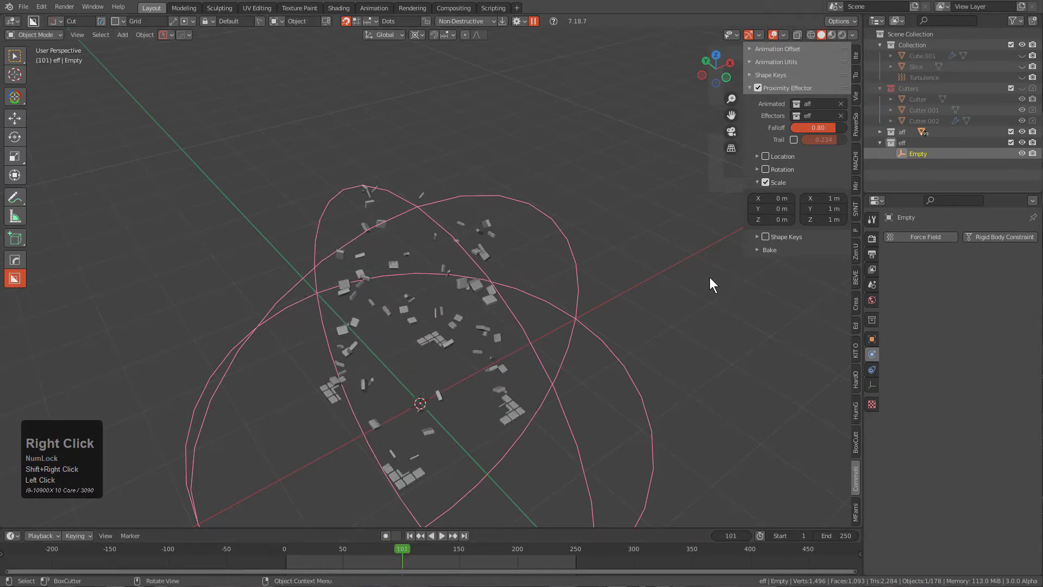
left_click(784, 151)
left_click(791, 142)
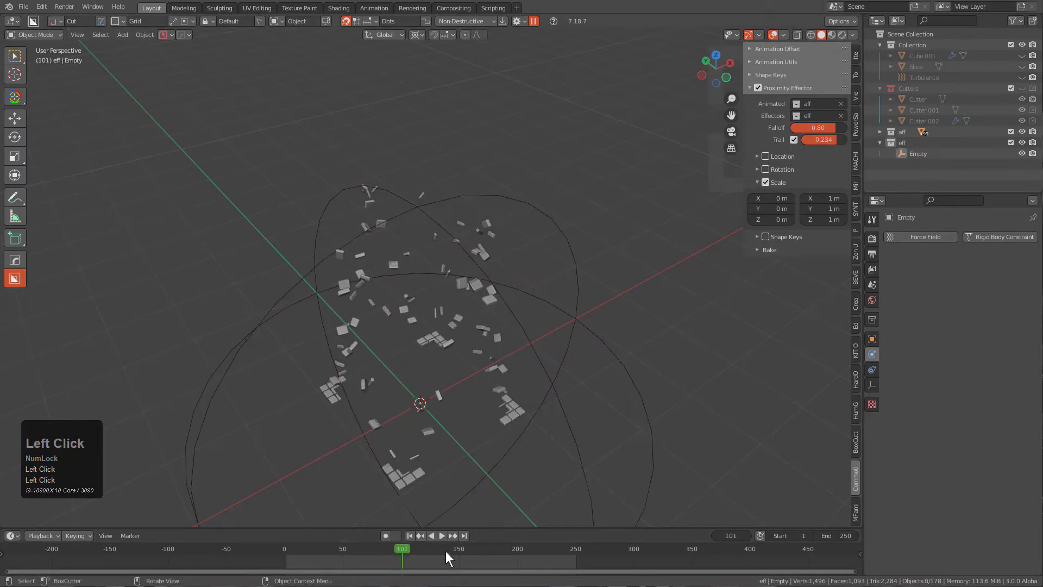
right_click_drag(409, 565, 378, 550)
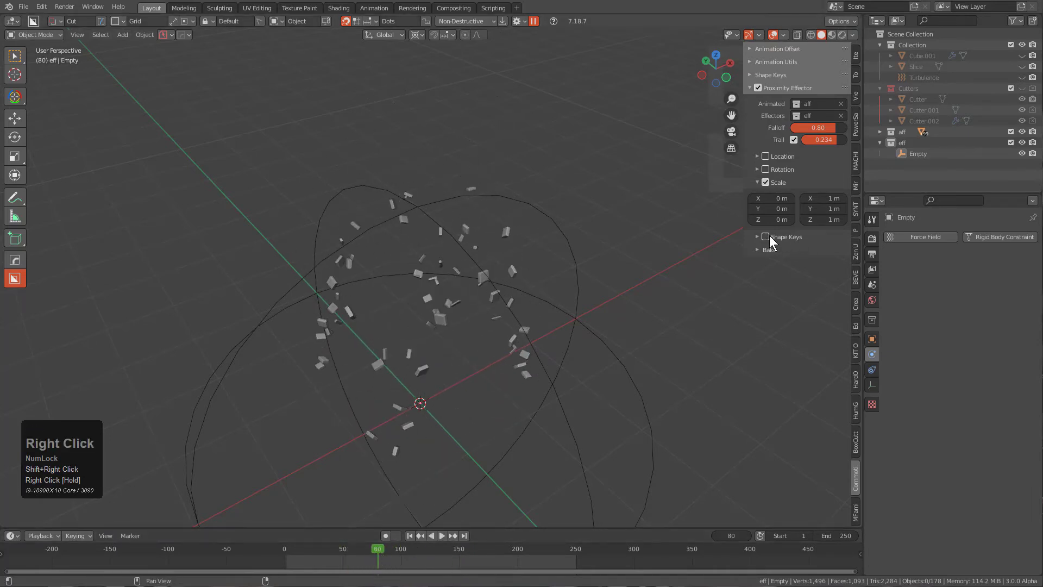
Select all objects in the scene and bake the Proximity Effector animation
left_click(758, 250)
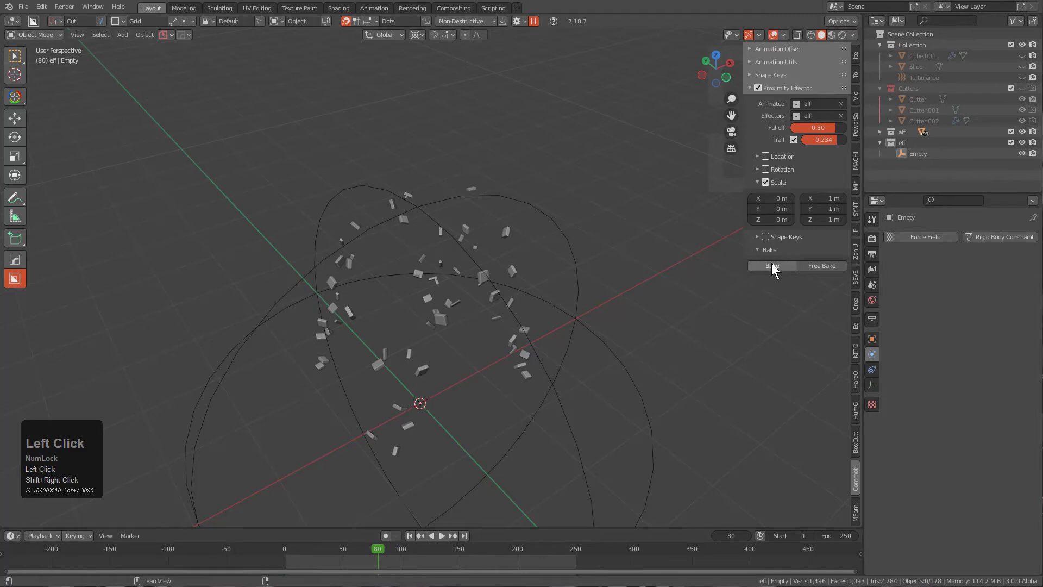
key("a")
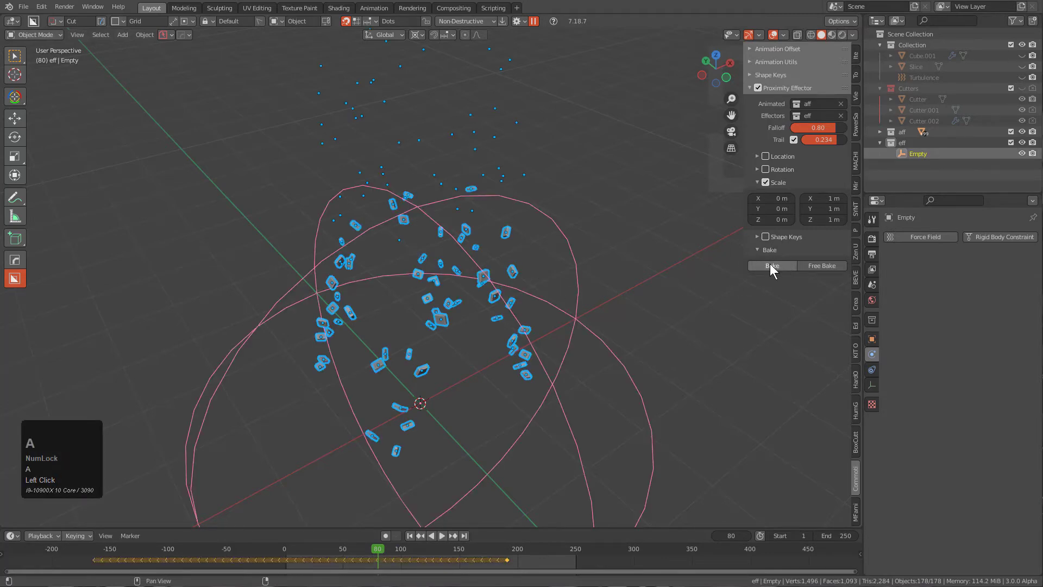
left_click(771, 265)
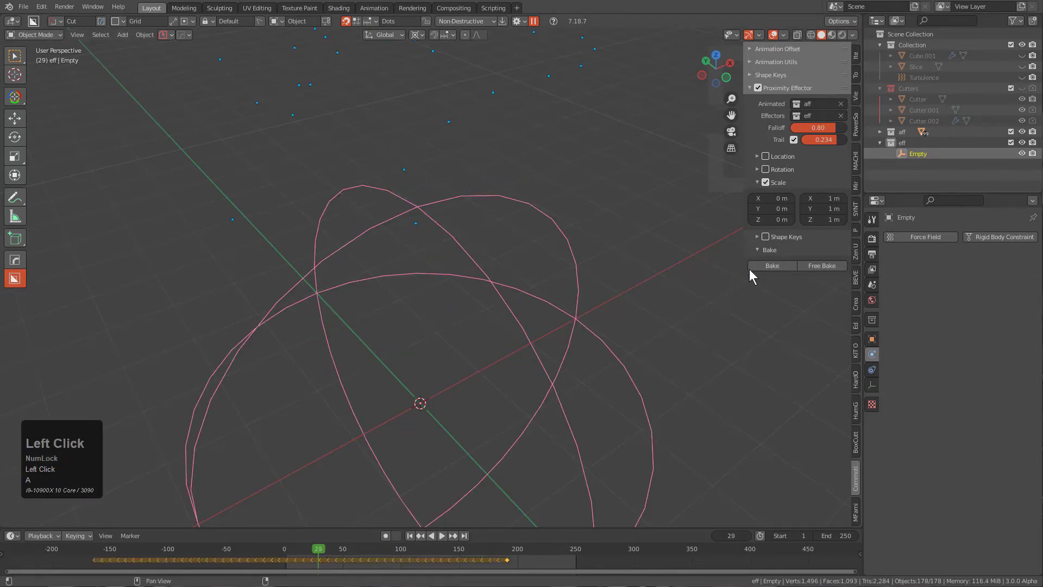
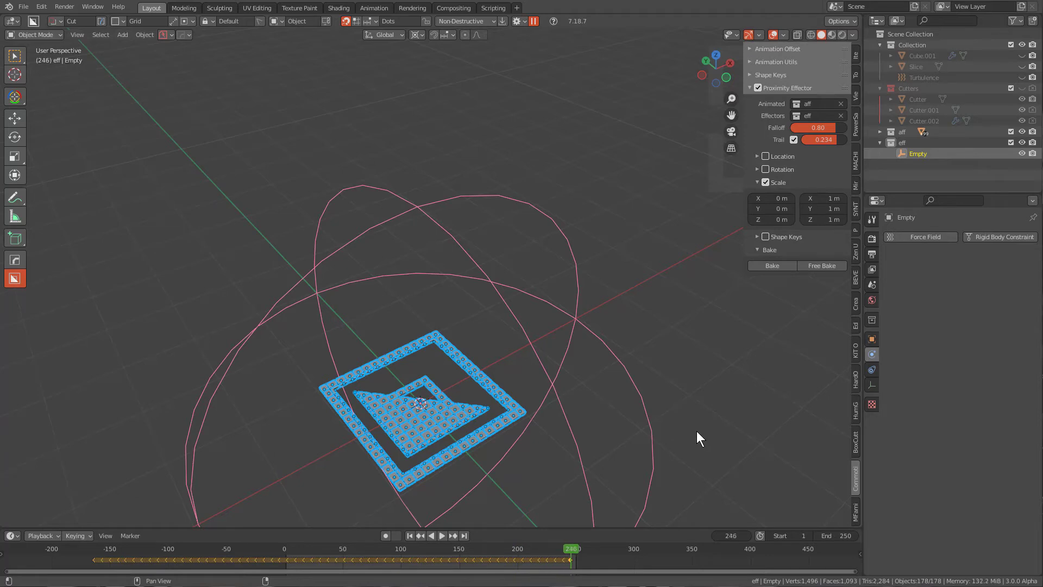
Turn off the Proximity Effector and delete the eff collection together with its empty
left_click(288, 563)
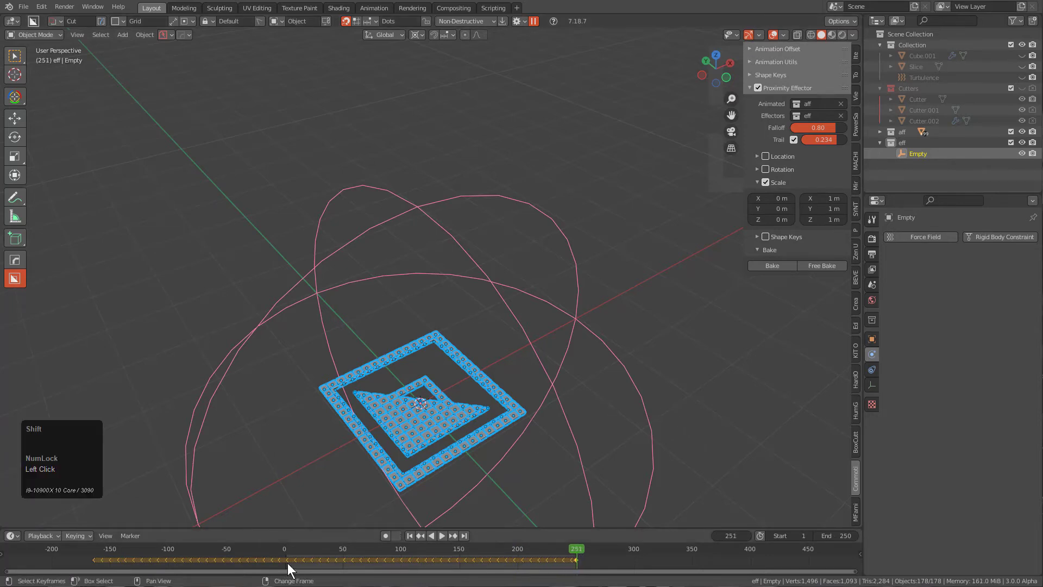
left_click(759, 87)
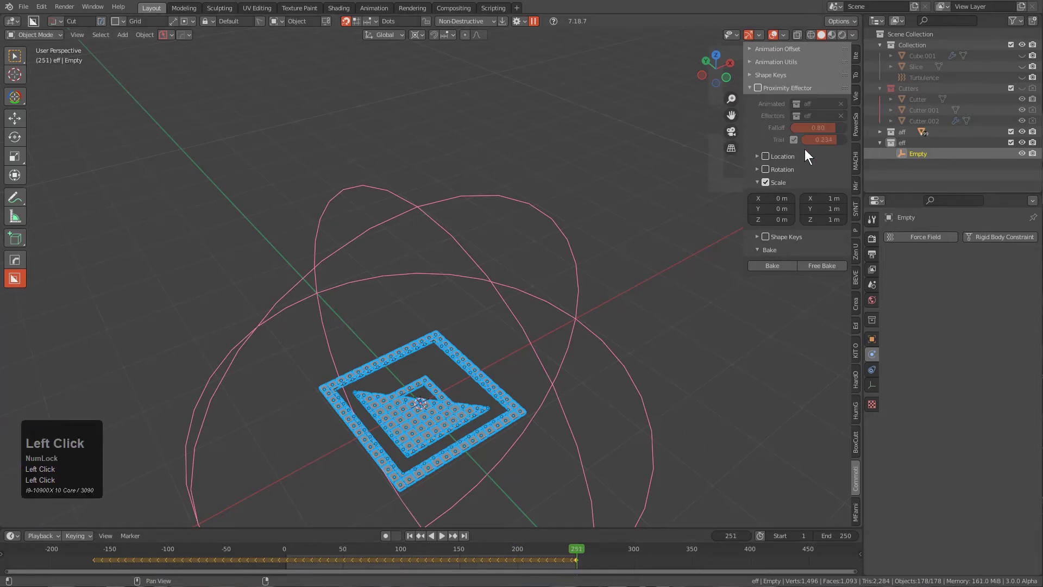
right_click(903, 142)
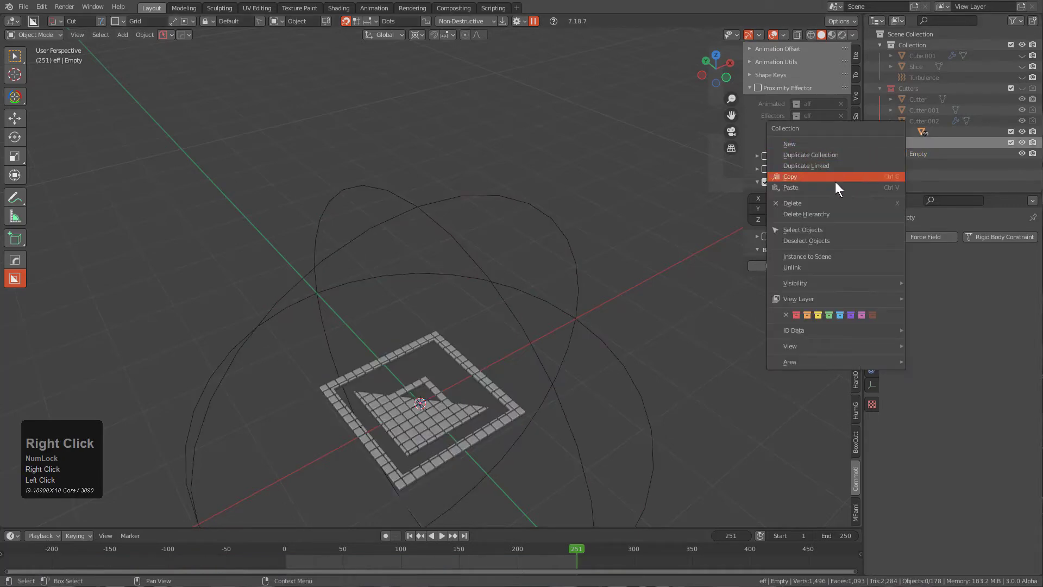
left_click(827, 214)
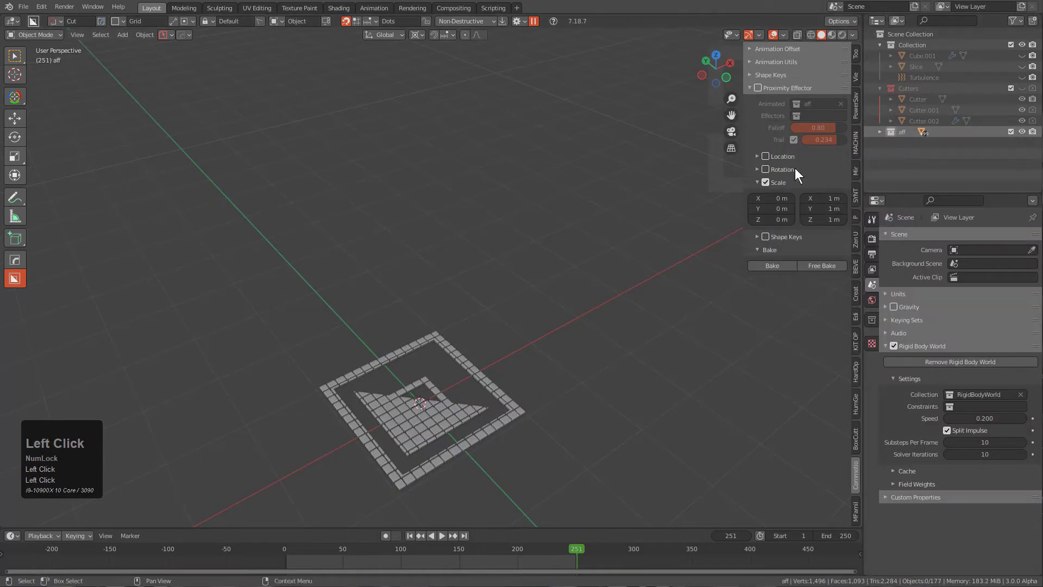
Move all the tile objects into the collection named Collection
key("a")
key("m")
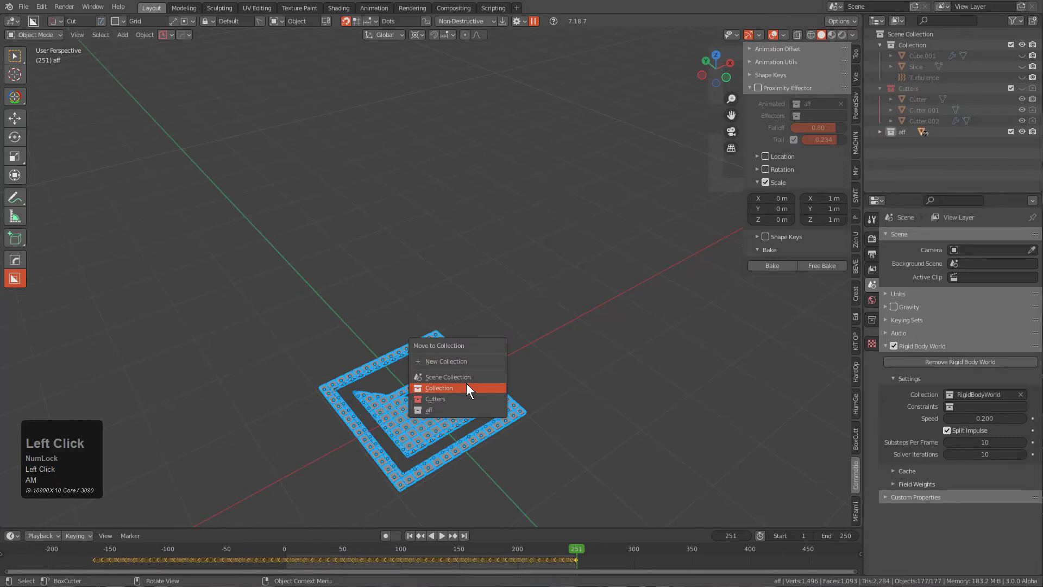
left_click(466, 387)
Delete the emptied aff collection from the scene's object list
scroll(922, 132, "down", 3)
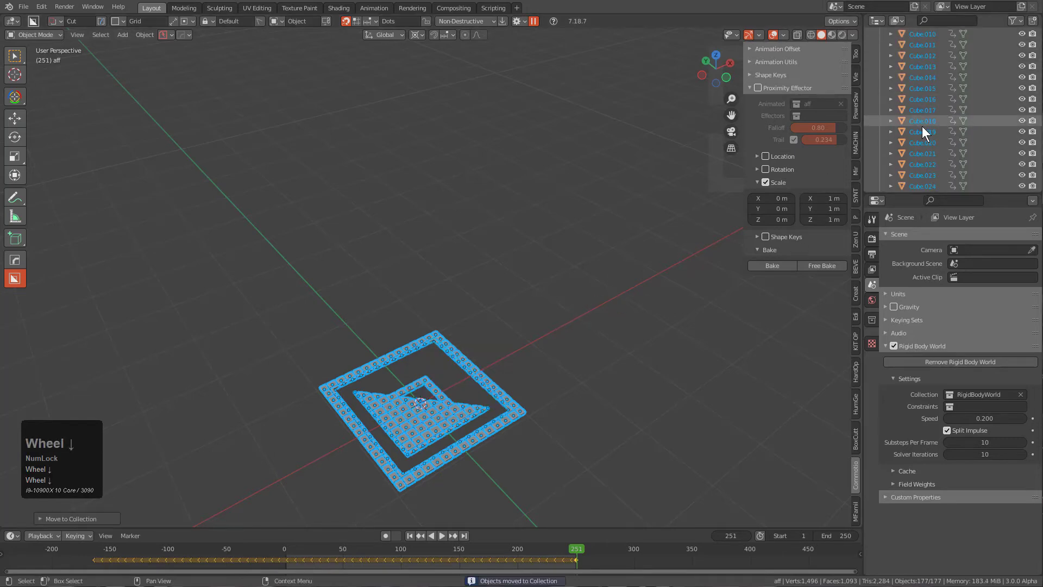
scroll(926, 132, "down", 5)
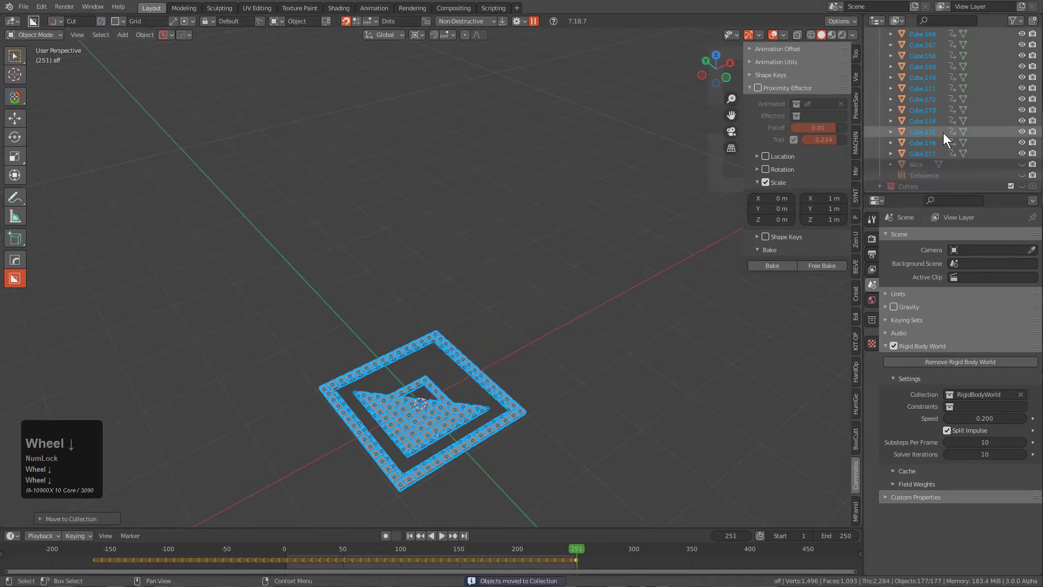
scroll(942, 133, "down", 15)
left_click(903, 183)
right_click(904, 184)
left_click(879, 188)
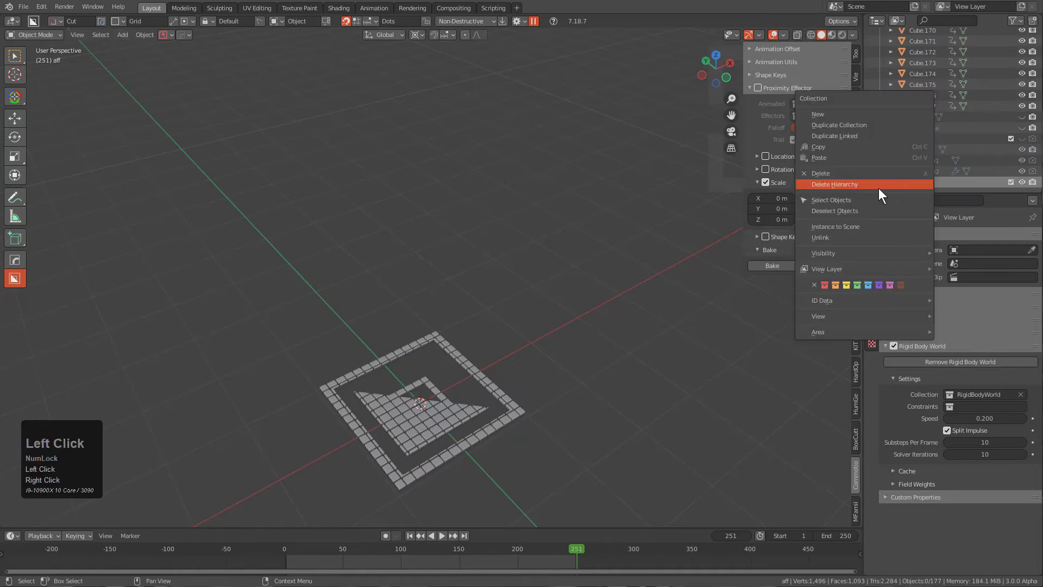
left_click(881, 148)
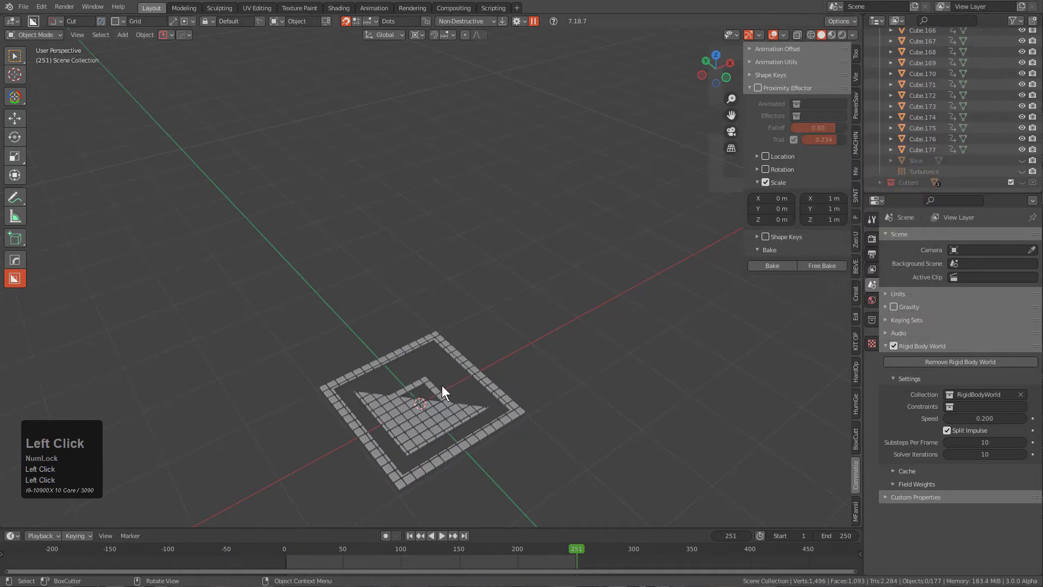
Scrub the baked animation to frame 84, reveal all hidden objects, and deselect everything
middle_click_drag(442, 385, 429, 388)
right_click_drag(299, 563, 382, 510, "shift")
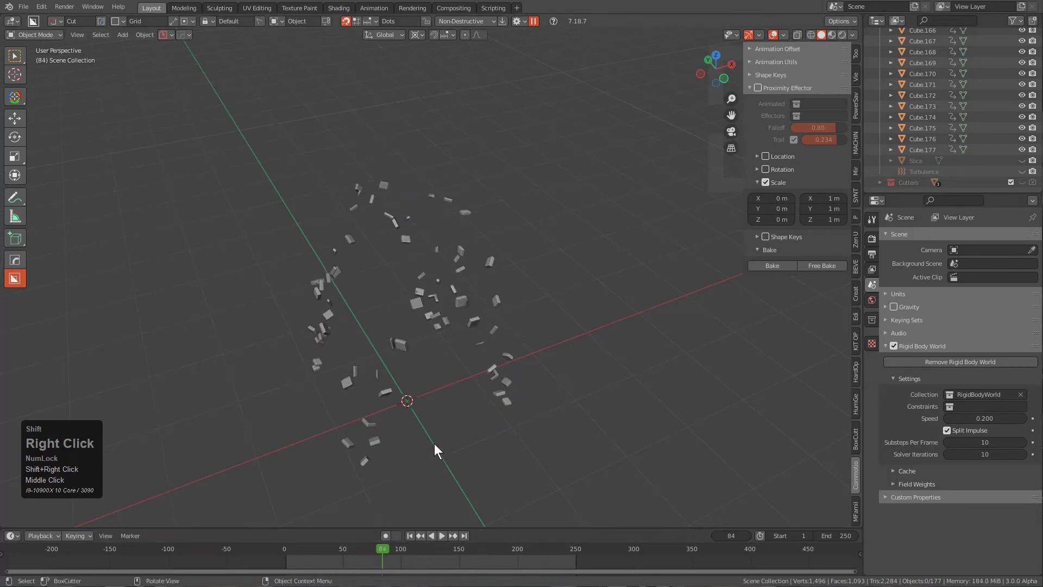
key("alt+h")
key("alt+a")
middle_click_drag(430, 347, 420, 374, "shift")
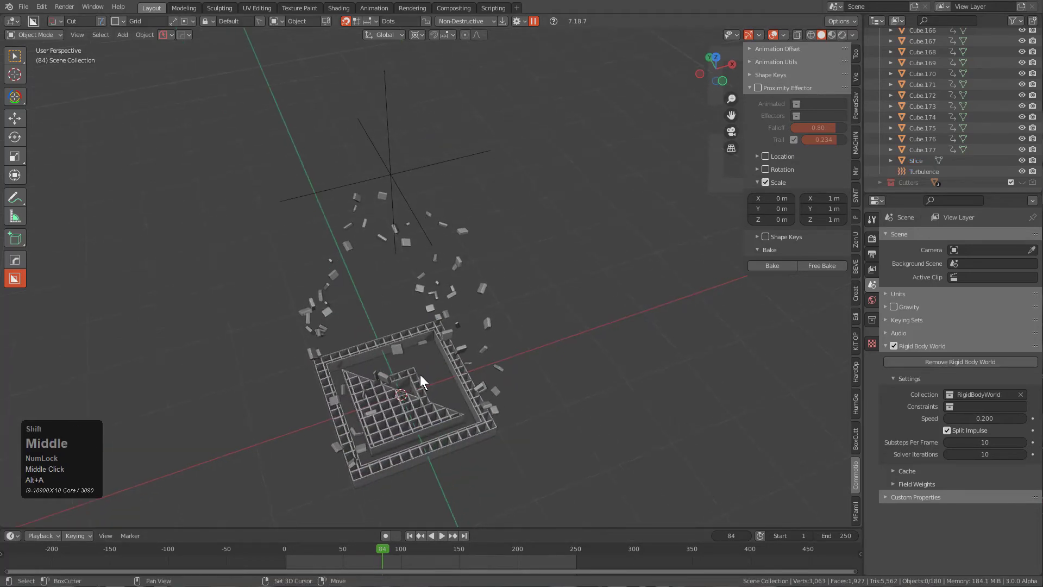
scroll(446, 316, "up", 1)
mouse_move(445, 316)
middle_mouse_down()
mouse_move(407, 359)
mouse_move(448, 306)
middle_mouse_up()
scroll(412, 383, "up", 3)
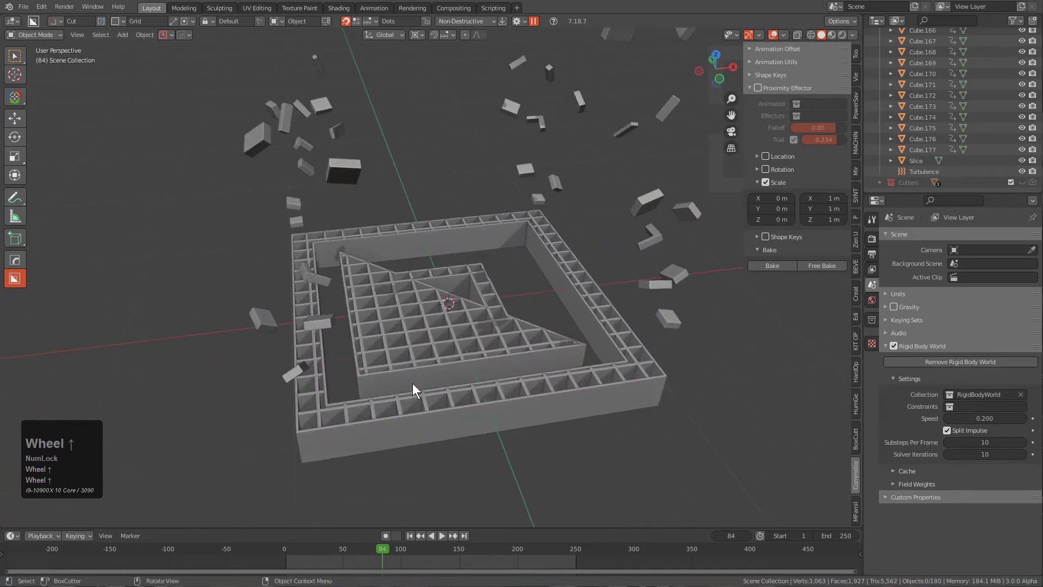
Hide the Turbulence force field and scrub the animation to frame 235, where the tiles fill the frame
scroll(441, 215, "down", 3)
middle_click_drag(442, 215, 414, 337)
left_click(437, 71)
key("h")
left_click_drag(321, 556, 442, 533)
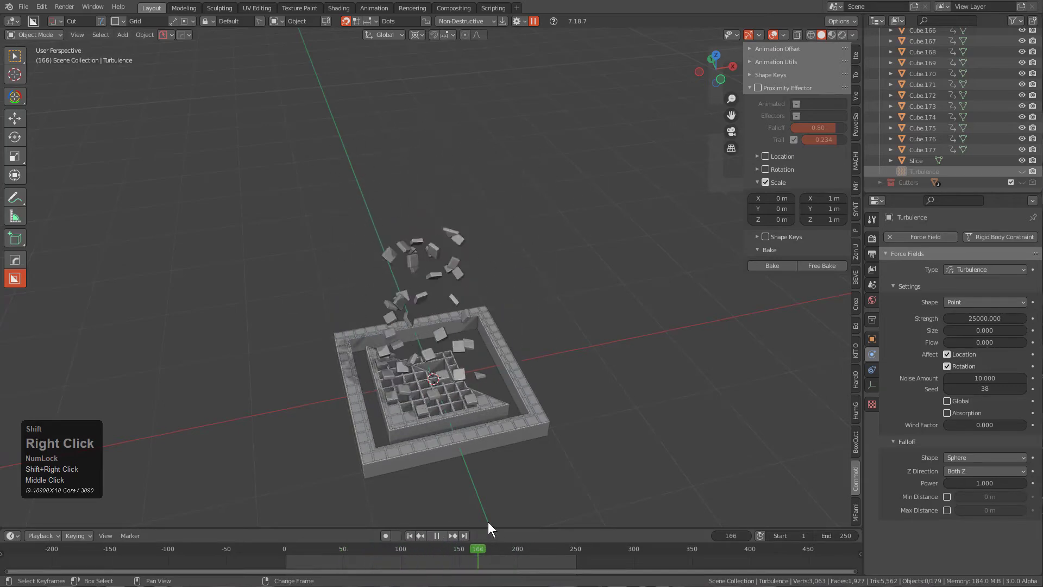
Select everything with the Cube.001 frame as the active object and parent all the pieces to it using the Object option
key("a")
scroll(480, 322, "up", 5)
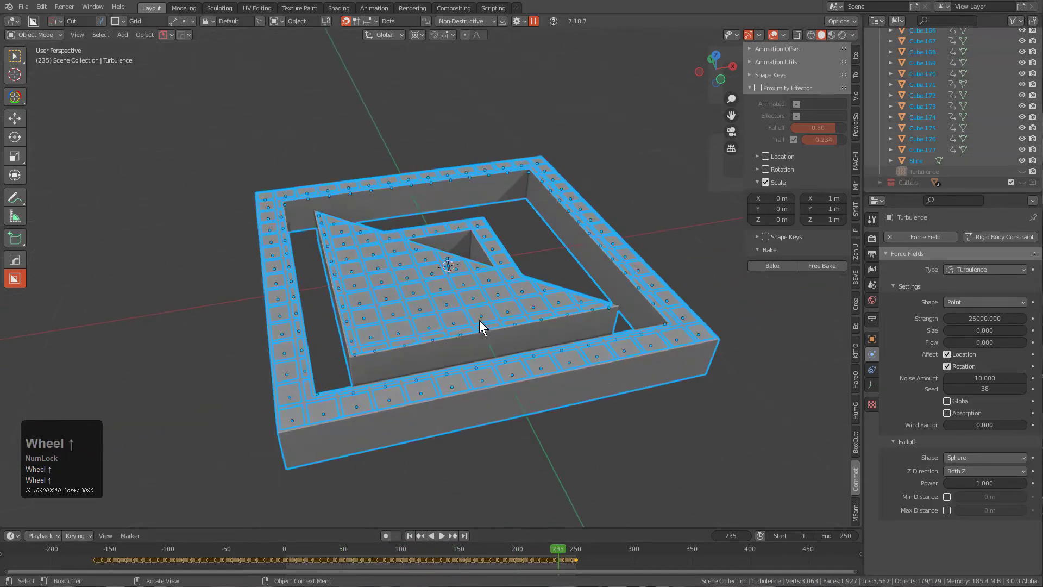
left_click(441, 427, "shift")
key("g")
right_click(484, 405)
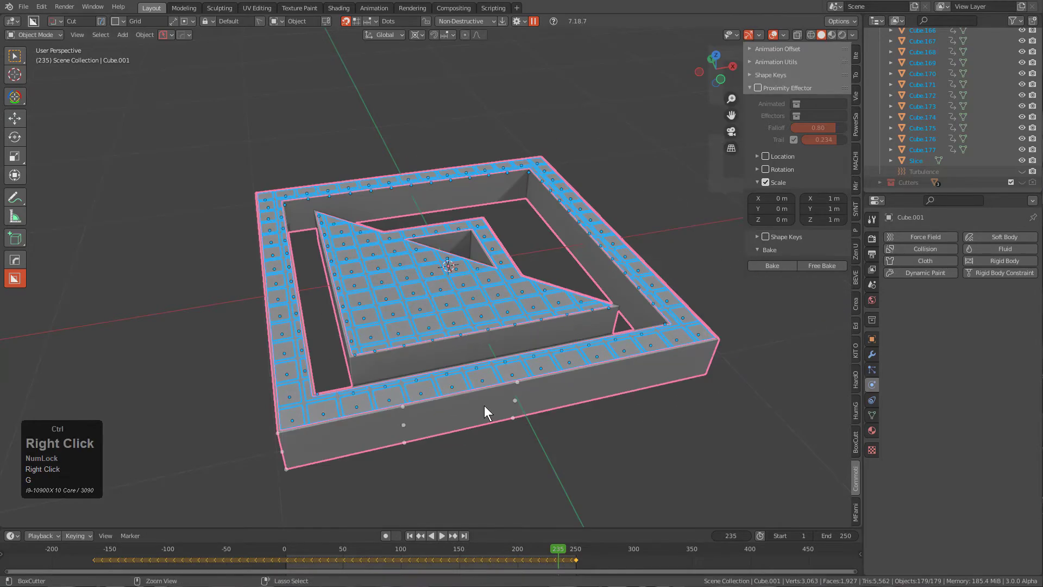
key("ctrl+p")
left_click(484, 407)
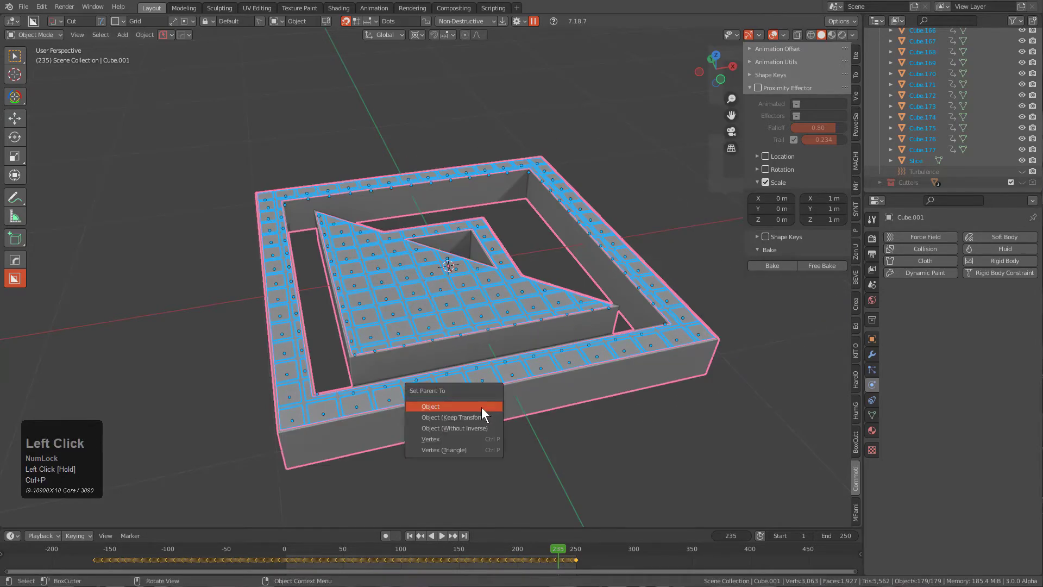
Test-move the Cube.001 frame to check that its parented pieces follow, and cancel each move
key("a")
scroll(451, 406, "down", 3)
key("g")
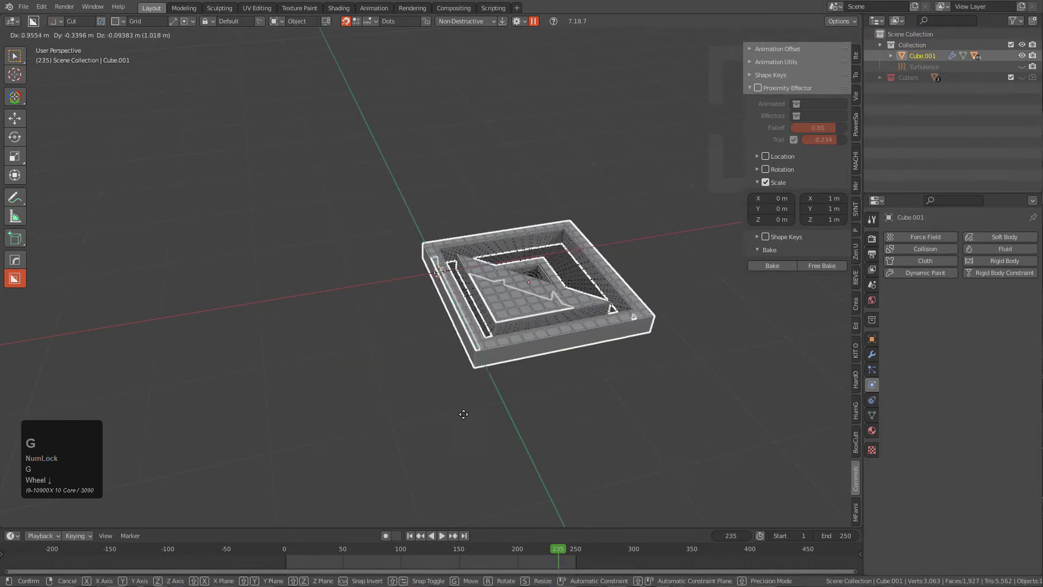
right_click(450, 297)
middle_click_drag(451, 298, 433, 326)
key("g")
right_click(405, 359)
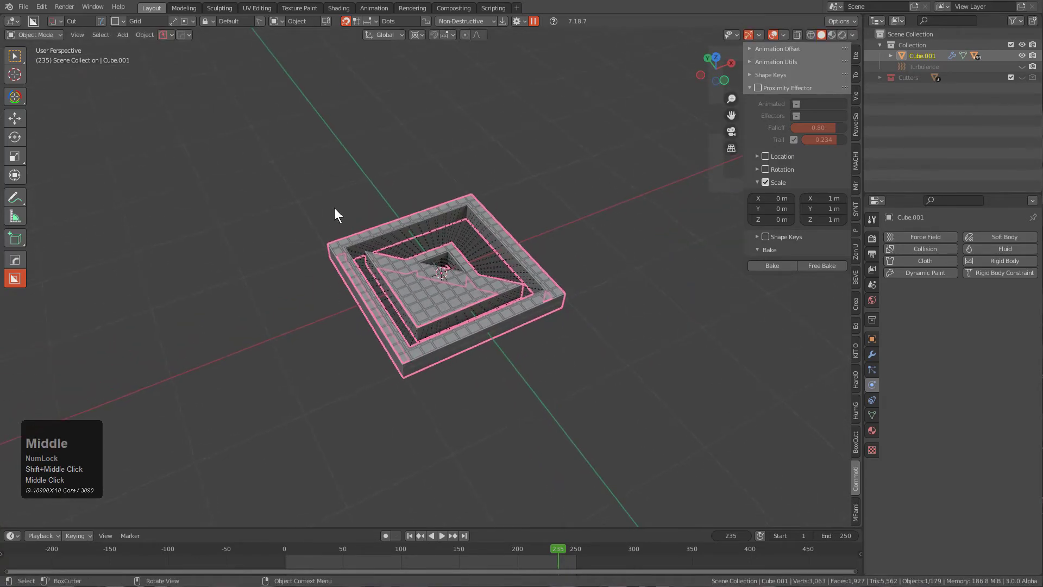
Save the project with PowerSave under the name gridcut_logo
left_click(167, 35)
left_click(183, 57)
left_click(171, 86)
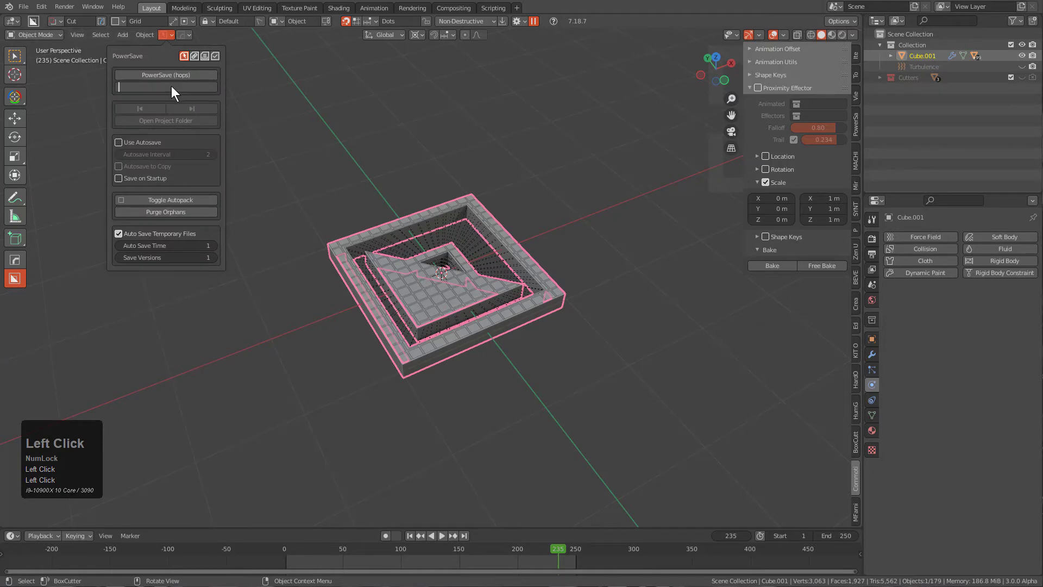
type("gridcut_logo")
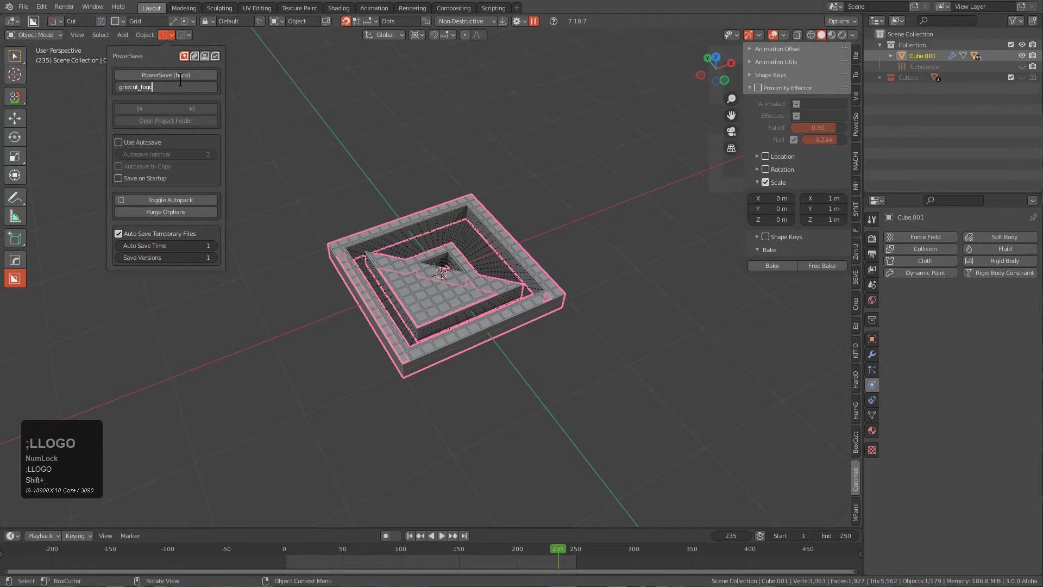
key("Return")
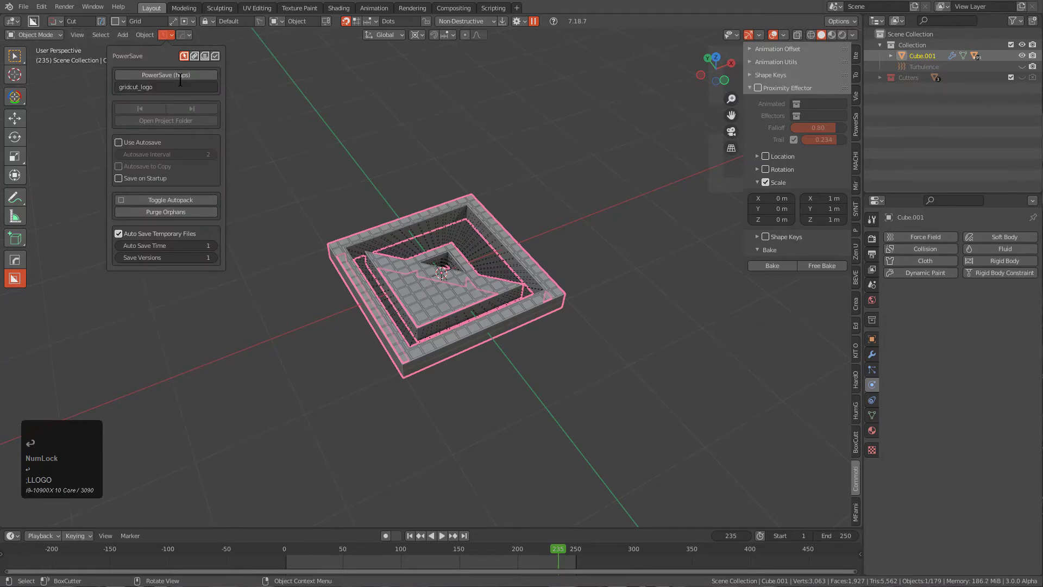
left_click(184, 76)
Select the Cube.001 frame and create a cube shape enclosing it with the HardOps to-shape operation
middle_click_drag(443, 271, 454, 262)
key("alt+a")
scroll(472, 291, "up", 2)
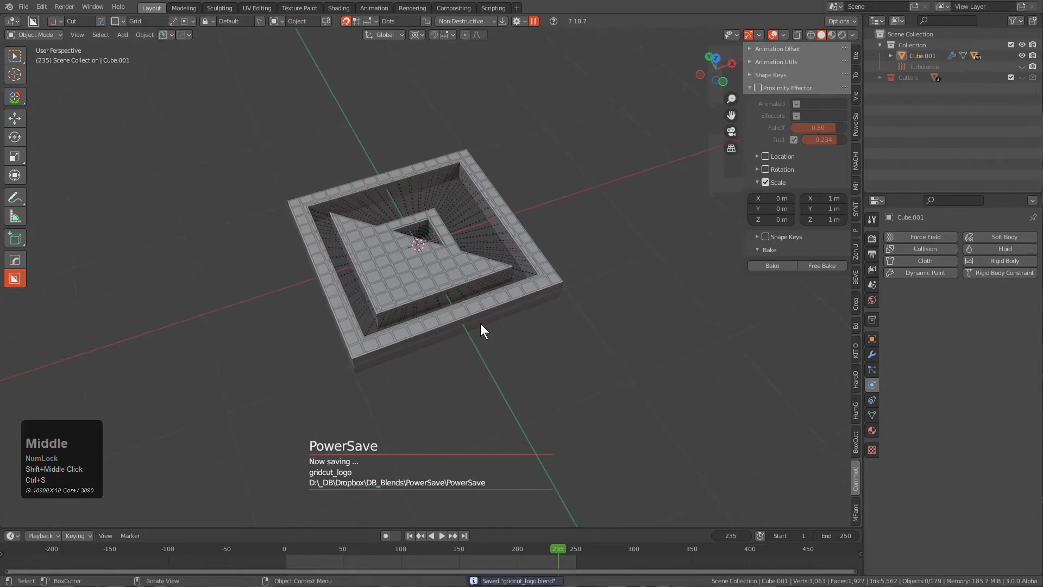
left_click(480, 324)
left_click(855, 351)
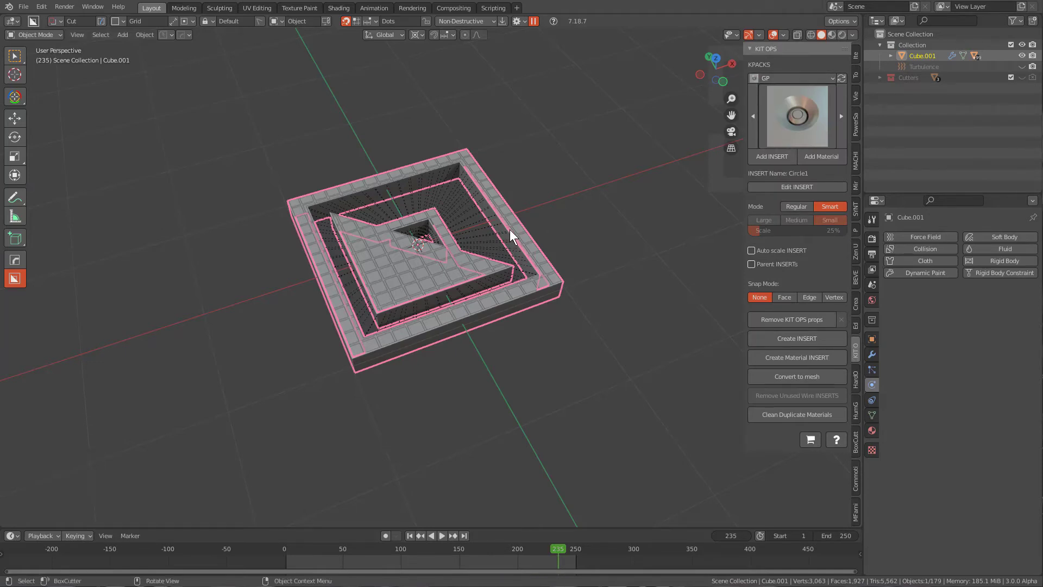
key("q")
key("o")
key("t")
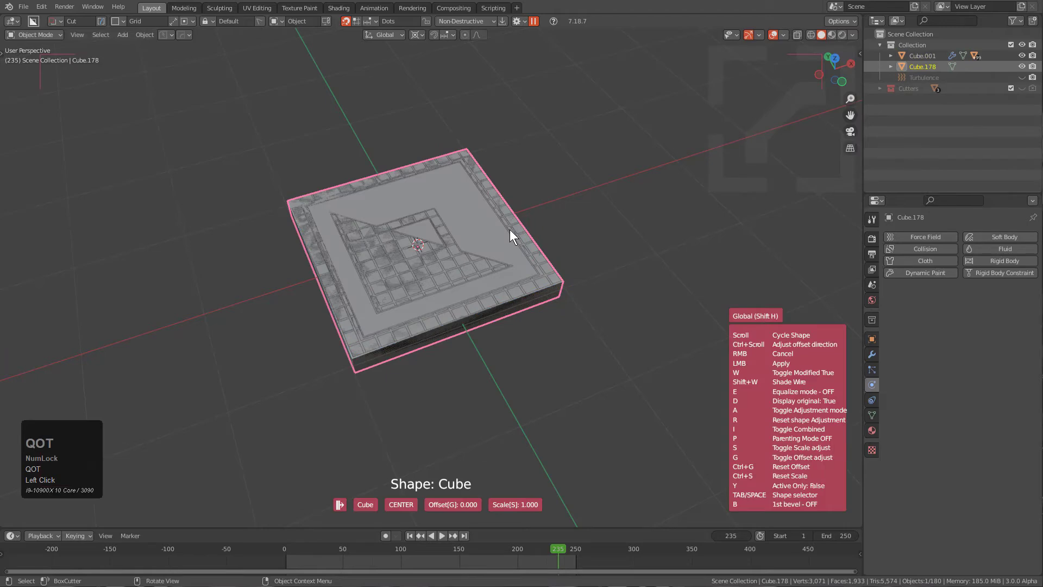
left_click(509, 229)
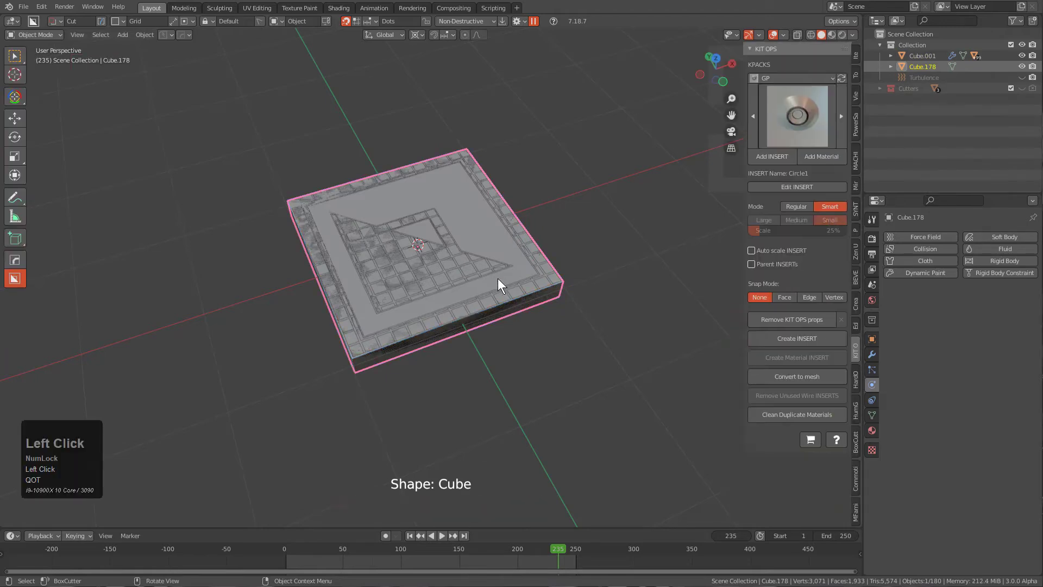
Scale the enclosing cube's whole mesh up slightly along the global Z axis in Edit Mode
scroll(498, 279, "up", 3)
key("Tab")
key("a")
key("s")
key("z")
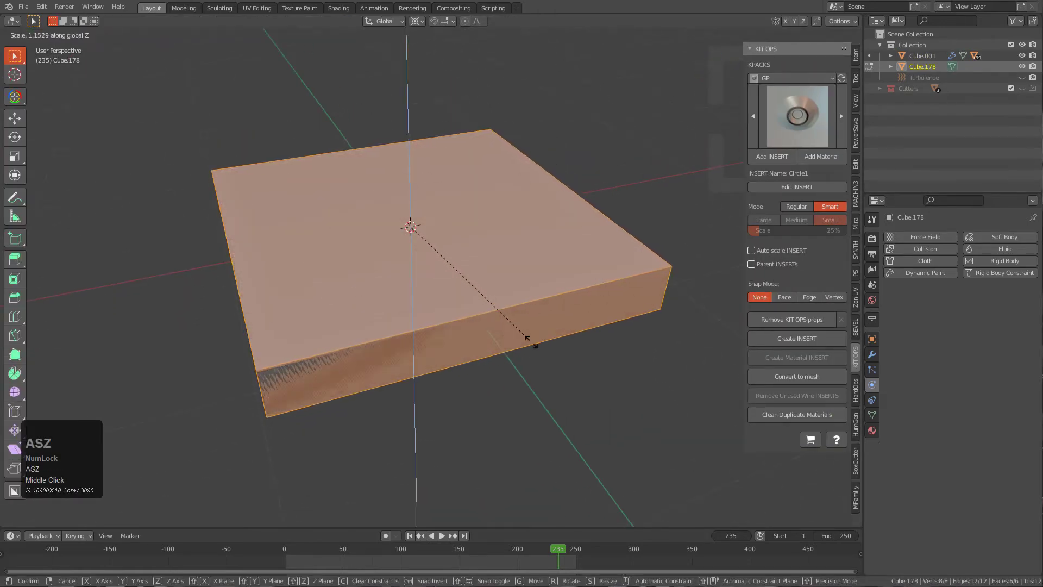
left_click(548, 362)
key("Tab")
Set the enclosing cube to wire shading with the HardOps Shade Wire option so the frame shows through
key("q")
mouse_move(544, 342)
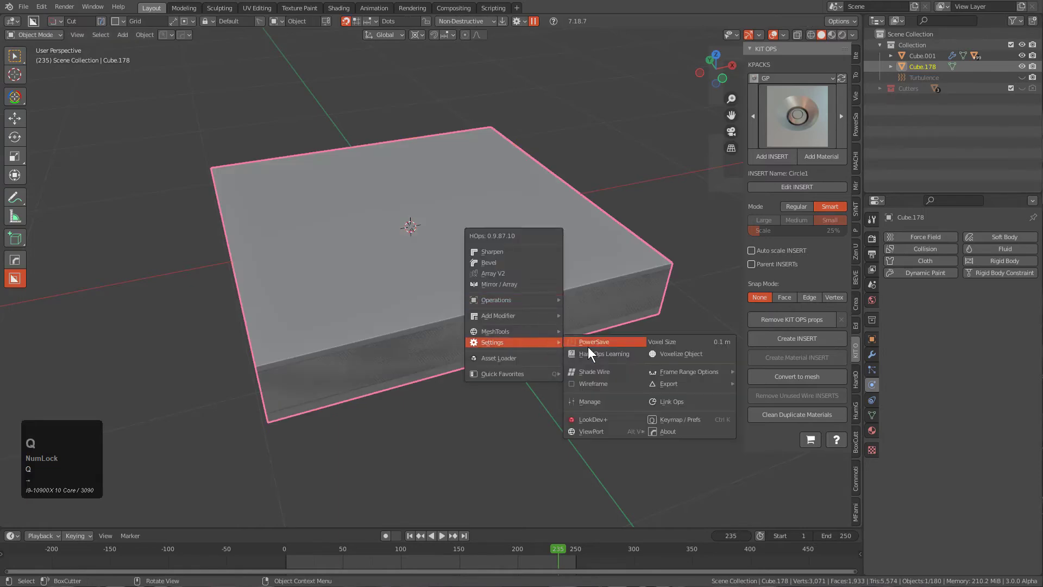
left_click(598, 374)
key("q")
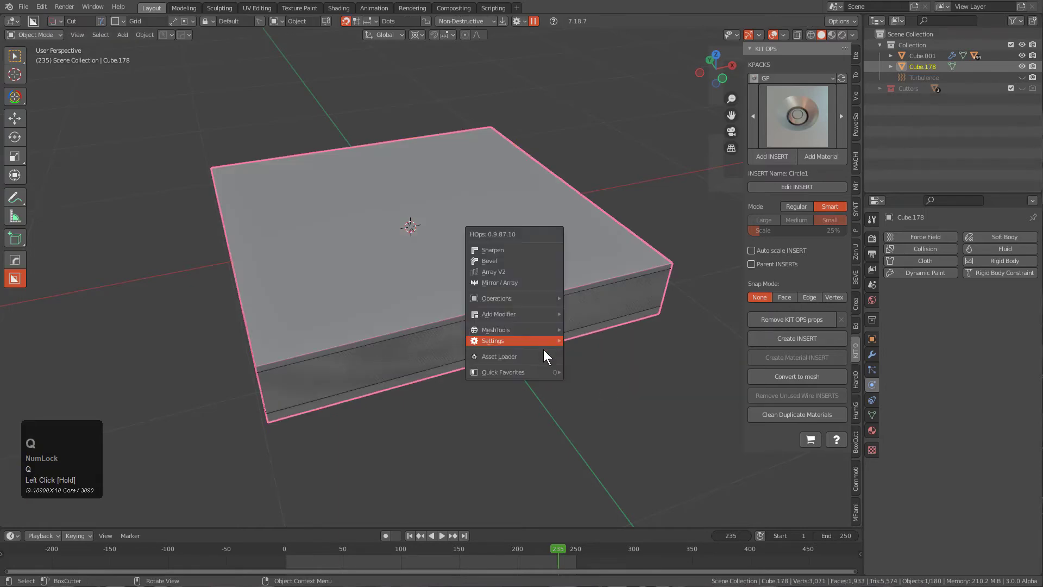
left_click(597, 377)
key("q")
mouse_move(597, 379)
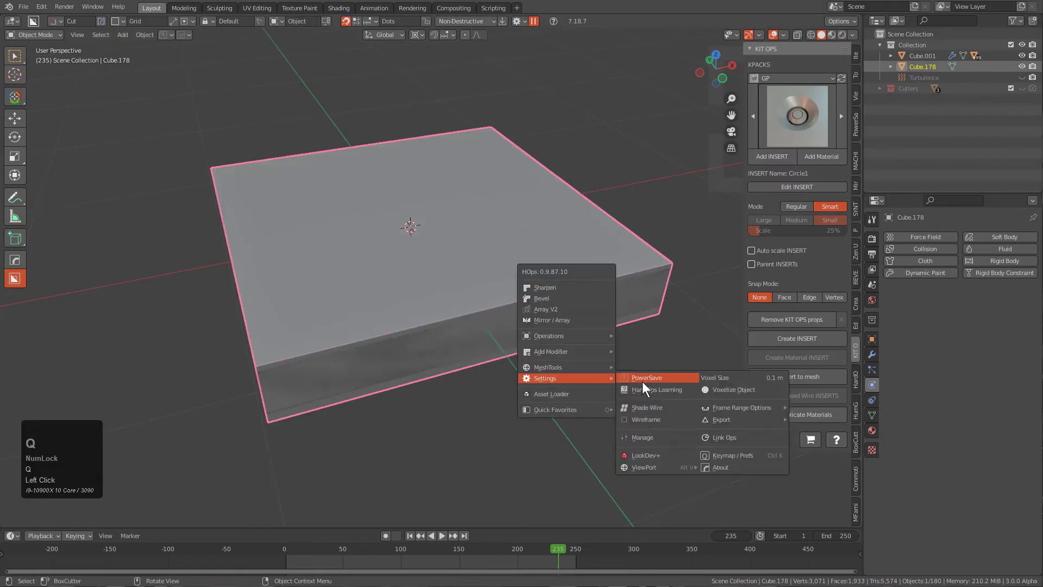
left_click(650, 402)
key("g")
right_click(524, 341)
Parent the Cube.001 frame to the enclosing wire cube using the Object option
left_click(514, 329)
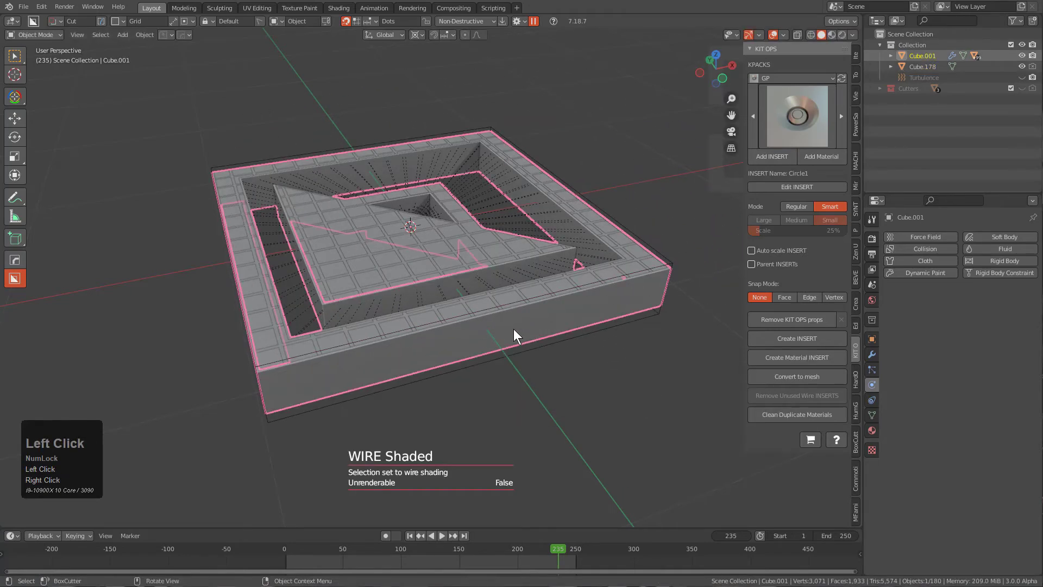
left_click(531, 348, "shift")
key("ctrl+p")
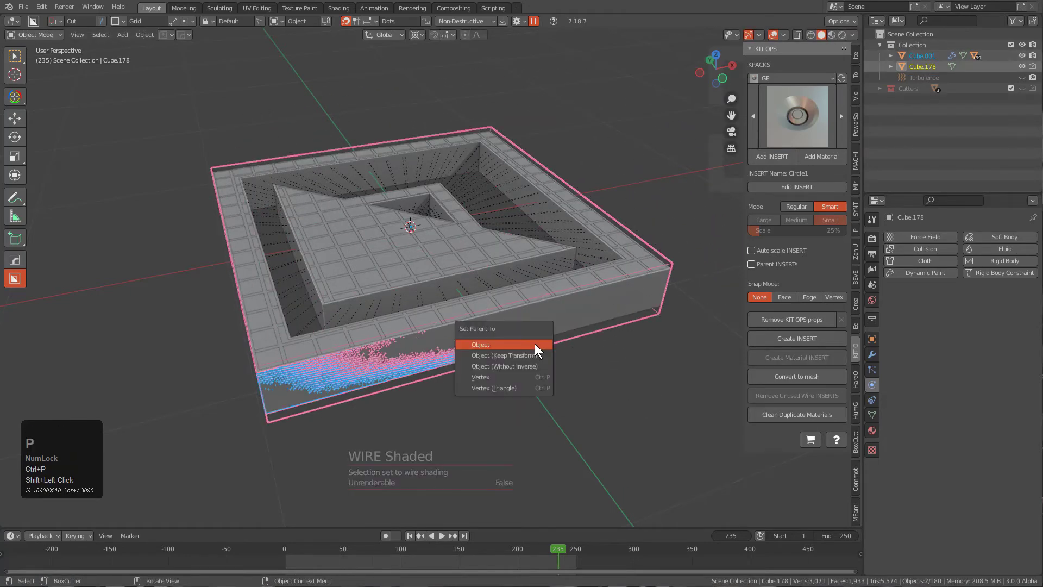
left_click(529, 356)
left_click(529, 356)
Test-move the enclosing wire cube to check that the whole assembly follows, and cancel each move
key("g")
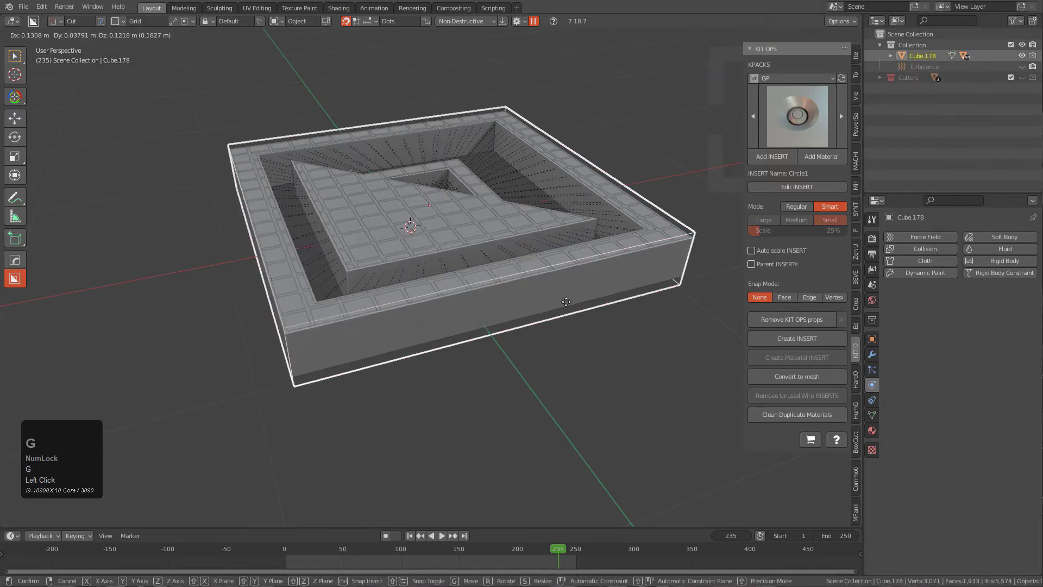
right_click(477, 291)
mouse_move(457, 352)
middle_mouse_down()
mouse_move(492, 325)
mouse_move(457, 356)
middle_mouse_up()
scroll(481, 327, "down", 3)
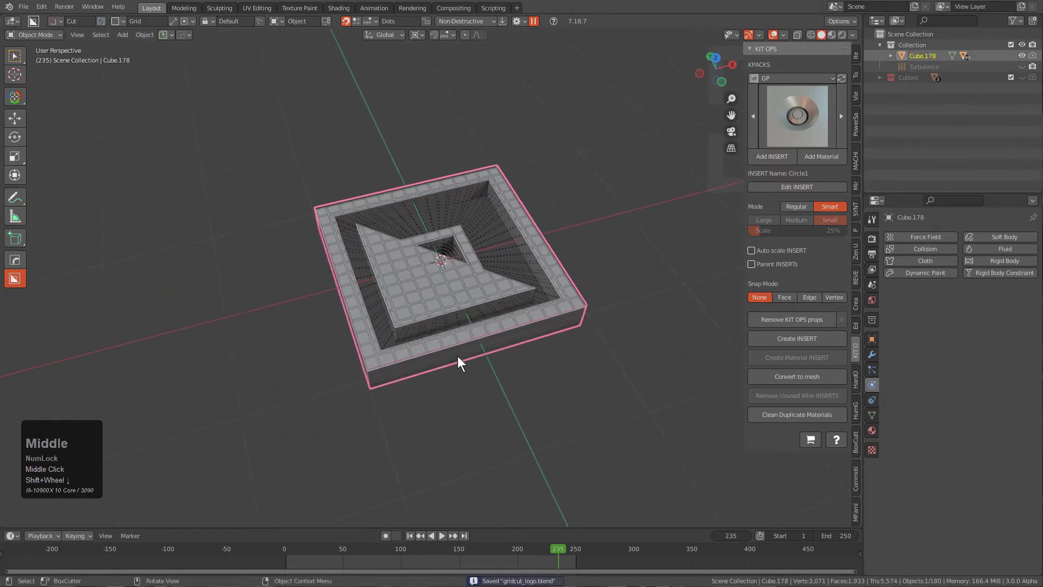
key("g")
right_click(515, 279)
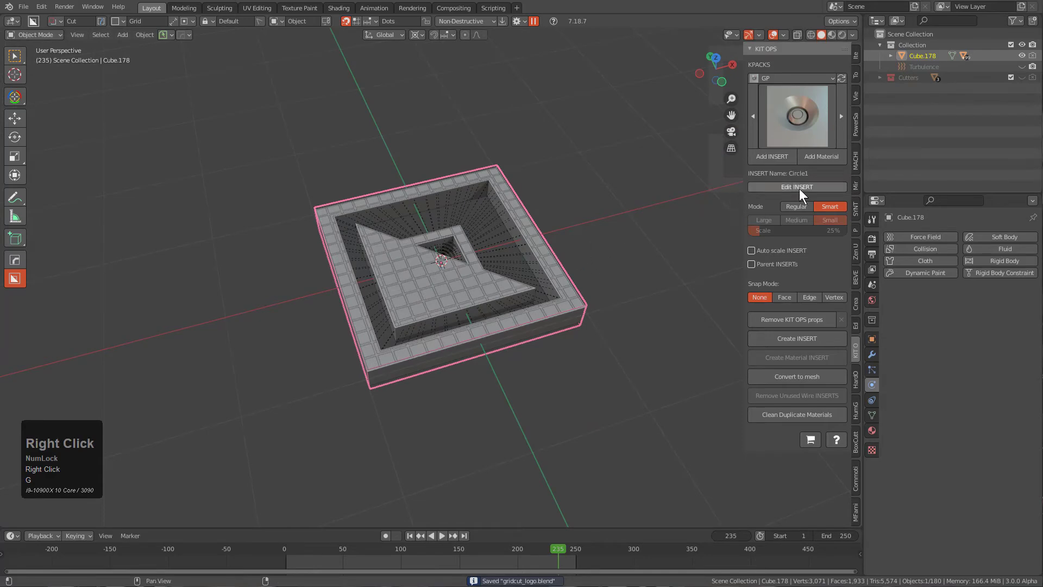
Switch the KIT OPS KPACK to KO_export and browse its inserts
left_click(794, 79)
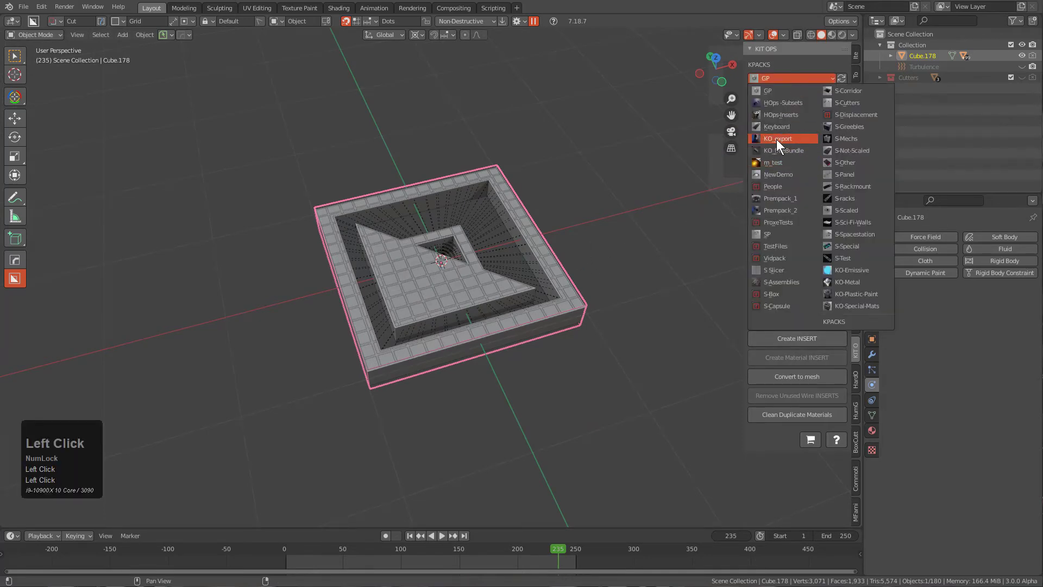
left_click(776, 139)
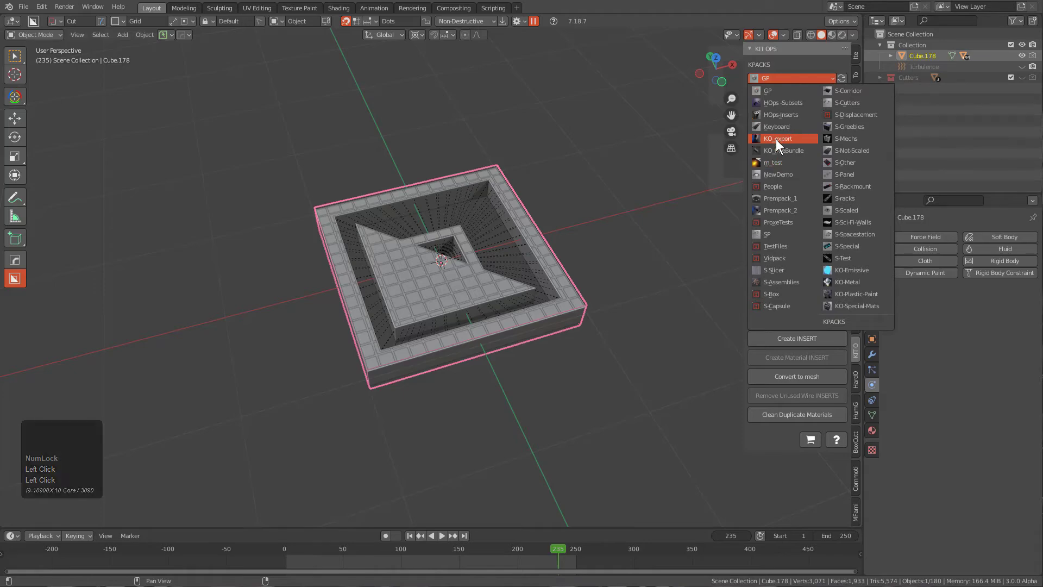
left_click(782, 124)
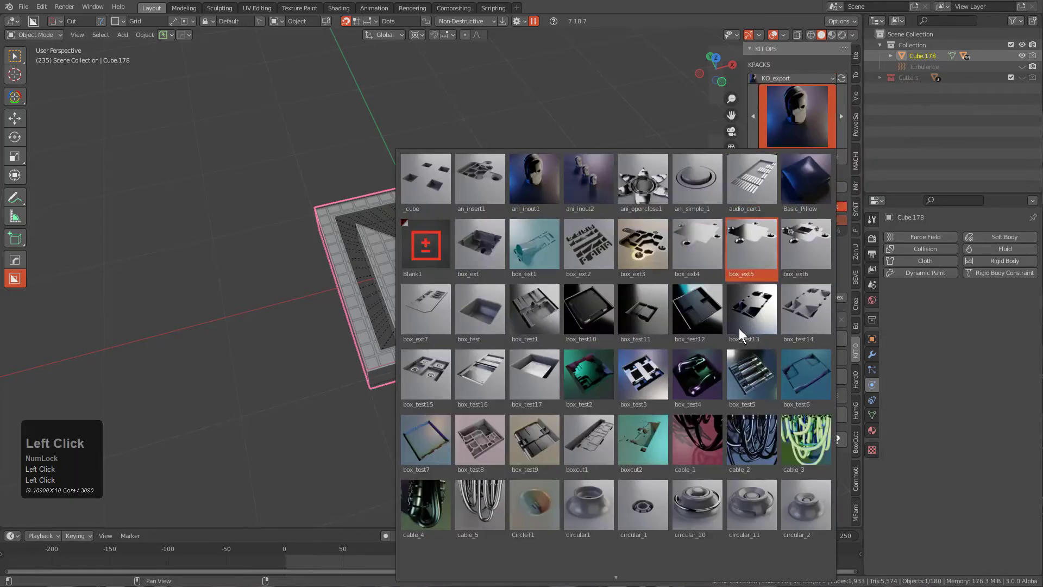
scroll(756, 422, "down", 2)
scroll(780, 499, "down", 10)
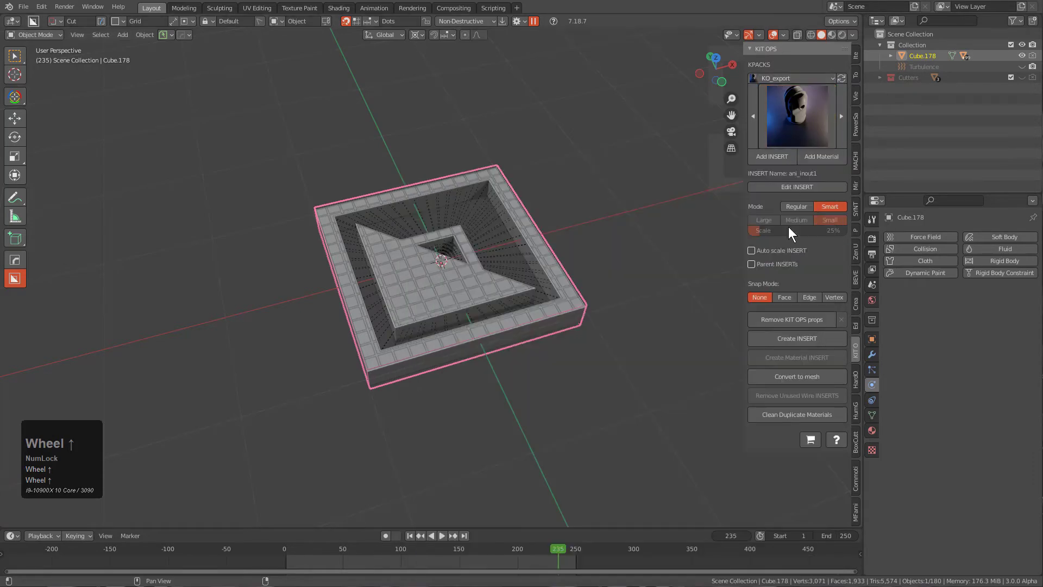
Save the file, add the Cube.001 frame to the selection, and create a KIT OPS INSERT from the assembly
key("ctrl+s")
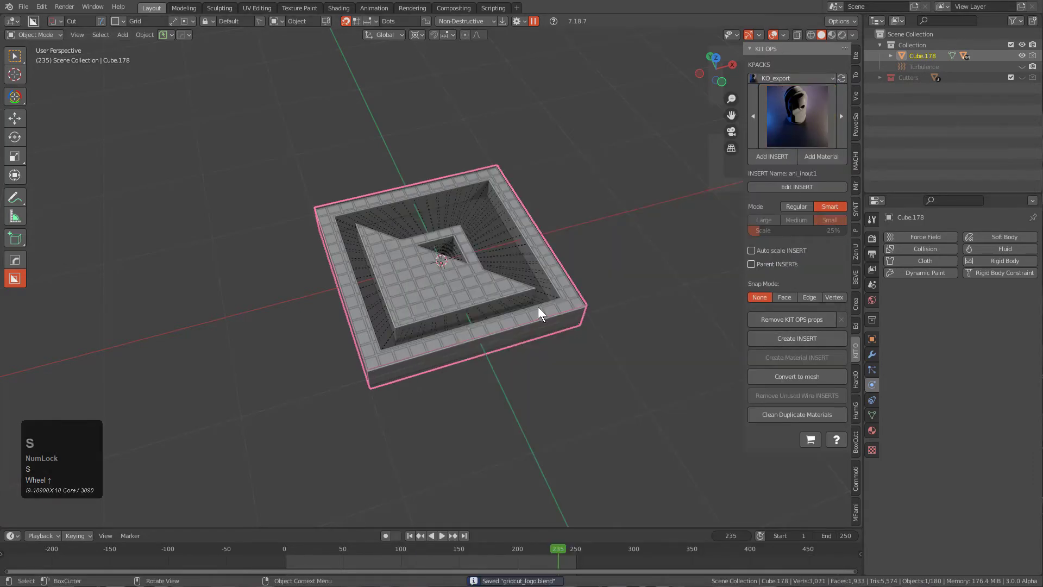
left_click(558, 323)
key("alt+z")
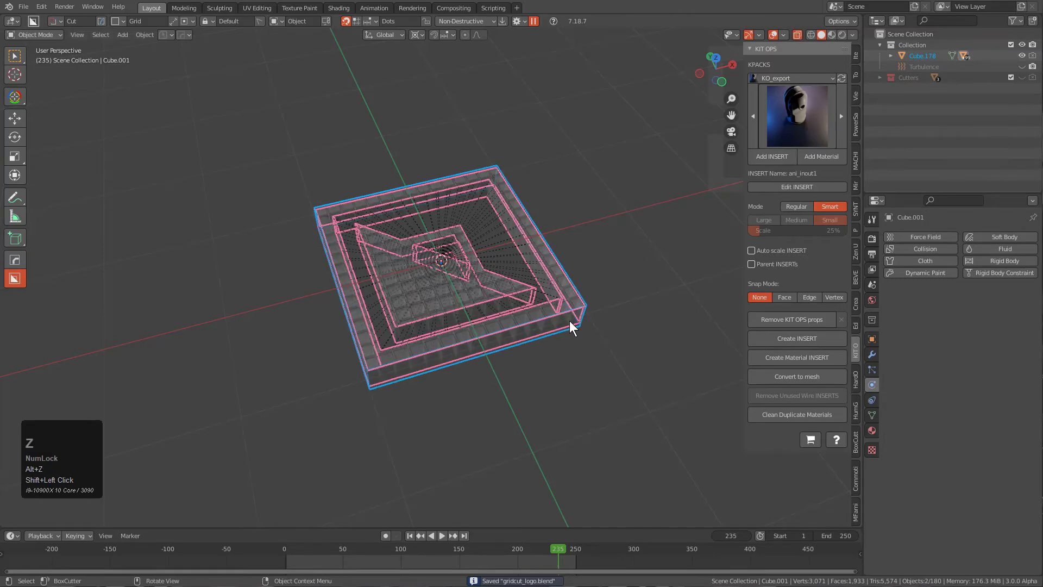
key("alt+z")
left_click(782, 341)
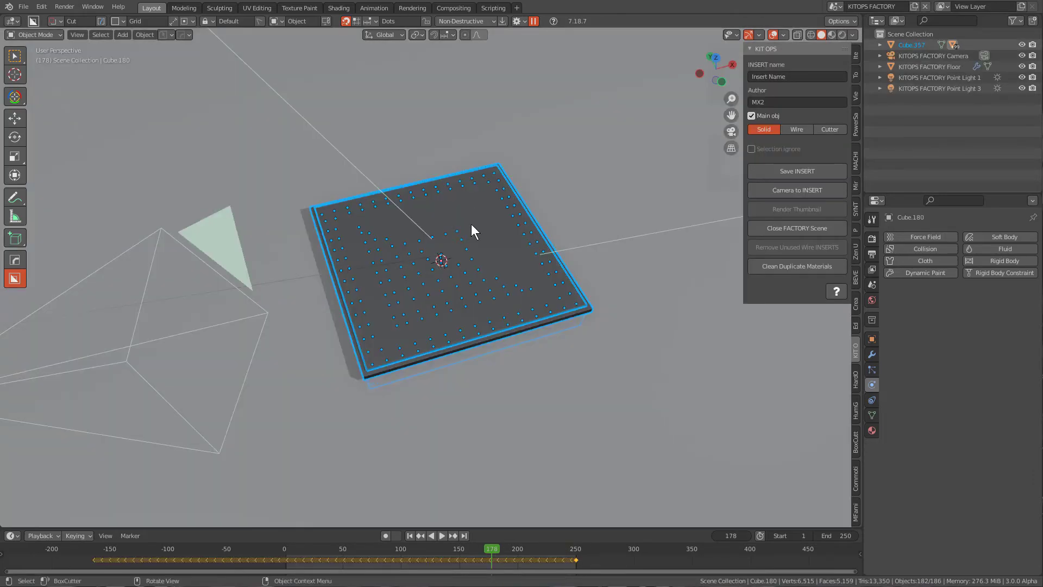
Select the solid Cutter.003 slab covering the frame in the factory scene and delete it
middle_click_drag(471, 224, 489, 231)
scroll(489, 231, "up", 3)
key("alt+a")
left_click(591, 327)
key("g")
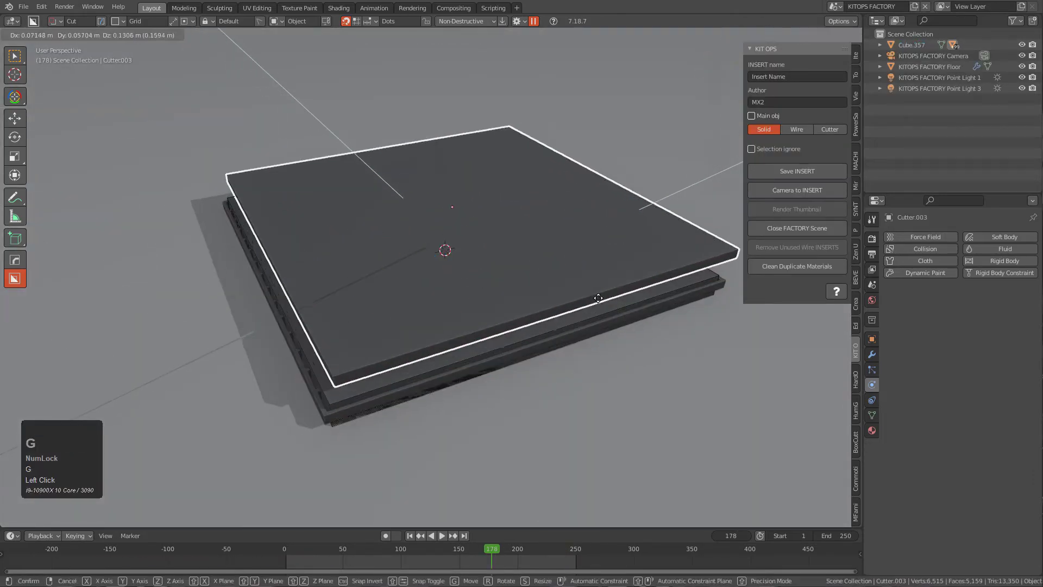
right_click(596, 312)
key("x")
left_click(596, 312)
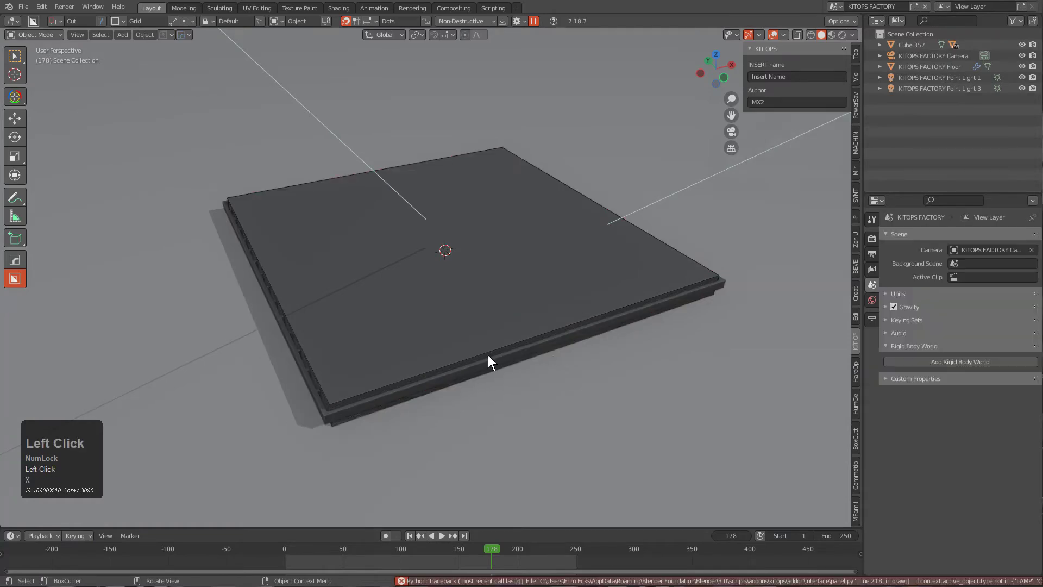
Try deleting the enclosing Cube.357 and the grid-shaped cutter, and undo those deletions
left_click(485, 351)
key("x")
left_click(485, 353)
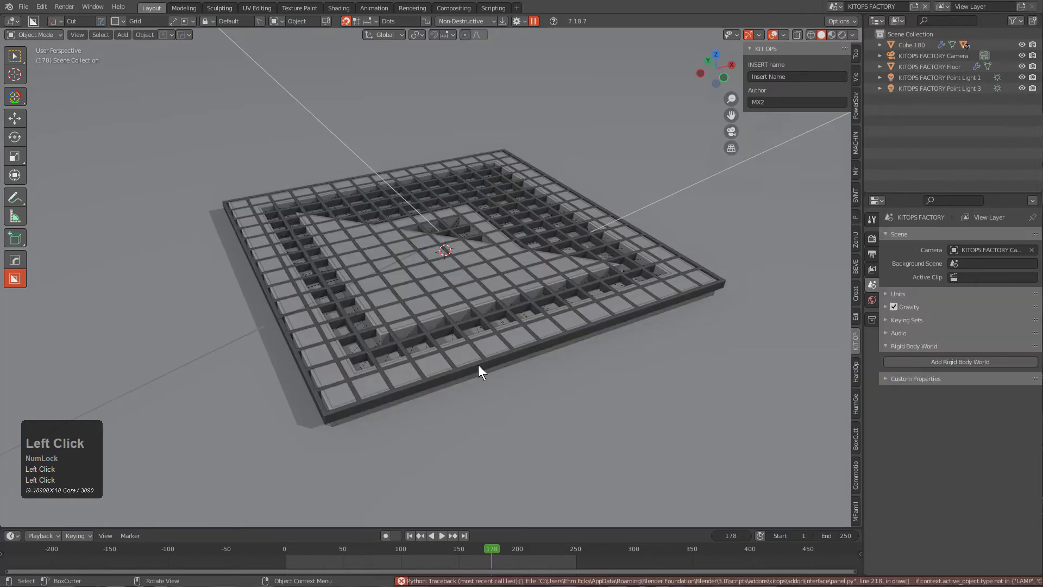
left_click(478, 364)
key("x")
left_click(478, 364)
middle_click_drag(478, 364, 481, 366)
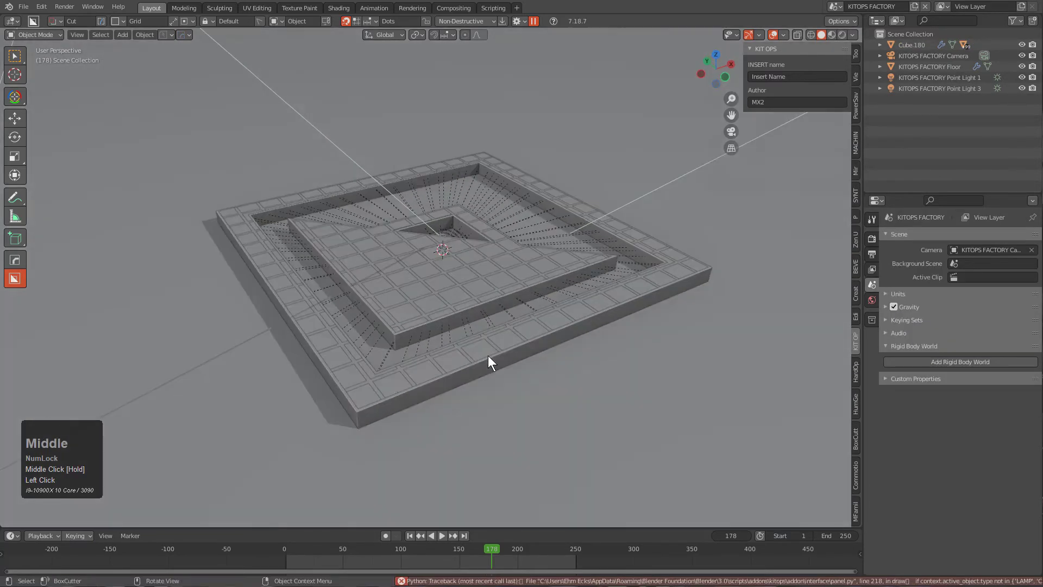
key("ctrl+z")
key("ctrl+z")
key("ctrl+z")
Delete the grid-shaped Cutter.004 object from the factory scene
left_click(468, 377)
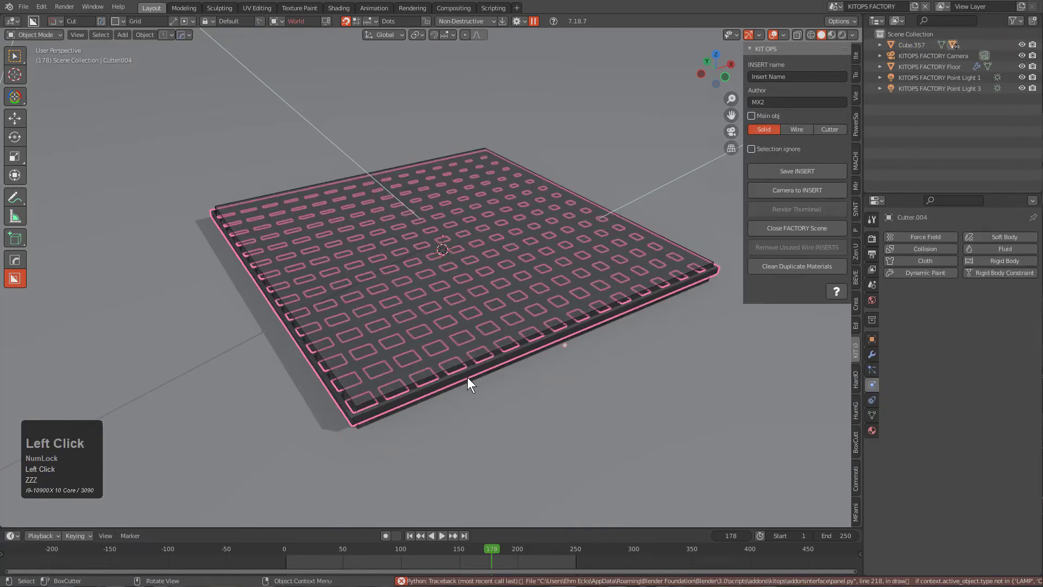
key("x")
left_click(466, 377)
Select the enclosing Cube.357 and set its INSERT type to Cutter
middle_click_drag(466, 377, 465, 360)
left_click(449, 350)
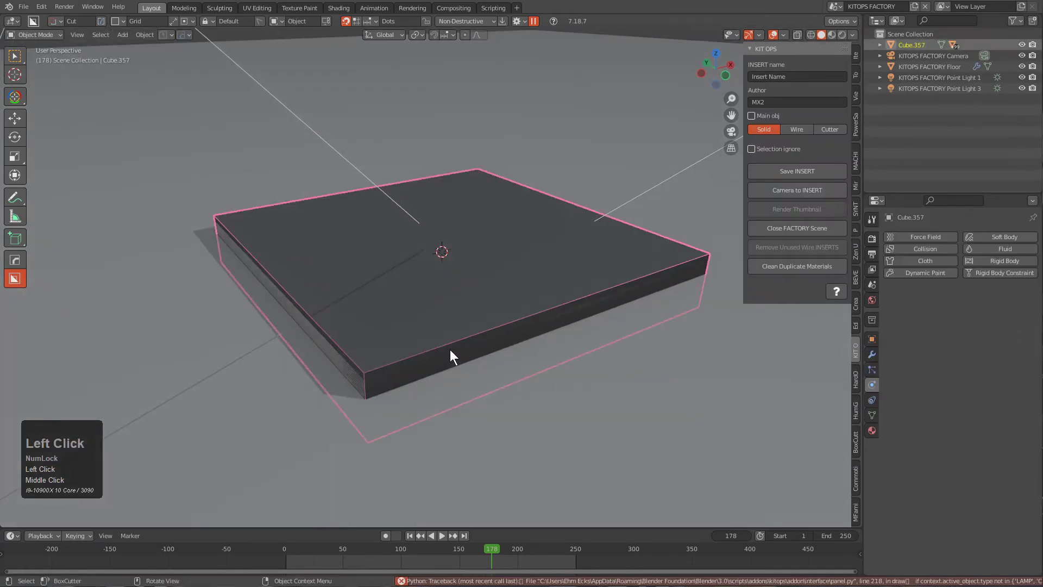
key("g")
right_click(544, 249)
left_click(831, 130)
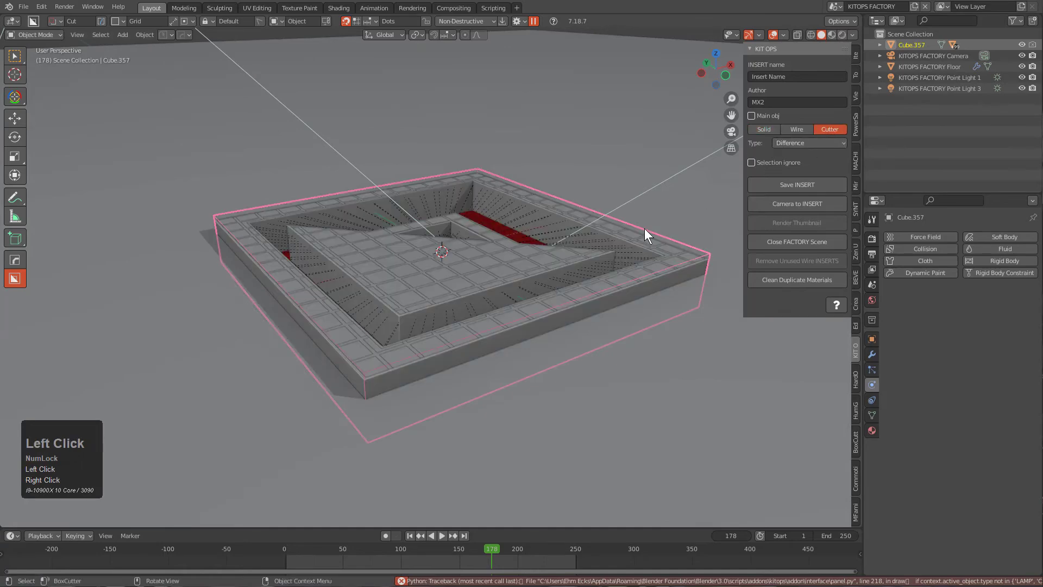
Lower the Cube.357 cutter slightly along the global Z axis and apply its object transform
middle_click_drag(644, 228, 594, 255)
key("g")
key("z")
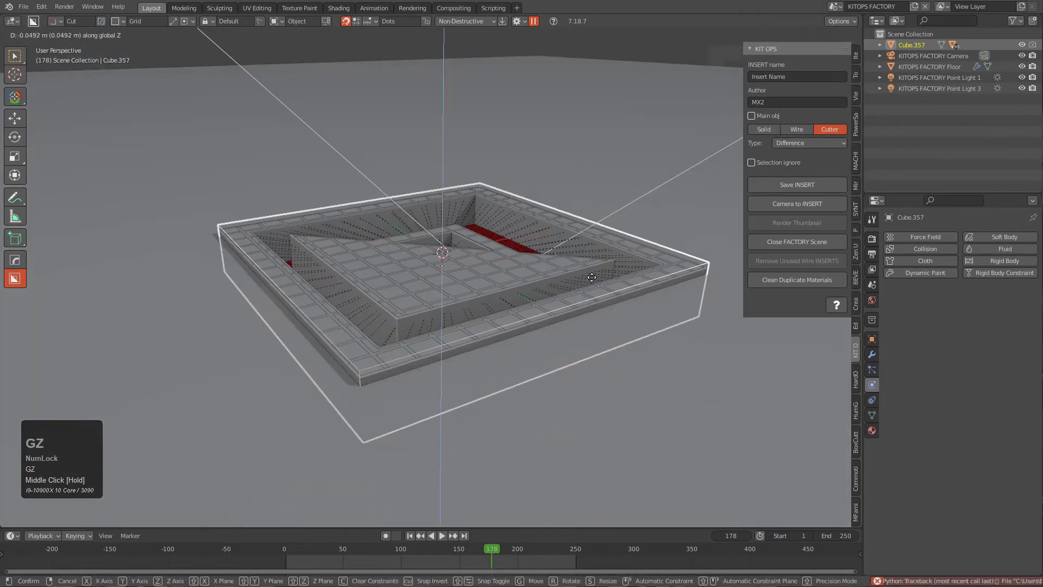
left_click(599, 296)
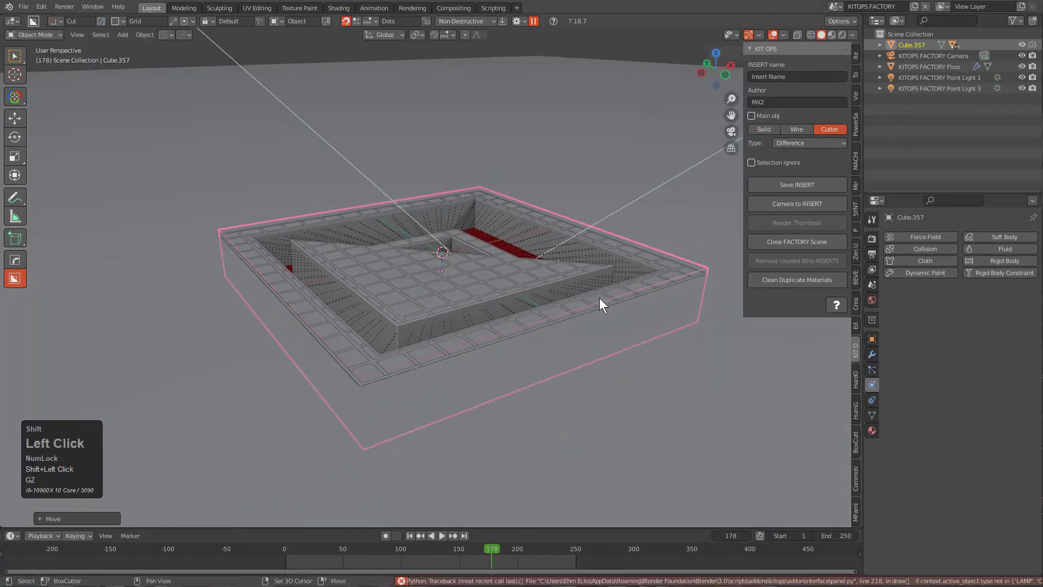
key("ctrl+a")
left_click(578, 273)
Scrub the animation back to frame 95 to check the tiles against the cutter opening
middle_click_drag(578, 273, 569, 302)
scroll(565, 305, "down", 1)
middle_click_drag(550, 315, 539, 333, "shift")
right_click_drag(483, 558, 404, 553, "shift")
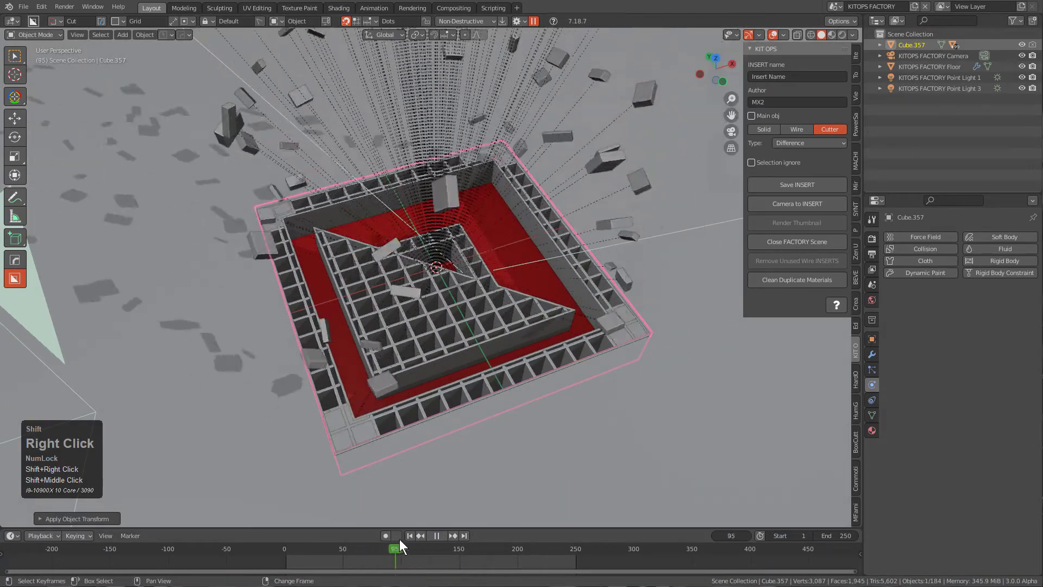
Move the animation to frame 123 and look at the tiles through the factory camera
left_click(428, 537)
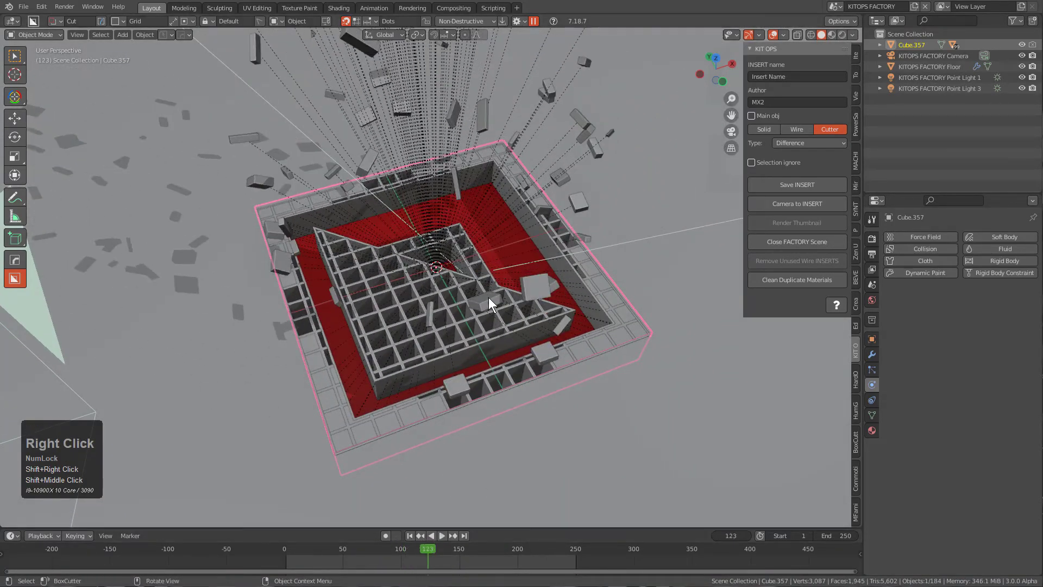
key("KP_0")
middle_click_drag(490, 291, 500, 310, "shift")
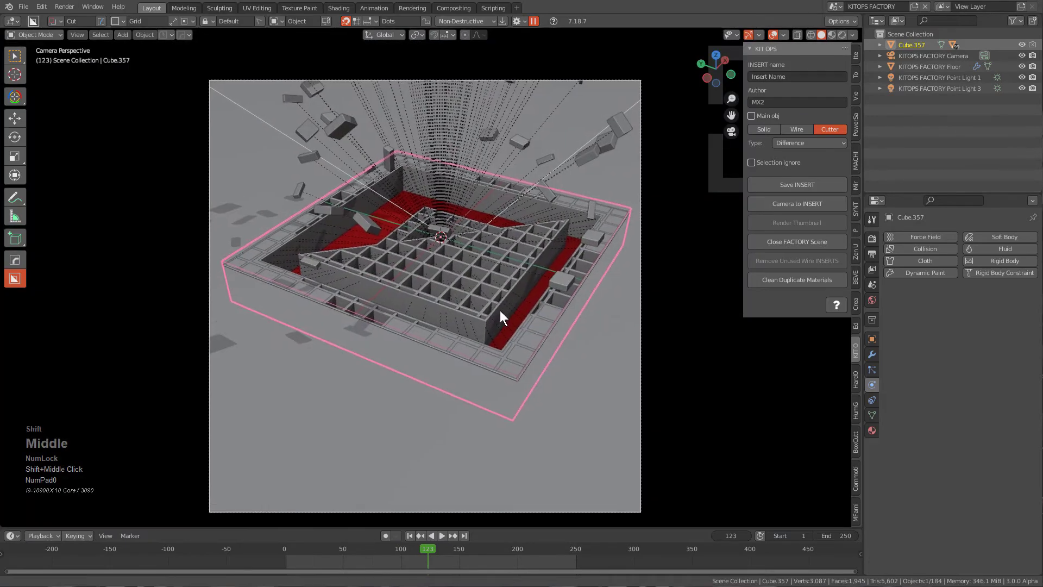
Name the INSERT bc_logo_kitops
left_click(783, 77)
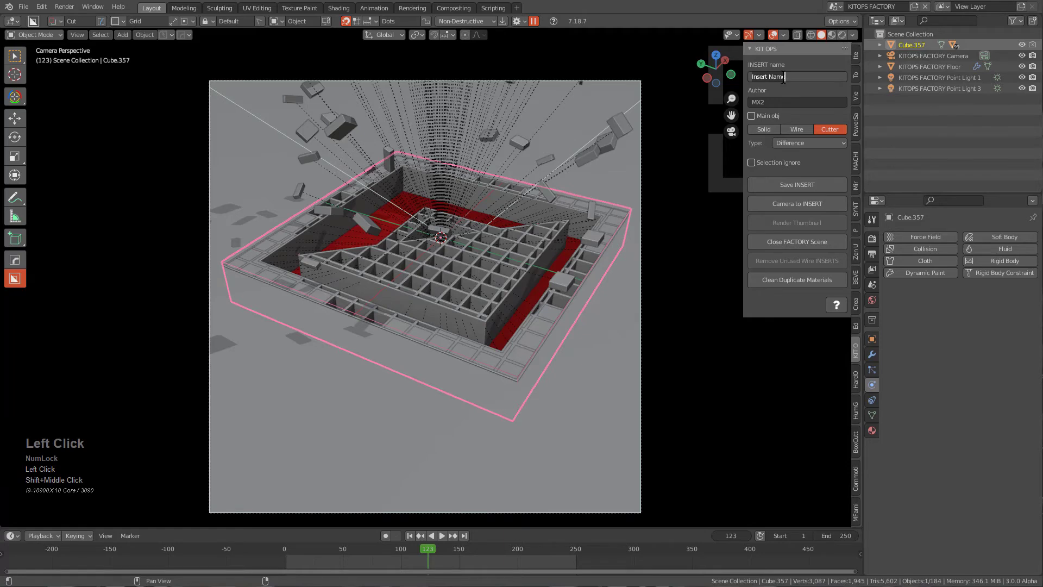
type("bl")
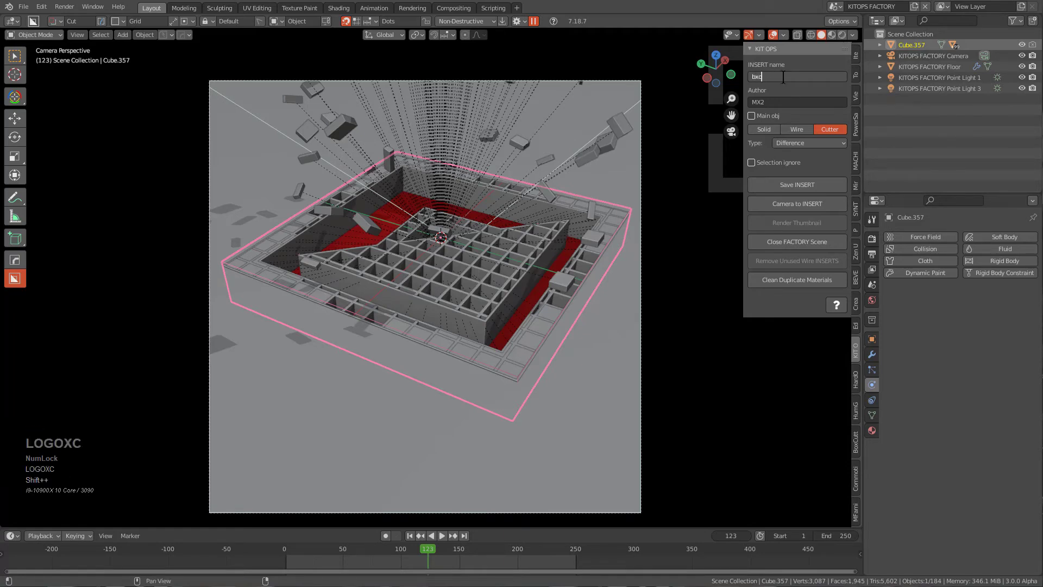
type("_kl")
type("go")
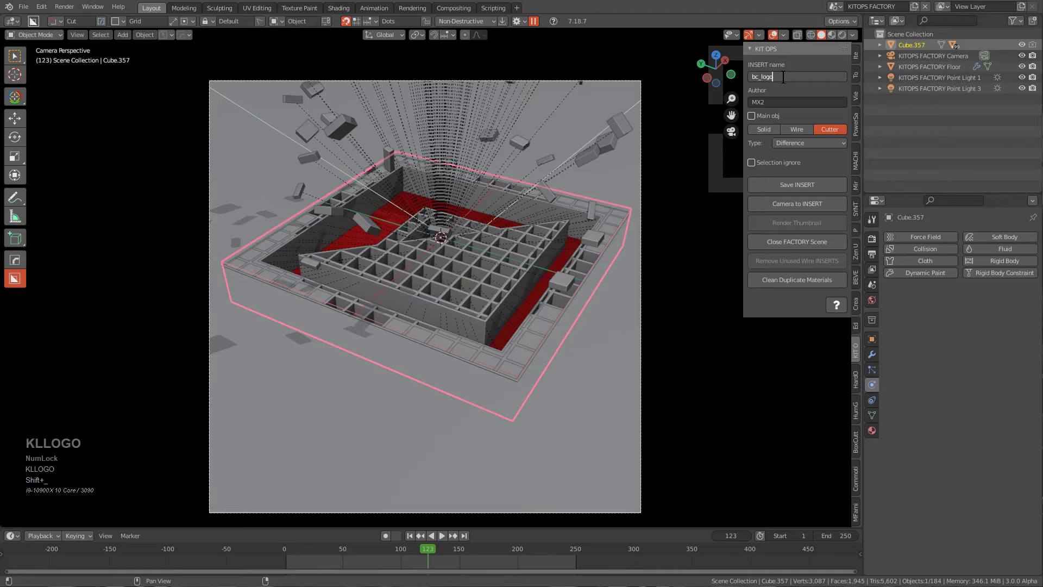
type("_")
type("kitops")
key("Return")
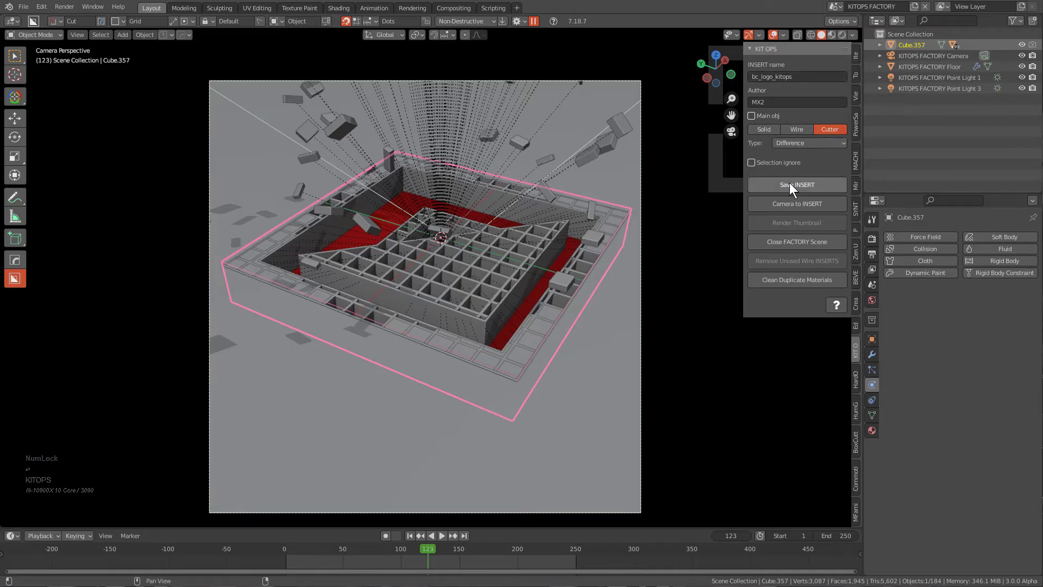
Save the INSERT as bc_logo_kitops.blend in the KO_export folder
left_click(809, 185)
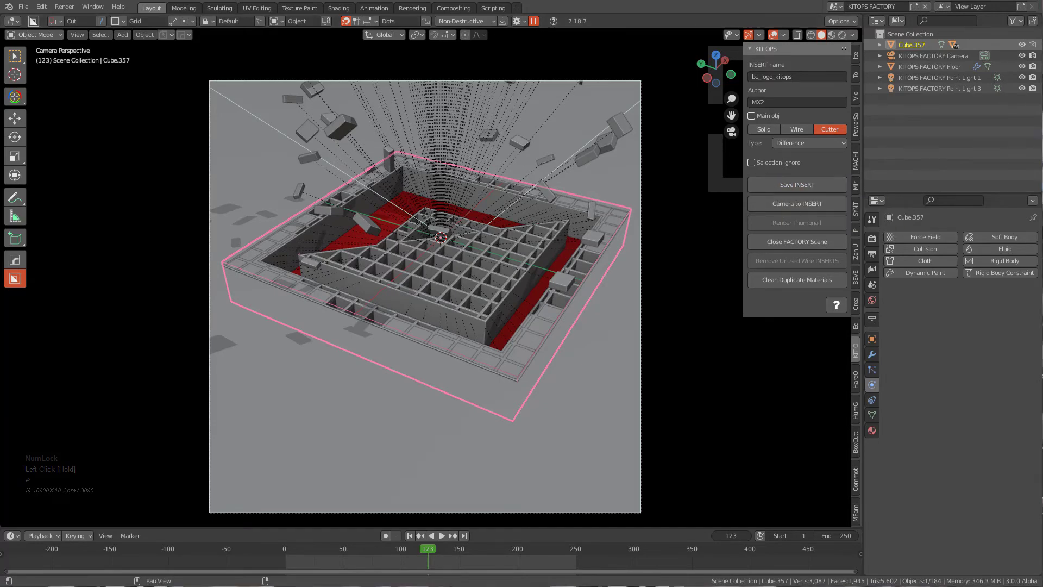
left_click(797, 243)
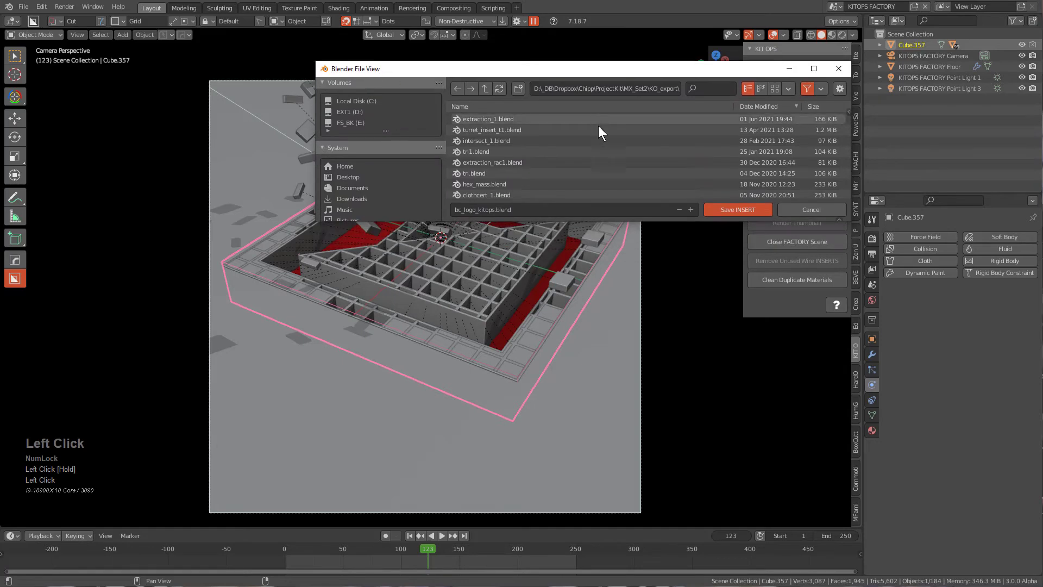
left_click(744, 210)
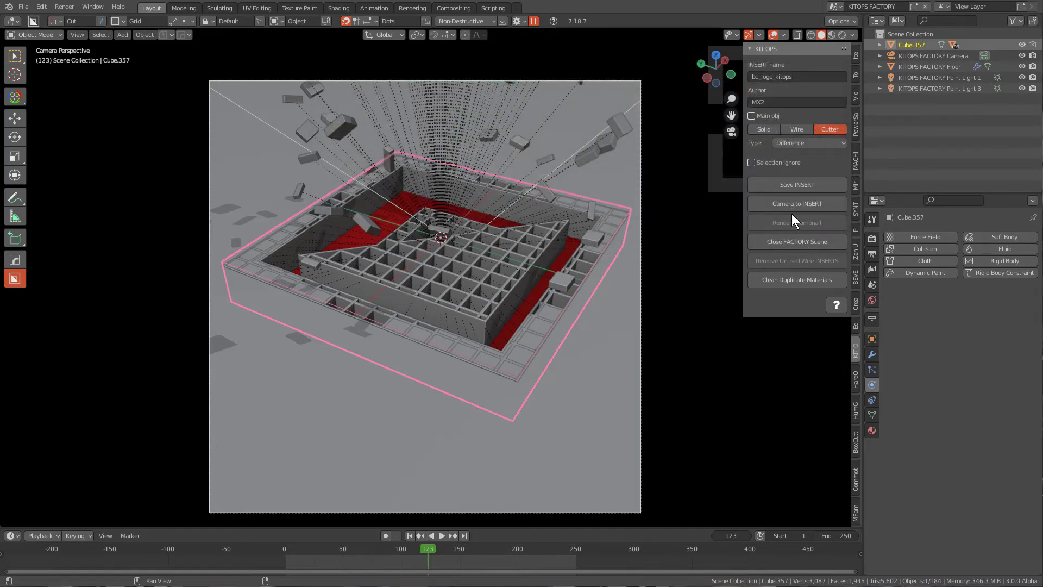
Fit the factory camera to the INSERT, then move the camera closer along its local Z axis and shift the framing around the logo
left_click(642, 125)
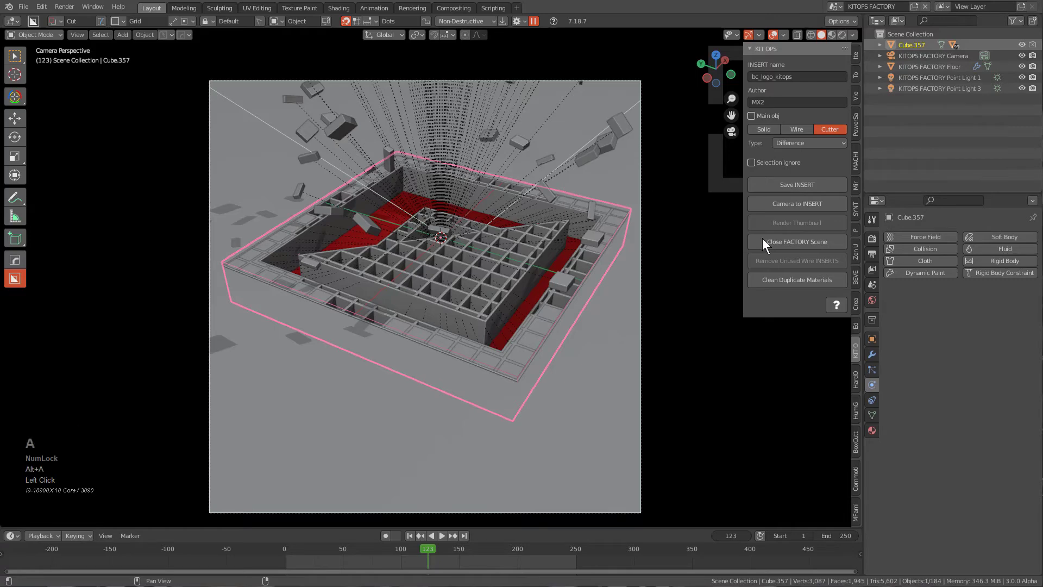
left_click(790, 205)
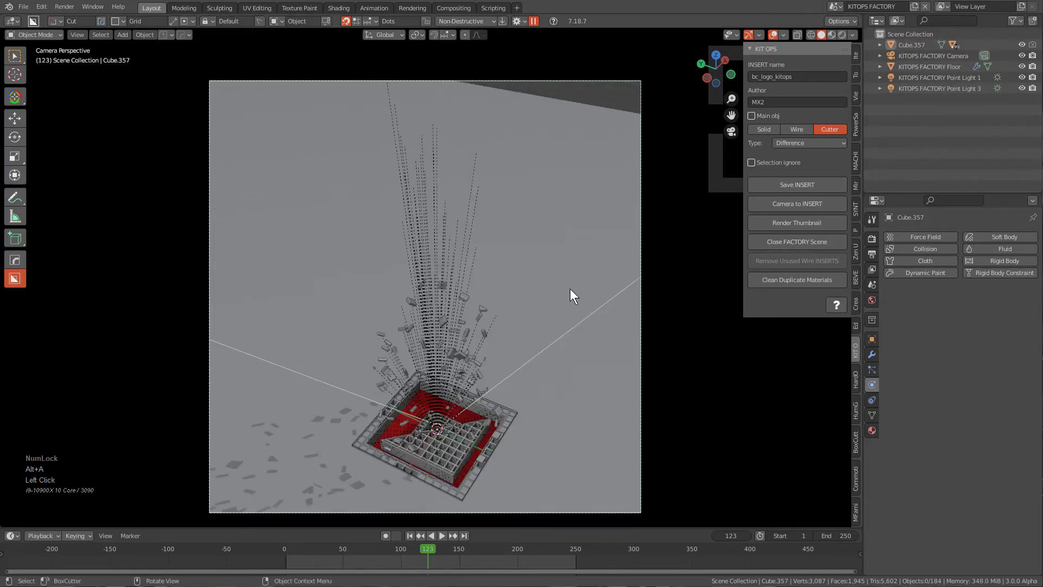
scroll(570, 289, "up", 2)
key("g")
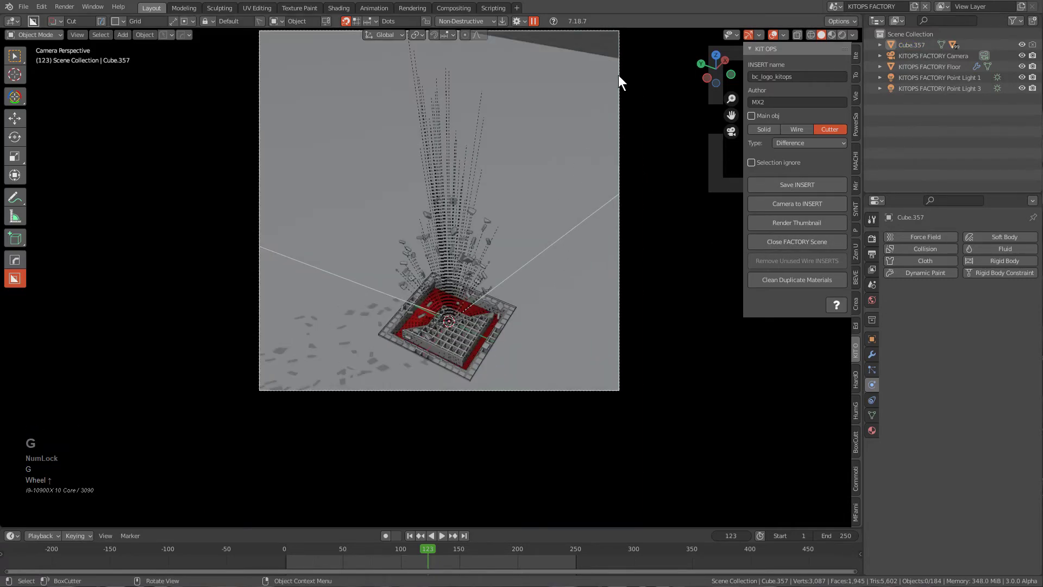
left_click(621, 33)
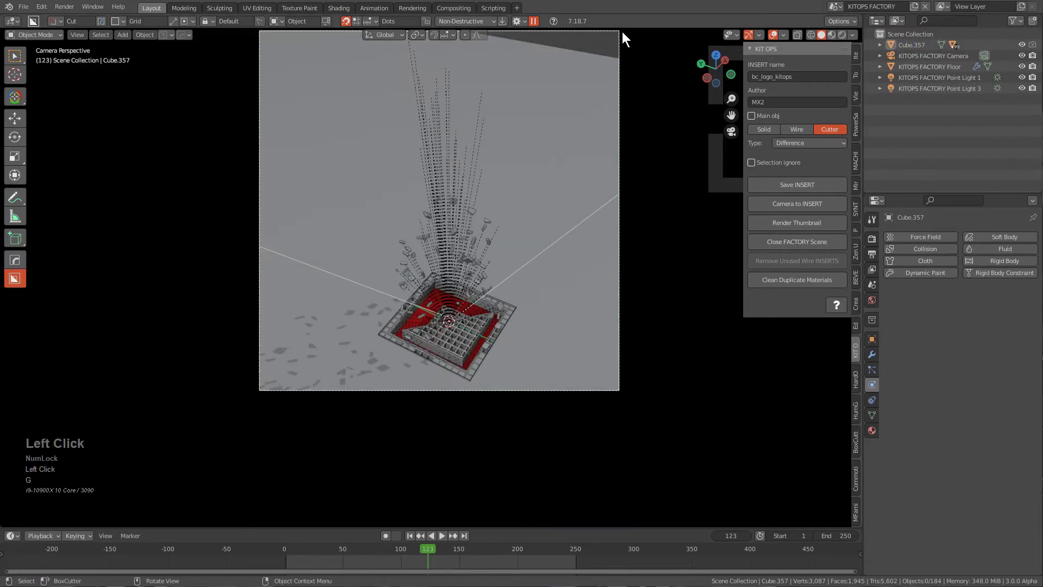
key("g")
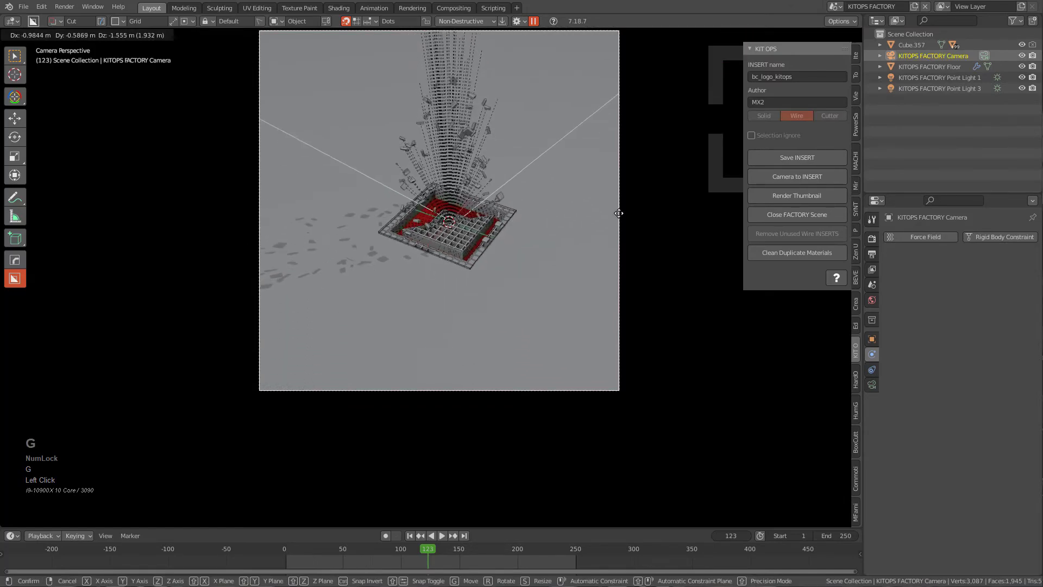
key("z")
key("z")
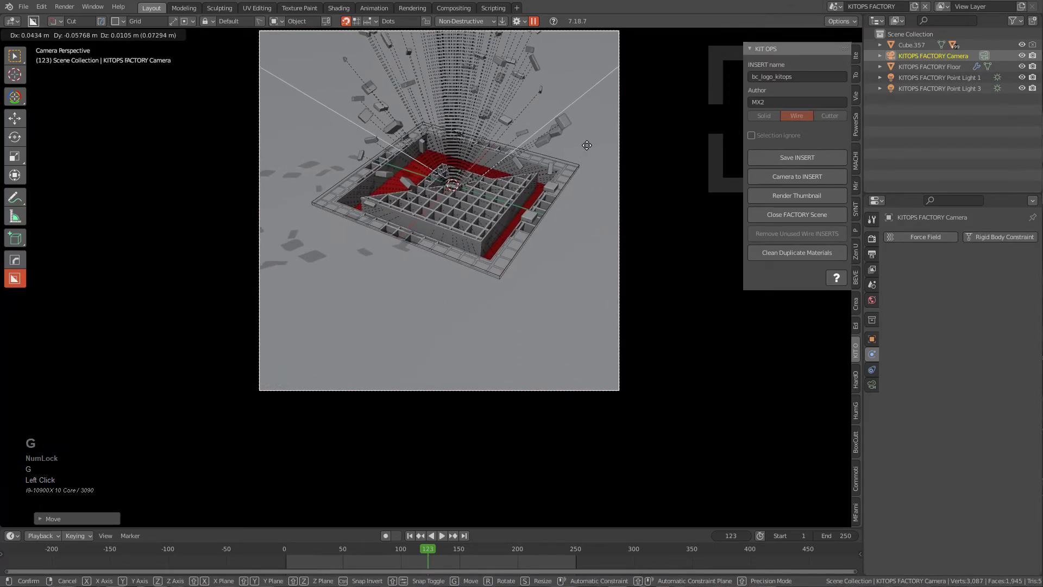
left_click(606, 185)
Fine-tune the factory camera's distance along its local Z axis and its position until the tile frame nearly fills the shot's width
middle_click_drag(606, 185, 611, 223, "shift")
key("g")
key("z")
key("z")
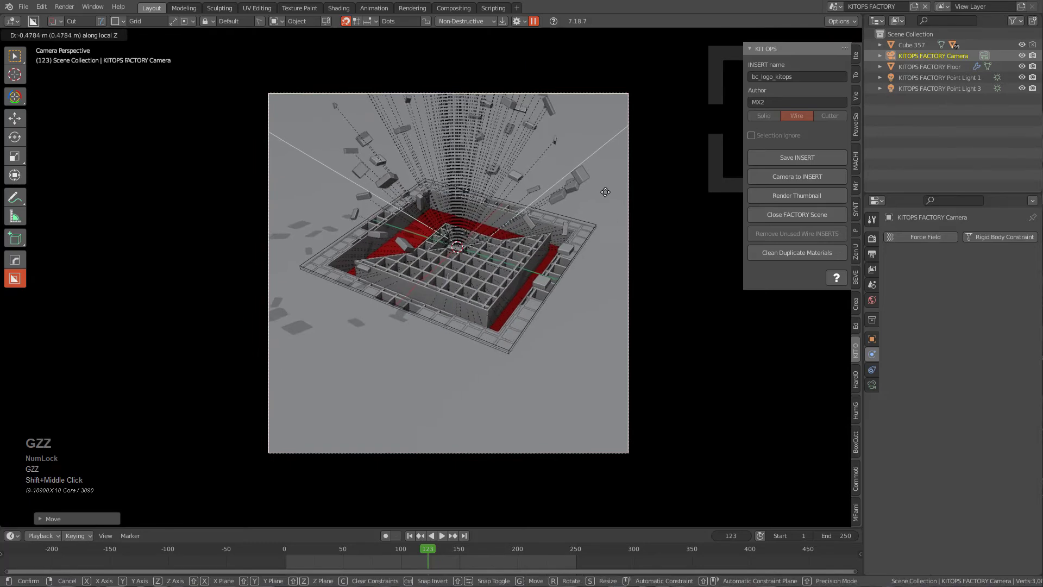
left_click(603, 175)
key("g")
key("z")
key("z")
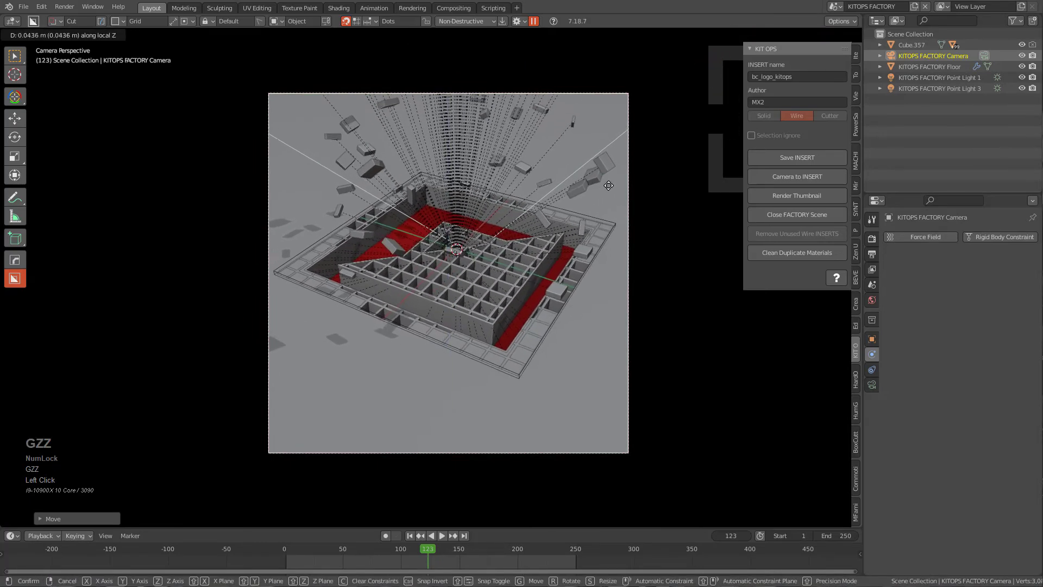
left_click(613, 191)
key("g")
left_click(653, 191)
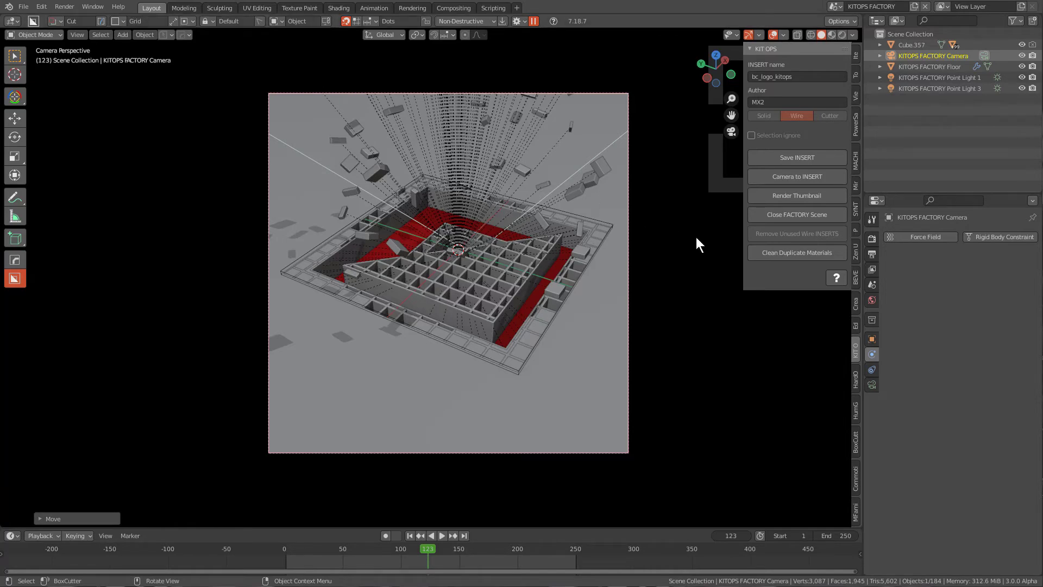
Close the factory scene and start a new General file
left_click(786, 213)
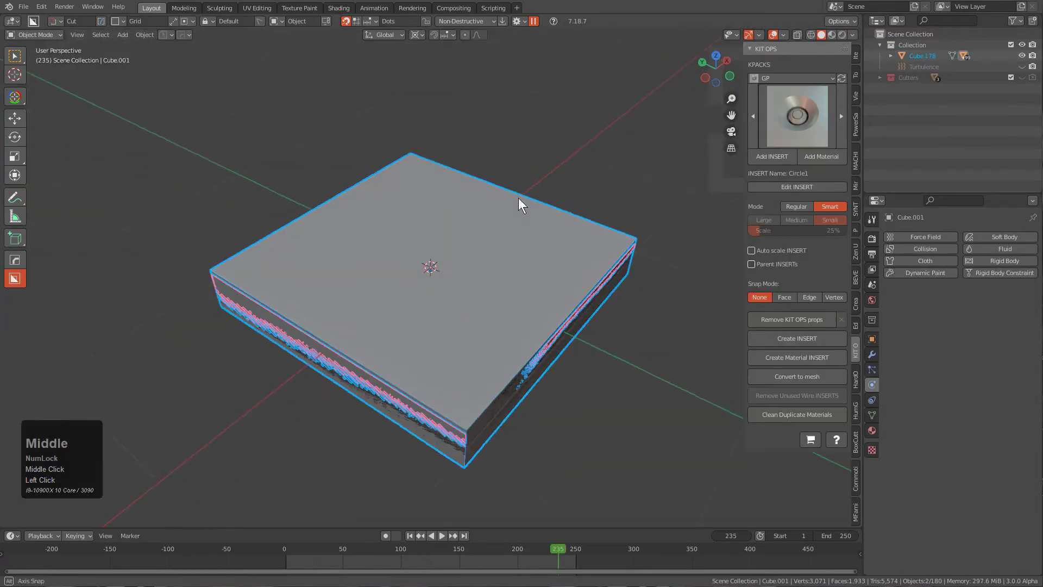
key("ctrl+n")
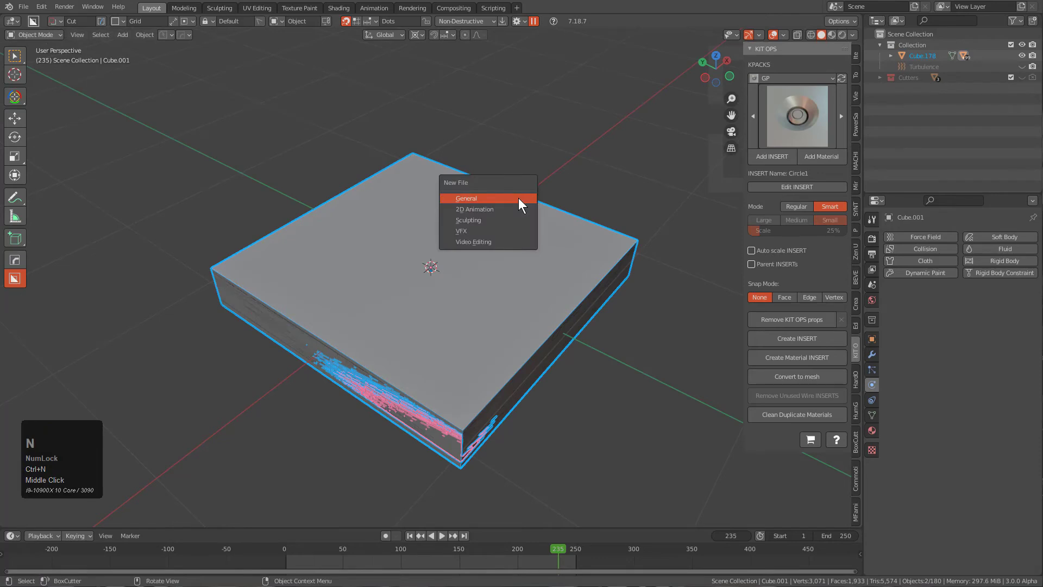
left_click(518, 199)
Load the KO_export KPACK in KIT OPS and choose the bc_logo_kitops INSERT
scroll(532, 305, "down", 2)
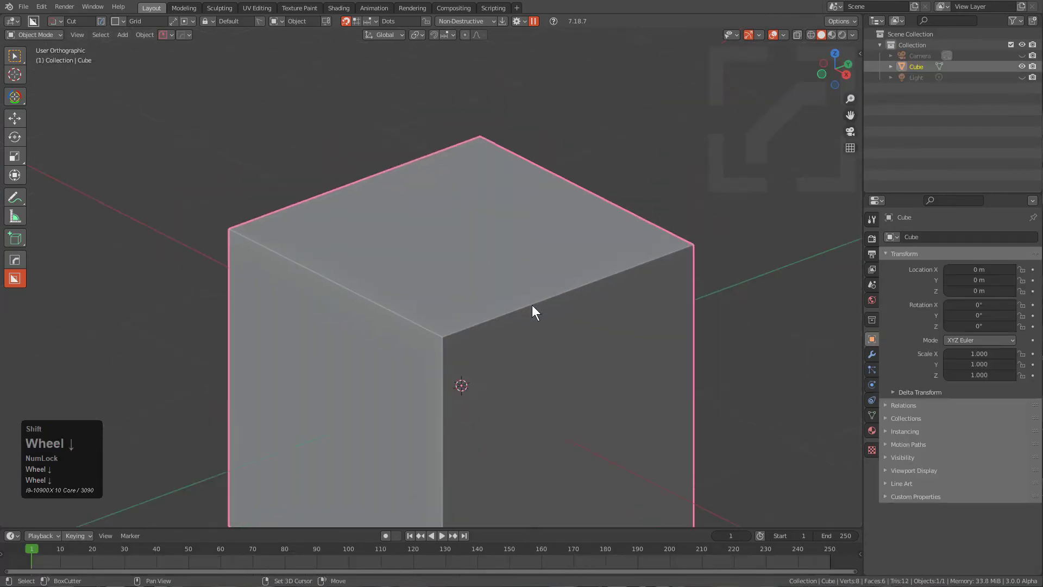
middle_click_drag(532, 304, 521, 238)
key("n")
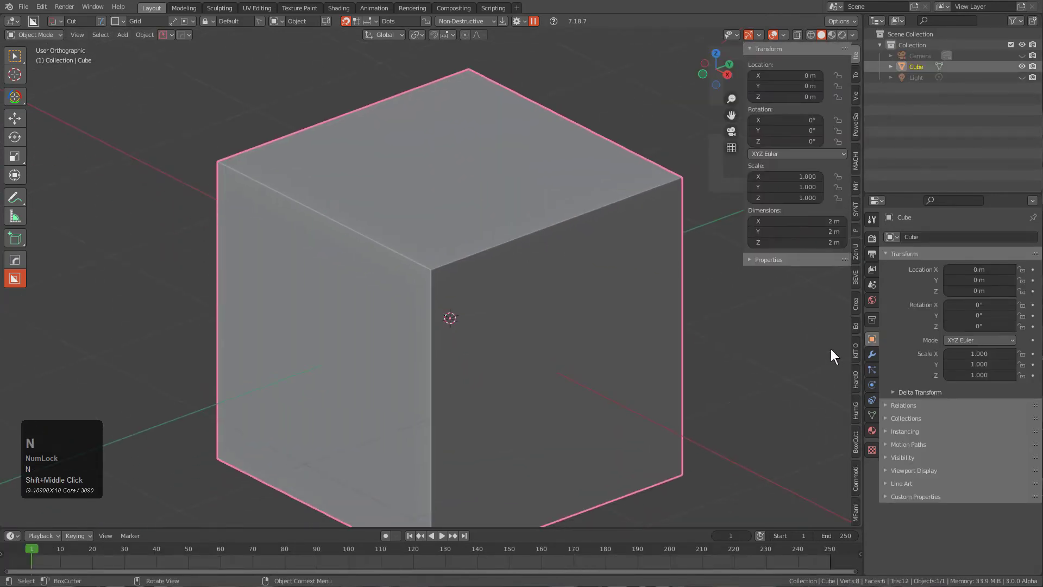
left_click(856, 348)
left_click(791, 78)
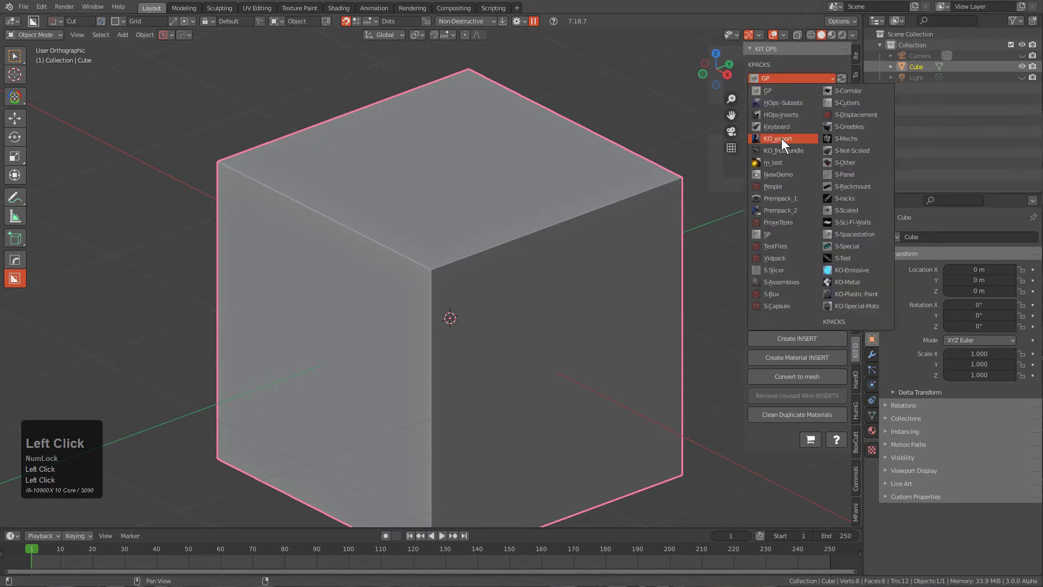
left_click(782, 138)
left_click(785, 115)
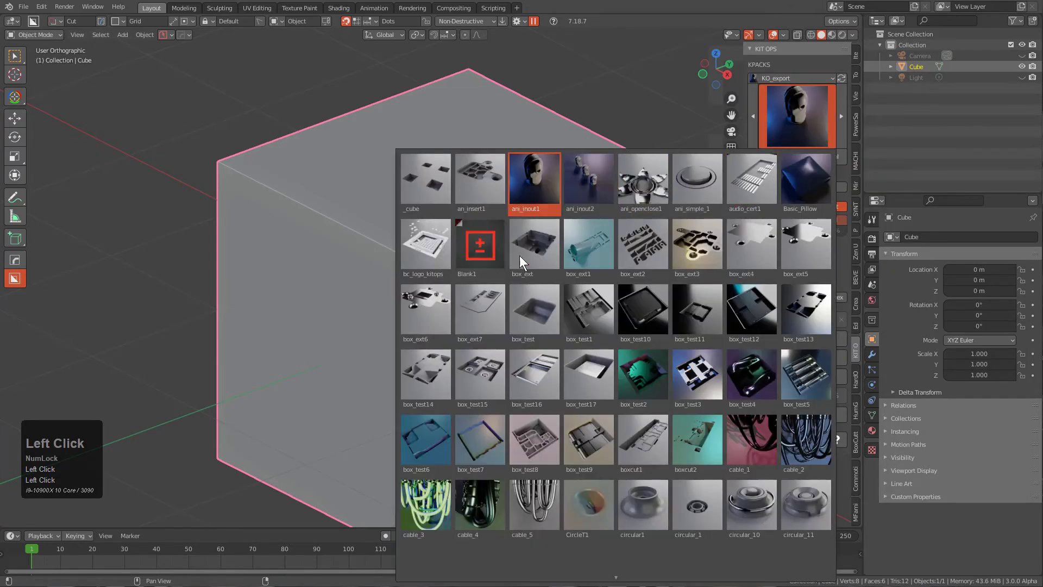
left_click(421, 250)
Add the bc_logo_kitops INSERT to a vertical side face of the default cube and clear the selection
middle_click_drag(629, 309, 589, 231, "shift")
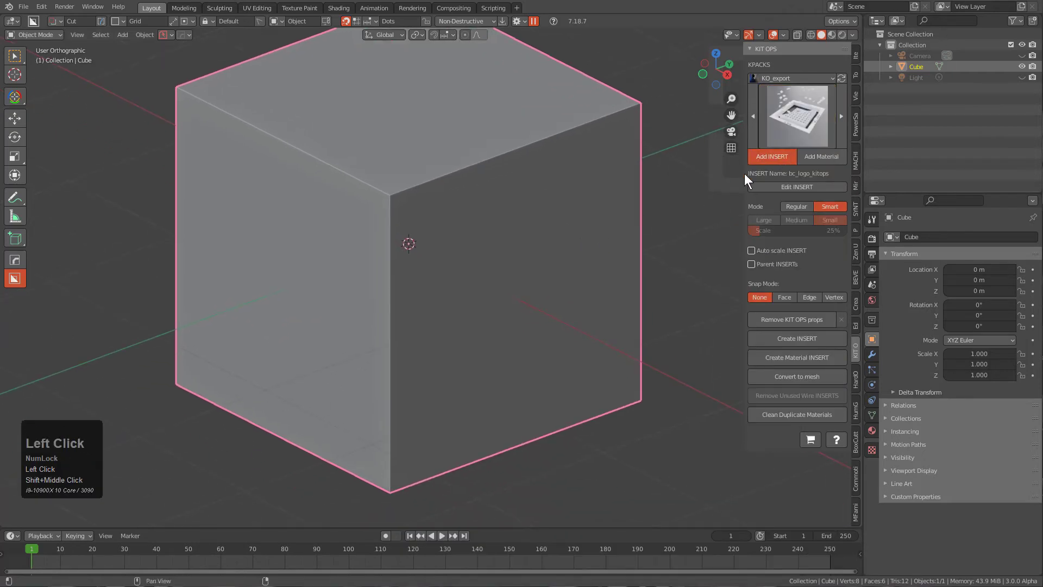
scroll(524, 294, "down", 4)
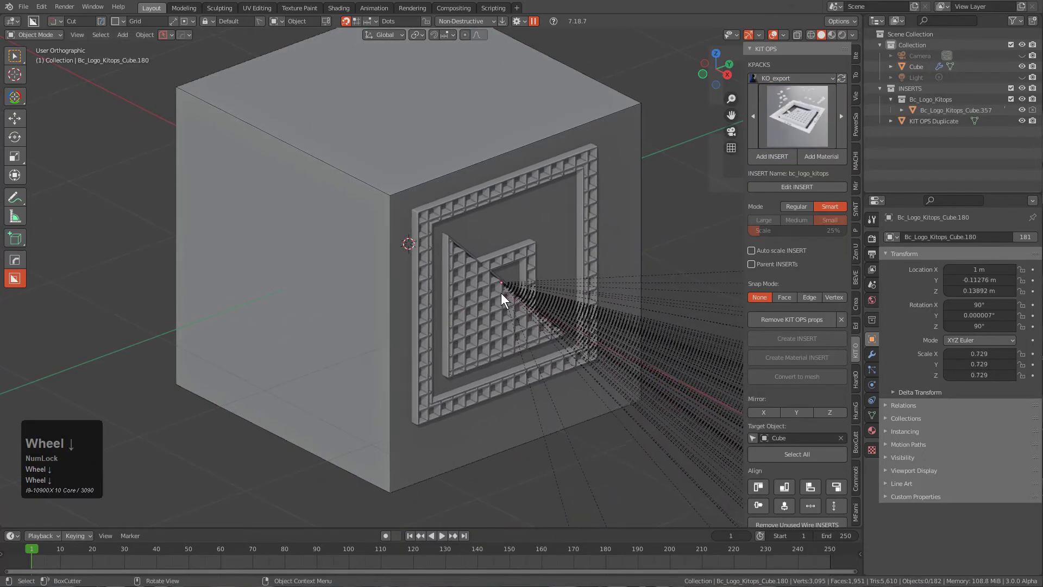
left_click(502, 293)
scroll(514, 297, "down", 3)
middle_click_drag(525, 303, 481, 302, "shift")
scroll(484, 302, "up", 1)
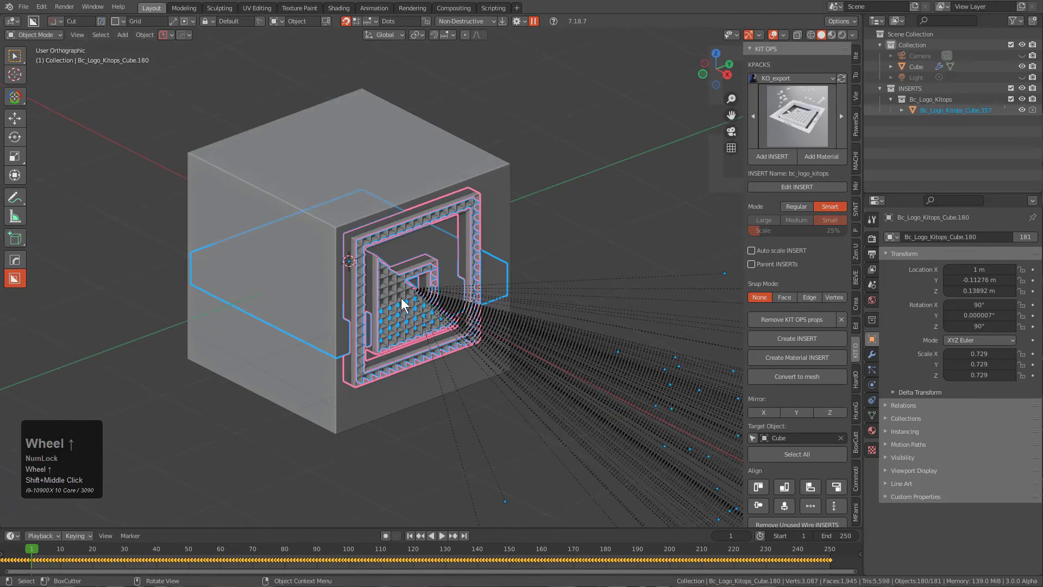
key("alt+a")
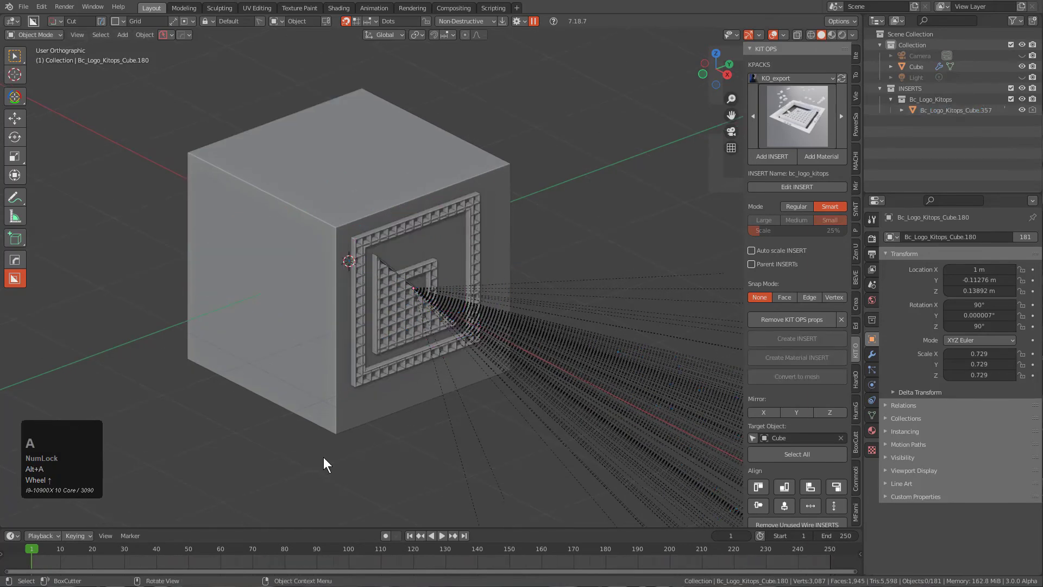
Open the bc_logo_kitops INSERT for editing and deselect everything
left_click(806, 183)
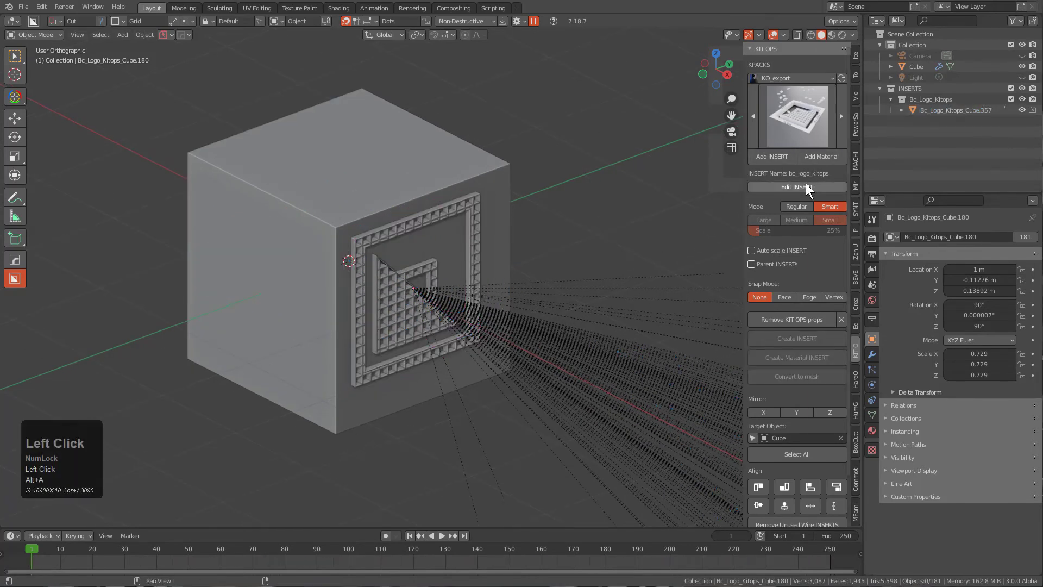
left_click(802, 184)
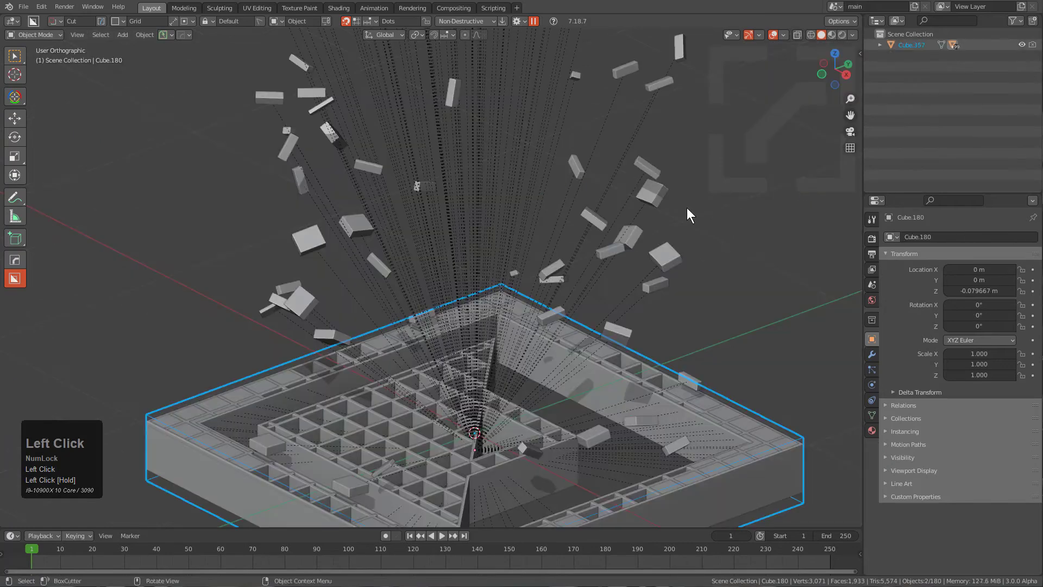
middle_click_drag(568, 311, 562, 169, "shift")
key("alt+a")
left_click(735, 261)
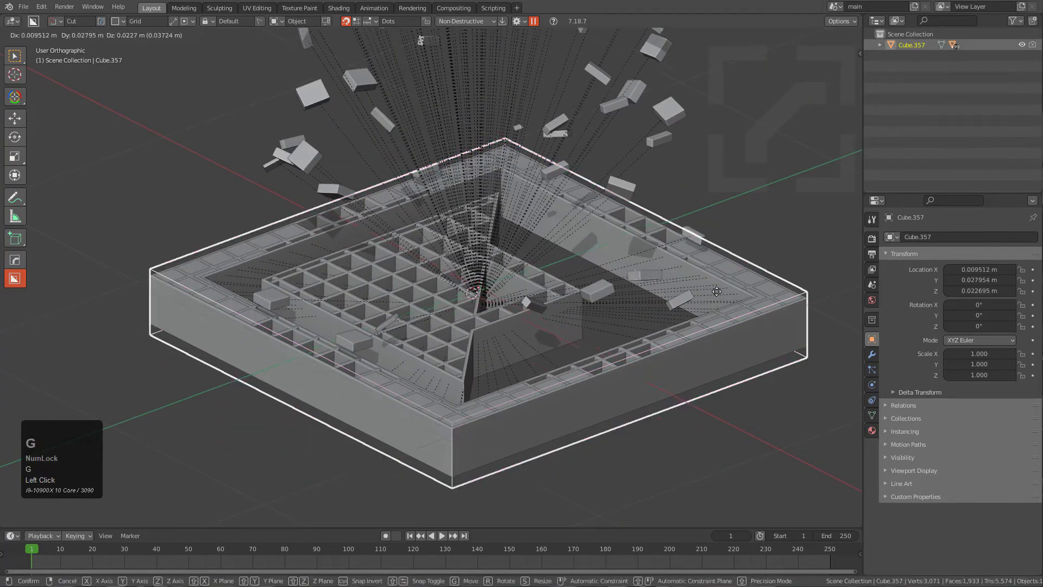
right_click(705, 310)
left_click(731, 292)
key("g")
right_click(734, 283)
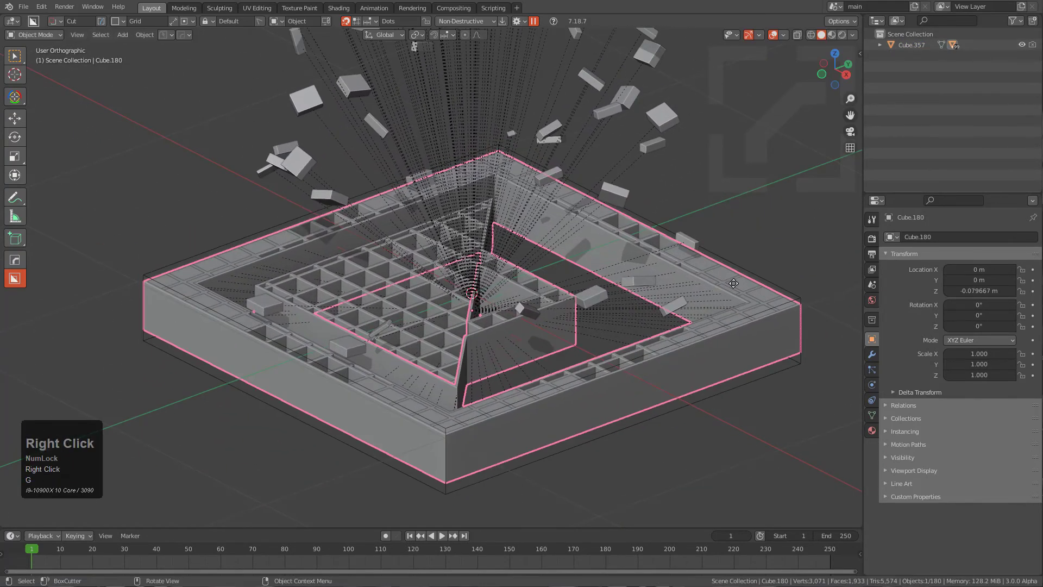
Show the objects' transform values and try applying the object transforms of the logo base Cube.180 and the wireframe box Cube.357
key("n")
left_click(706, 286)
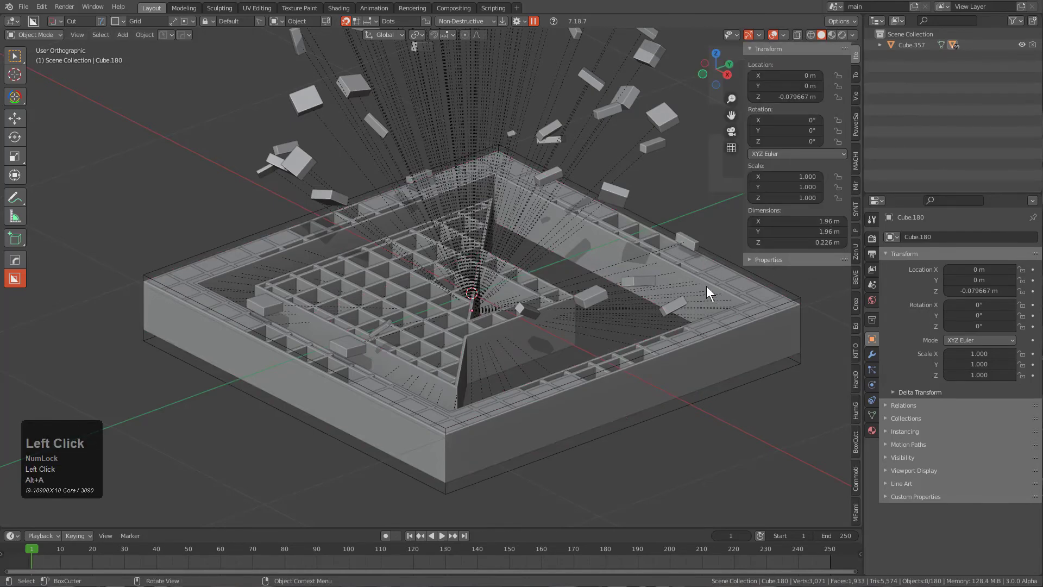
middle_click_drag(707, 286, 545, 286)
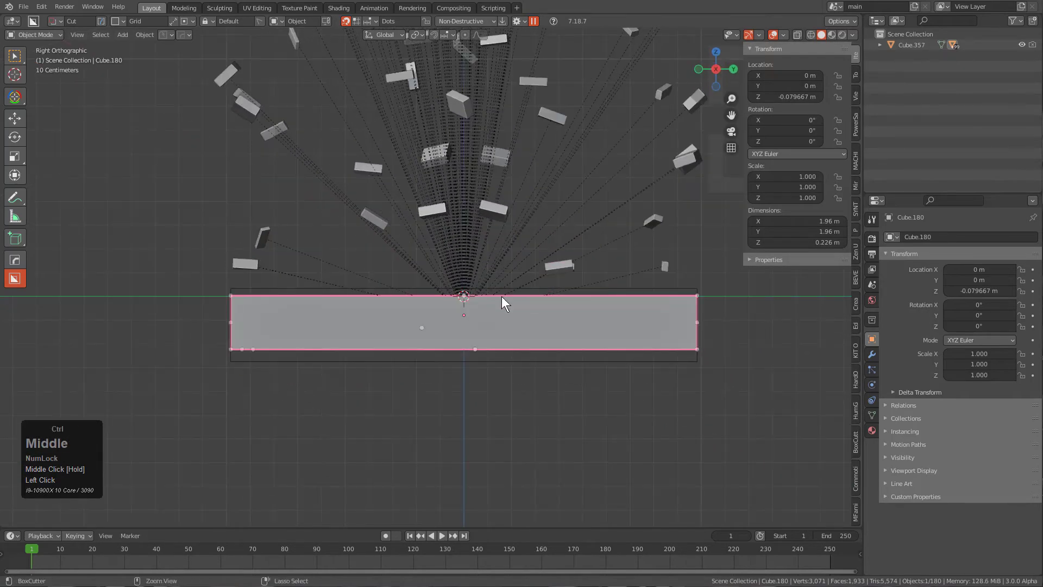
key("ctrl+a")
left_click(478, 296)
left_click(479, 363)
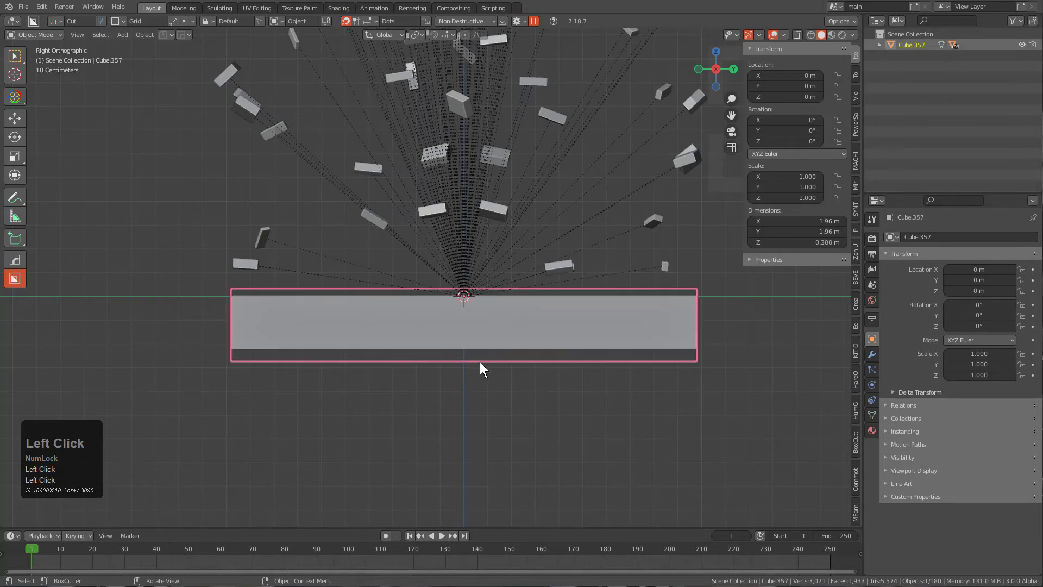
key("ctrl+a")
left_click(475, 365)
left_click(474, 362)
key("shift+Left")
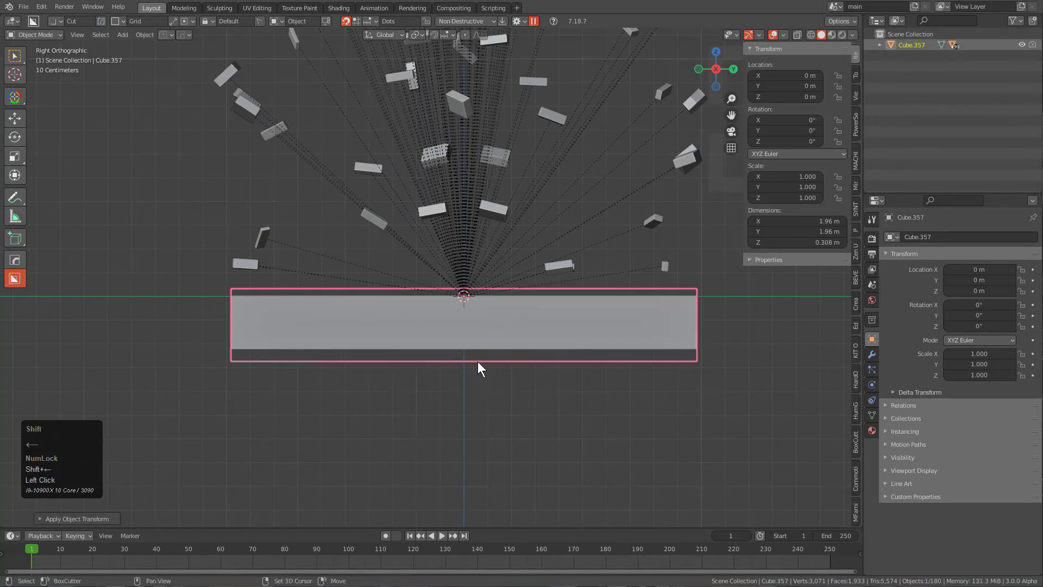
Scrub the animation to frames 212 and 121 to examine how the tiles sit relative to the grid base
middle_click_drag(477, 363, 504, 363)
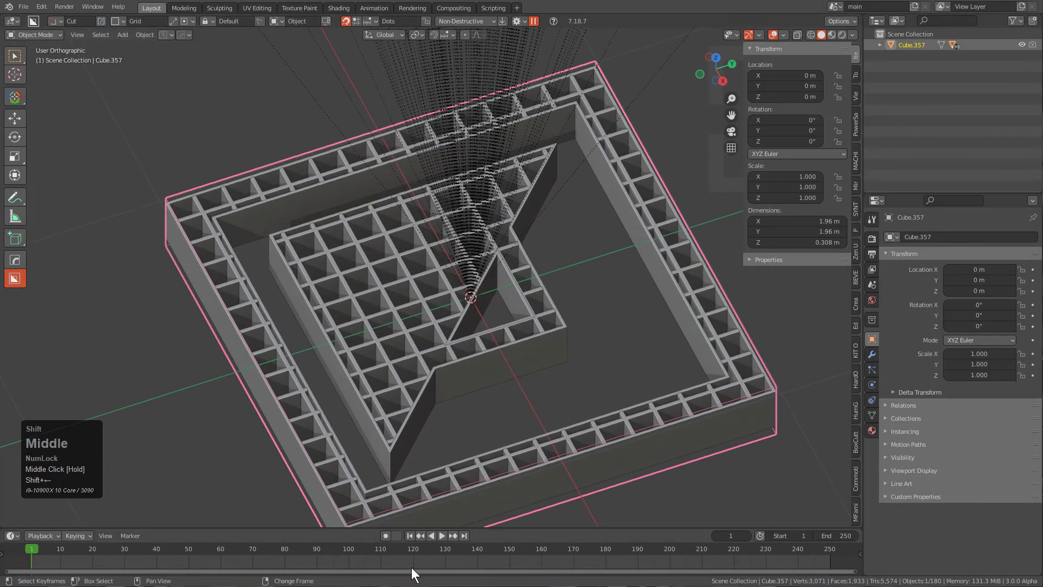
right_click_drag(412, 567, 704, 495, "shift")
middle_click_drag(704, 495, 485, 334)
scroll(534, 359, "down", 4)
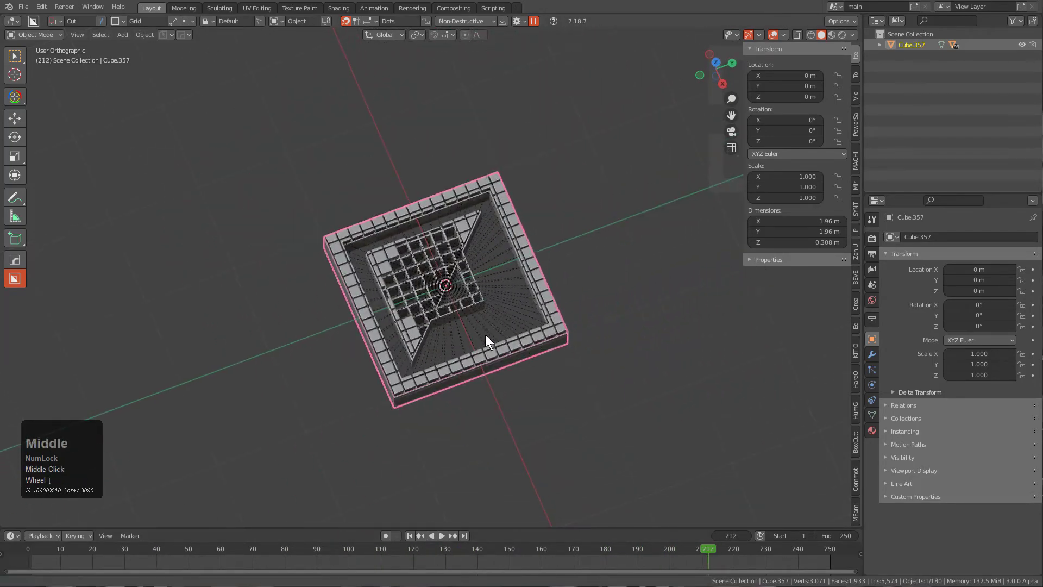
scroll(472, 342, "down", 5)
scroll(465, 347, "up", 4)
scroll(498, 304, "up", 4)
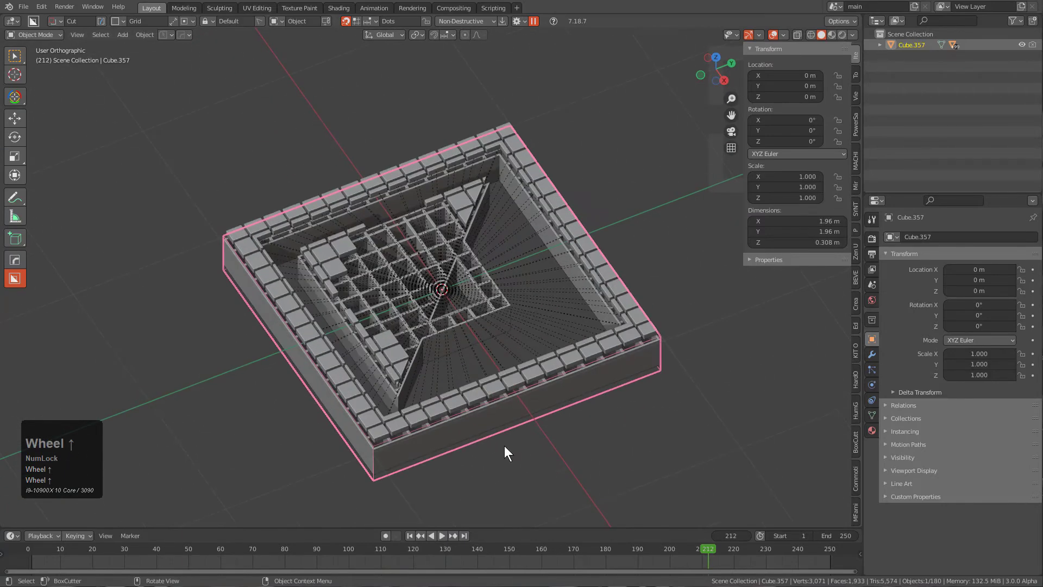
right_click(662, 558, "shift")
right_click(371, 559, "shift")
key("space")
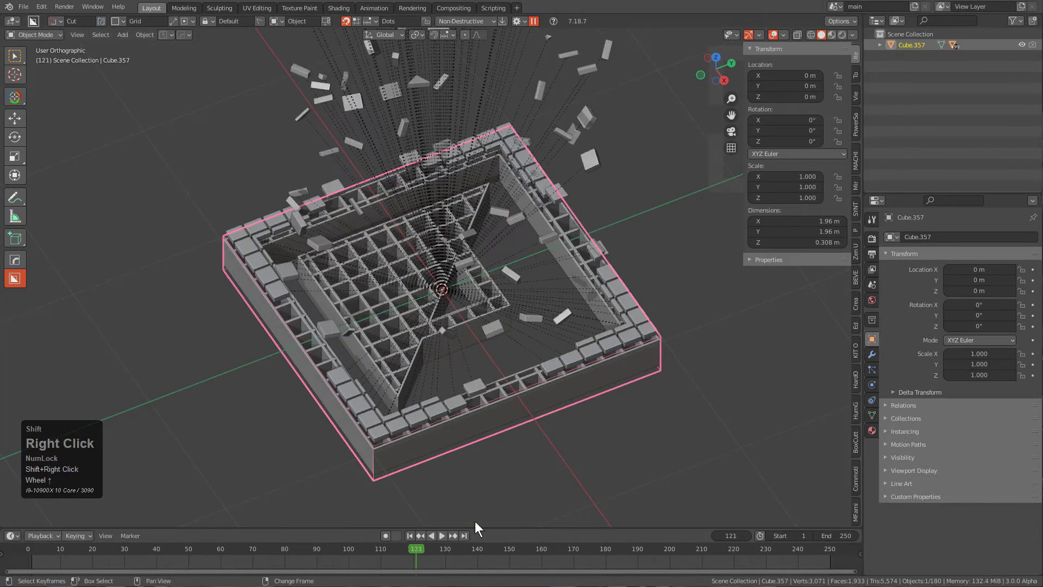
Revert the INSERT file to its last saved version and deselect everything
left_click(26, 6)
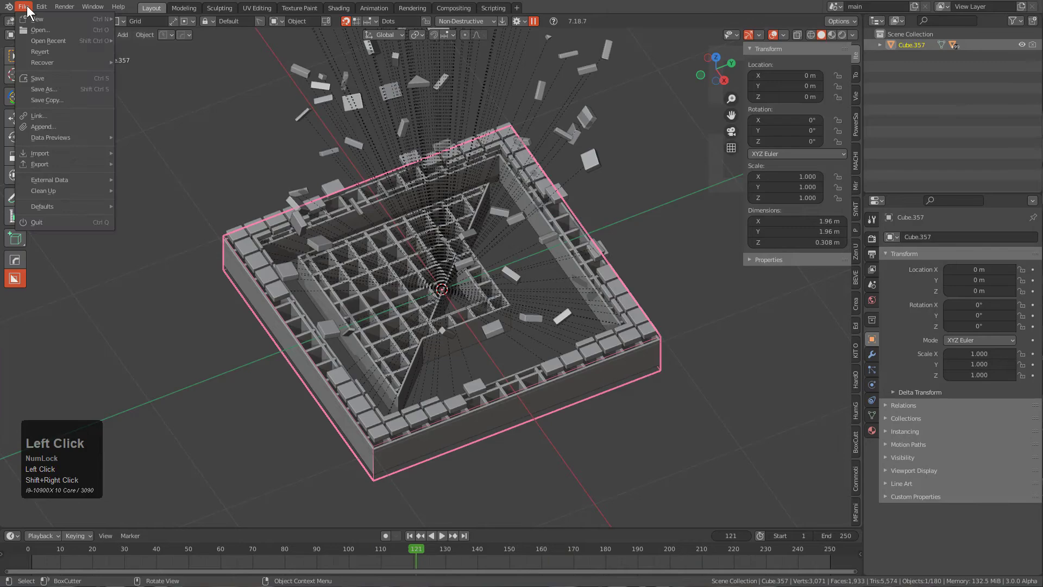
left_click(57, 51)
left_click(57, 50)
scroll(470, 296, "down", 2)
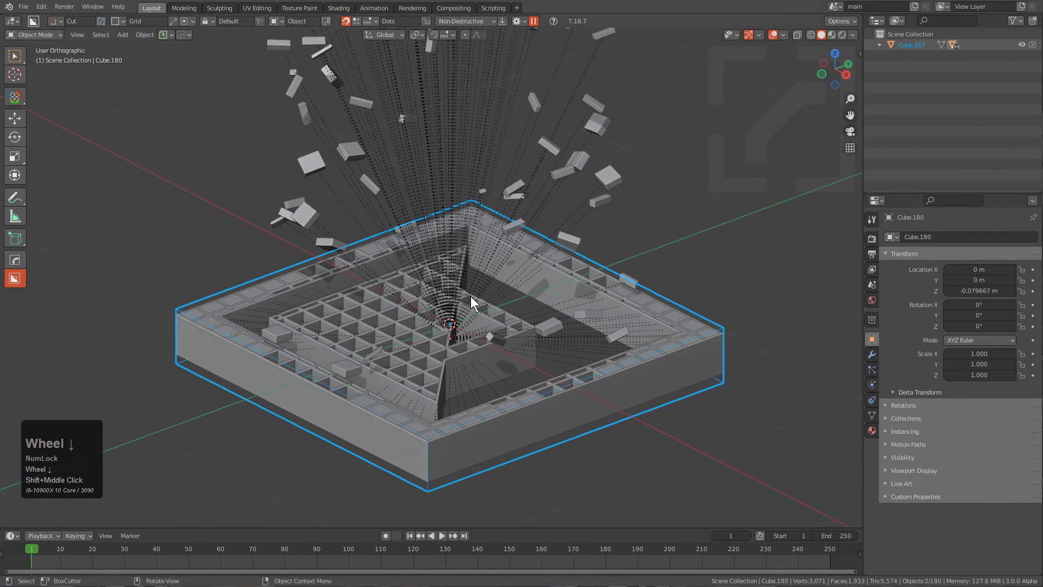
middle_click_drag(470, 295, 474, 311)
key("alt+a")
key("shift+a")
Scrub to frame 219, try applying the object transform of the logo base Cube.180, and undo it
right_click_drag(225, 550, 731, 552, "shift")
left_click(520, 348)
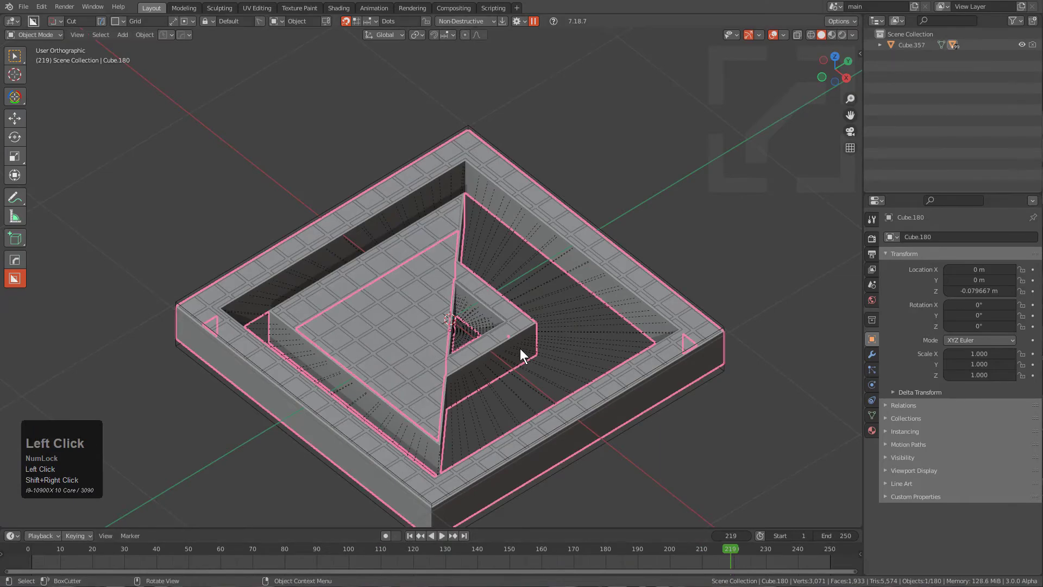
key("ctrl+a")
left_click(509, 346)
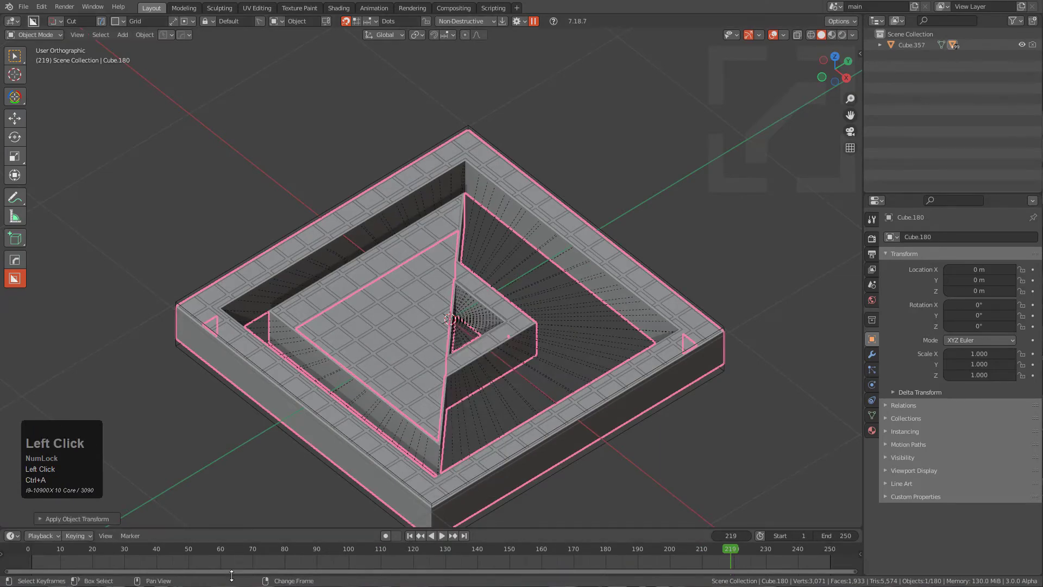
right_click_drag(720, 565, 697, 563)
key("ctrl+z")
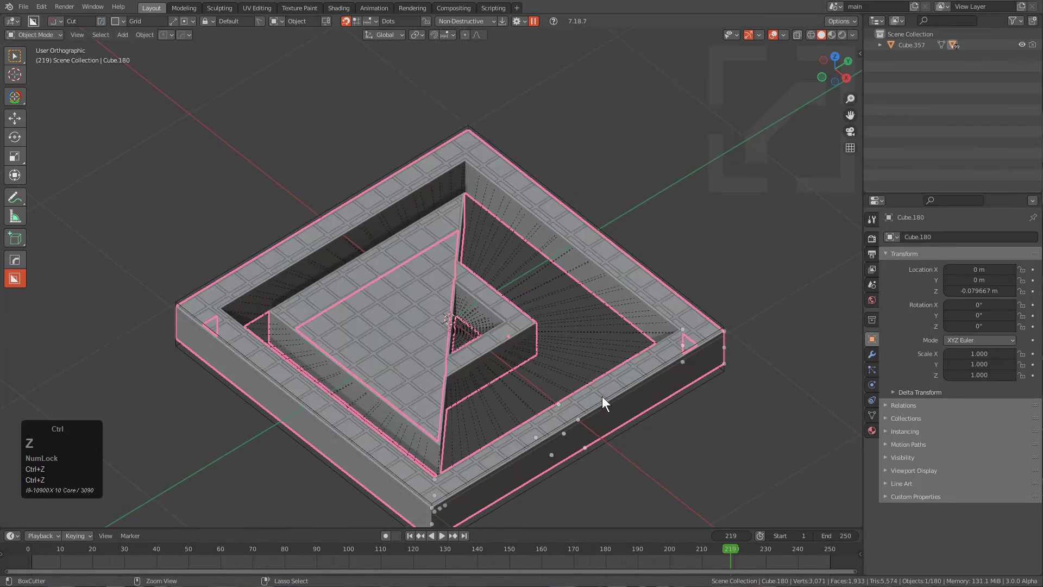
Clear the selection and set the animation to its final frame, 250
key("alt+a")
middle_click_drag(558, 374, 520, 337, "shift")
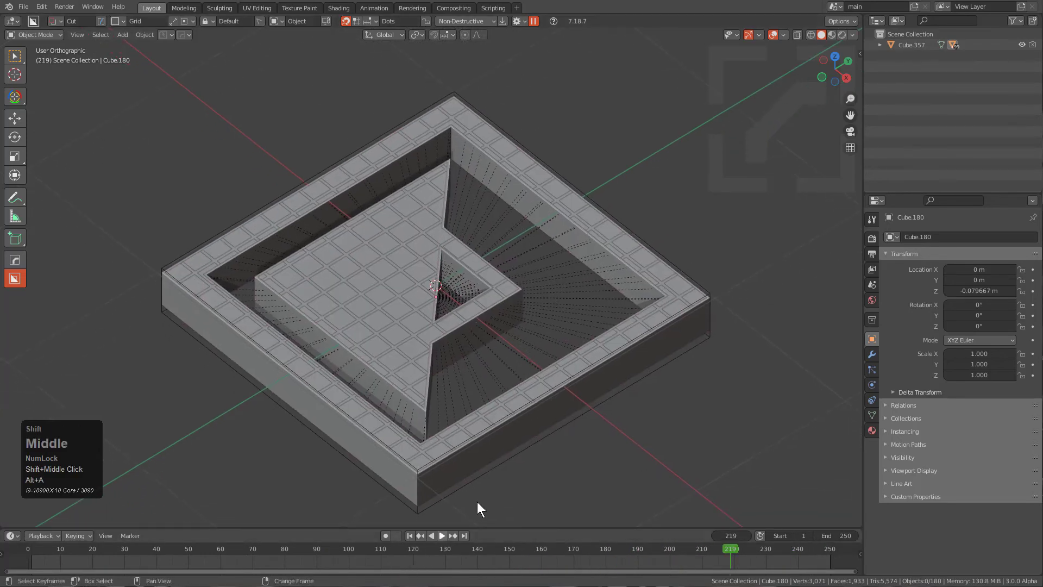
right_click(825, 565, "shift")
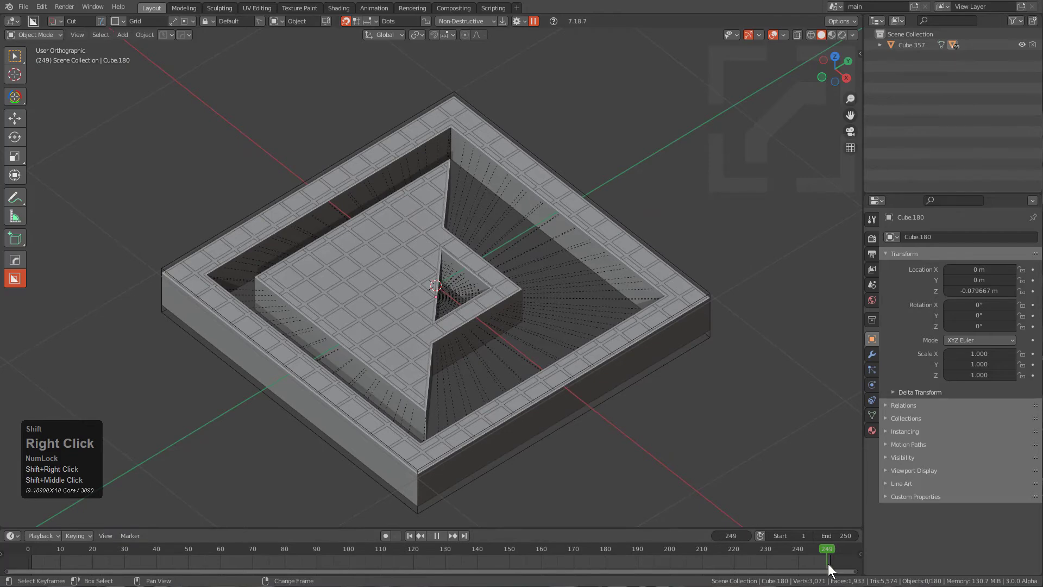
middle_click_drag(597, 326, 520, 324)
scroll(461, 354, "up", 2)
Select all objects of the INSERT with the single tile Cube.197 as the active object
left_click(462, 339)
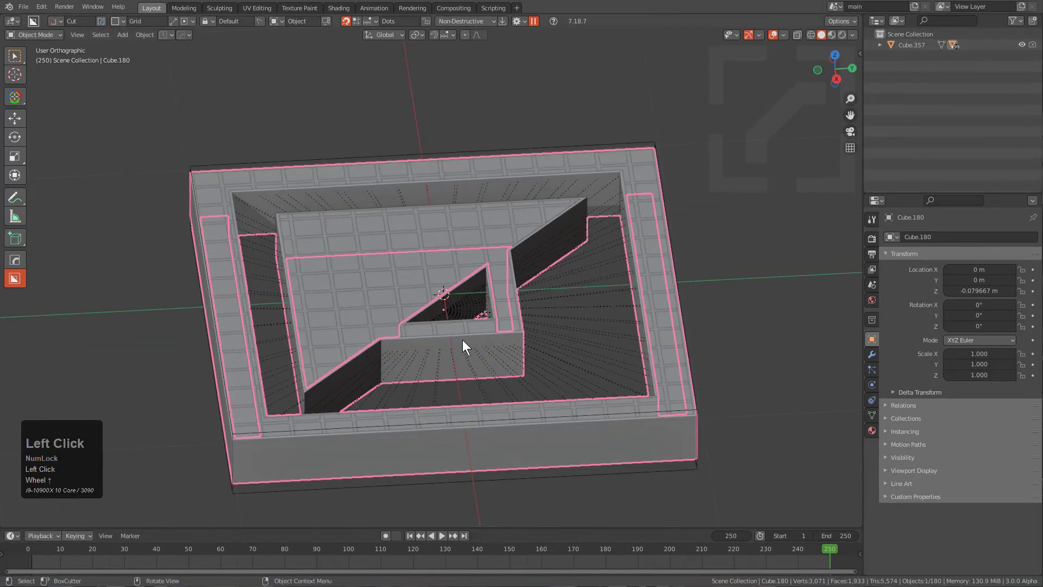
scroll(479, 333, "up", 2)
left_click(542, 262)
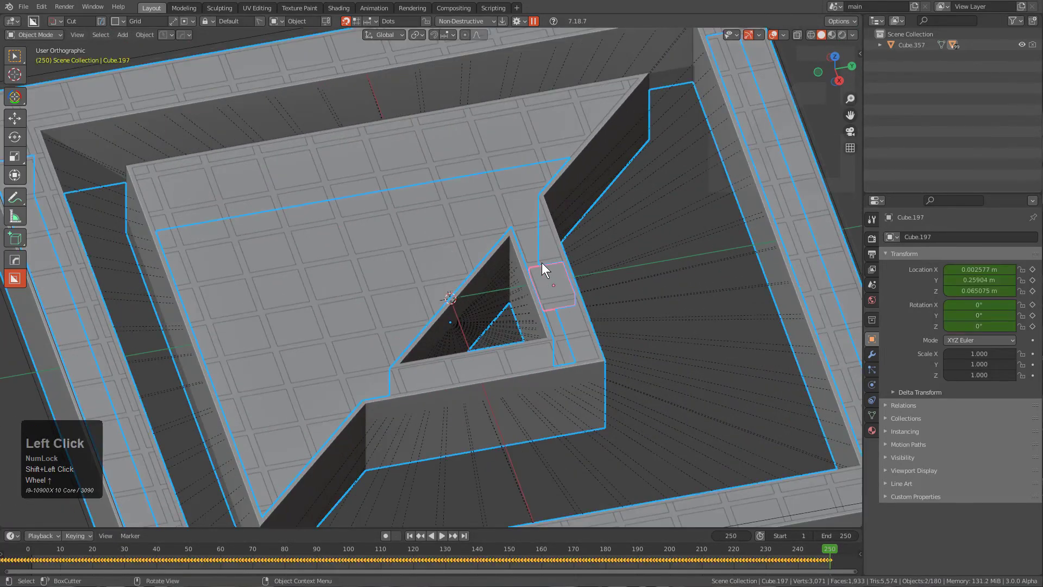
key("a")
scroll(546, 266, "down", 4)
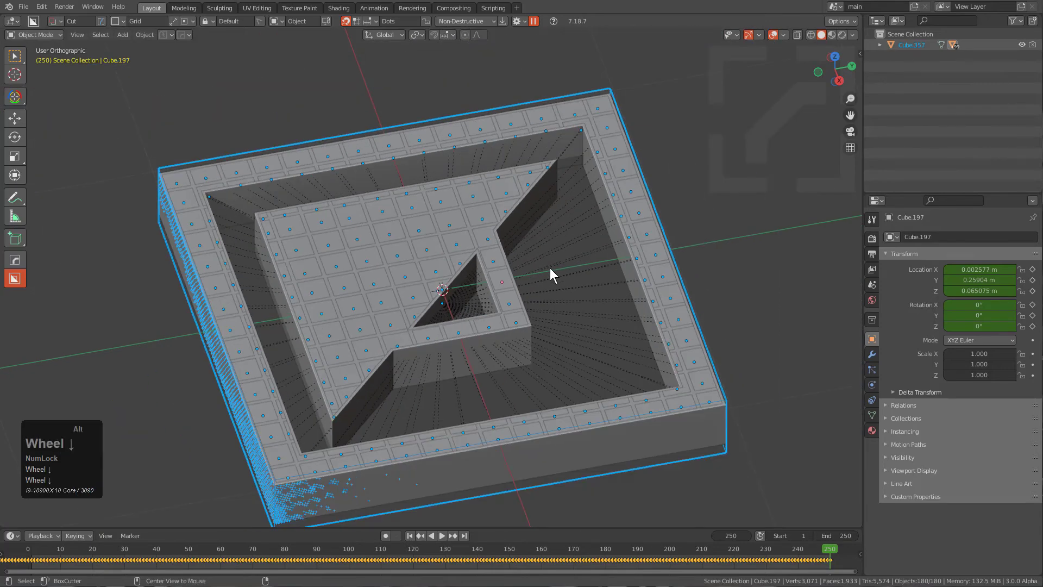
Try clearing the parent of all the objects, also with Clear and Keep Transformation, and undo each attempt
key("alt+p")
key("Return")
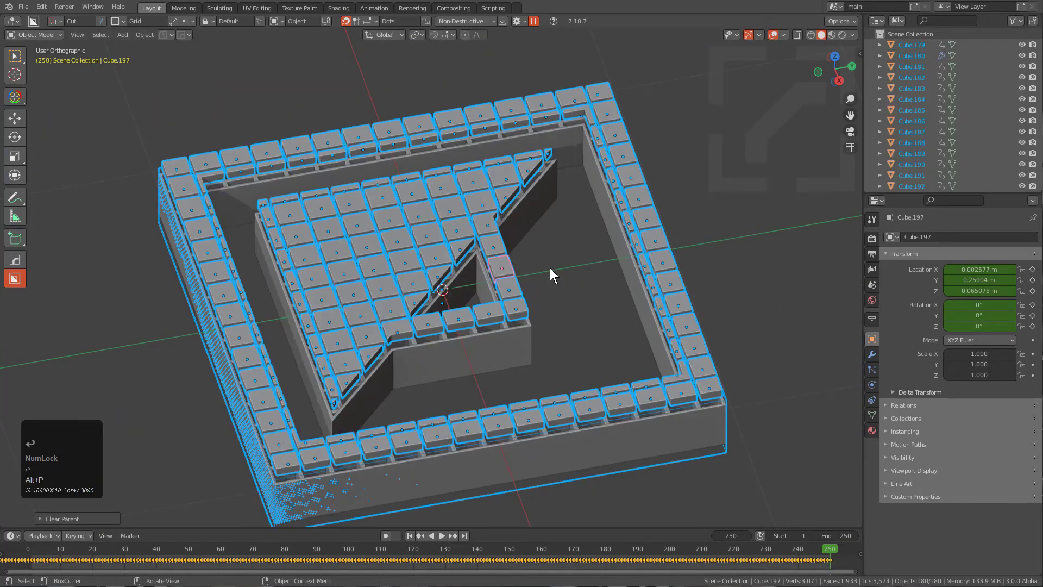
key("ctrl+z")
key("p")
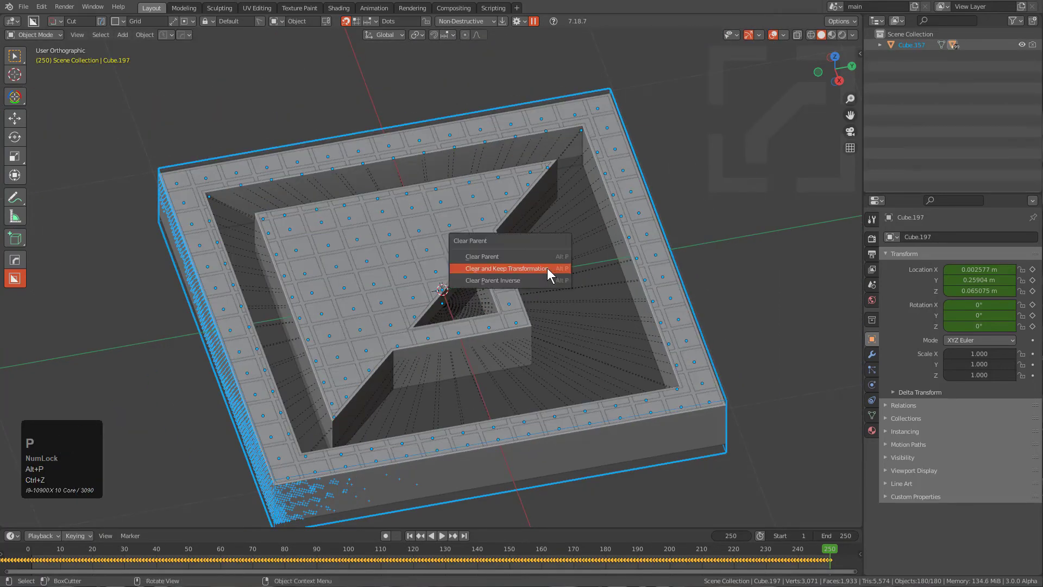
left_click(547, 268)
key("shift+Right")
key("alt+p")
key("Up")
key("Return")
key("ctrl+z")
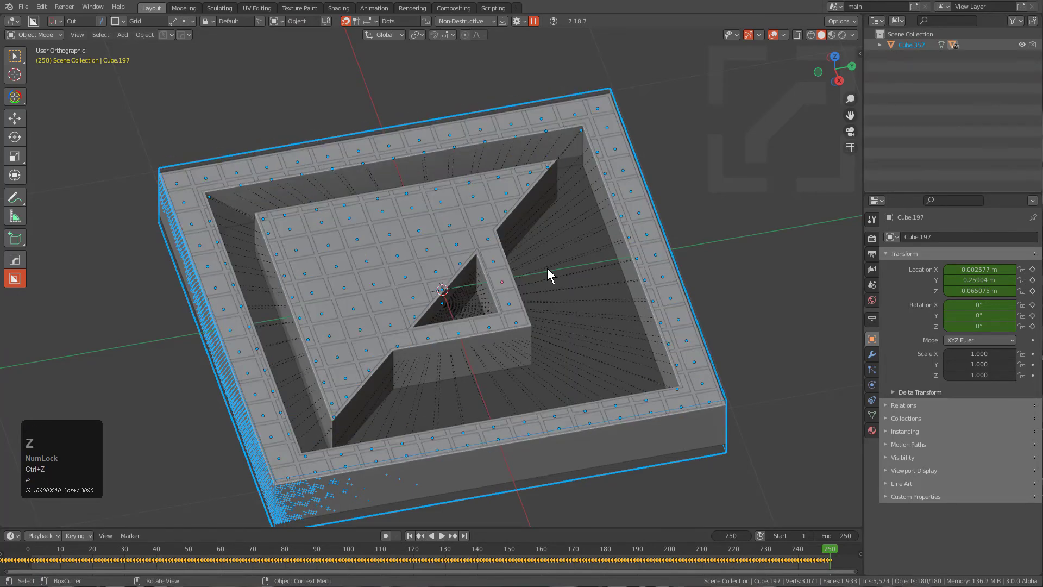
Clear the parent of all the objects with their transformation kept, and deselect everything
key("alt+p")
key("Down")
key("Return")
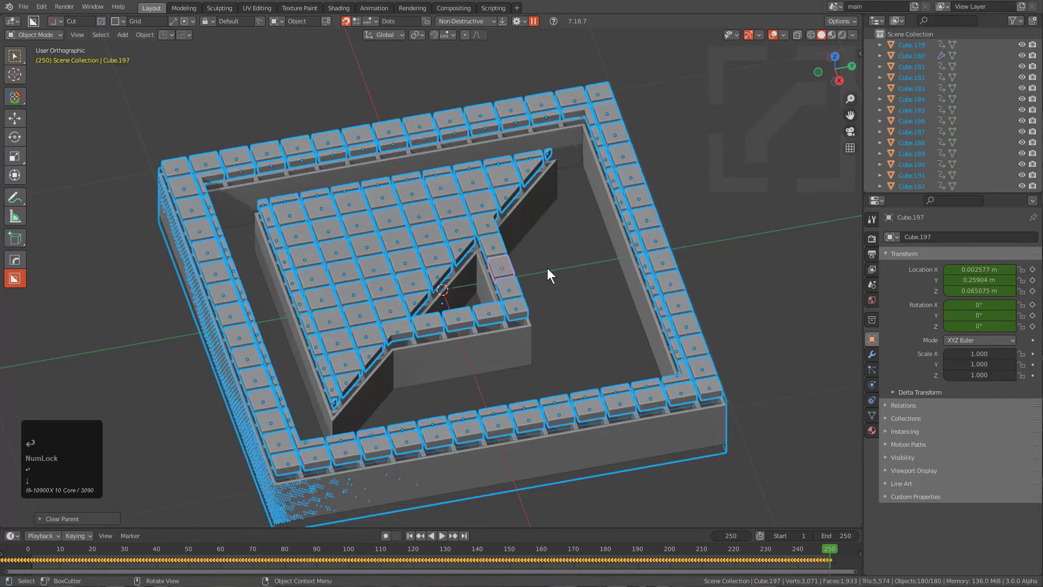
key("alt+a")
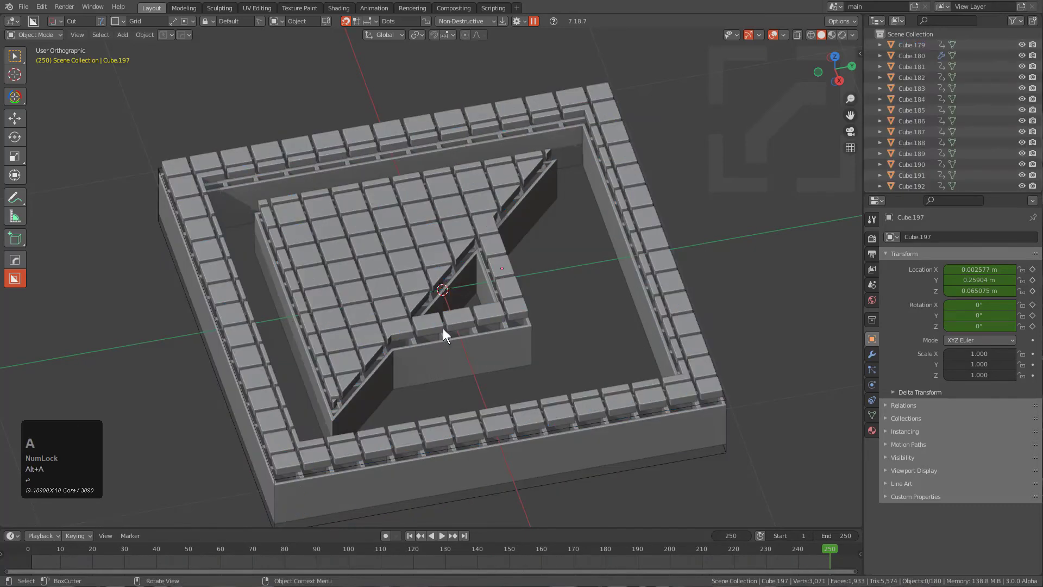
Select Cube.180, Slice.001 and the wireframe box Cube.357 and invert the selection so that only the tiles are selected
left_click(653, 415)
middle_click_drag(651, 432, 591, 369)
scroll(397, 309, "up", 1)
left_click(345, 301)
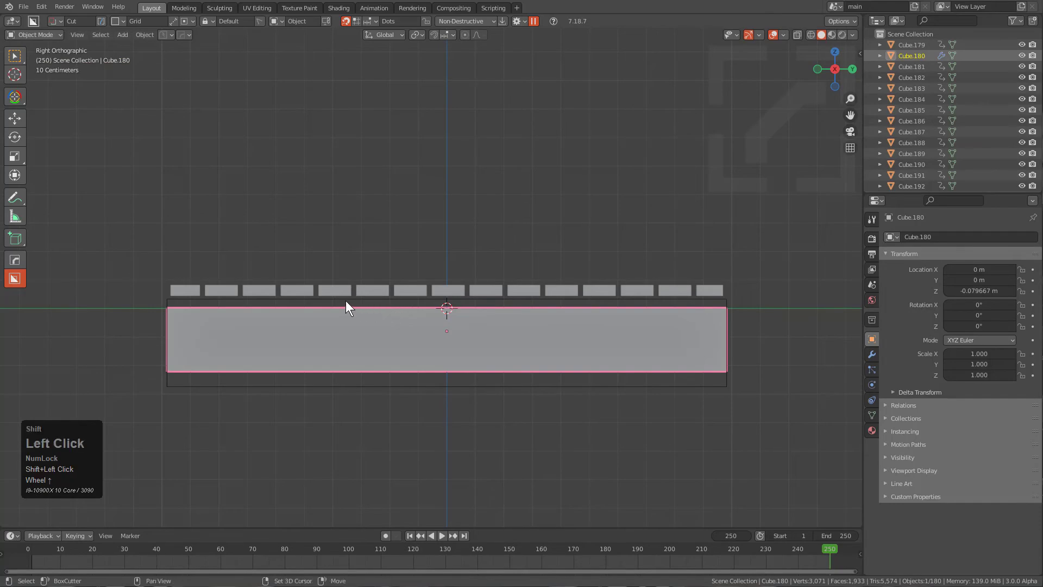
middle_click_drag(346, 301, 378, 335)
key("g")
right_click(326, 415, "shift")
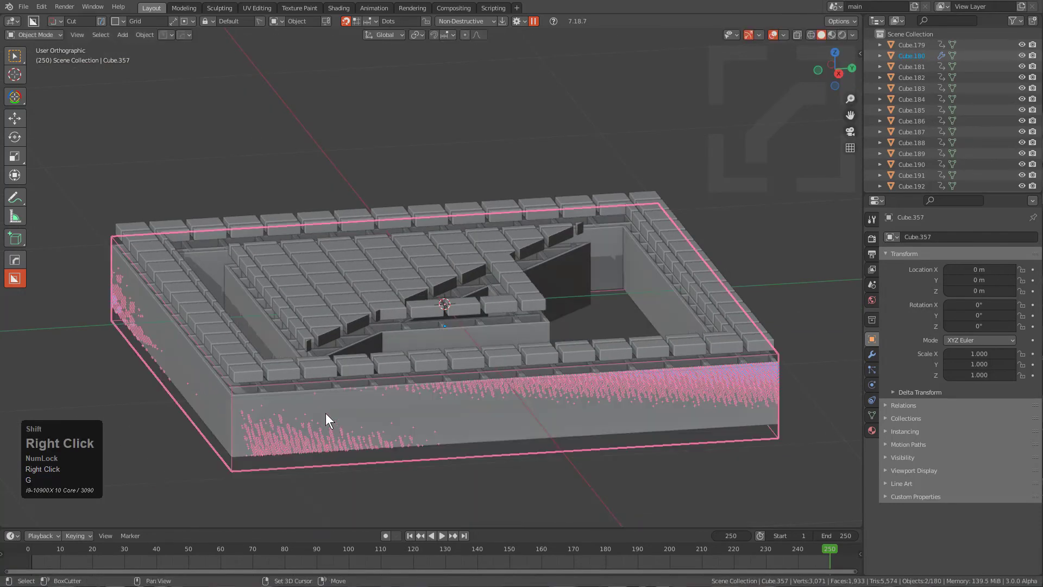
left_click(300, 387, "shift")
key("g")
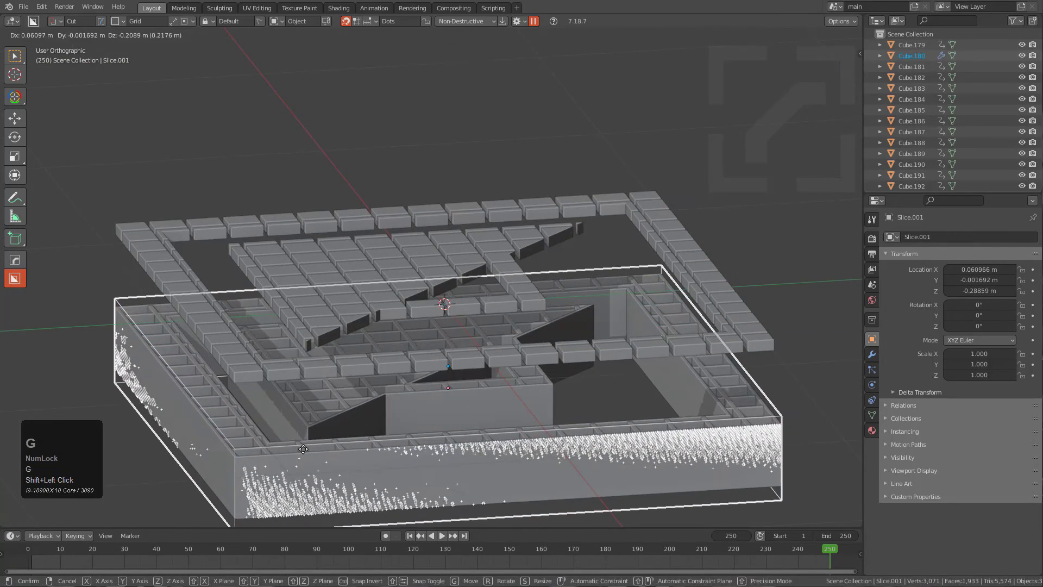
right_click(307, 416)
middle_click_drag(307, 400, 298, 385)
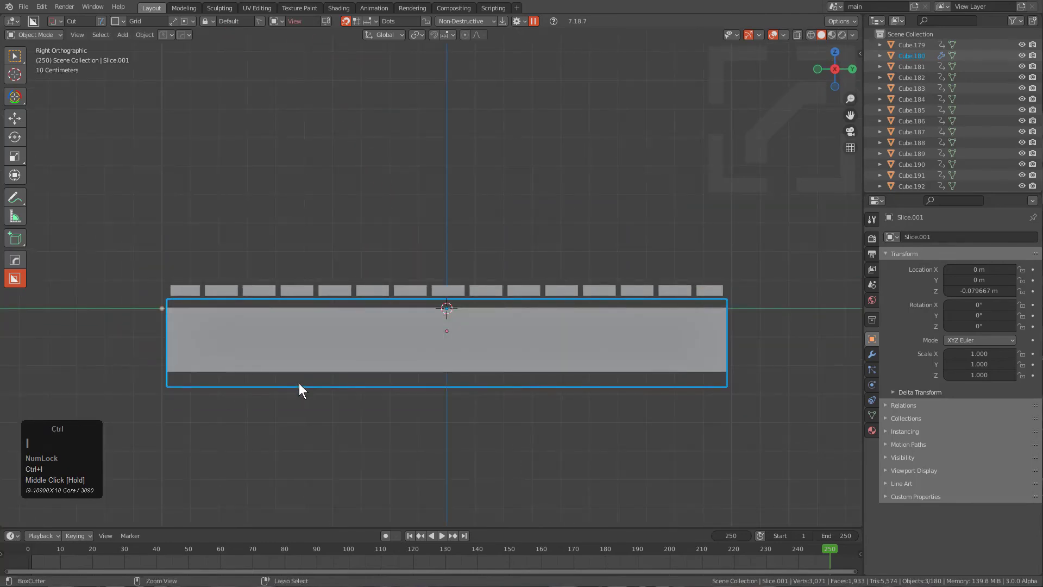
key("ctrl+i")
Try moving the tiles down about 0.083 m along Z into the logo base, and undo the move
scroll(299, 384, "up", 4)
key("g")
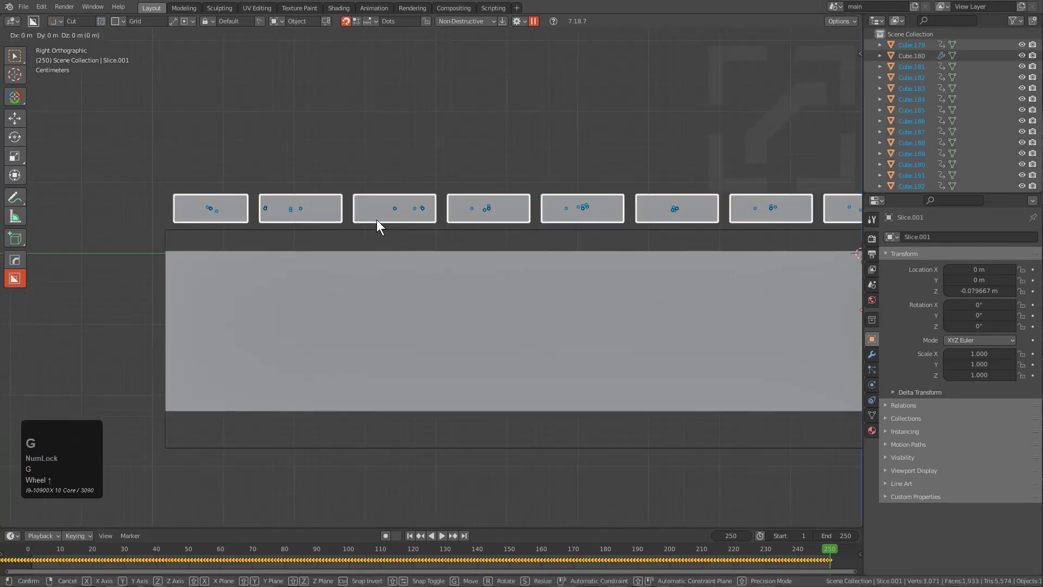
key("z")
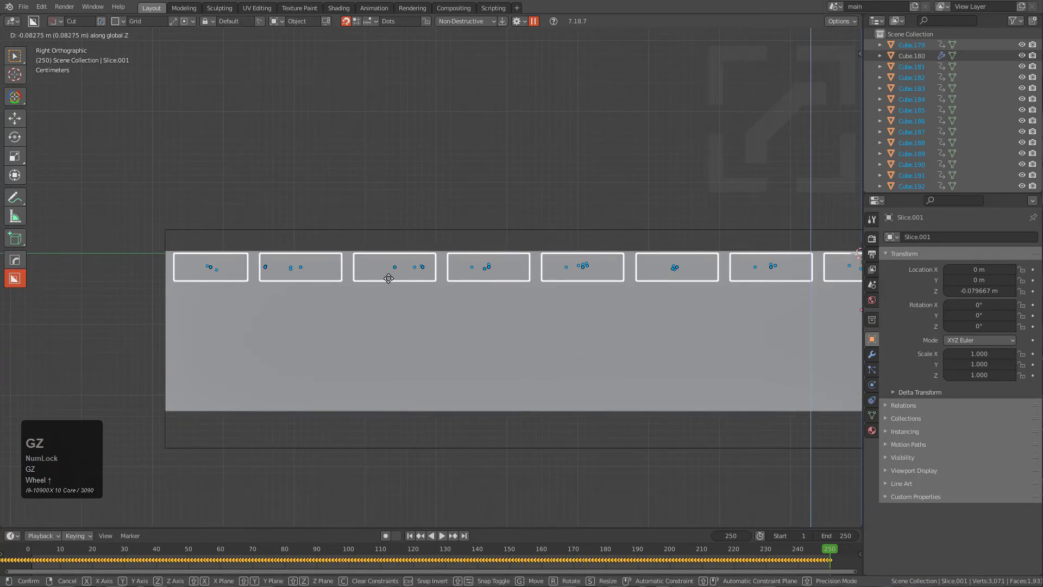
left_click(391, 279)
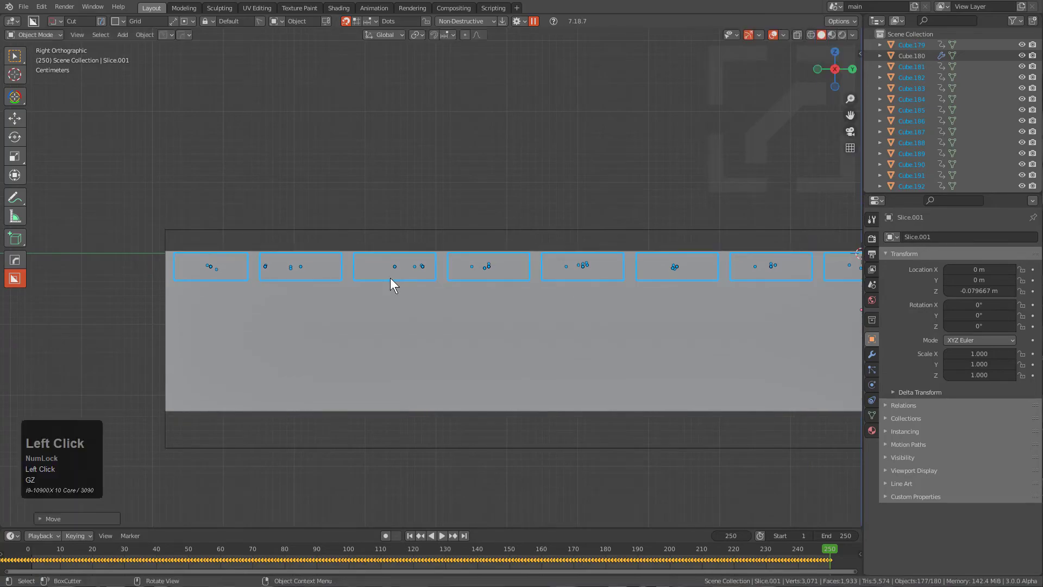
middle_click_drag(391, 278, 428, 320)
scroll(421, 322, "down", 2)
key("ctrl+z")
Select the base Cube.180, Slice.001 and the wireframe box Cube.357, and apply their object transforms
scroll(267, 267, "up", 3)
left_click(226, 261)
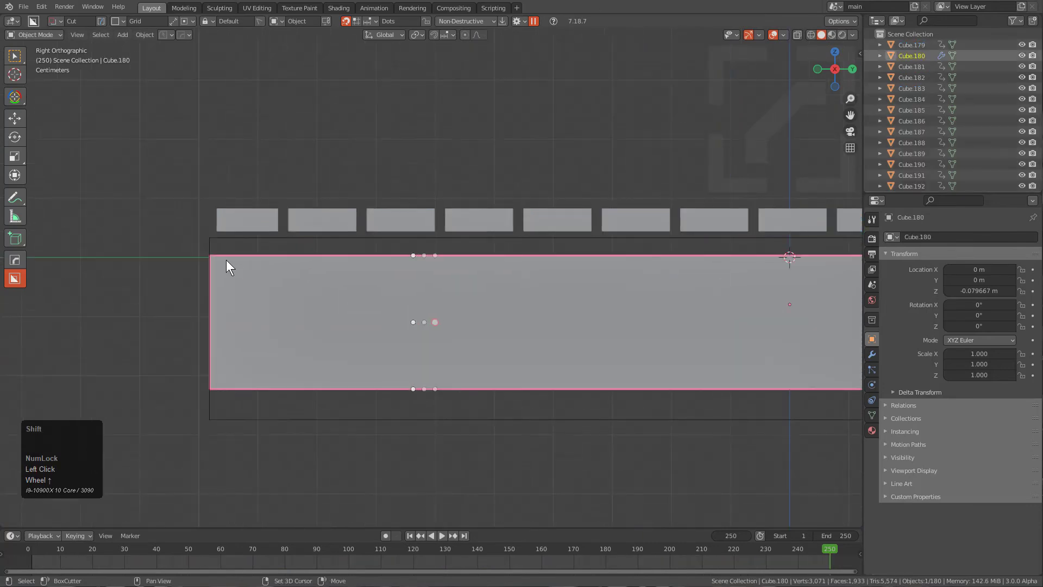
middle_click_drag(226, 260, 337, 320)
left_click(332, 355, "shift")
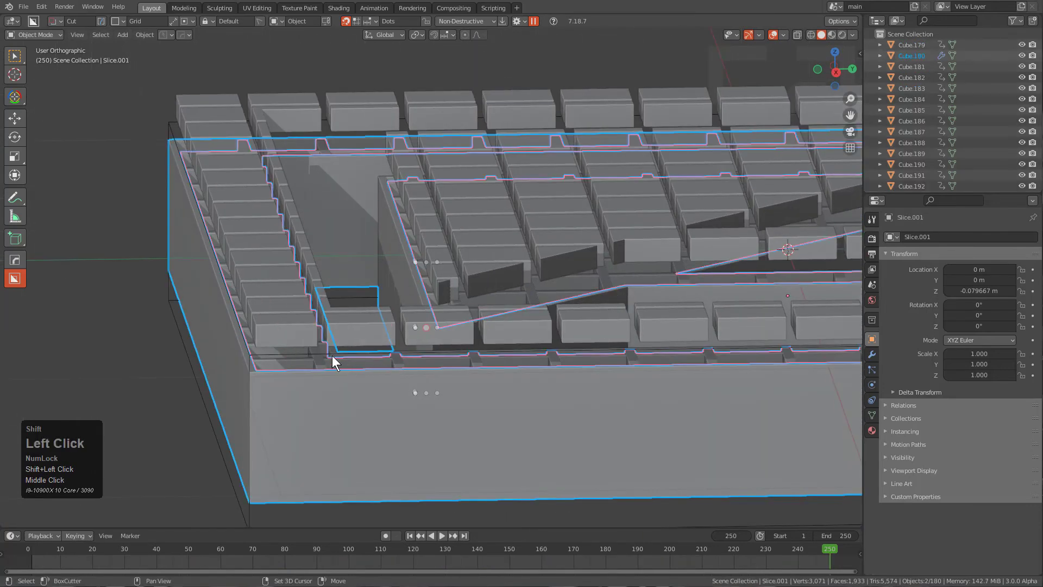
left_click(243, 512)
key("ctrl+a")
left_click(365, 362)
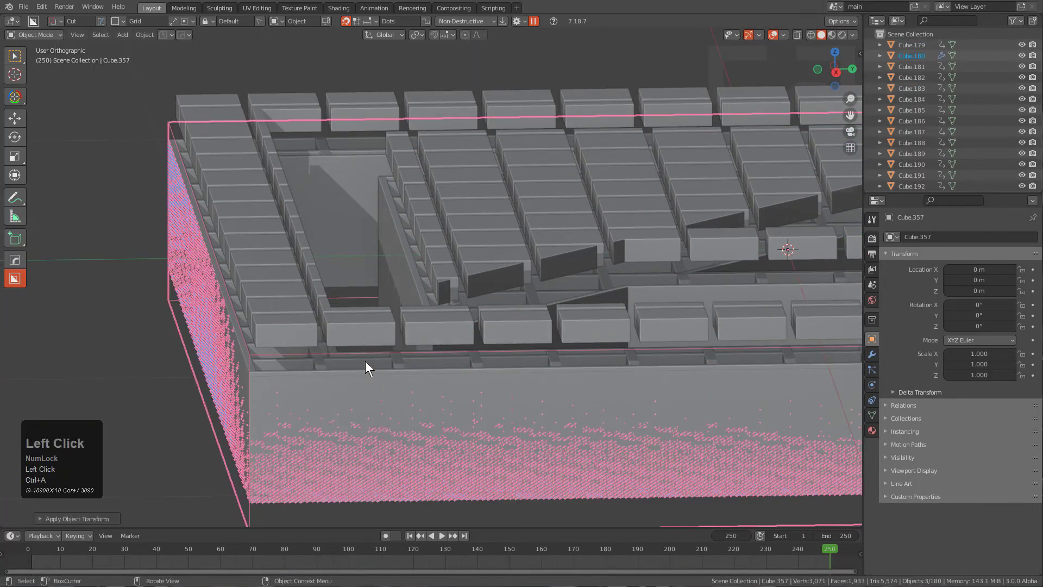
key("ctrl+a")
left_click(337, 369)
key("ctrl+a")
left_click(320, 380)
Invert the selection to the tiles and move them down along Z until they sit flush inside the top of the logo base
scroll(316, 378, "down", 2)
middle_click_drag(318, 378, 399, 305)
scroll(403, 304, "up", 2)
scroll(403, 304, "up", 1, "ctrl")
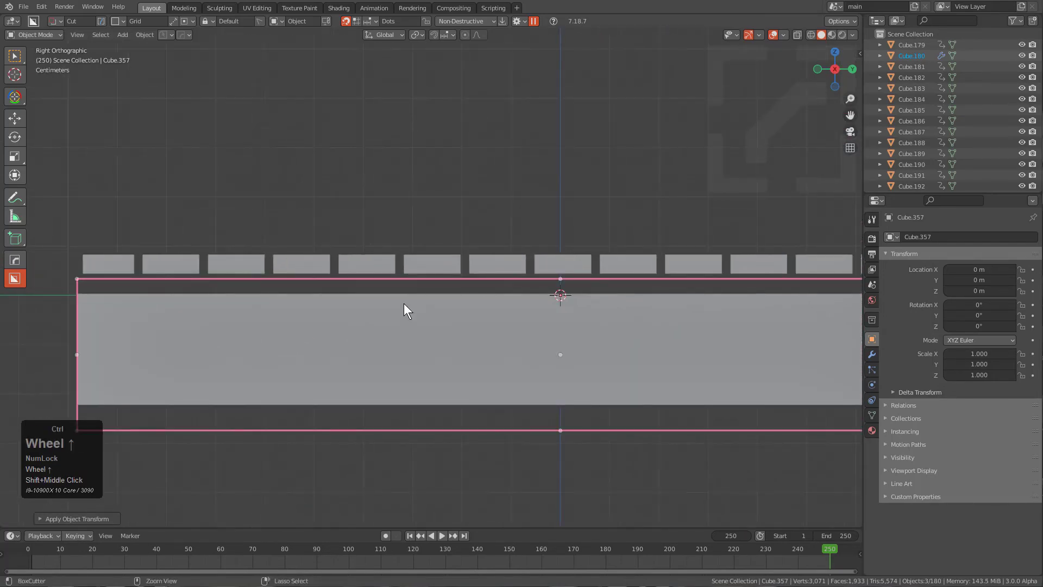
key("ctrl+i")
middle_click_drag(303, 273, 511, 240, "shift")
scroll(512, 240, "up", 2)
key("g")
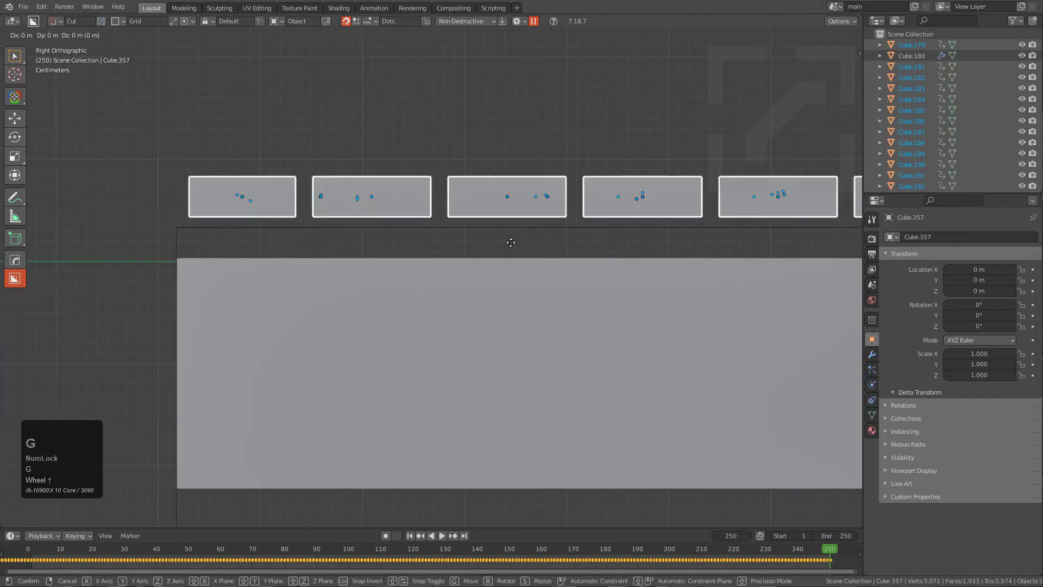
key("z")
left_click(520, 323)
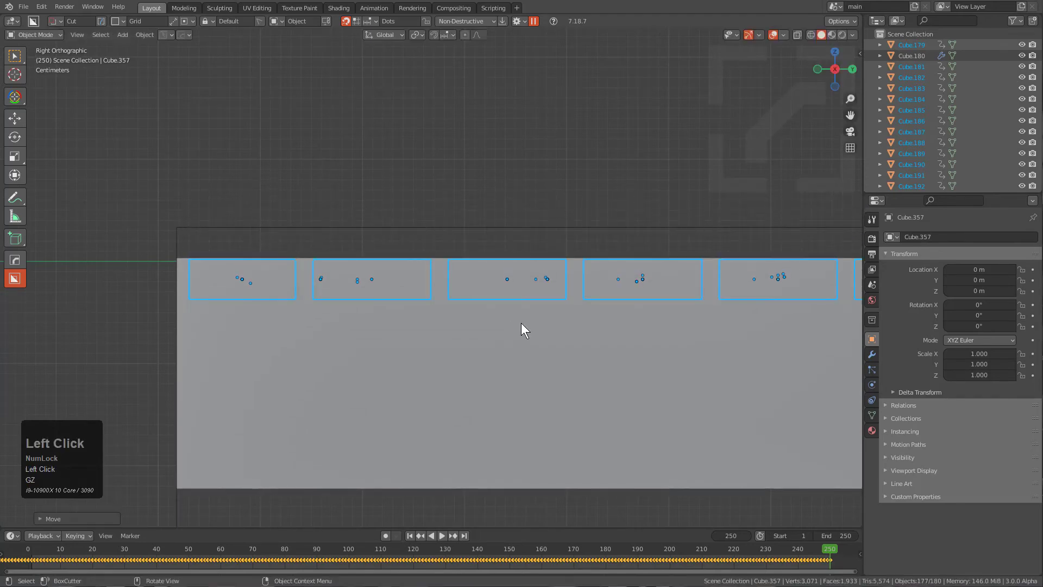
Add Slice.001 to the tile selection as the active object and parent the tiles to it with Object (Keep Transform)
middle_click_drag(521, 323, 369, 287)
scroll(461, 356, "up", 2)
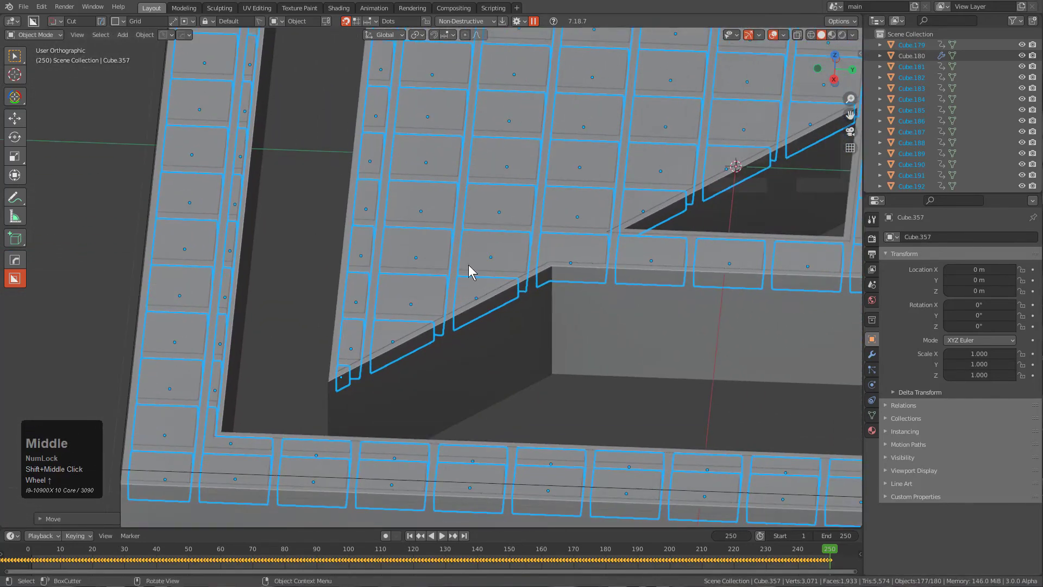
middle_click_drag(341, 201, 193, 191)
left_click(194, 171)
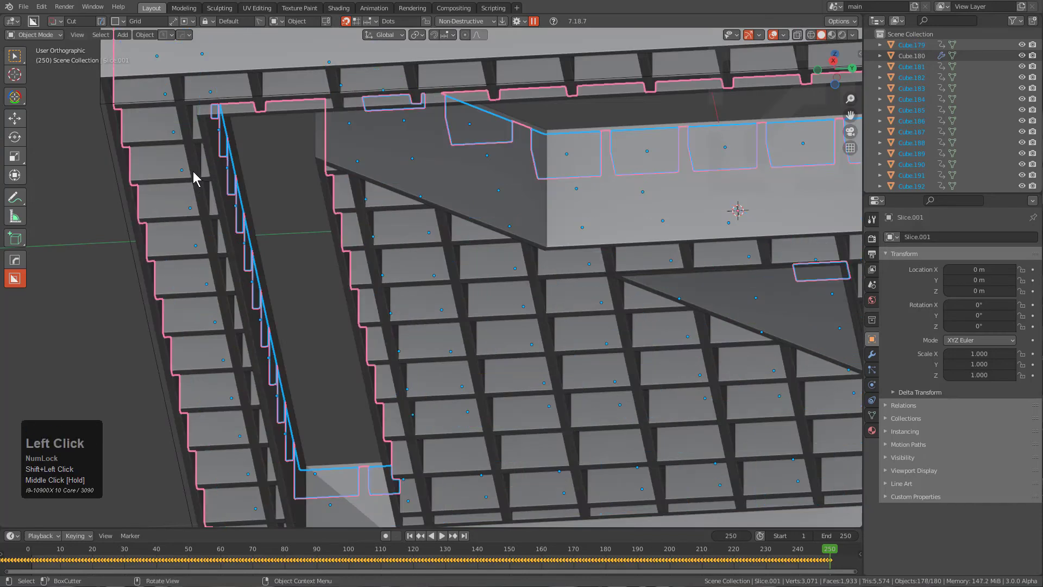
key("ctrl+p")
left_click(194, 172)
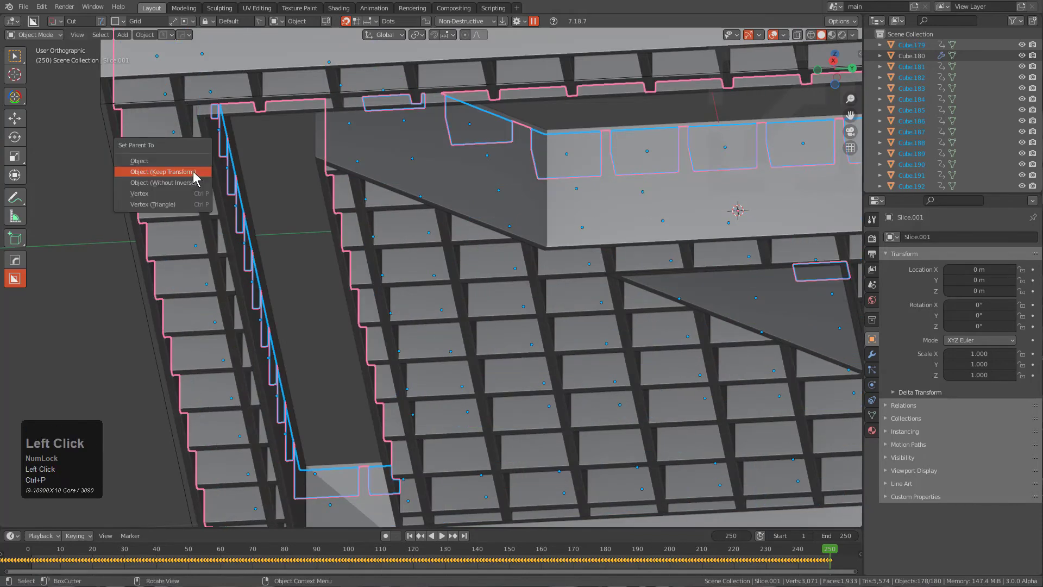
Deselect everything and test-move the wireframe box Cube.357 and the base Cube.180, cancelling each move
scroll(263, 179, "down", 4)
middle_click_drag(264, 180, 297, 287)
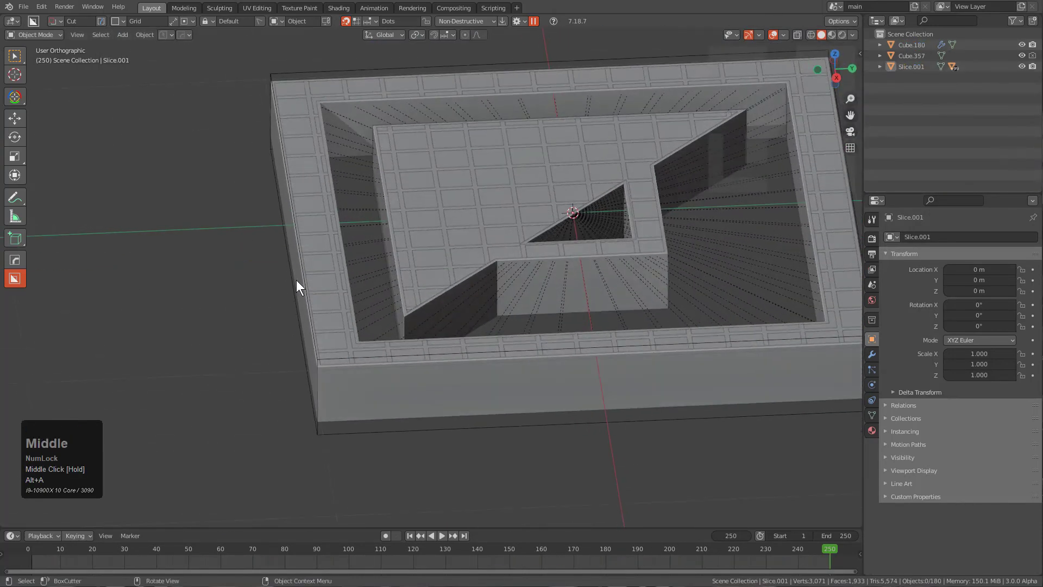
left_click(323, 436)
key("g")
right_click(324, 408)
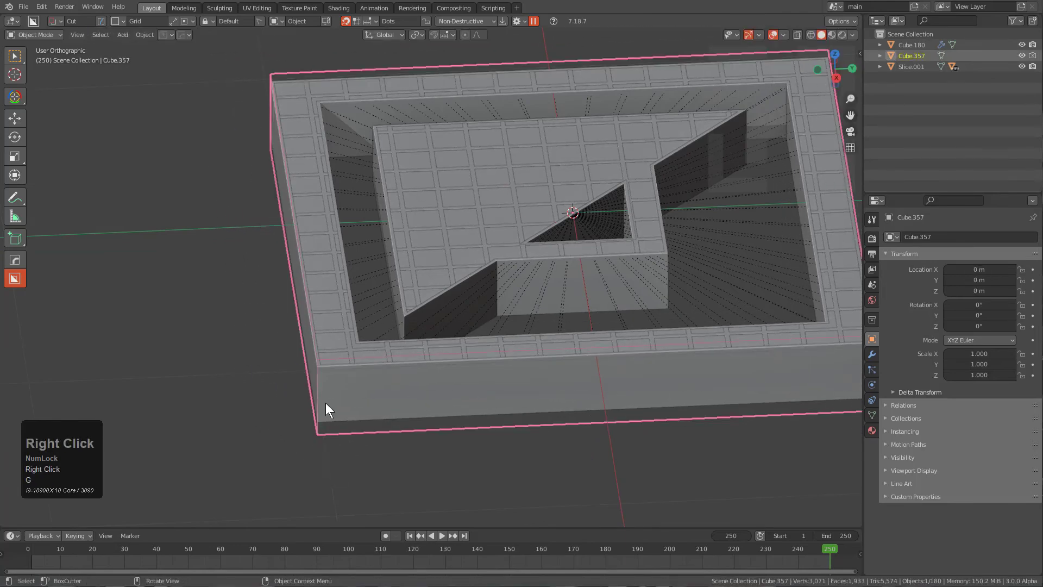
left_click(335, 402)
key("g")
right_click(377, 418)
Add Slice.001 and then Cube.357 to the selected base, parent both to Cube.357 with Object (Keep Transform), and deselect everything
middle_click_drag(378, 418, 359, 287)
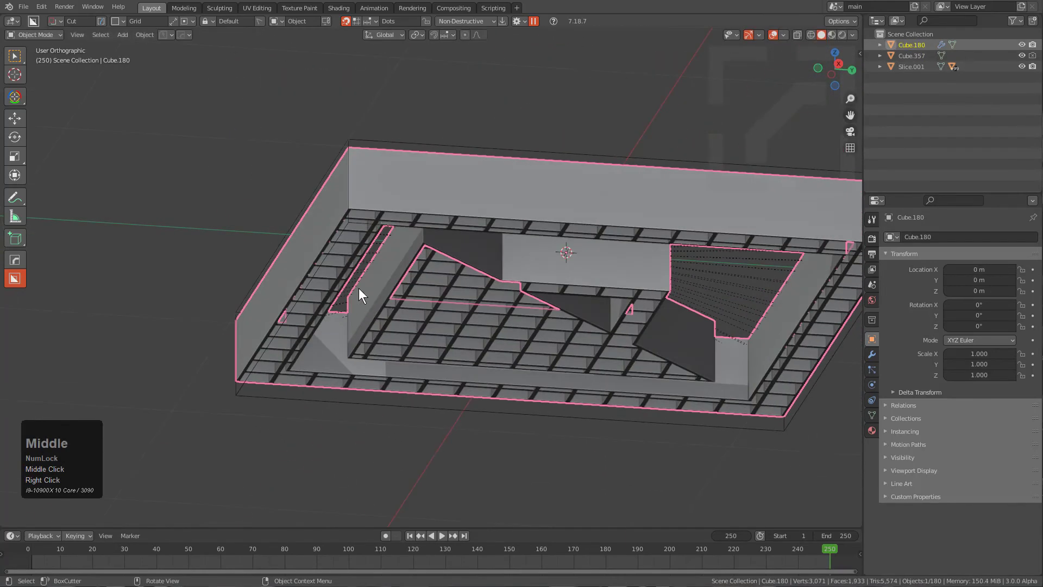
left_click(365, 232, "shift")
middle_click_drag(366, 232, 250, 333)
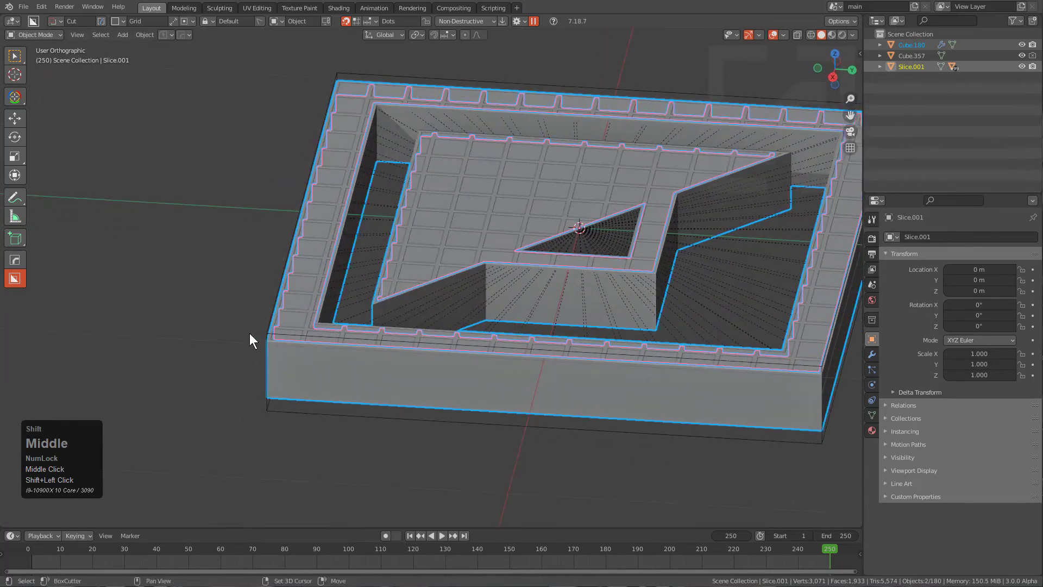
left_click(288, 400, "shift")
key("ctrl+p")
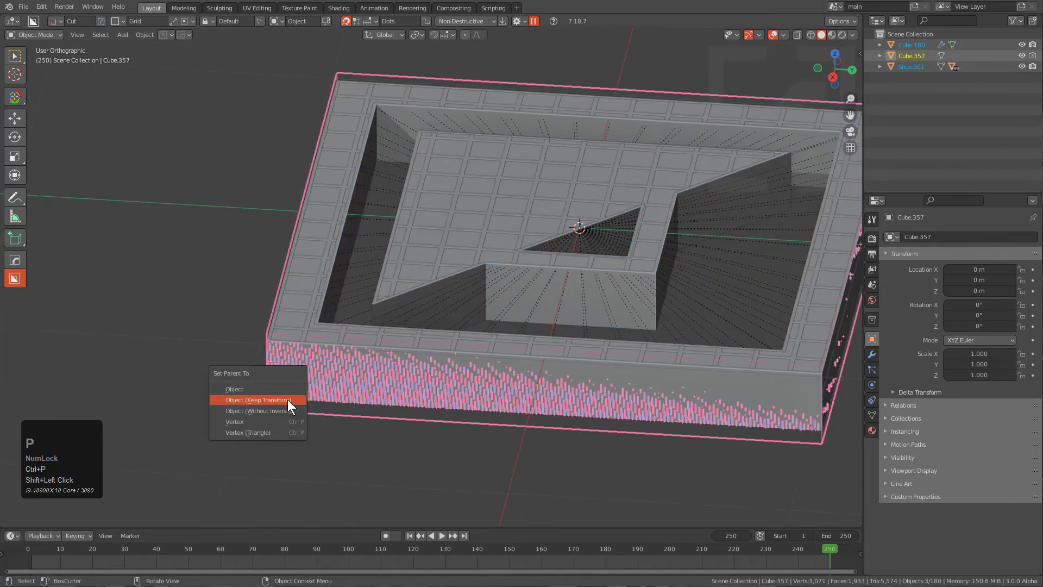
left_click(288, 401)
key("alt+a")
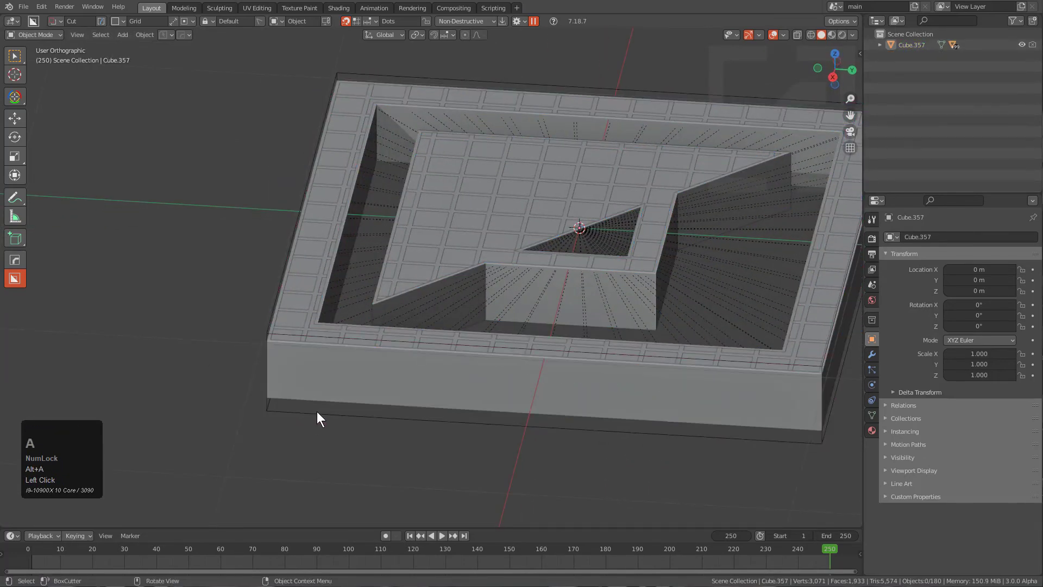
Test-move the parent box Cube.357, cancel the move, and open the KIT OPS settings for it
left_click(317, 411)
key("g")
right_click(360, 391)
key("n")
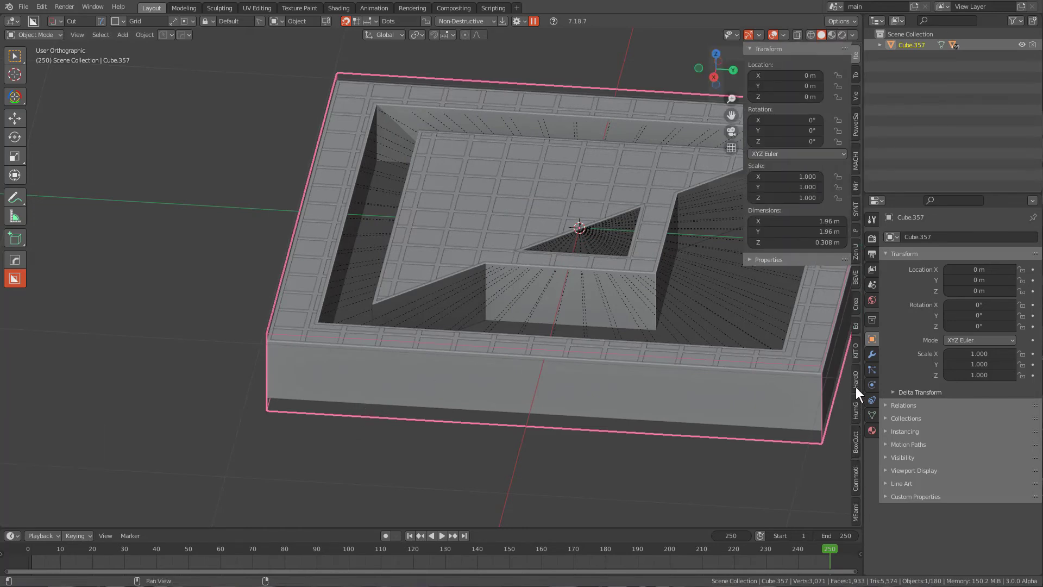
left_click(856, 348)
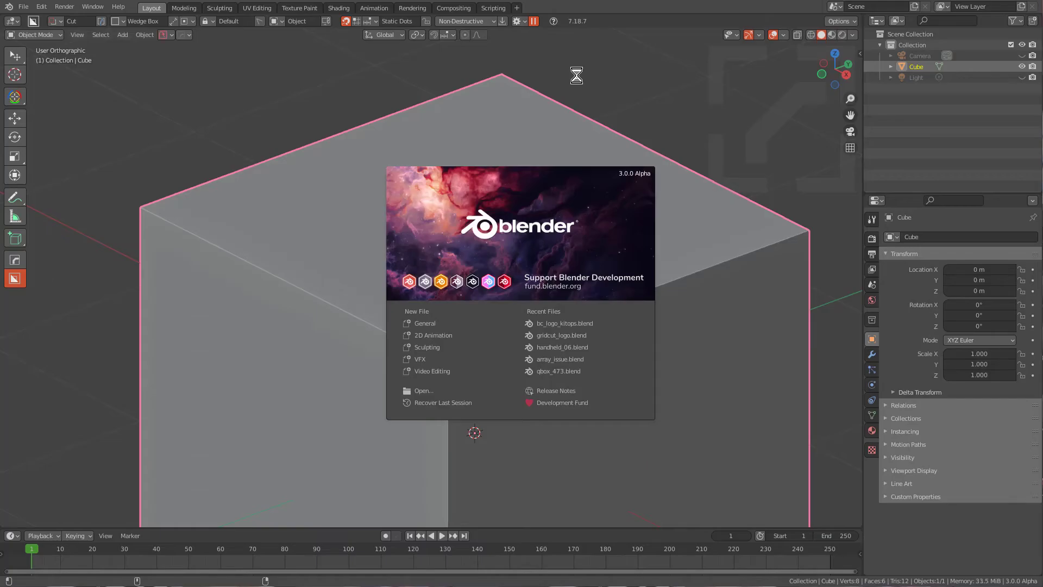
Reopen bc_logo_kitops.blend, deselect everything and move the timeline to frame 250
left_click(568, 323)
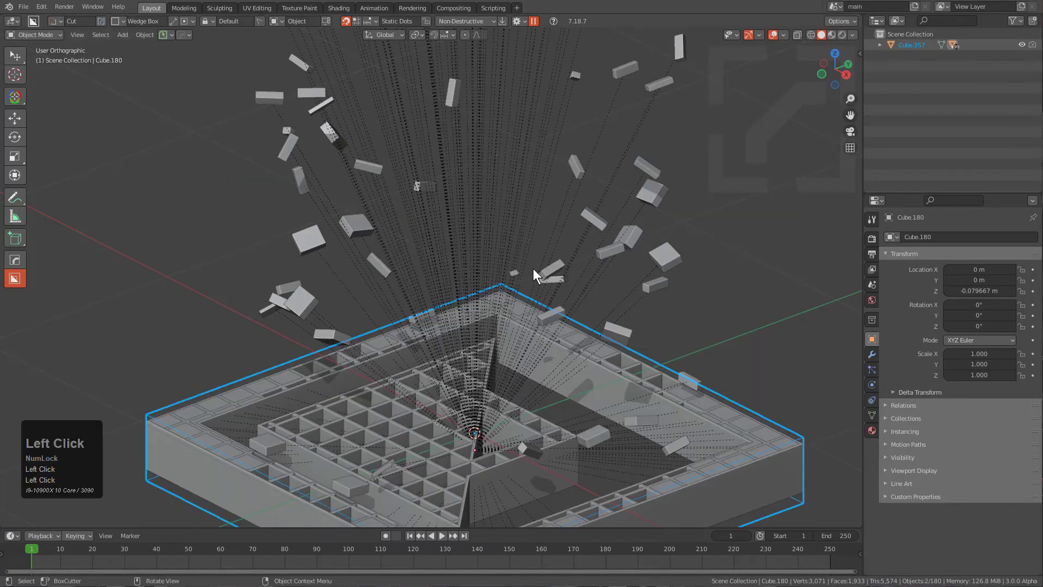
middle_click_drag(533, 269, 519, 246)
scroll(519, 245, "up", 4)
key("alt+a")
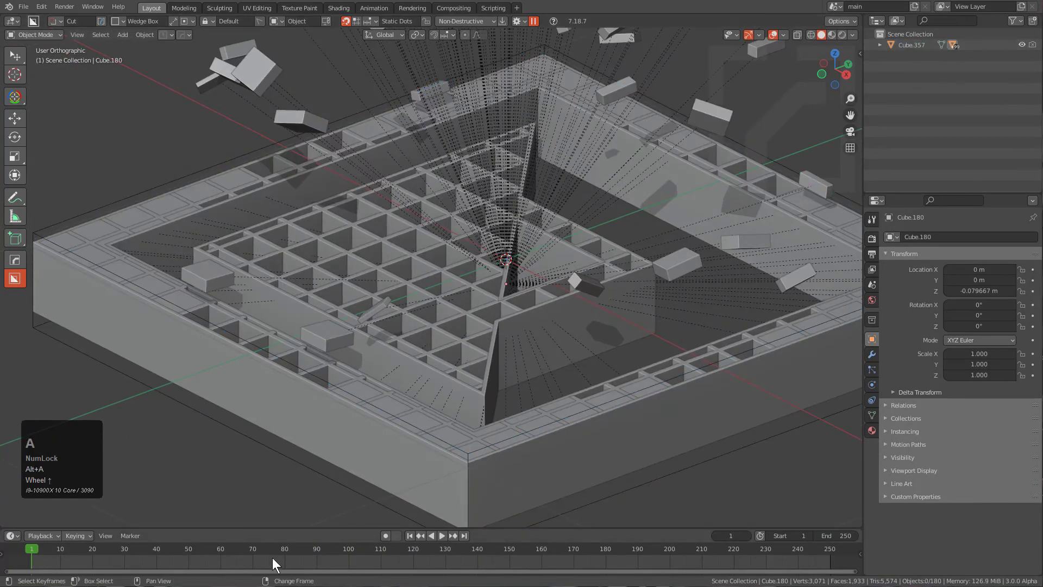
right_click_drag(272, 558, 721, 570)
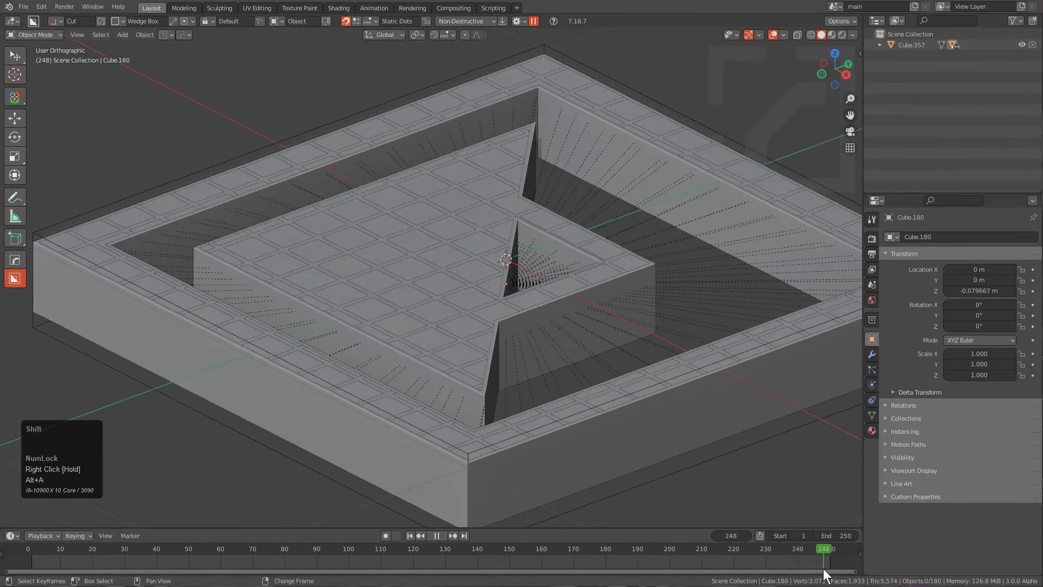
right_click_drag(827, 566, 828, 566)
Select all the objects, clear their parents, and deselect everything
key("a")
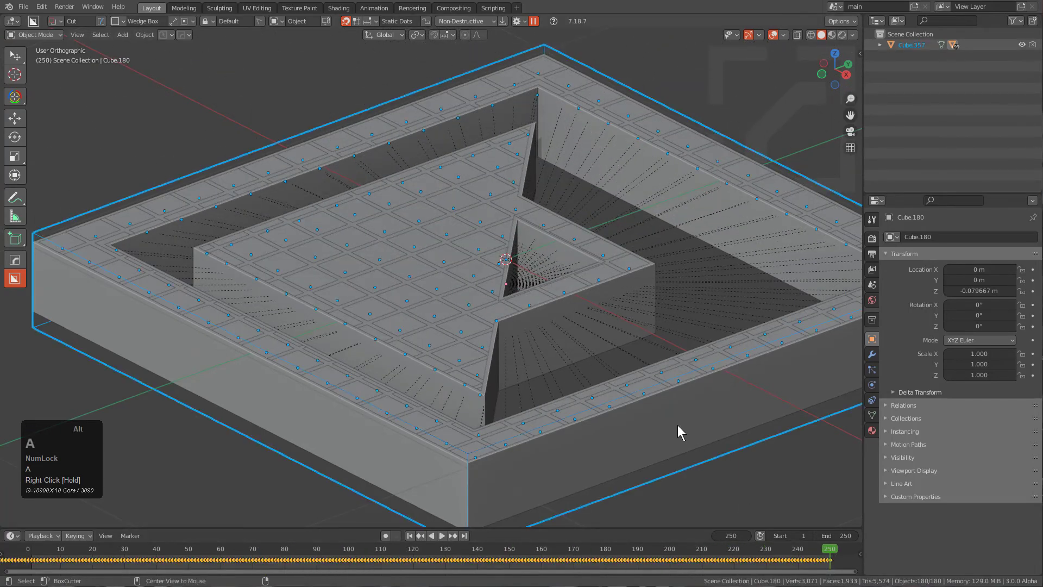
key("alt+p")
left_click(677, 438)
scroll(536, 414, "down", 3)
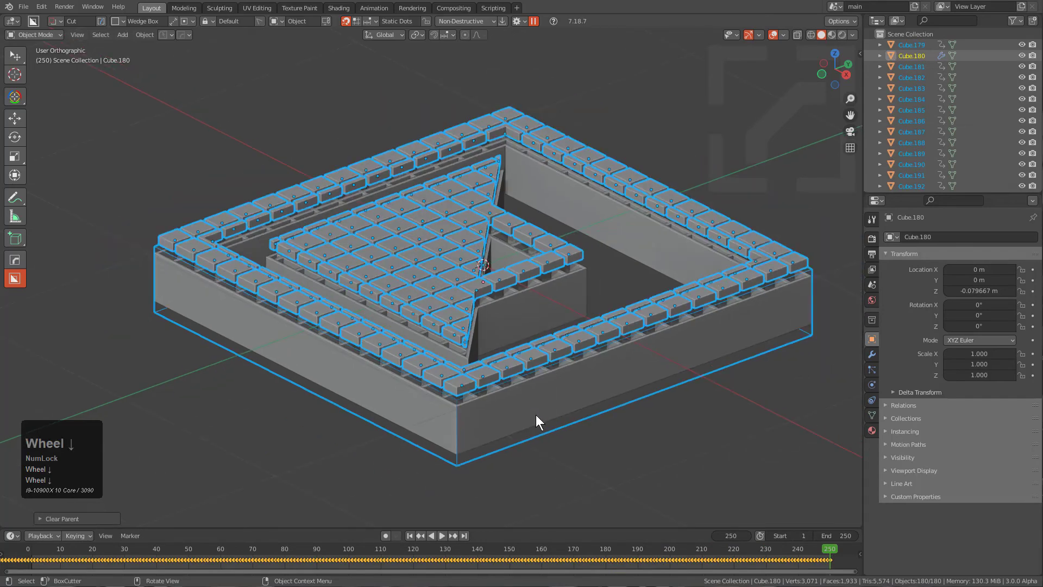
key("alt+a")
Select the base Cube.180, Slice.001 and the wireframe box Cube.357, and apply their object transforms
middle_click_drag(536, 415, 345, 225)
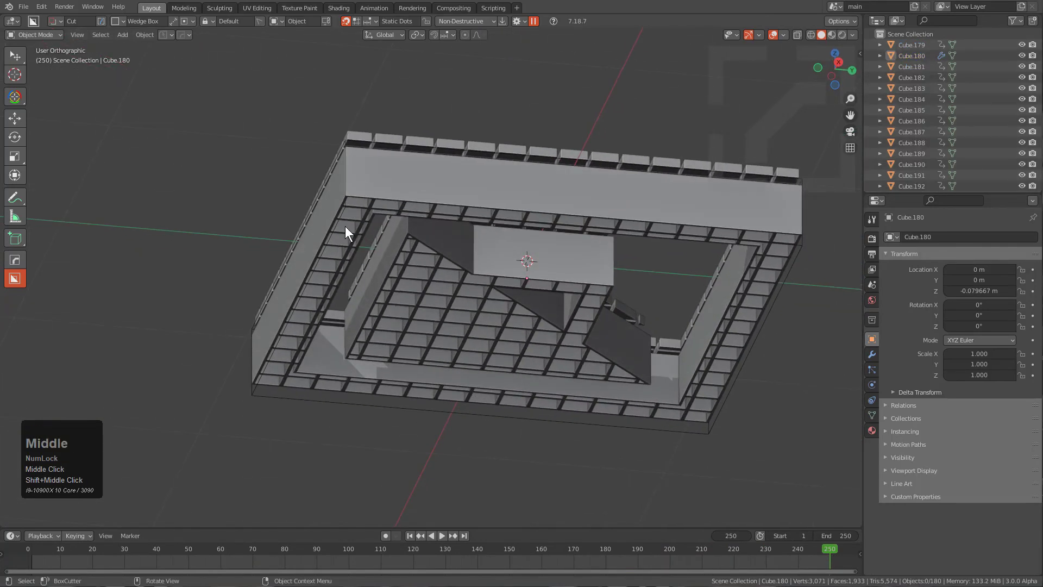
left_click(351, 216)
left_click(361, 190)
left_click(334, 349)
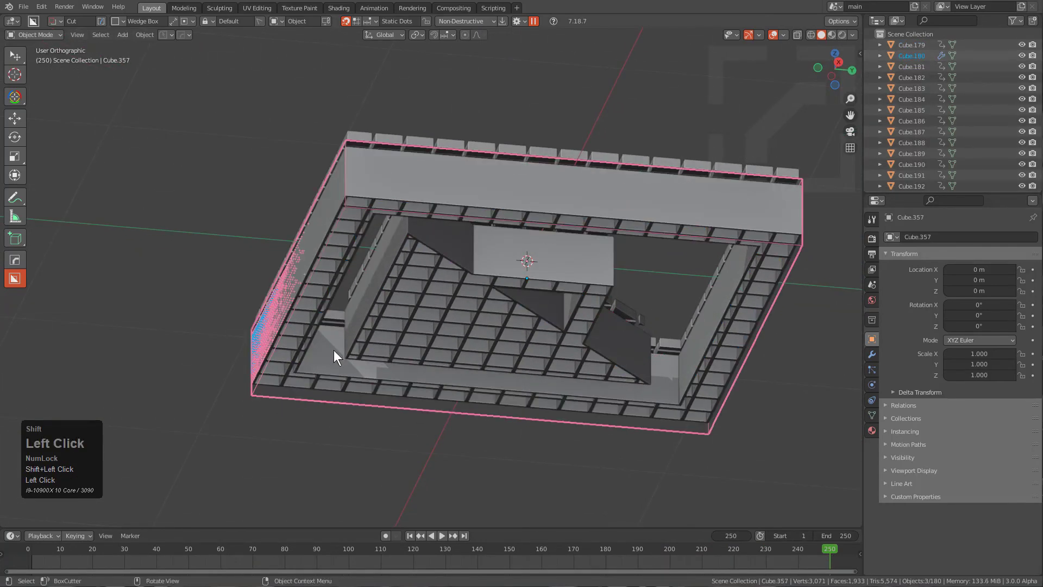
key("ctrl+a")
left_click(312, 368)
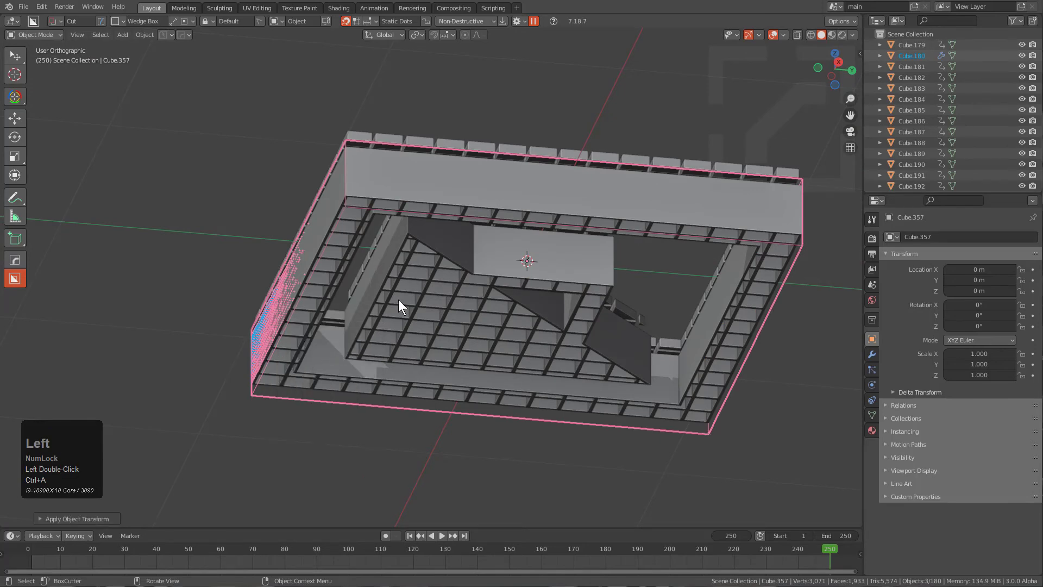
key("ctrl+a")
left_click(380, 307)
Deselect everything and box-select all the tiles above the base in the right orthographic view with X-ray on
middle_click_drag(381, 307, 450, 278, "alt")
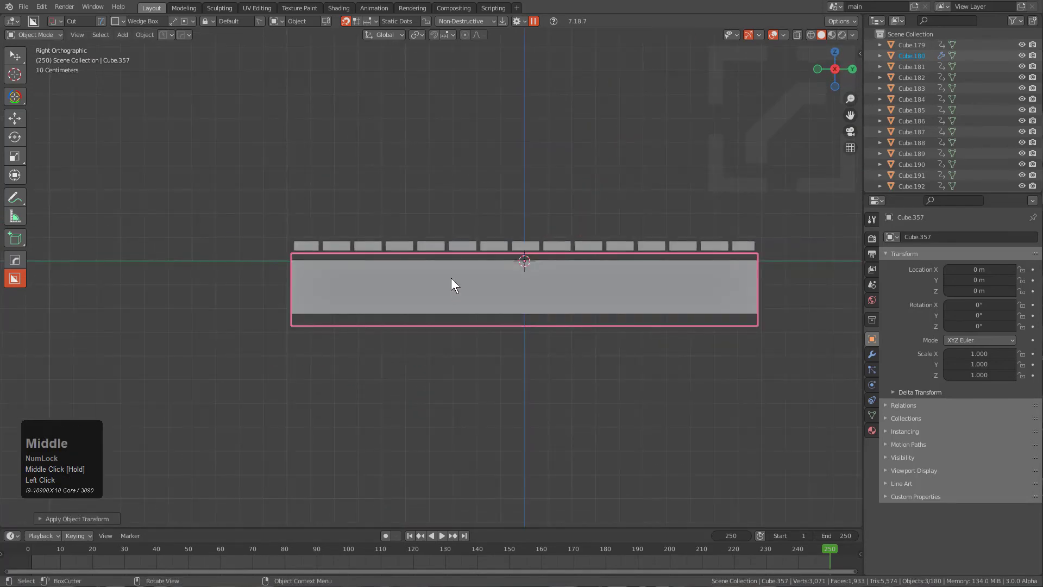
key("alt+a")
scroll(451, 278, "up", 2)
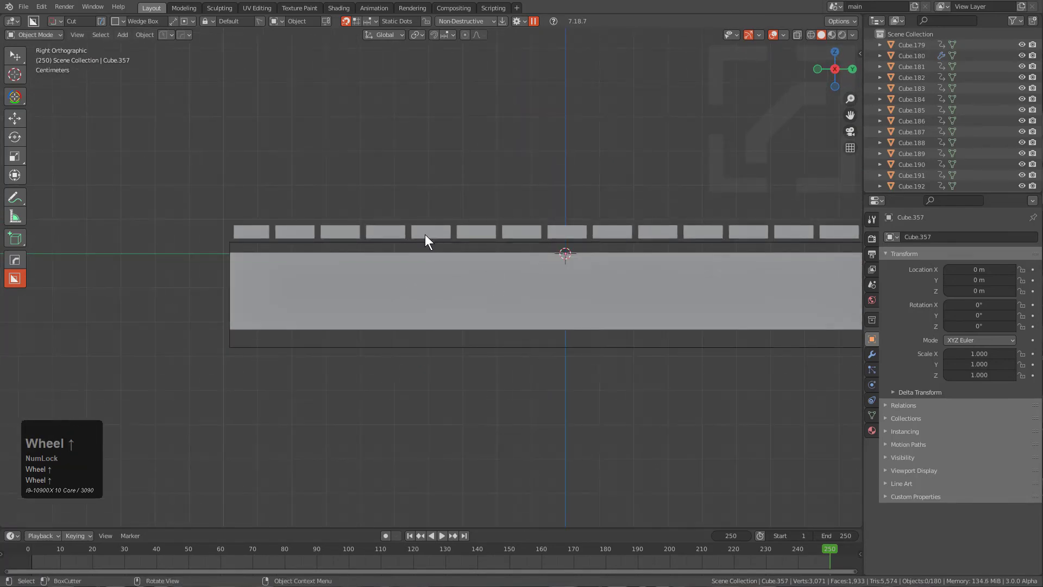
scroll(416, 242, "down", 1)
key("alt+z")
key("b")
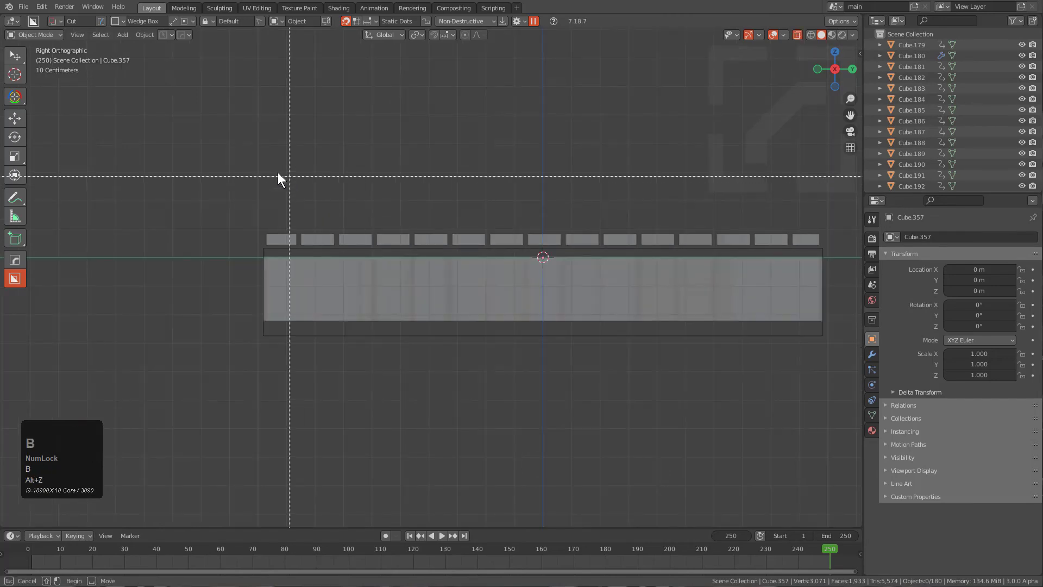
left_click_drag(204, 181, 827, 235)
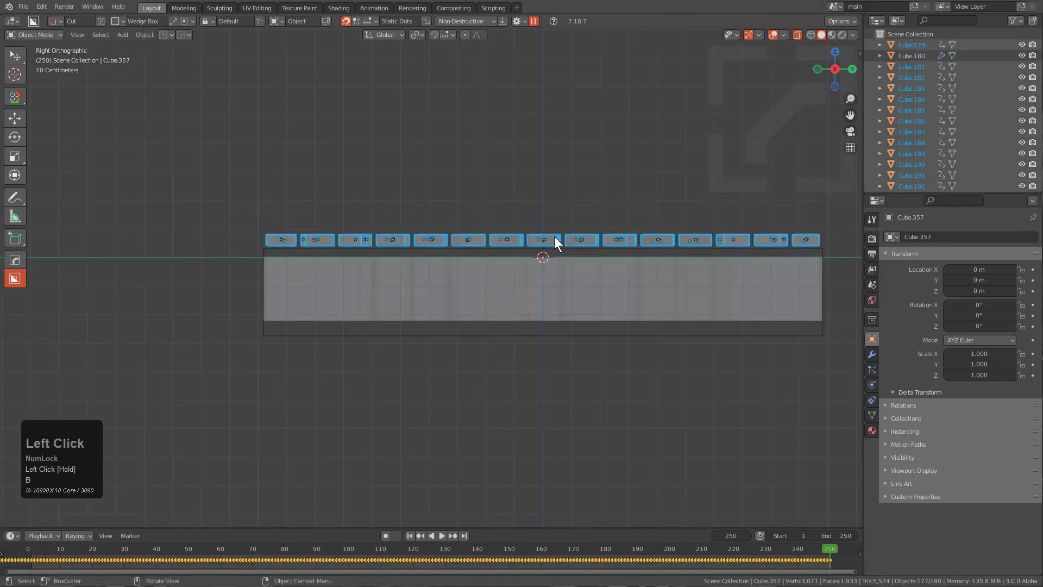
Move the selected tiles down about 0.083 m along Z into the logo base
scroll(350, 290, "up", 1)
middle_click_drag(351, 291, 366, 269)
scroll(388, 238, "up", 2)
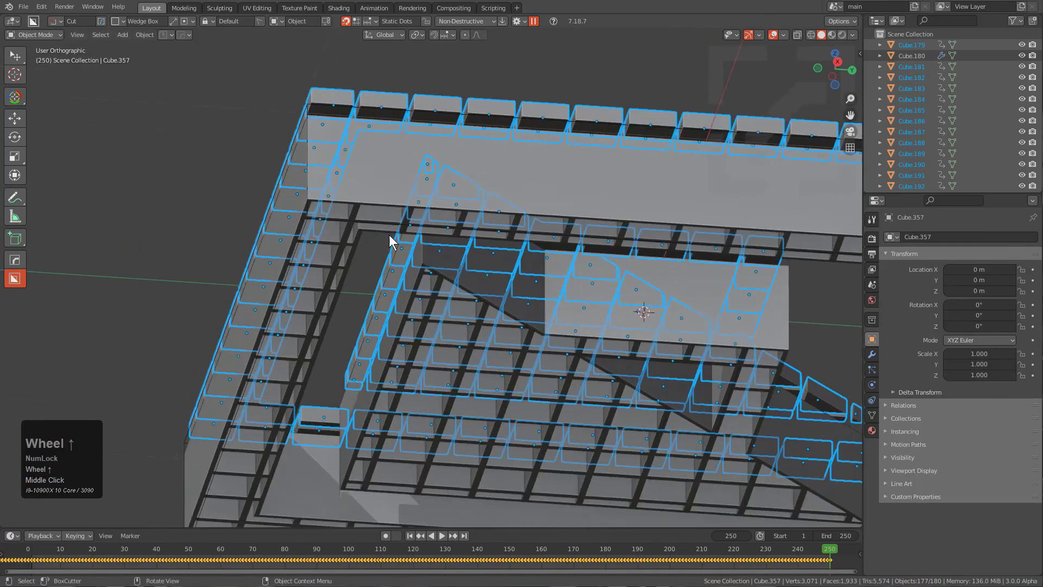
middle_click_drag(389, 235, 379, 263)
scroll(379, 263, "up", 2)
key("g")
key("z")
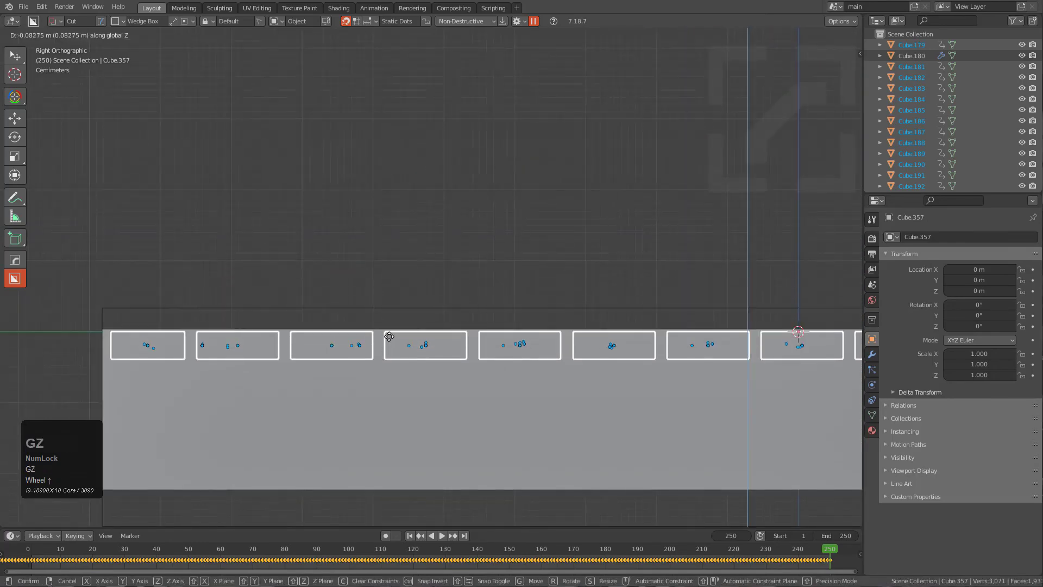
left_click(389, 341)
Parent the tiles to Slice.001 with Object (Keep Transform), and deselect everything
middle_click_drag(390, 341, 336, 299)
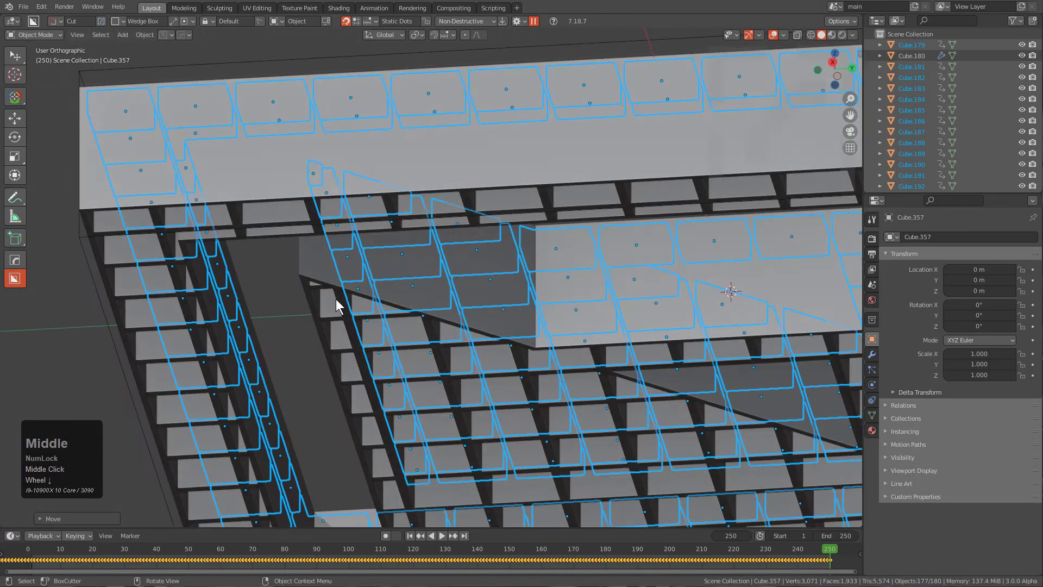
left_click(179, 287, "shift")
key("ctrl+p")
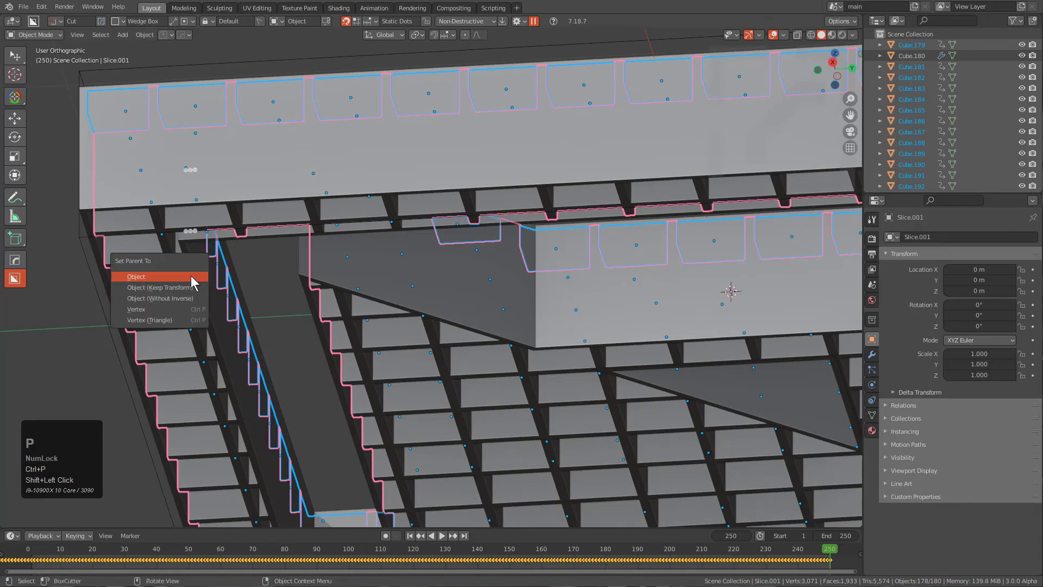
left_click(191, 291)
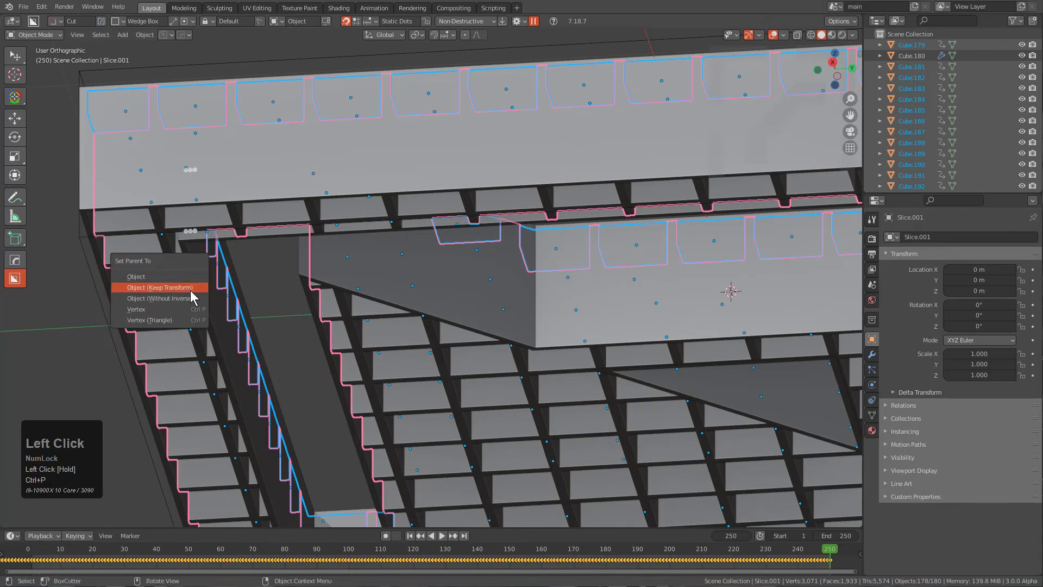
key("alt+a")
Parent the base Cube.180 and Slice.001 to the wireframe box Cube.357 with transforms kept, and show the sidebar for Cube.357
left_click(171, 184)
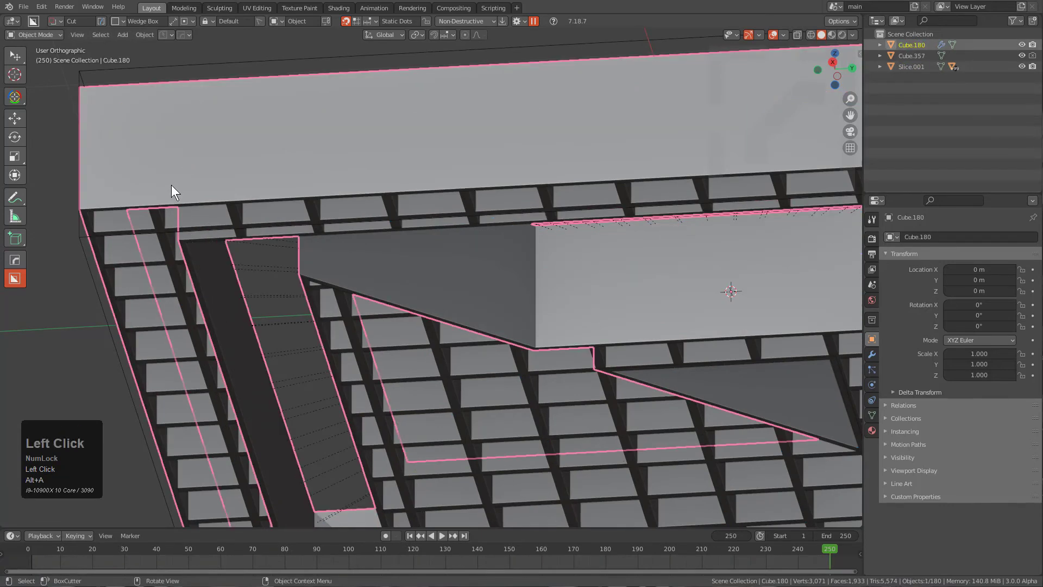
left_click(159, 227, "shift")
left_click(92, 265, "shift")
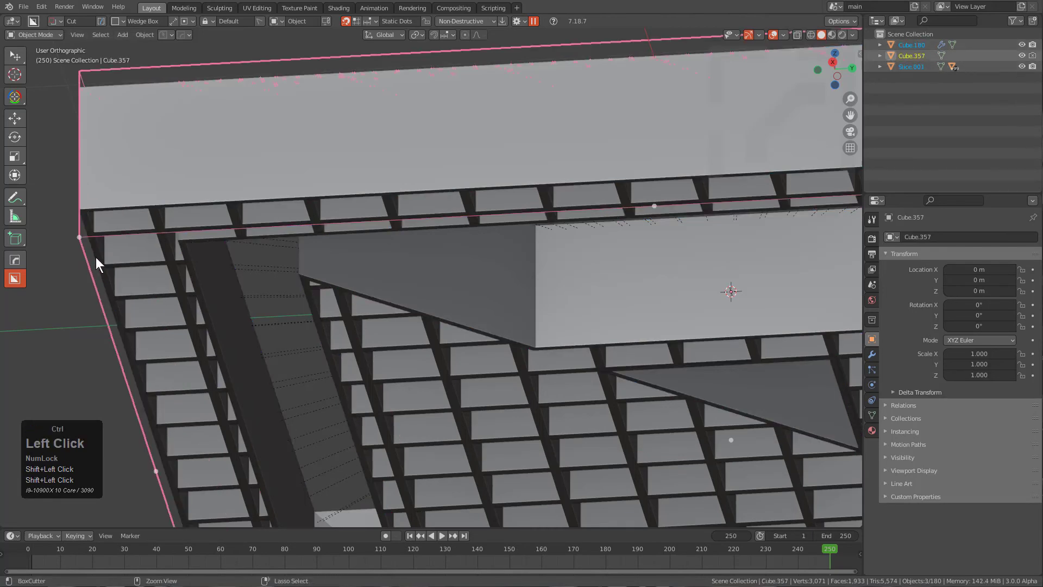
key("ctrl+p")
left_click(96, 256)
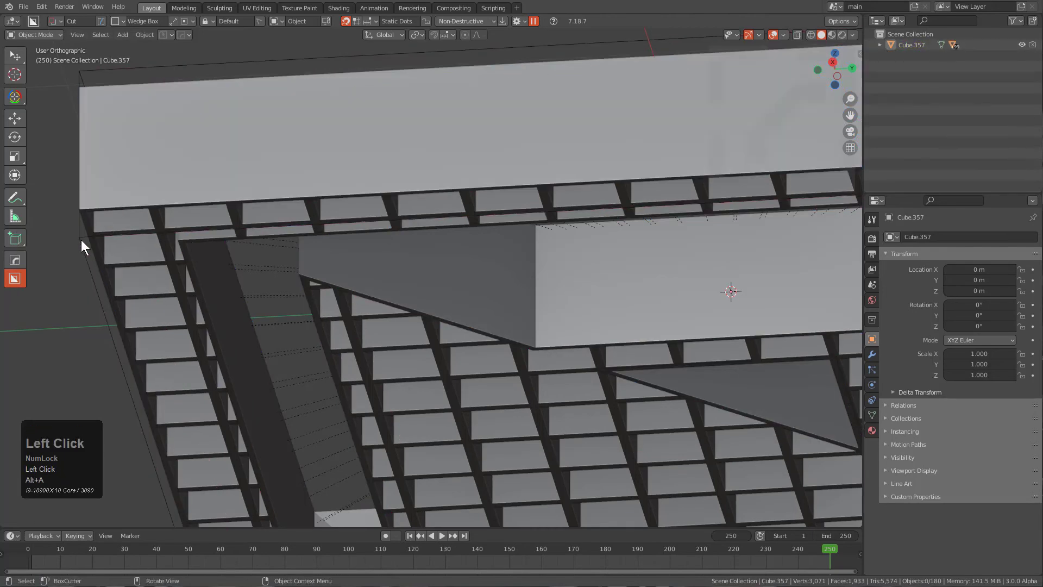
key("n")
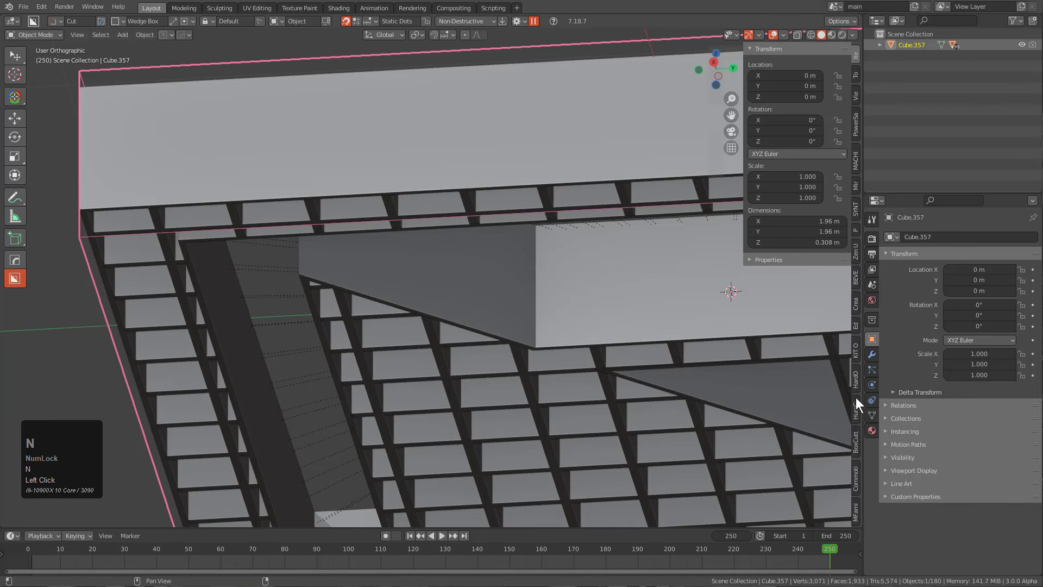
Mark Cube.357 as the KIT OPS main object and save the bc_logo_kitops INSERT
left_click(857, 348)
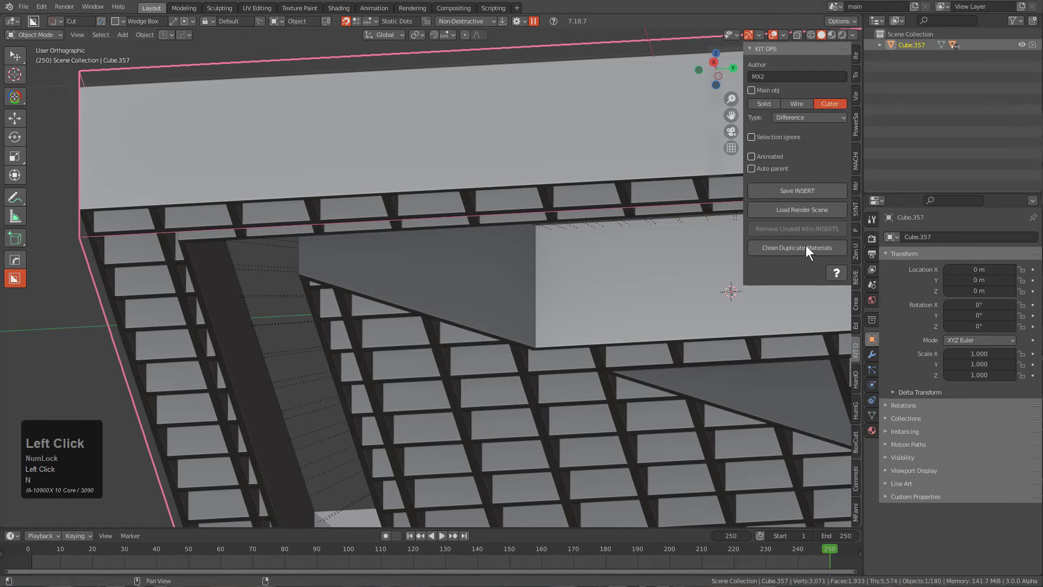
left_click(766, 91)
scroll(603, 195, "down", 4)
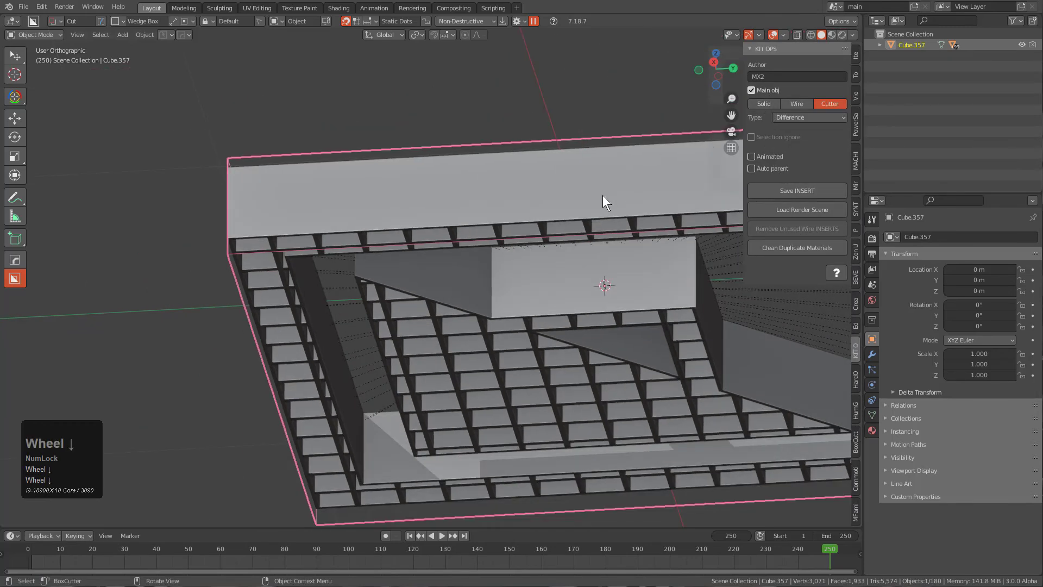
middle_click_drag(601, 195, 555, 276)
key("ctrl")
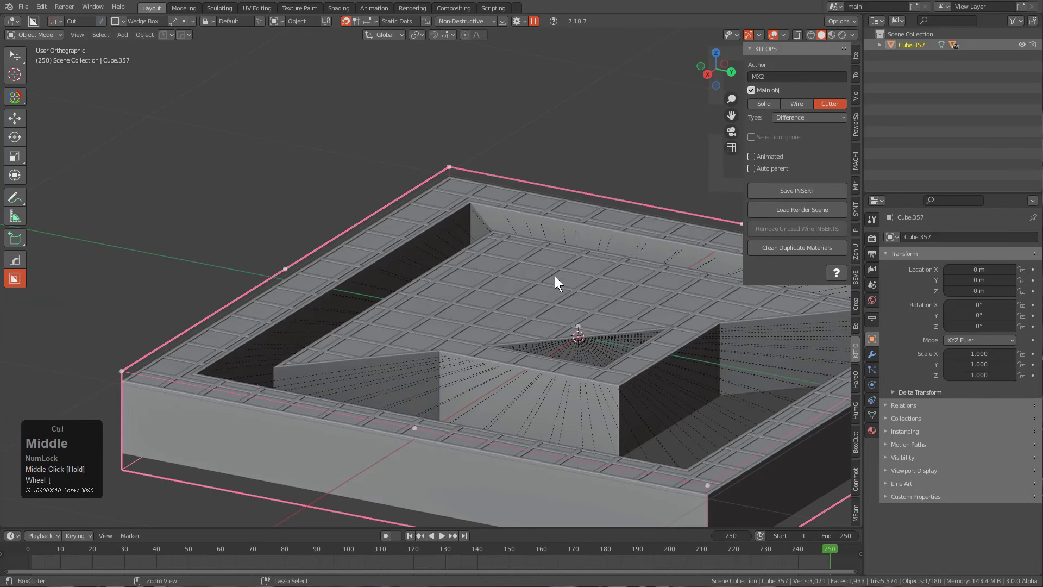
left_click(776, 191)
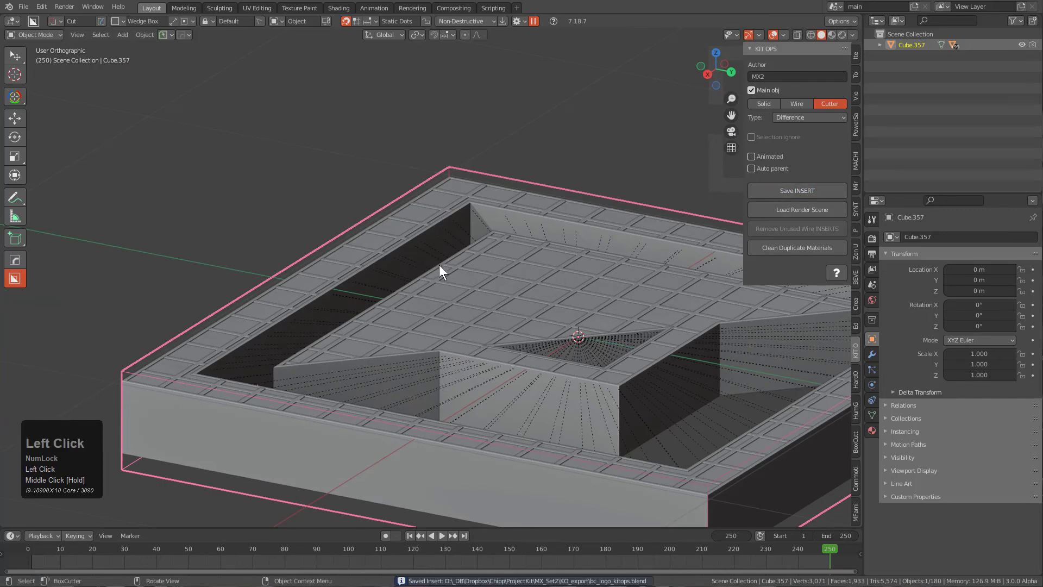
Start a new default scene and switch KIT OPS to the KO_export KPACK
middle_click_drag(439, 265, 467, 271)
key("ctrl+n")
left_click(467, 271)
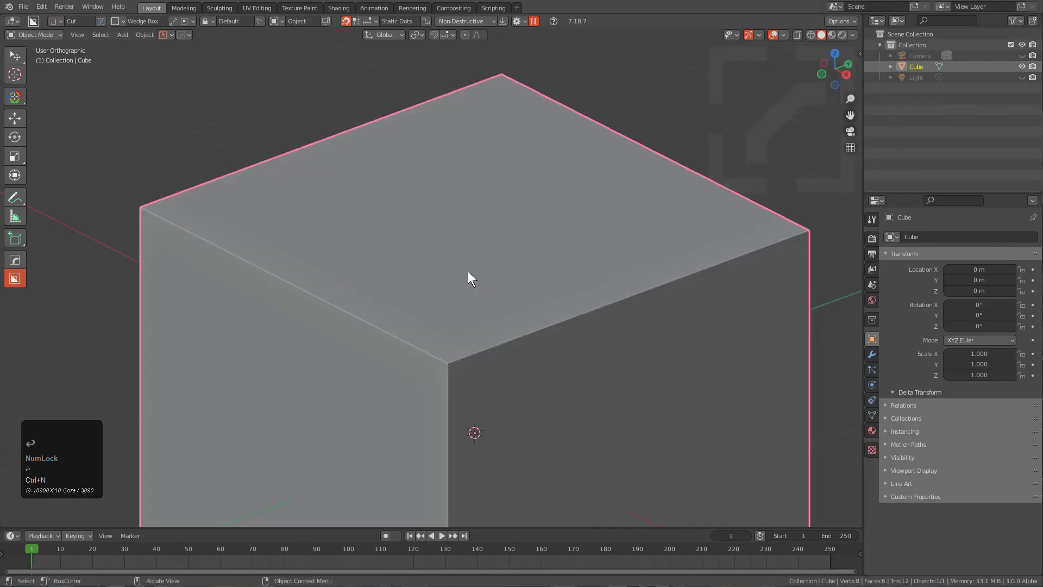
scroll(472, 278, "down", 3)
scroll(477, 281, "up", 5)
key("n")
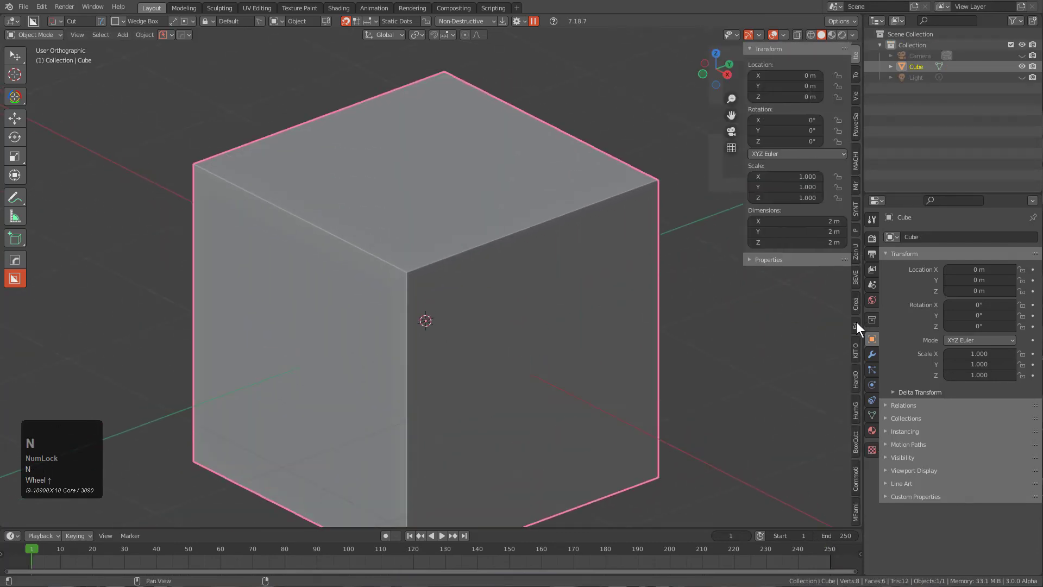
left_click(856, 349)
left_click(790, 79)
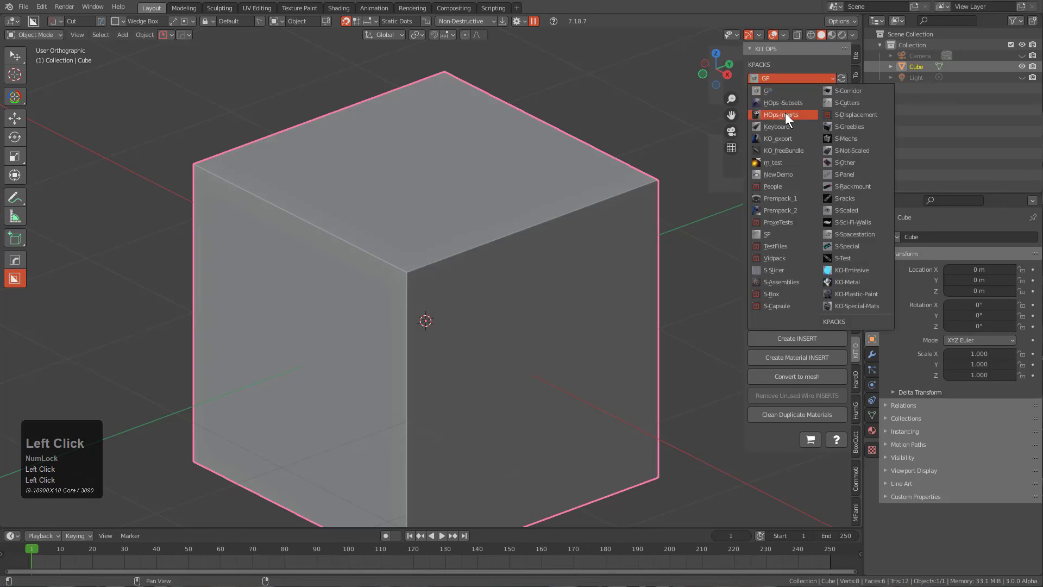
left_click(785, 137)
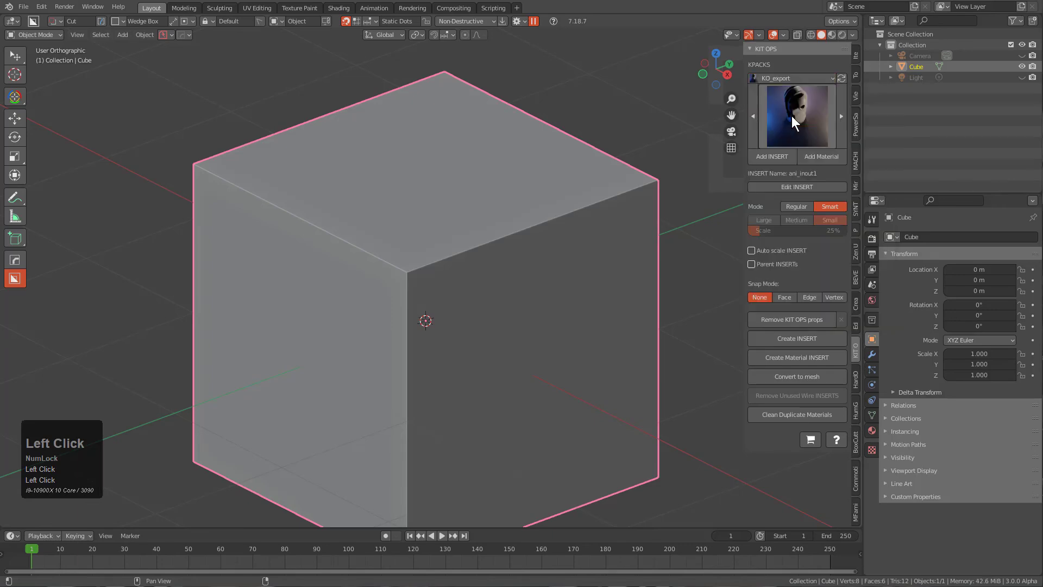
Choose the bc_logo_kitops INSERT and add it to a side face of the default cube
left_click(791, 130)
left_click(446, 247)
middle_click_drag(446, 246, 679, 173)
left_click(768, 147)
left_click(770, 156)
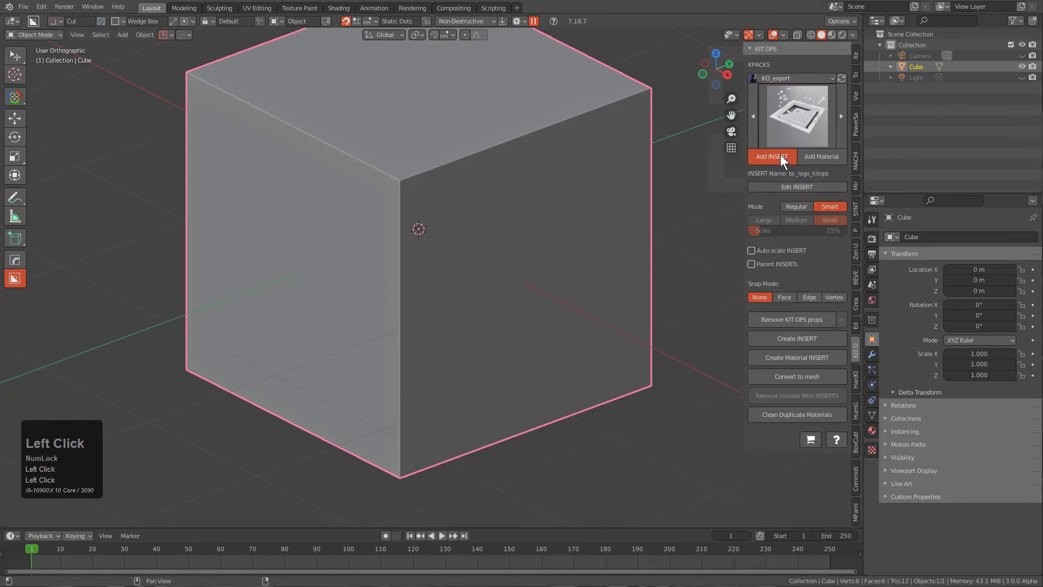
Play the INSERT's animation with relationship lines hidden, then stop at frame 1 and examine how the tiles sit in the base
scroll(533, 290, "down", 4)
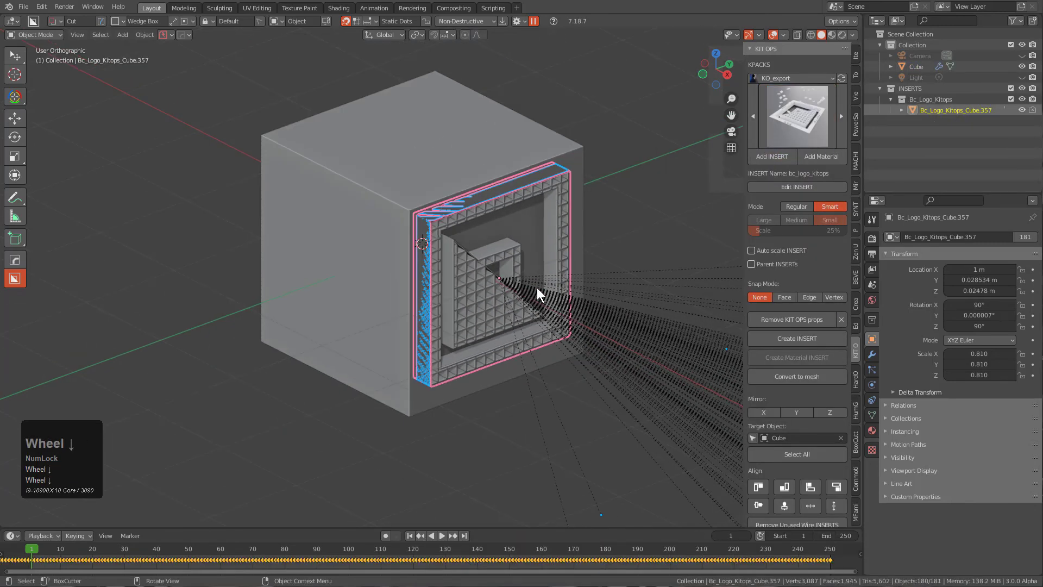
scroll(536, 287, "up", 2)
key("shift+space")
key("alt+a")
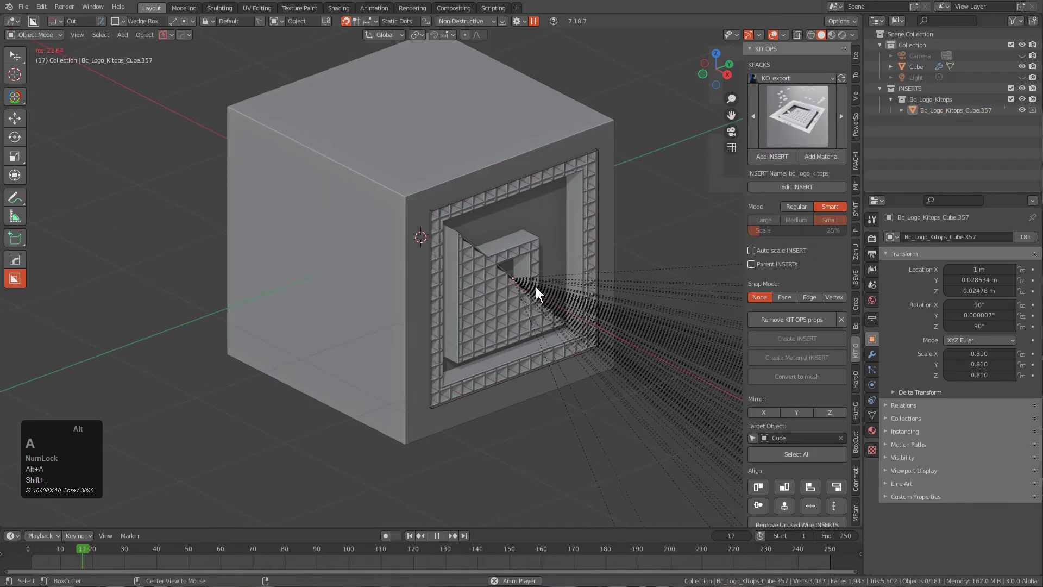
left_click(759, 36)
left_click(784, 35)
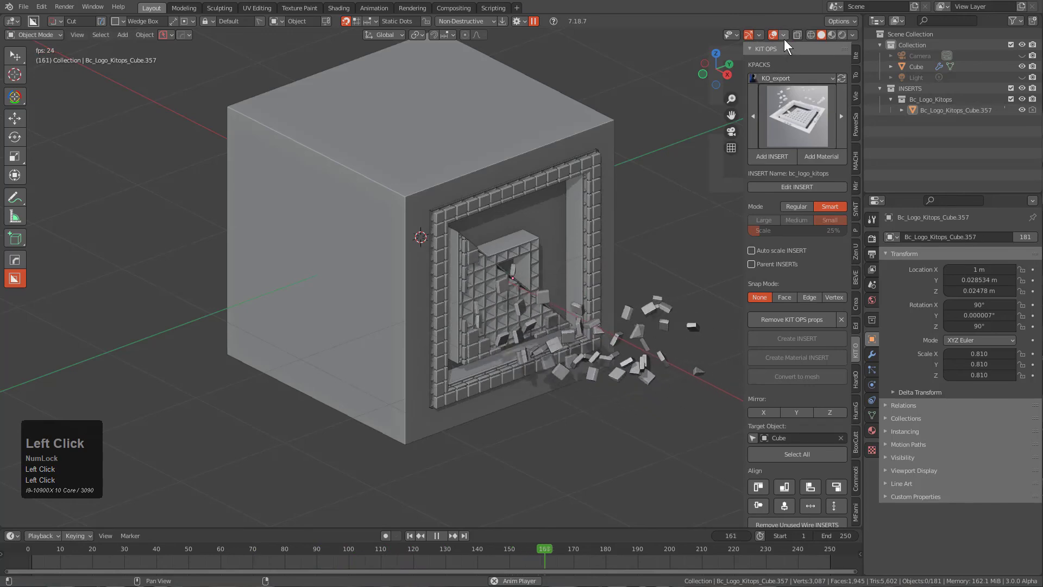
middle_click_drag(603, 209, 539, 242)
scroll(527, 246, "up", 4)
scroll(511, 190, "up", 1)
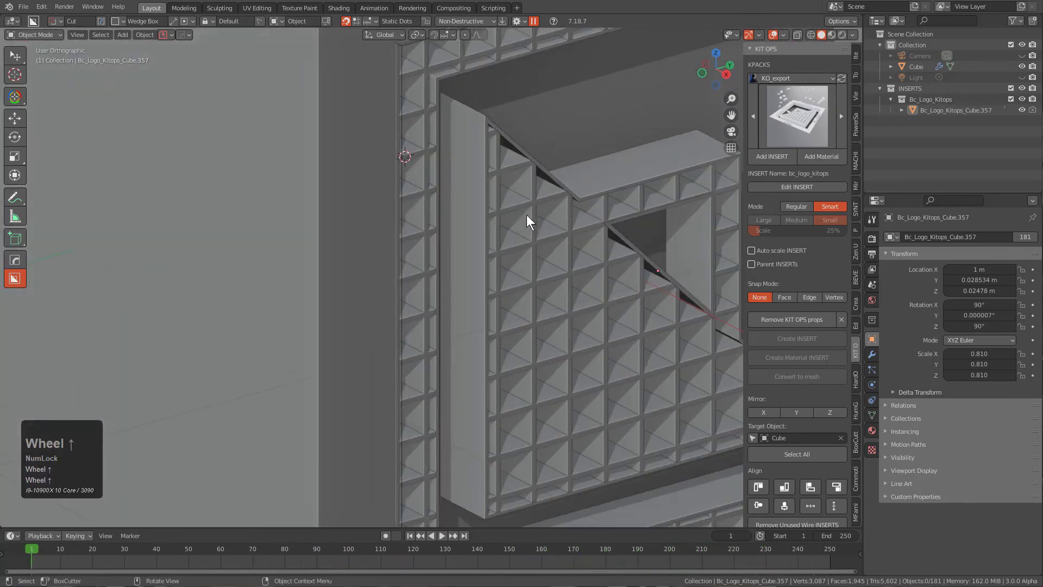
scroll(527, 214, "down", 3)
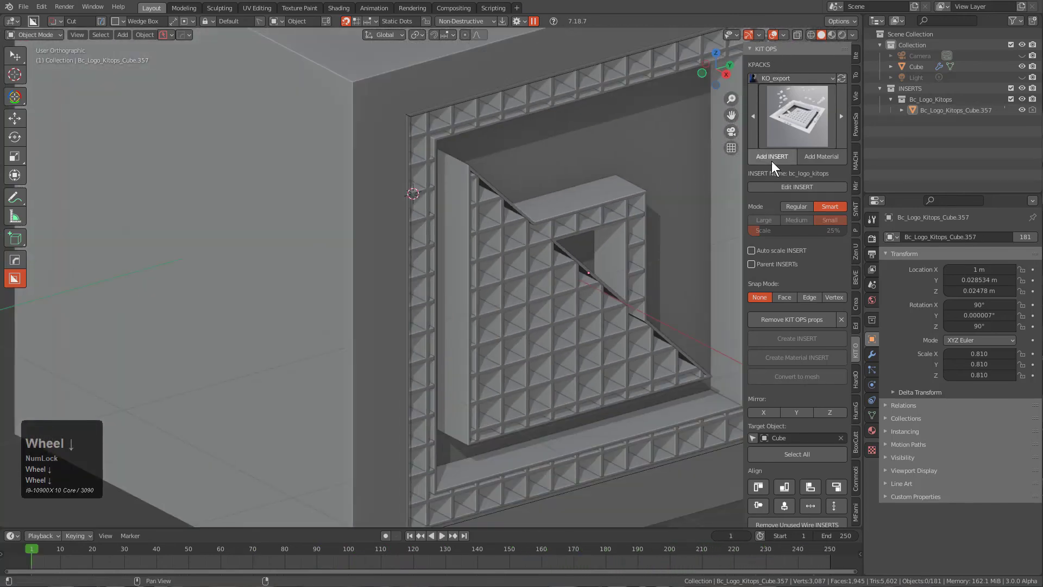
Reopen the bc_logo_kitops INSERT for editing and scrub its timeline to frame 250 to check the tile positions
left_click(794, 188)
left_click(801, 189)
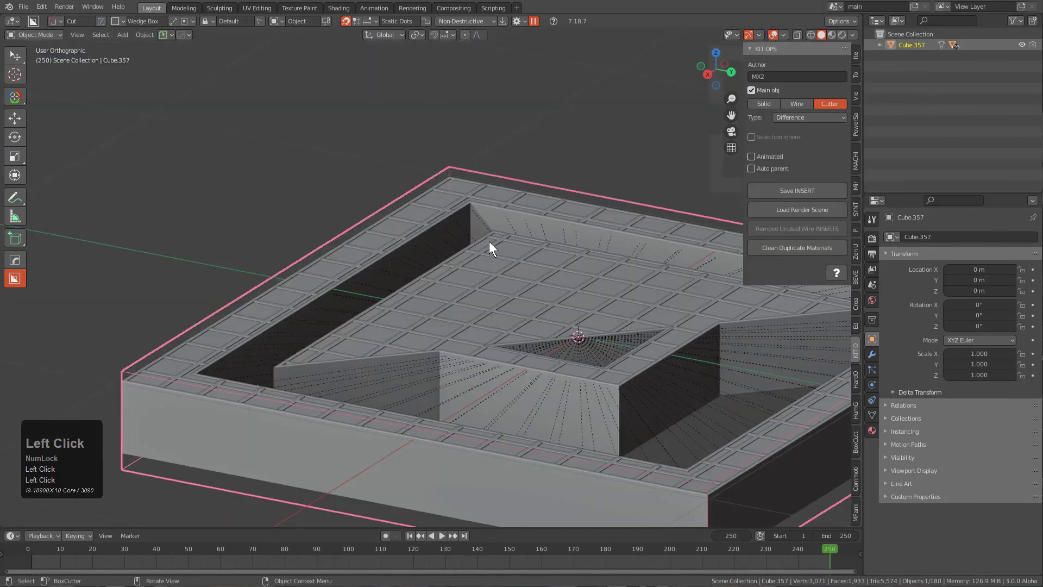
middle_click_drag(489, 242, 468, 230)
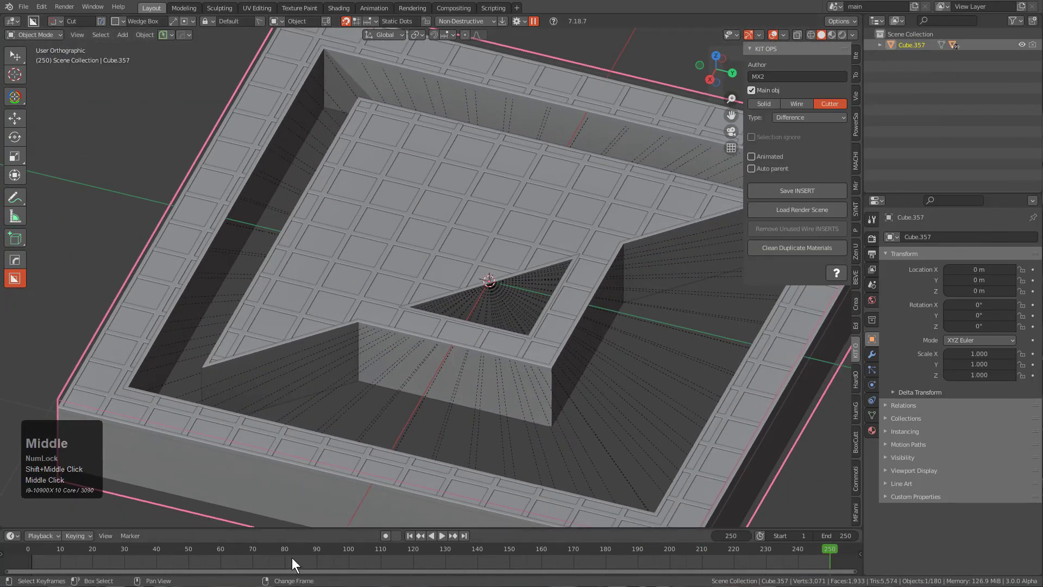
right_click_drag(292, 558, 765, 556)
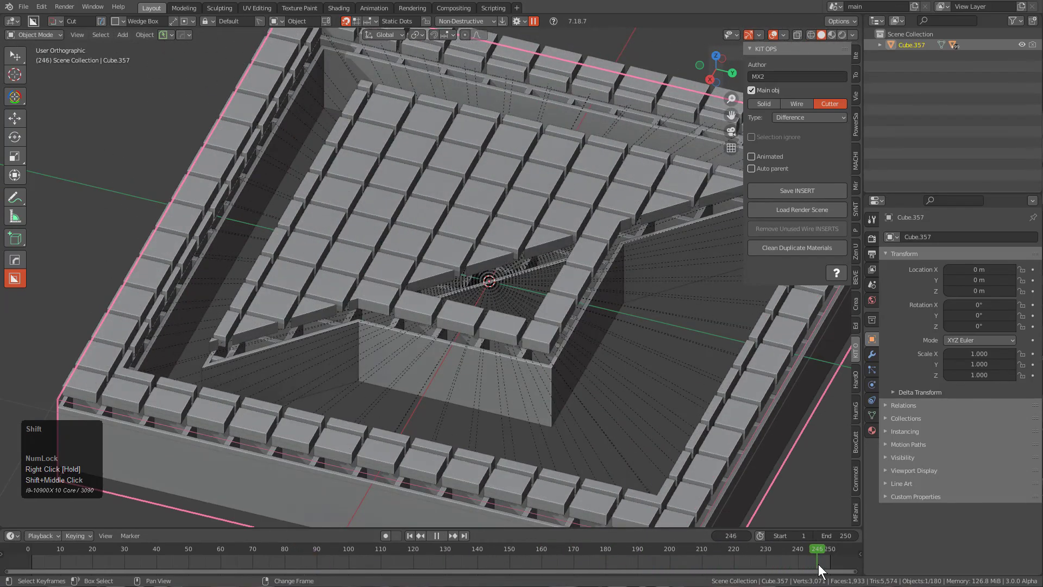
right_click_drag(831, 565, 831, 564)
scroll(515, 356, "down", 4)
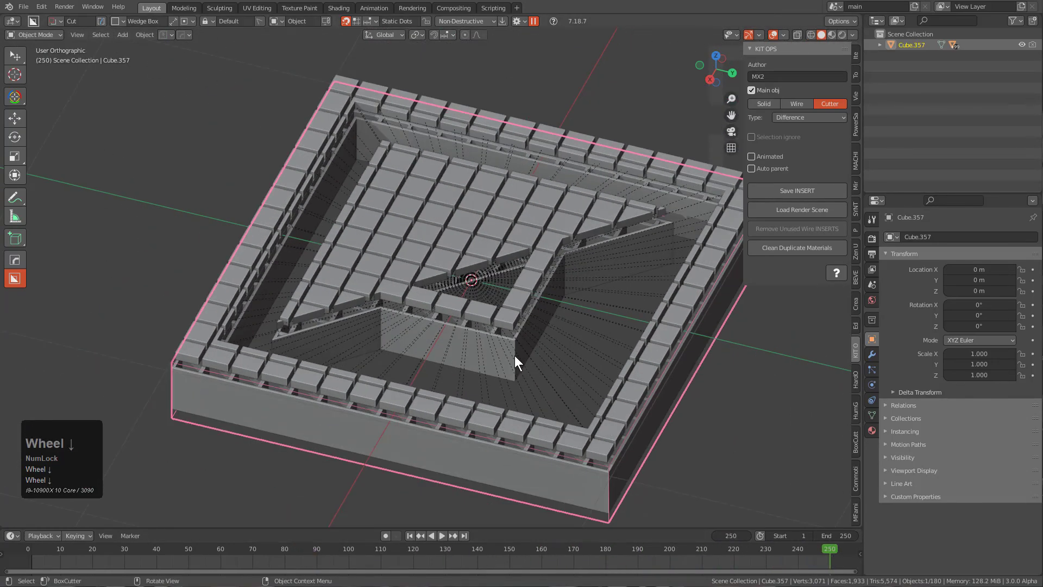
middle_click_drag(514, 356, 541, 334)
Invert the selection and, in X-ray front view, box-deselect the base so that only the tiles are selected
key("ctrl+i")
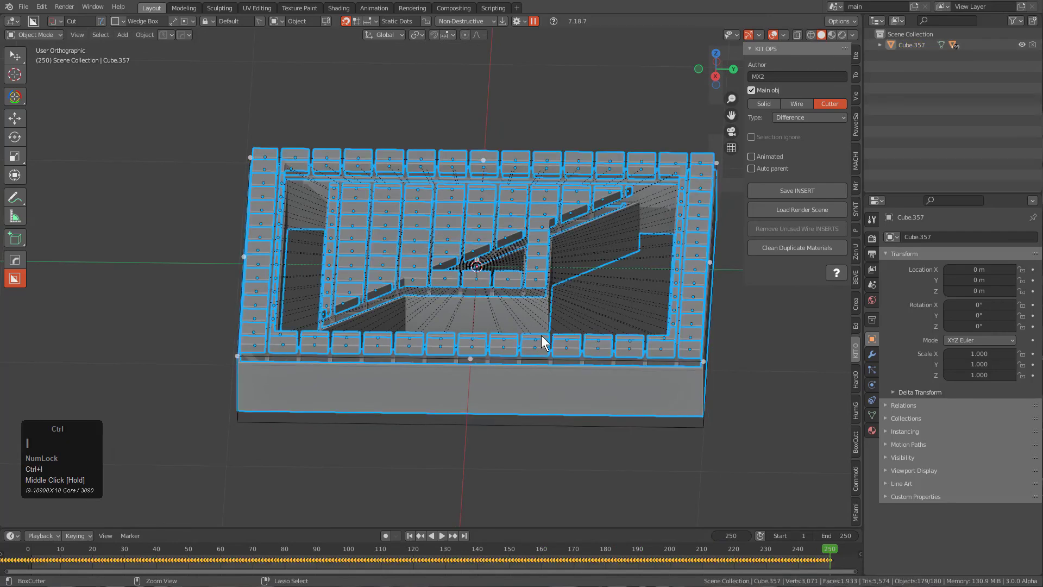
key("KP_1")
scroll(384, 303, "up", 1)
middle_click_drag(384, 304, 383, 329, "shift")
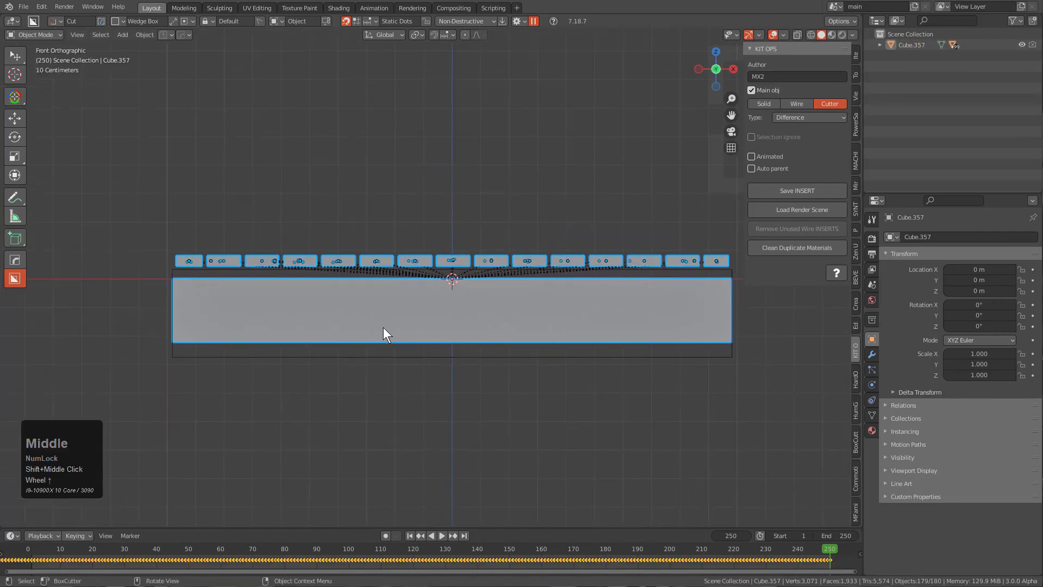
key("alt+z")
key("b")
middle_click_drag(741, 400, 125, 277)
middle_click_drag(256, 299, 376, 309, "shift")
scroll(507, 296, "up", 4)
Try to move the selected tiles straight down along Z into the logo base, and turn X-ray off
key("g")
key("z")
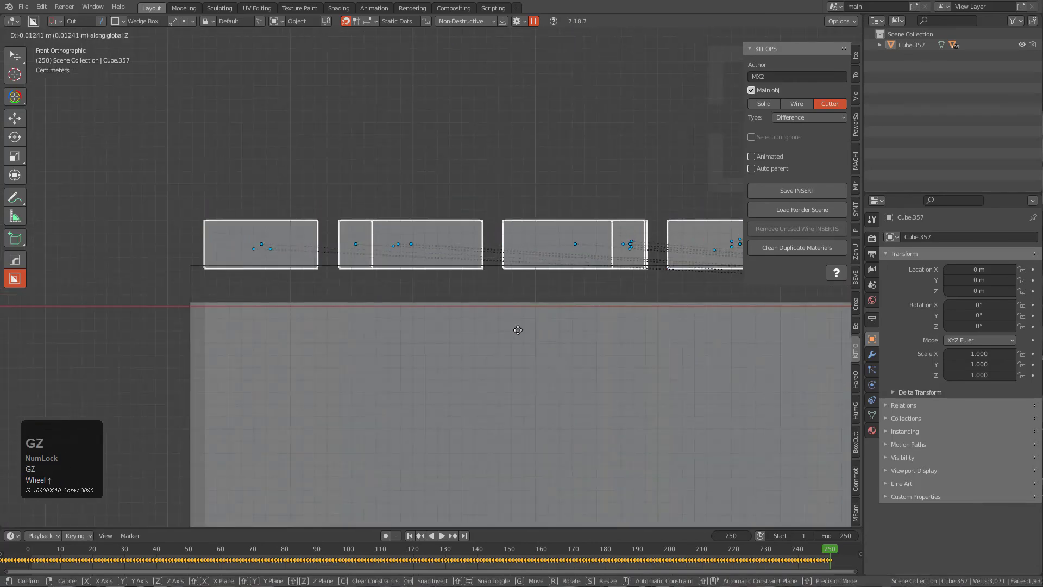
left_click(546, 392)
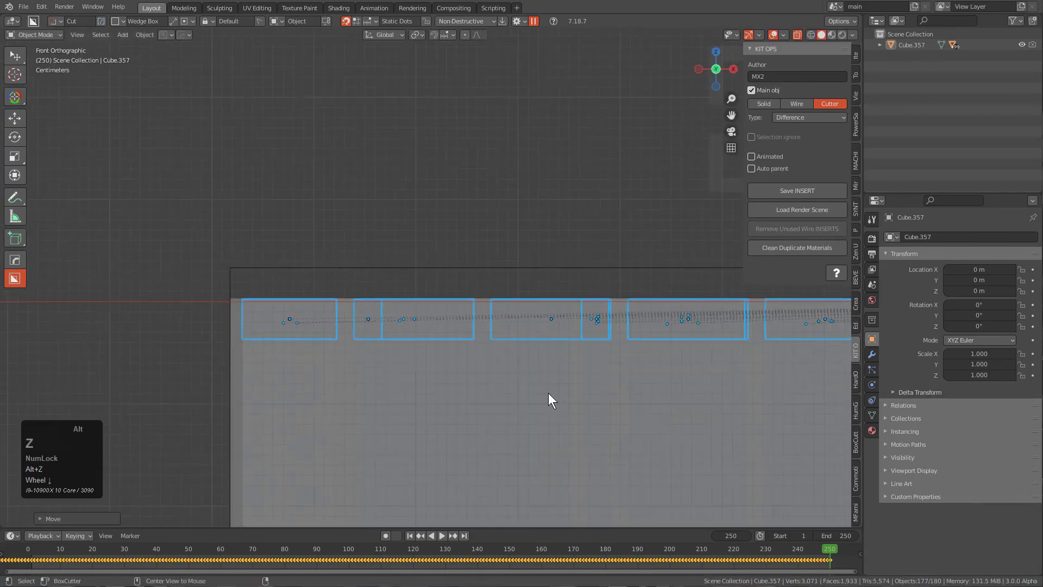
mouse_move(549, 393)
middle_mouse_down()
mouse_move(559, 344)
mouse_move(470, 344)
mouse_move(550, 398)
middle_mouse_up()
scroll(503, 354, "down", 3)
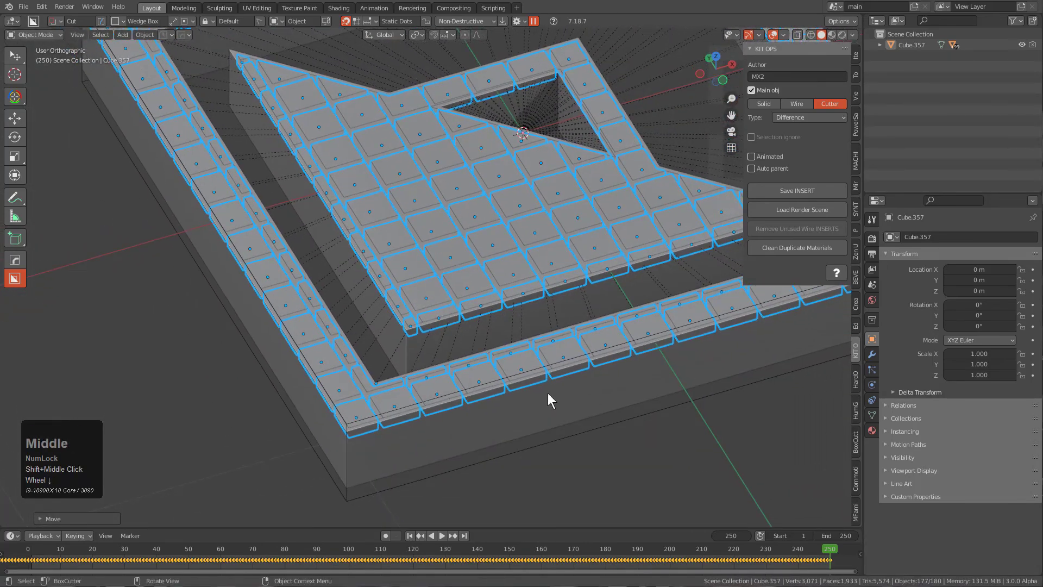
Play the tile animation backward and forward, and examine where the tiles sit relative to the base
key("Right")
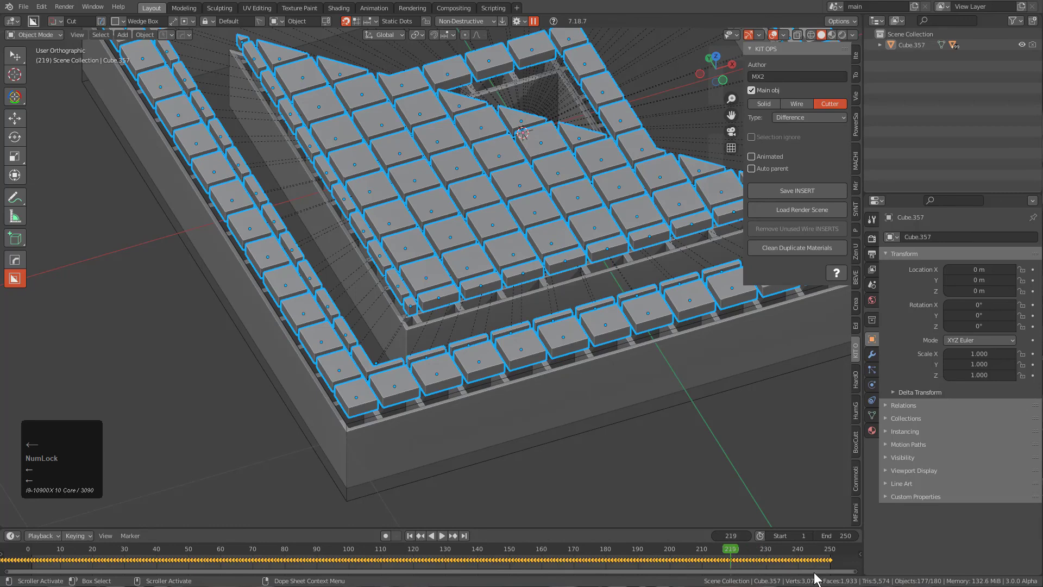
key("Left")
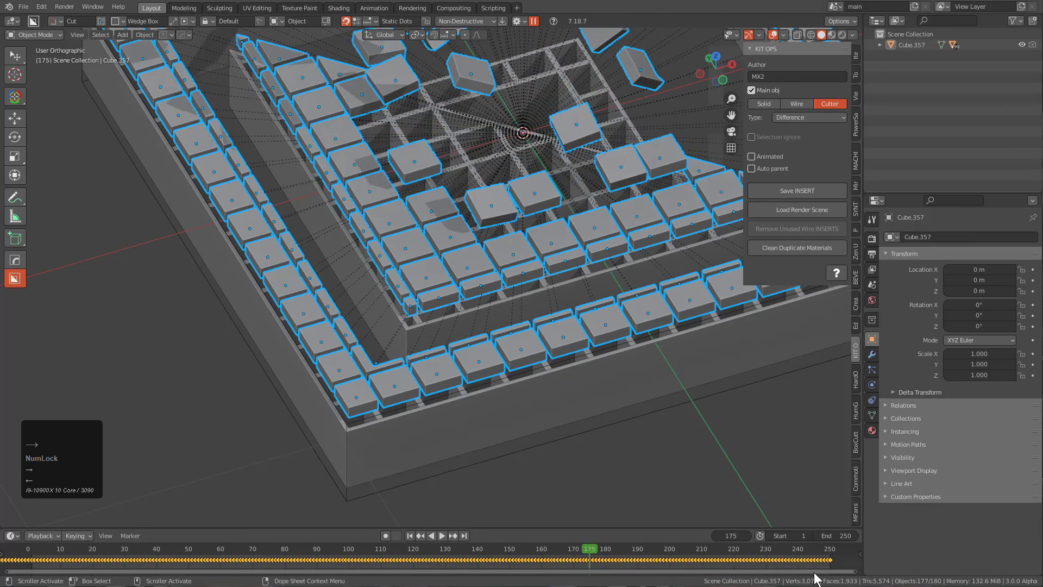
key("Right")
scroll(704, 437, "down", 6)
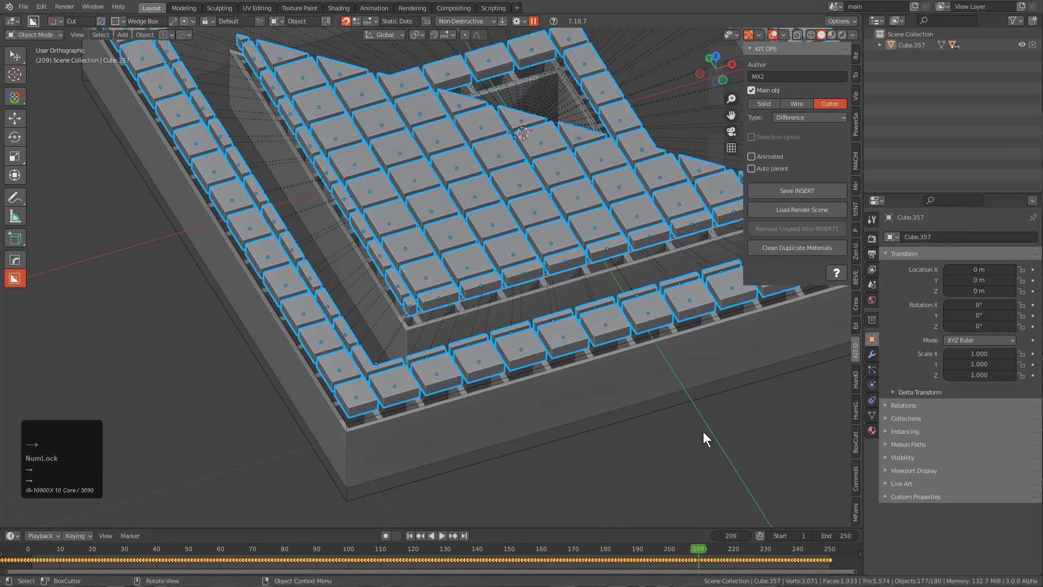
scroll(576, 304, "up", 1)
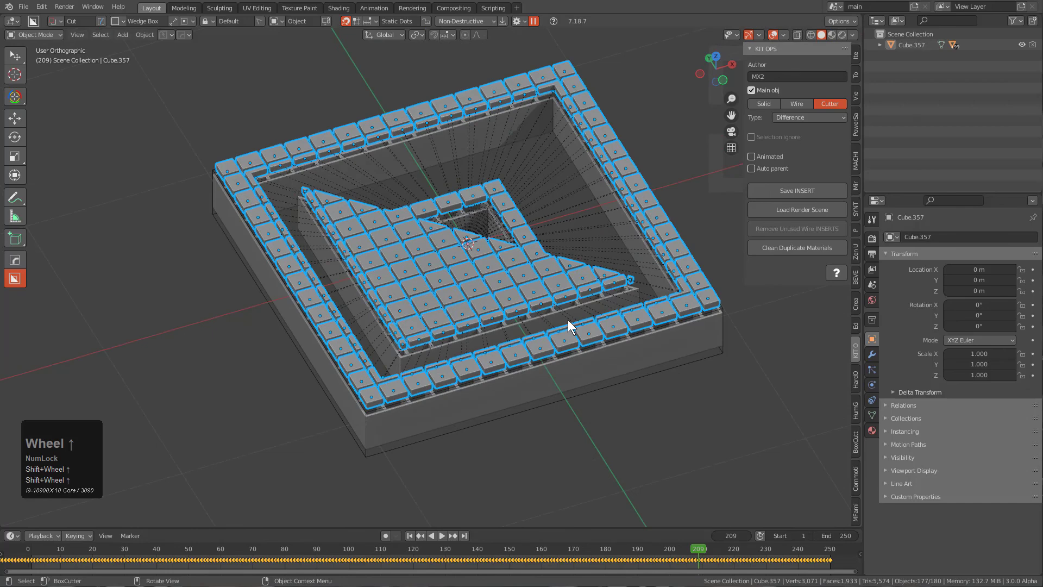
Create a plain-axes Empty from the selected tiles with To_Shape, using the Inverse parenting mode to parent the tiles to it
key("q")
key("o")
key("t")
key("space")
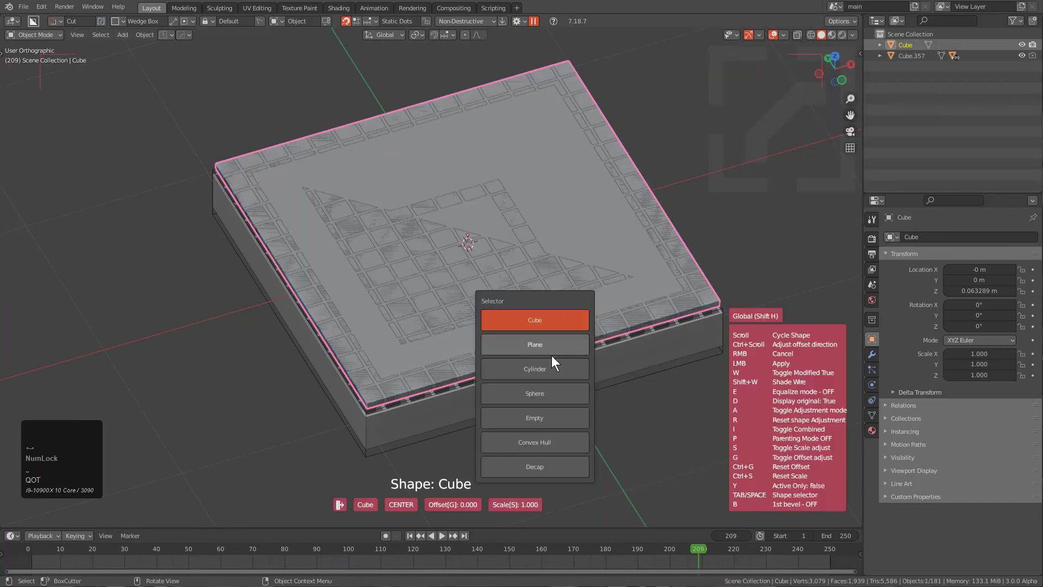
left_click(546, 416)
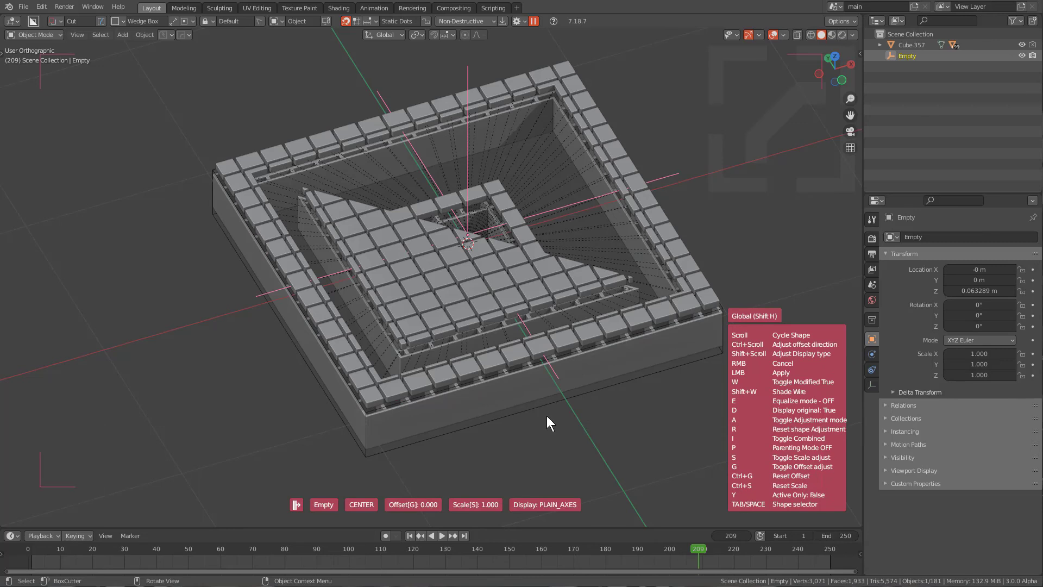
key("p")
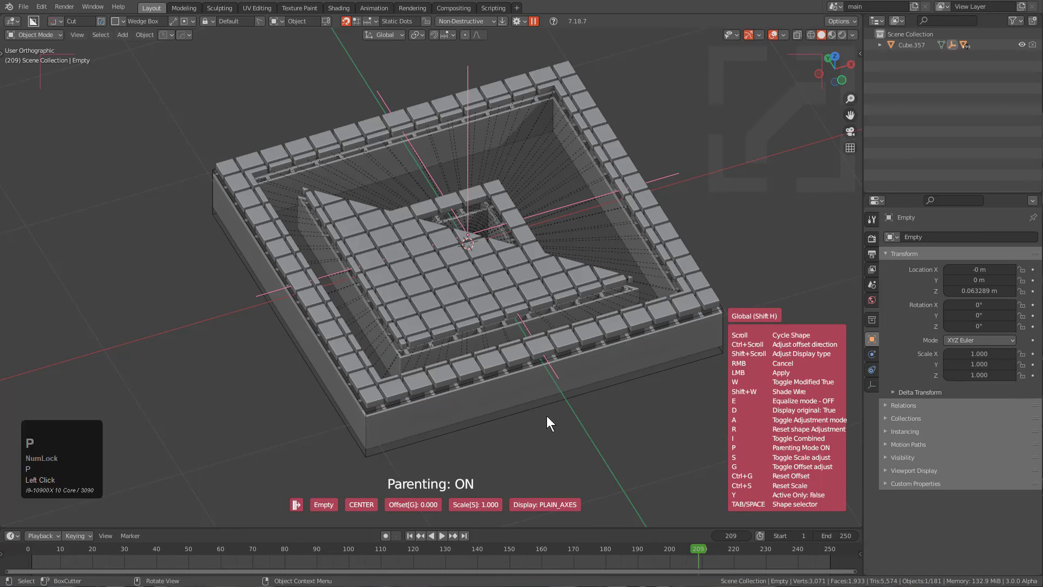
key("p")
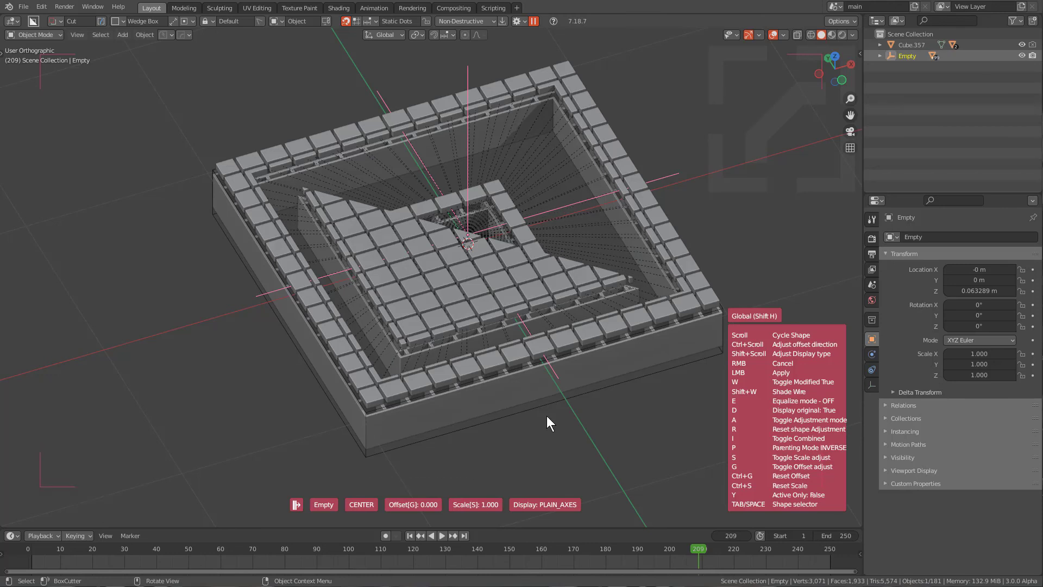
left_click(547, 416)
Move the Empty with its tiles down about 0.08 m along Z into the logo base, and check the underside
key("g")
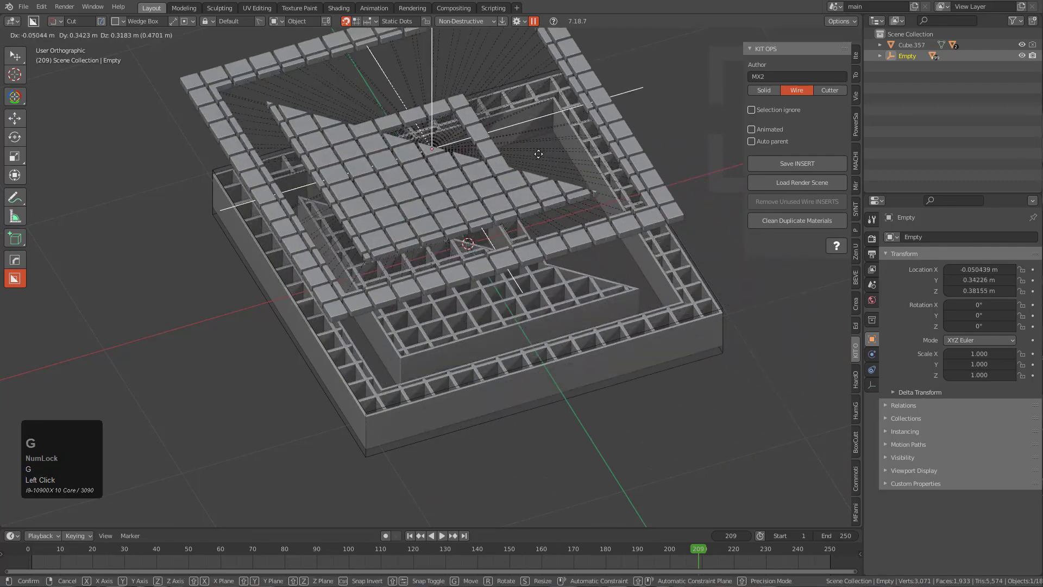
right_click(586, 235)
scroll(519, 255, "up", 5)
key("g")
key("z")
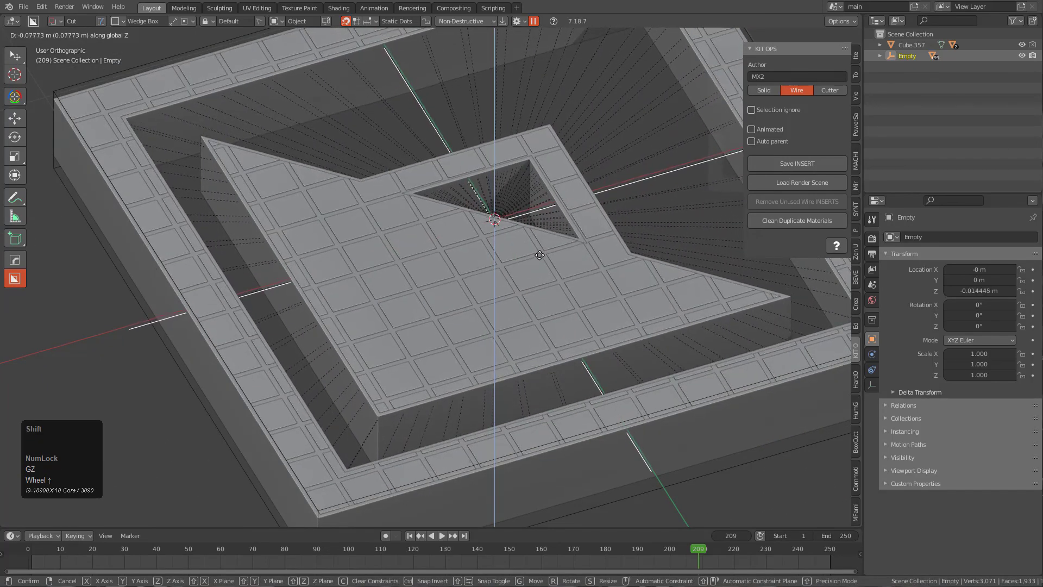
left_click(540, 262)
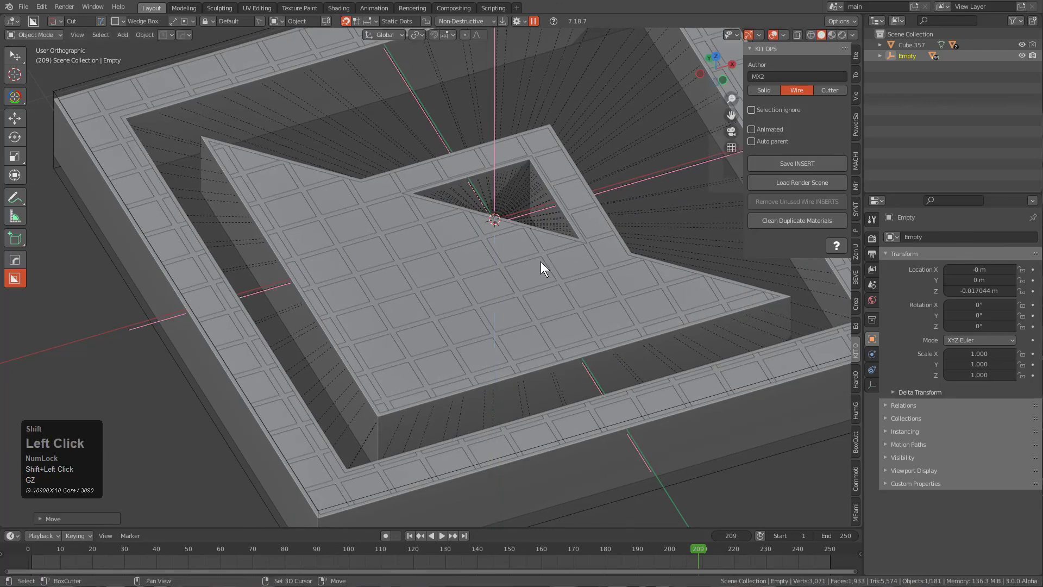
middle_click_drag(543, 263, 468, 250)
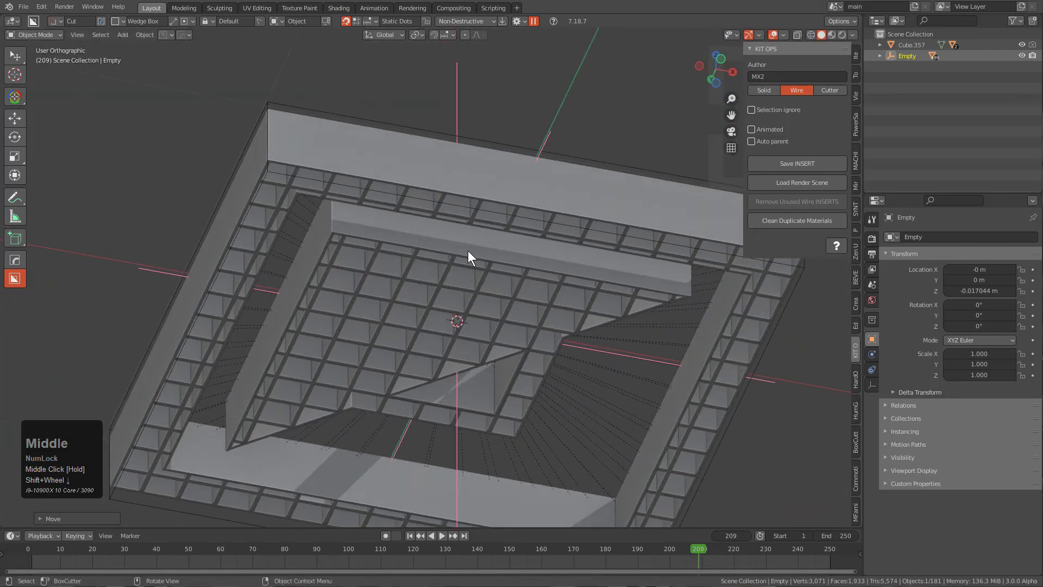
Parent the Empty that carries the tiles to the logo base piece Slice.001, using Object (Keep Transform)
left_click(433, 211)
key("ctrl+p")
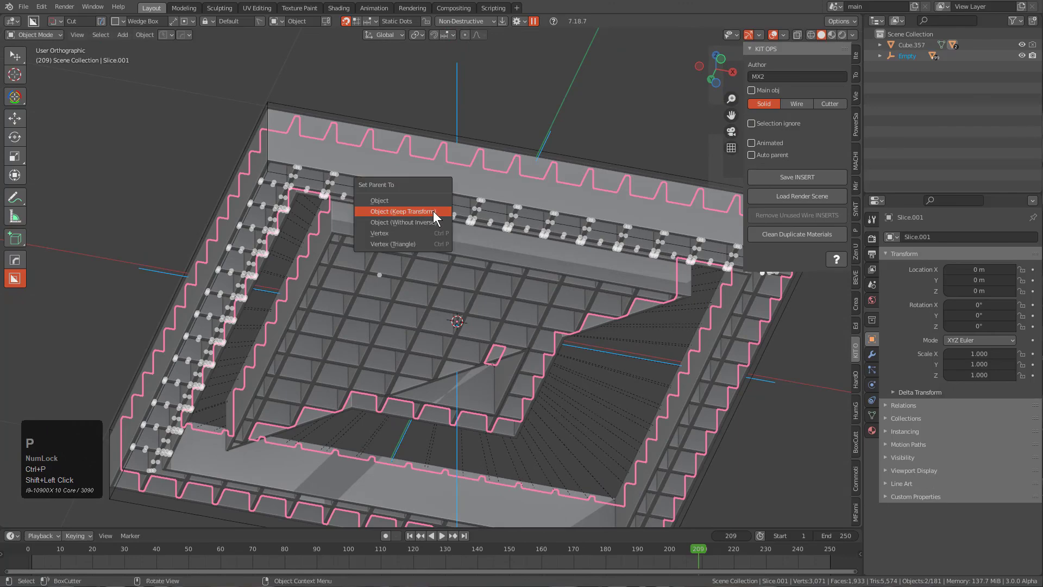
left_click(432, 212)
middle_click_drag(432, 212, 470, 289)
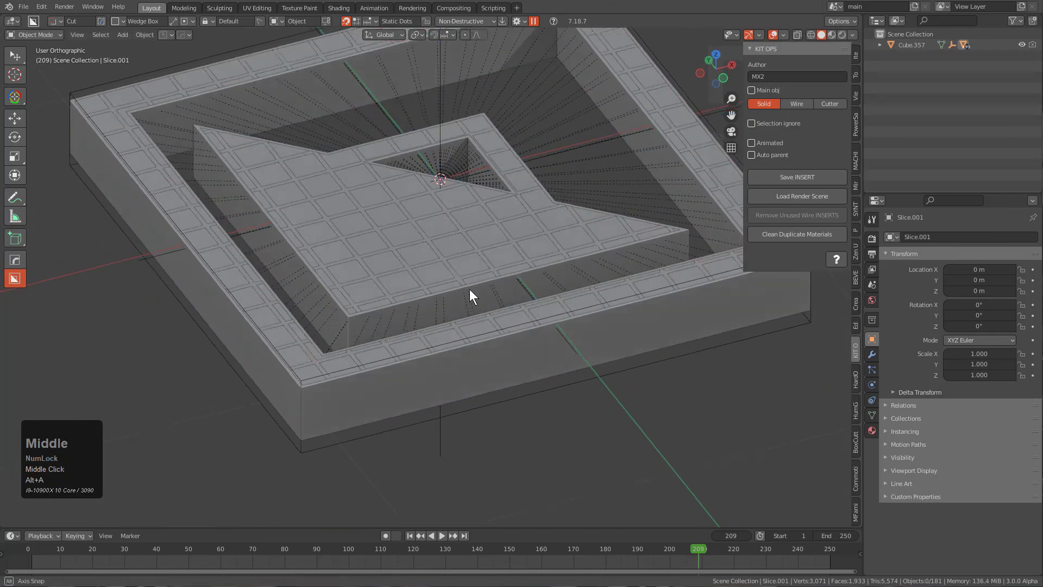
Scrub the tile animation and trial-move the main cutter Cube.357 to check that the tiles follow it
scroll(467, 295, "down", 3)
scroll(467, 294, "down", 2, "shift")
right_click_drag(217, 553, 628, 516, "shift")
left_click(372, 373)
left_click(372, 373)
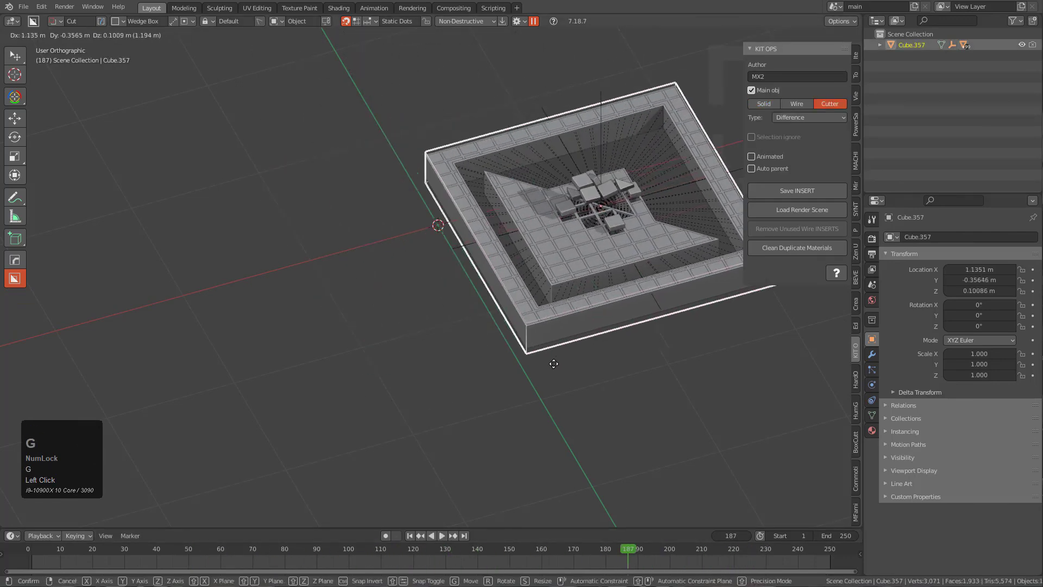
Save the logo INSERT file with the animation at frame 250, and start a new General file
right_click_drag(675, 556, 829, 555, "shift")
key("ctrl+s")
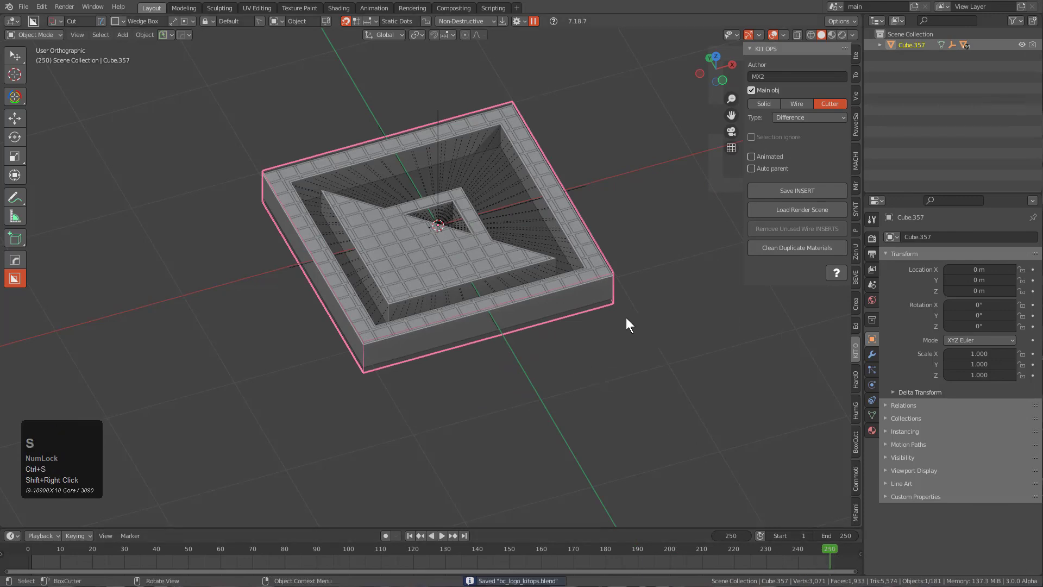
key("ctrl+n")
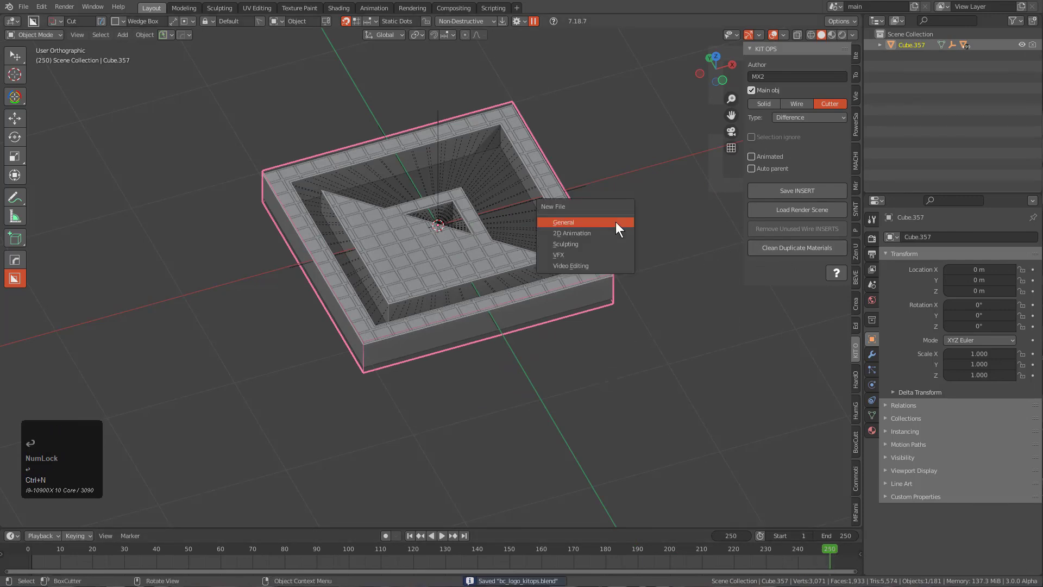
left_click(616, 222)
middle_click(609, 253)
Choose the KO_export KPACK in KIT OPS and select the bc_logo_kitops INSERT
key("n")
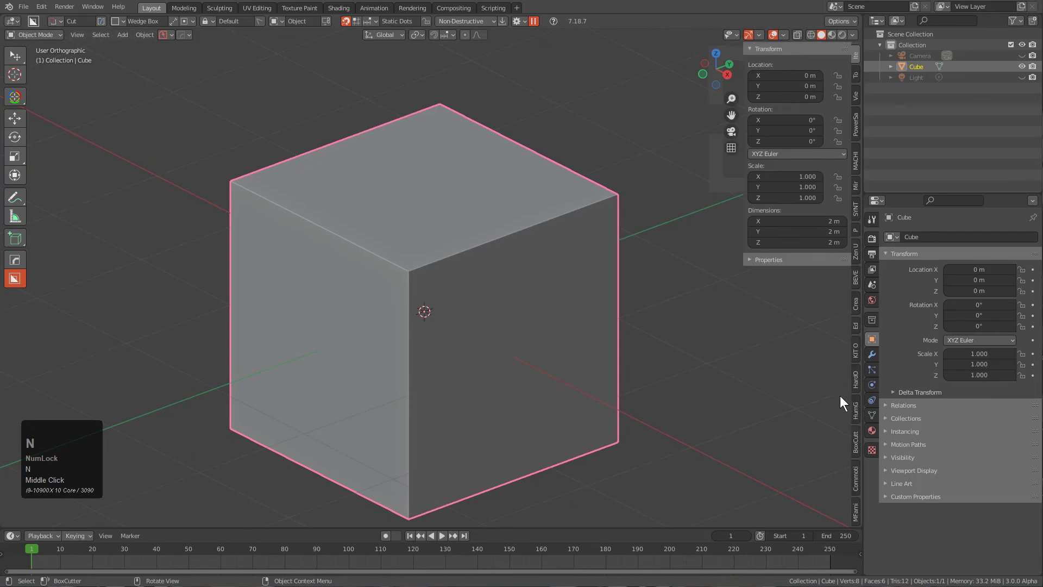
left_click(854, 348)
left_click(792, 79)
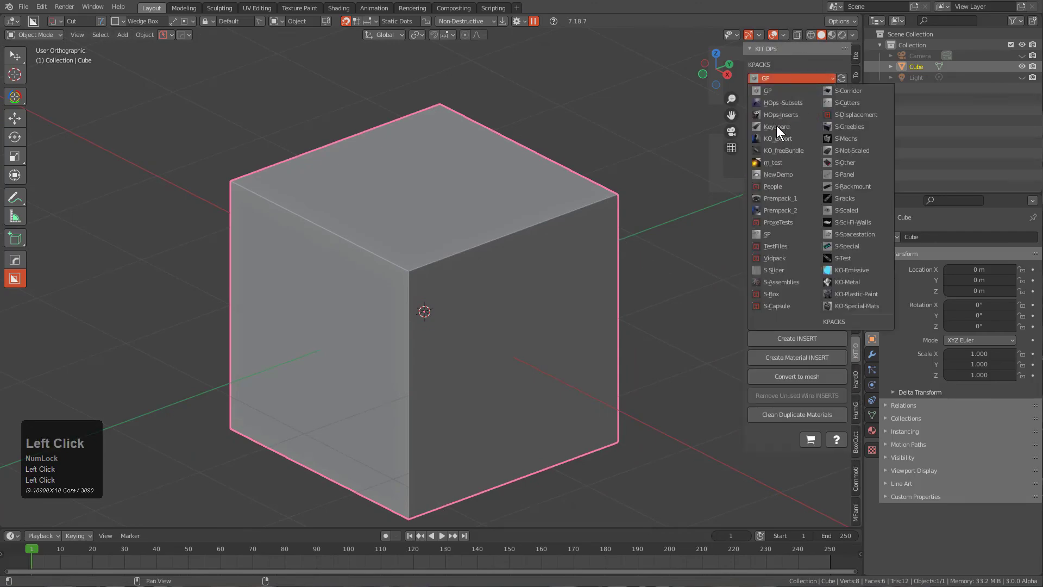
left_click(788, 137)
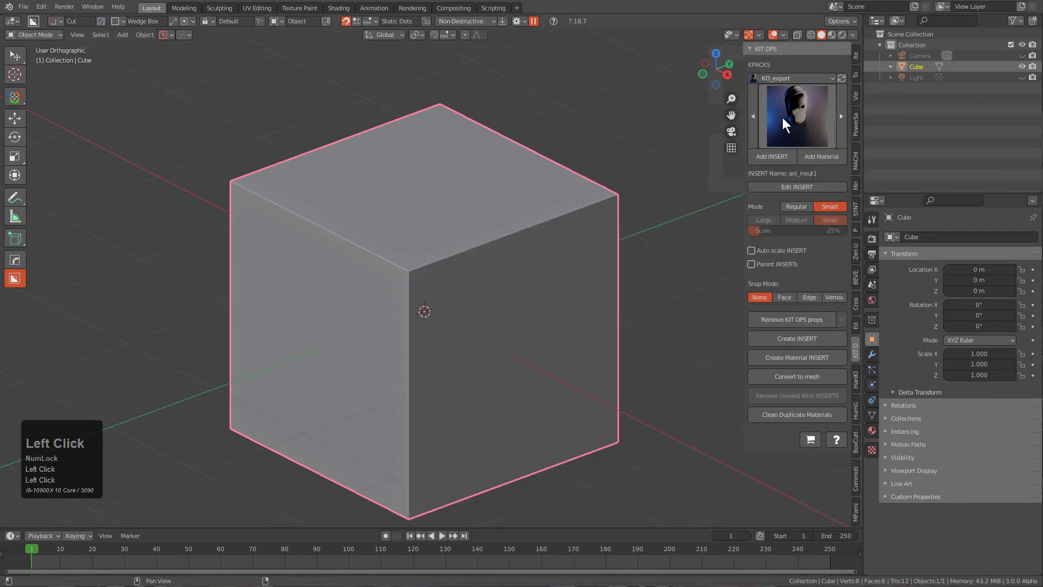
left_click(794, 120)
left_click(426, 245)
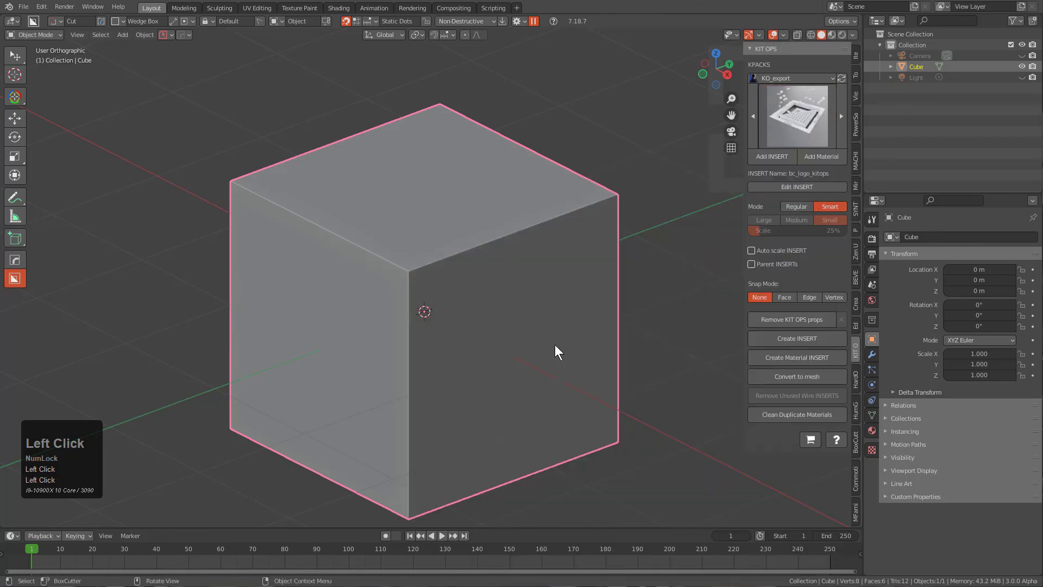
Add the bc_logo_kitops INSERT to the side face of the default cube, scaled to about 0.81
middle_click_drag(555, 346, 622, 214, "shift")
left_click(761, 158)
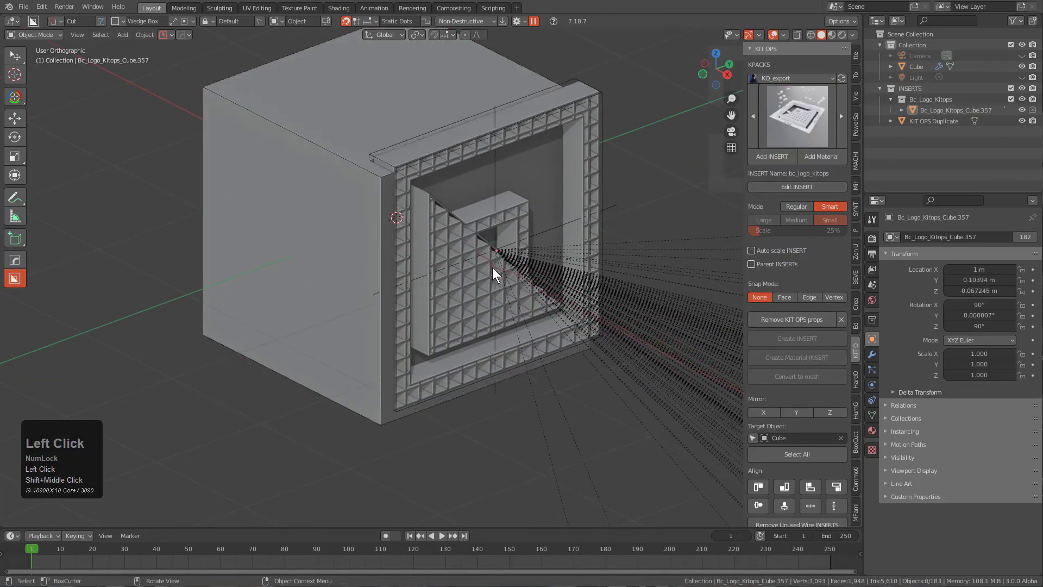
scroll(492, 268, "down", 2)
left_click(488, 273)
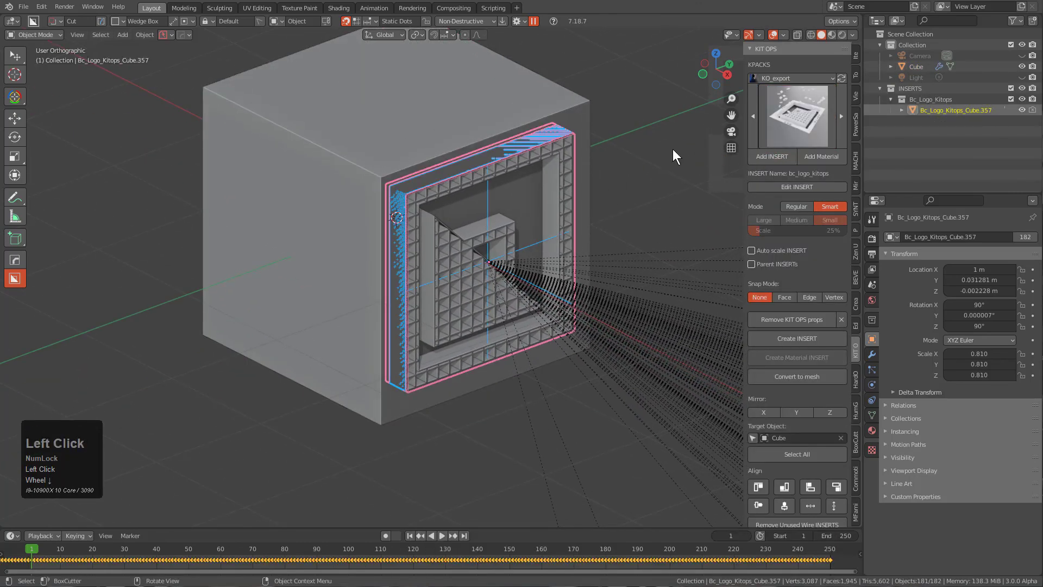
Hide the dashed relationship lines in the viewport, deselect everything, and play the INSERT's animation on the cube
left_click(783, 35)
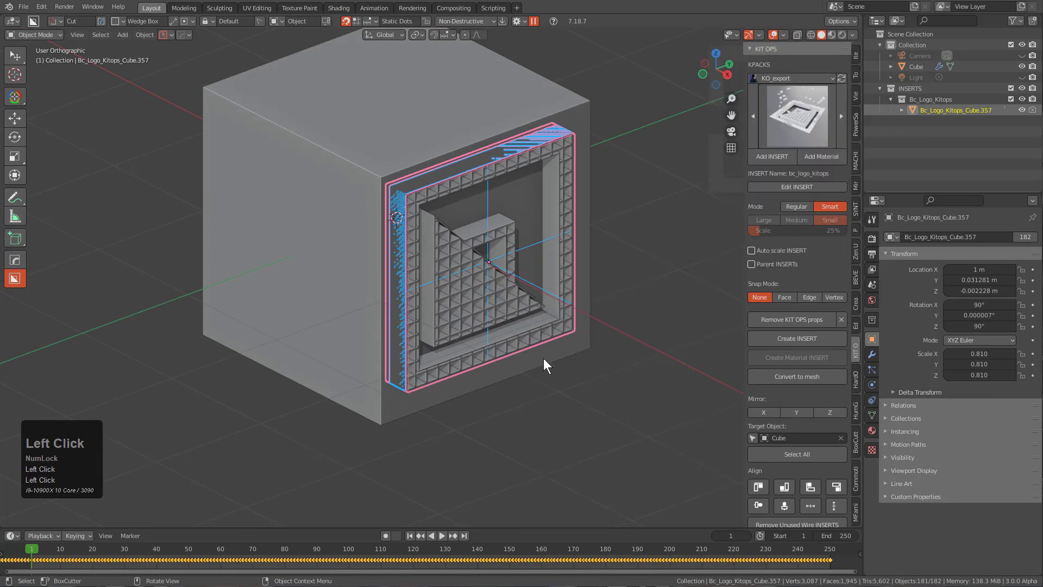
key("alt+a")
key("shift+space")
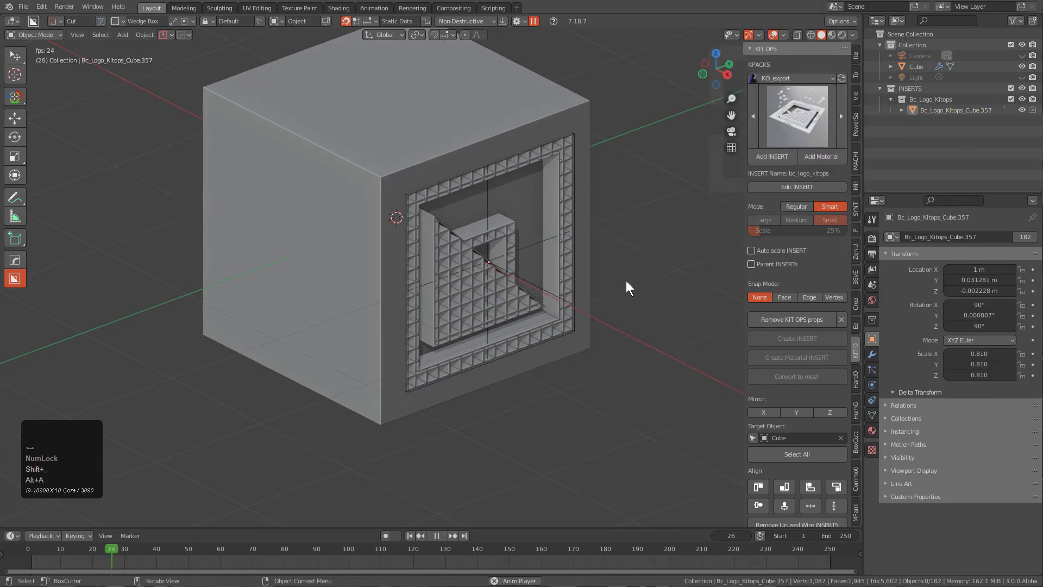